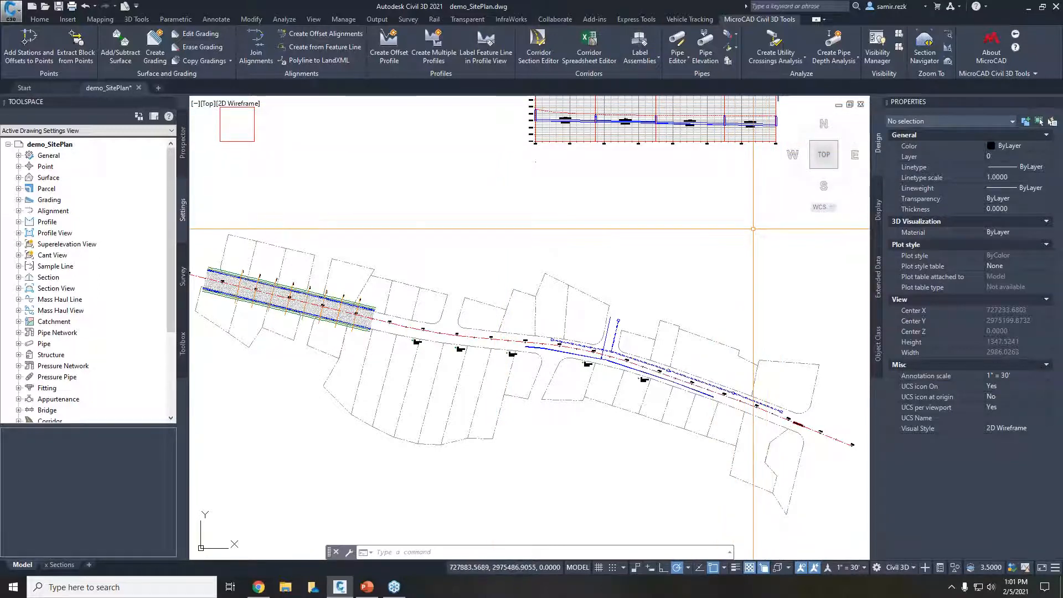
Check the MicroCAD Civil 3D Tools licence status and close the licensing dialog.
middle_drag(751, 228, 748, 238)
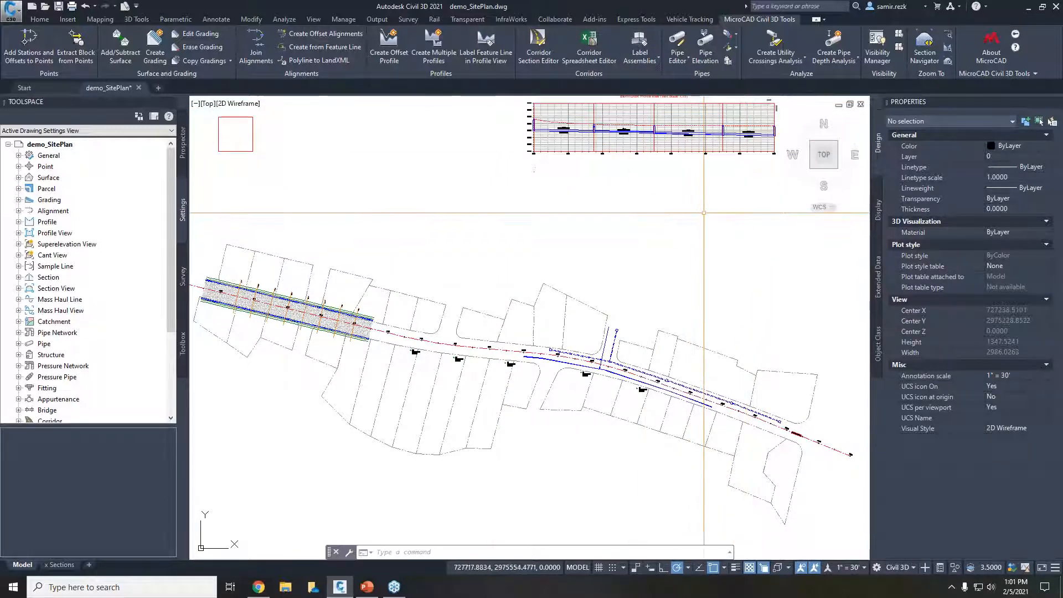
click(1017, 36)
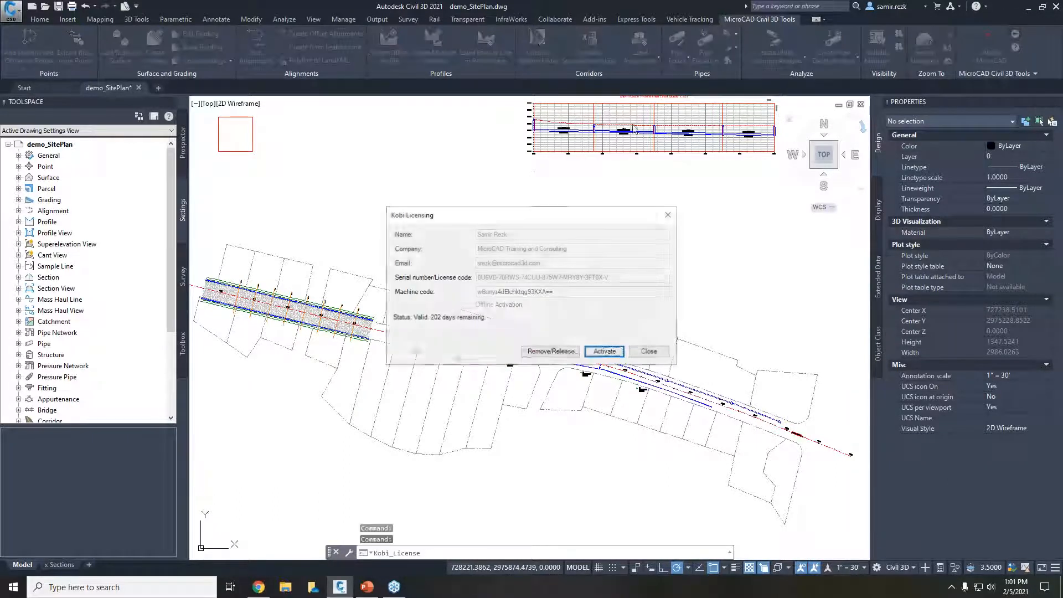
click(649, 352)
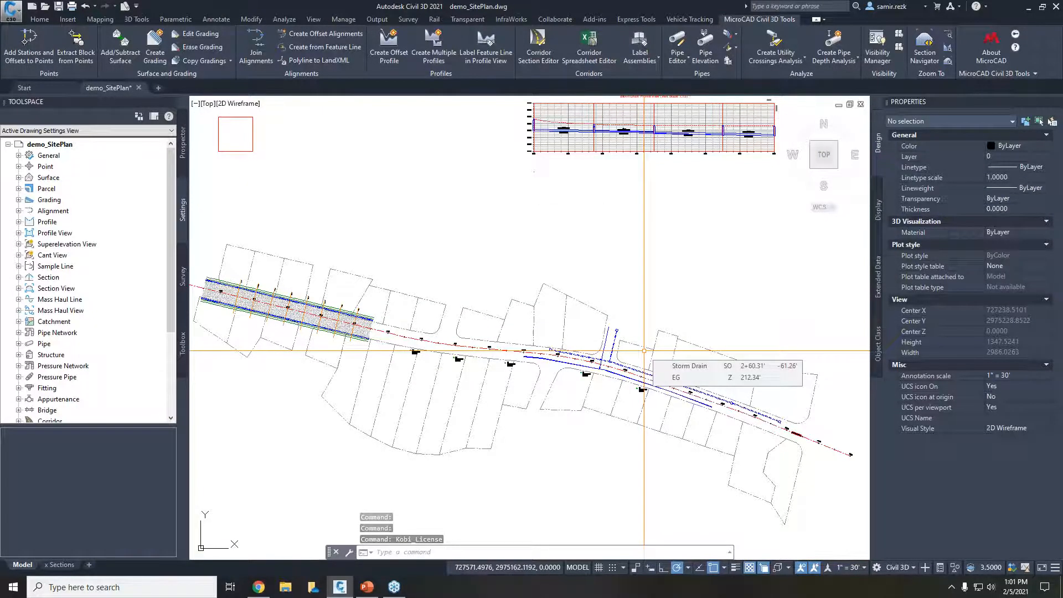
middle_drag(675, 306, 677, 307)
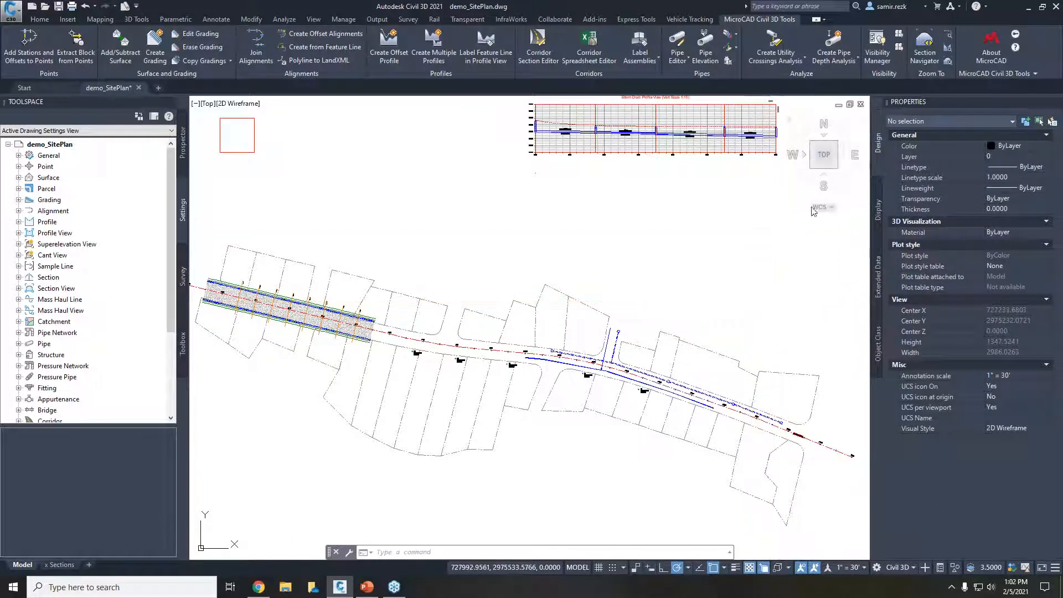
Use Visibility Manager to hide the Water Line pressure network, Storm Drain pipe network, MicroCAD Blvd alignment and UP point group.
click(876, 52)
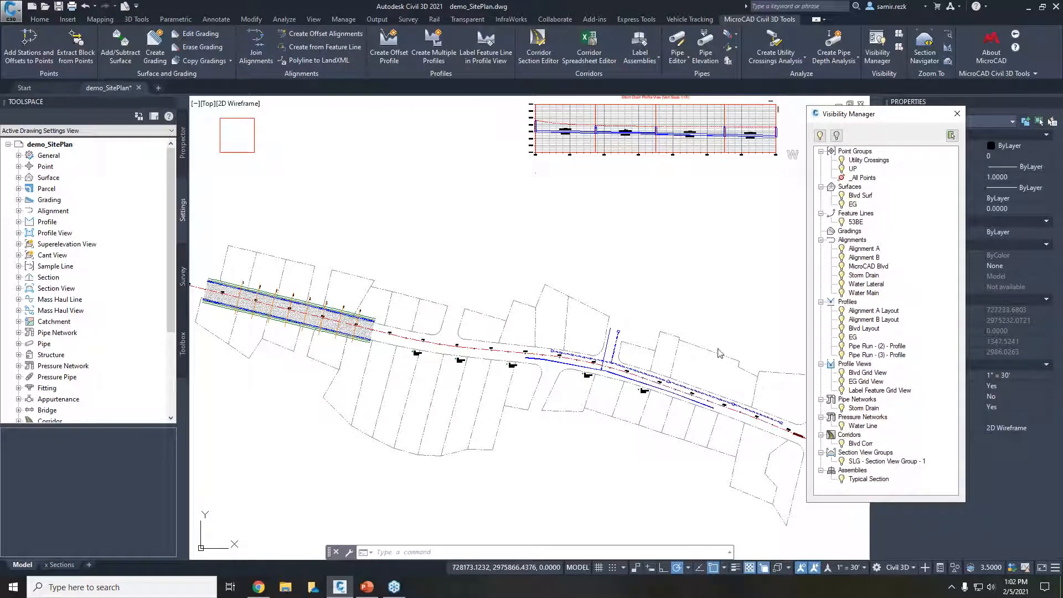
middle_drag(692, 354, 675, 337)
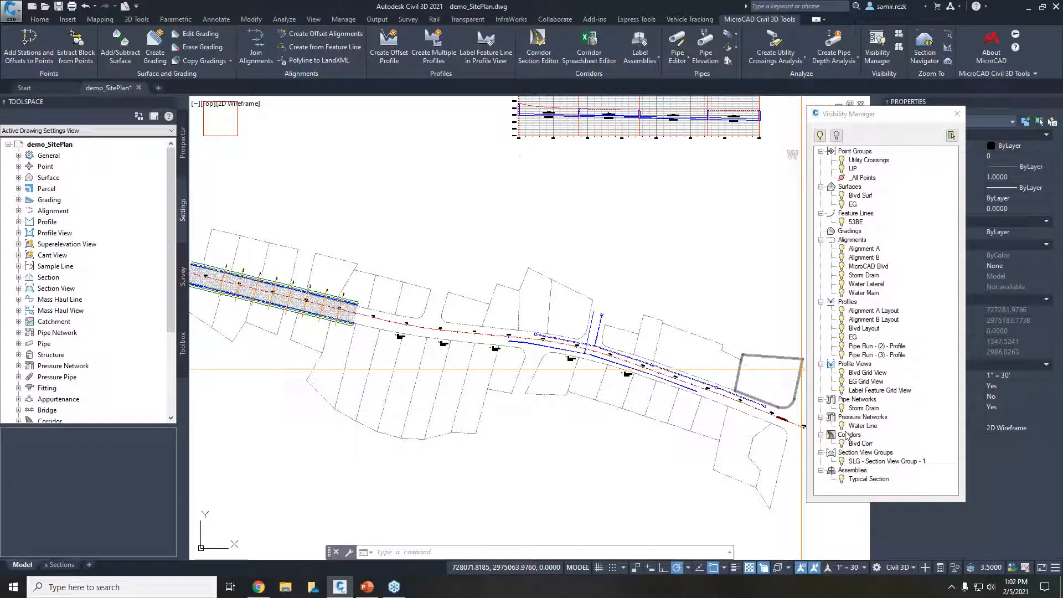
click(842, 425)
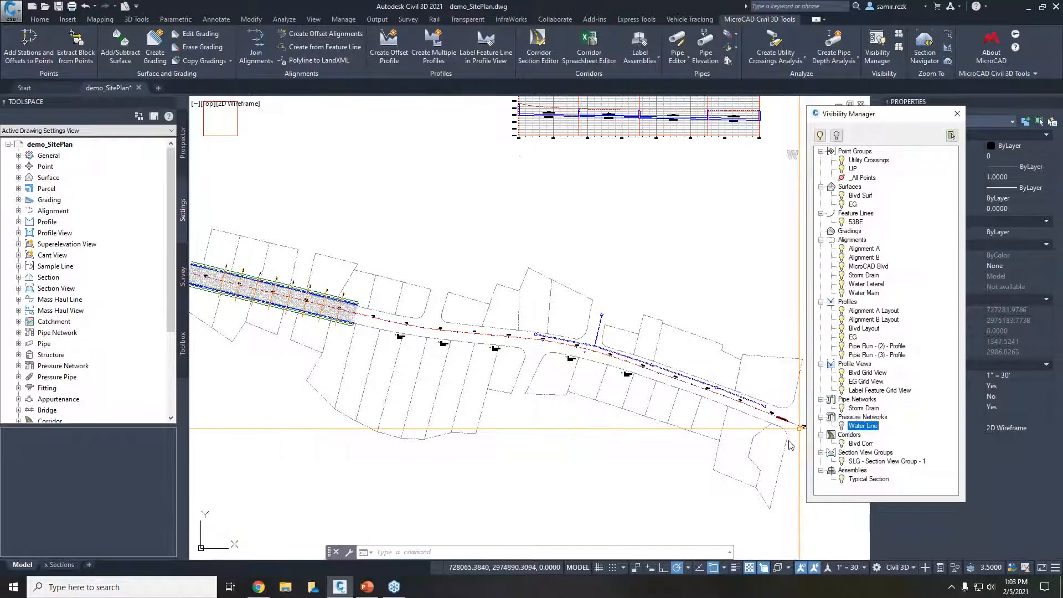
scroll(659, 390, up, 6)
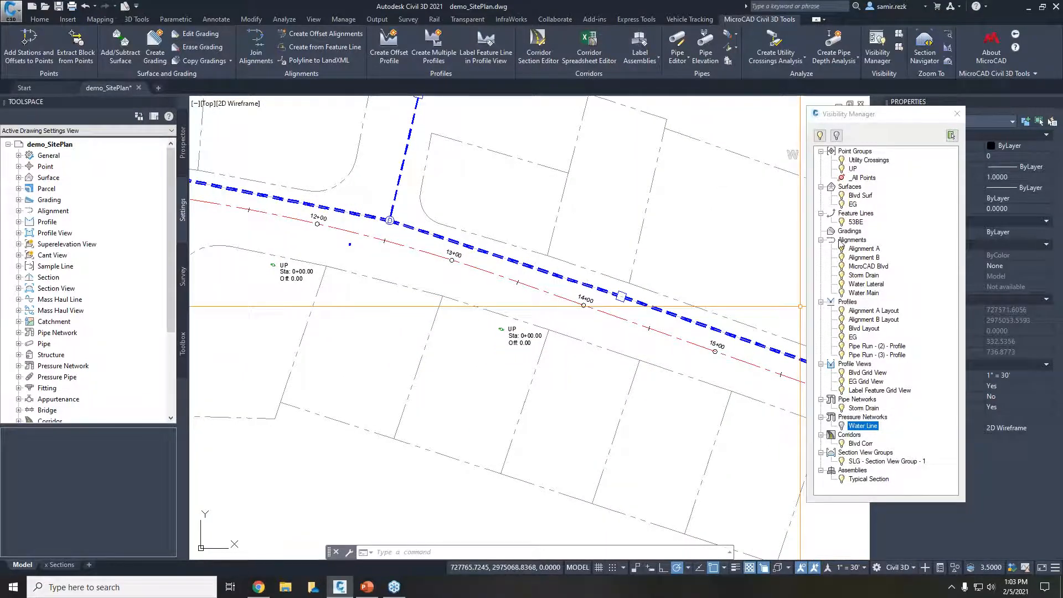
click(843, 408)
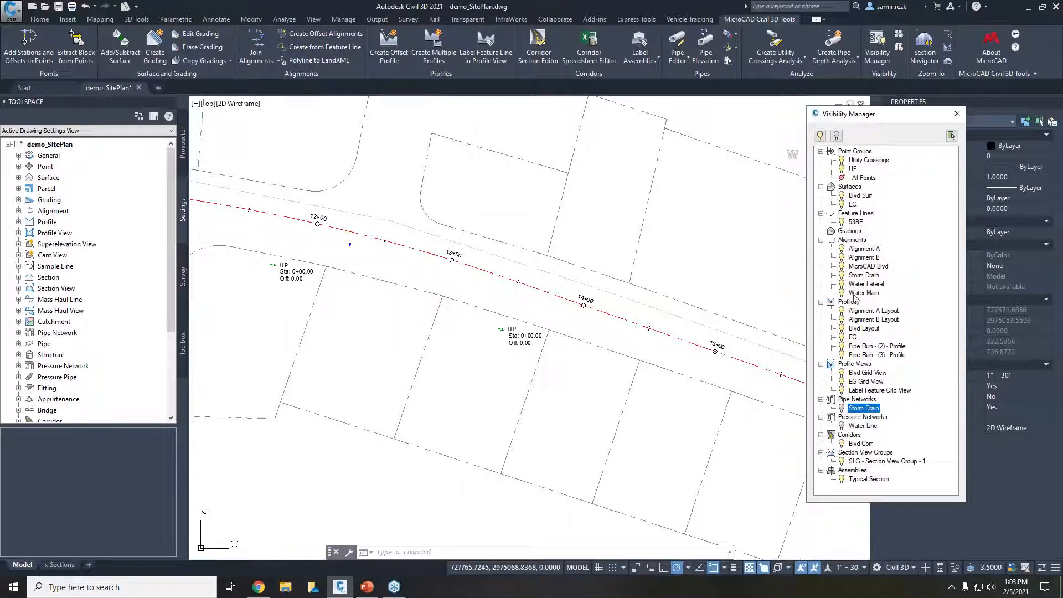
click(842, 266)
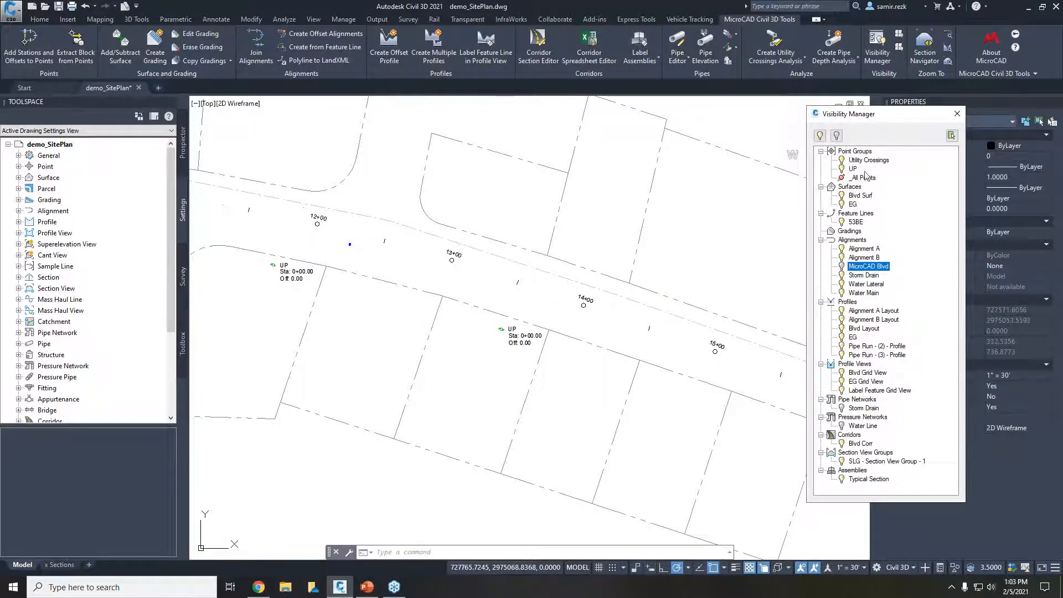
scroll(504, 347, up, 5)
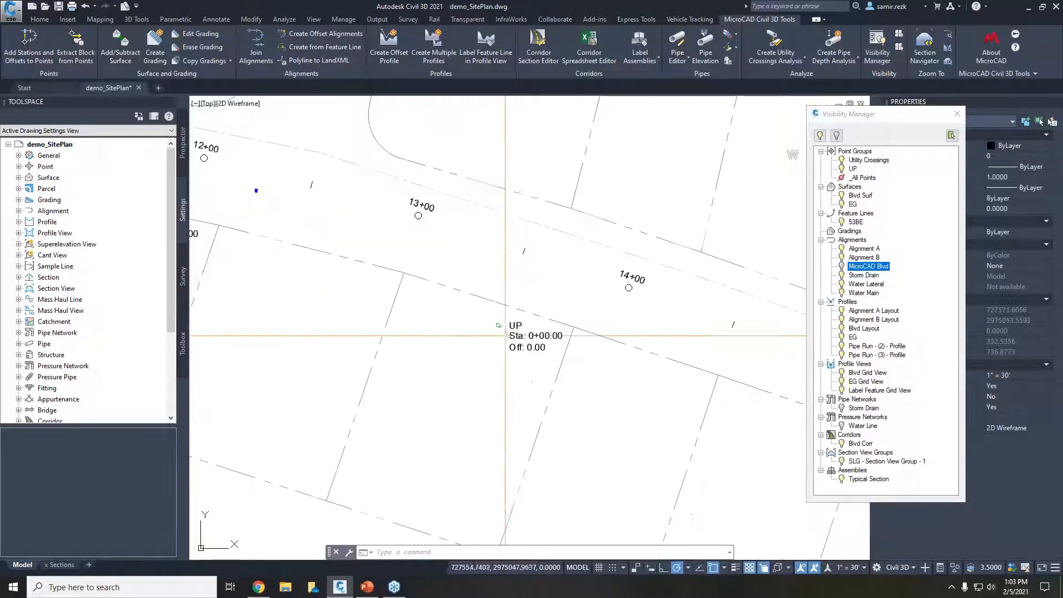
click(842, 169)
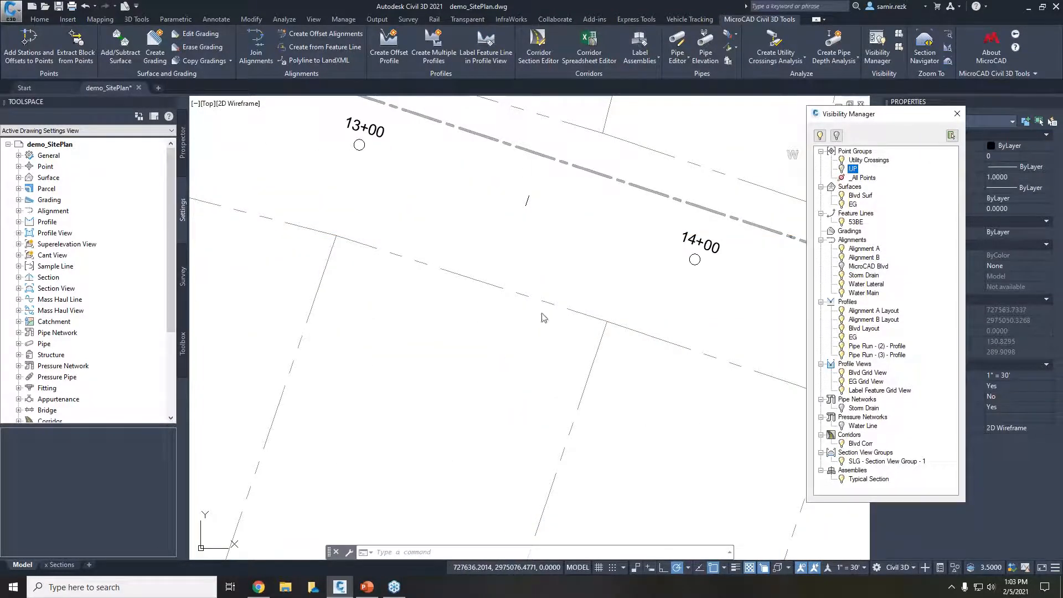
Show the UP point group, Storm Drain and Water Line networks and MicroCAD Blvd alignment again, and close Visibility Manager.
click(842, 169)
click(856, 408)
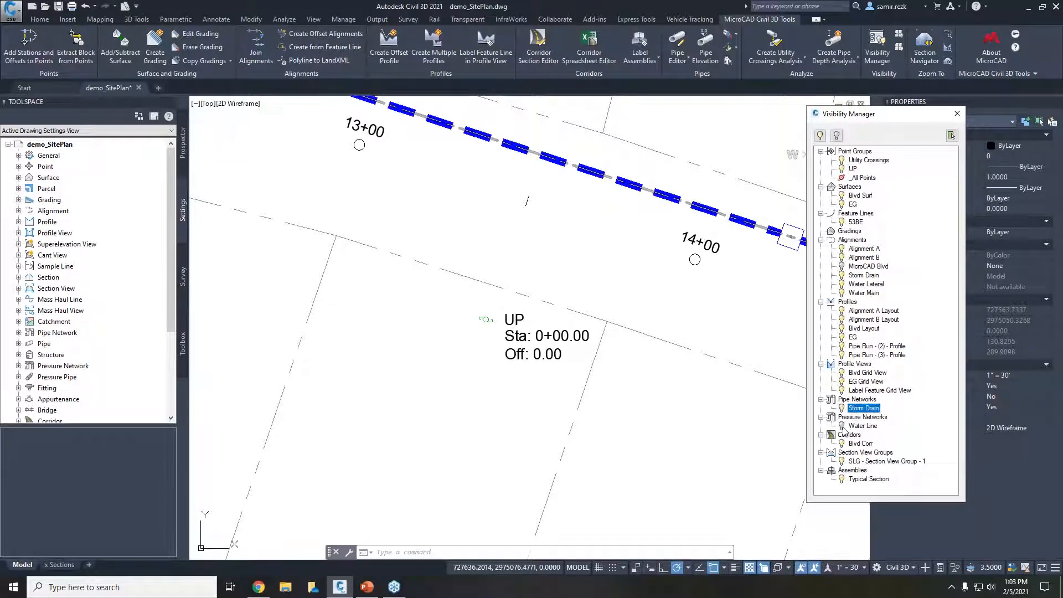
click(856, 426)
scroll(697, 292, down, 2)
scroll(697, 291, down, 2)
mouse_move(697, 291)
middle_down()
mouse_move(636, 313)
mouse_move(455, 340)
middle_up()
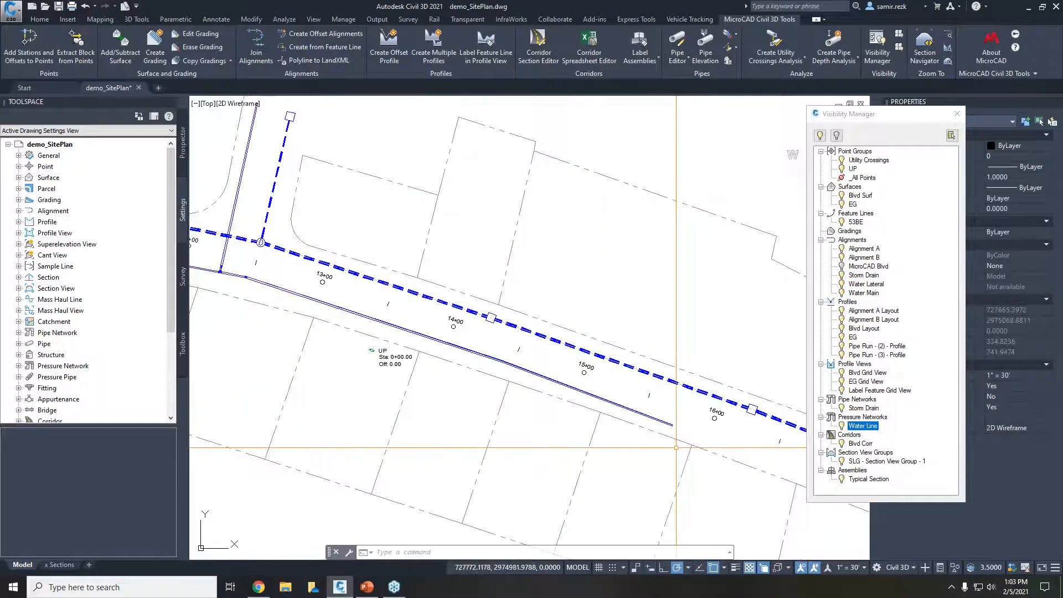
click(869, 266)
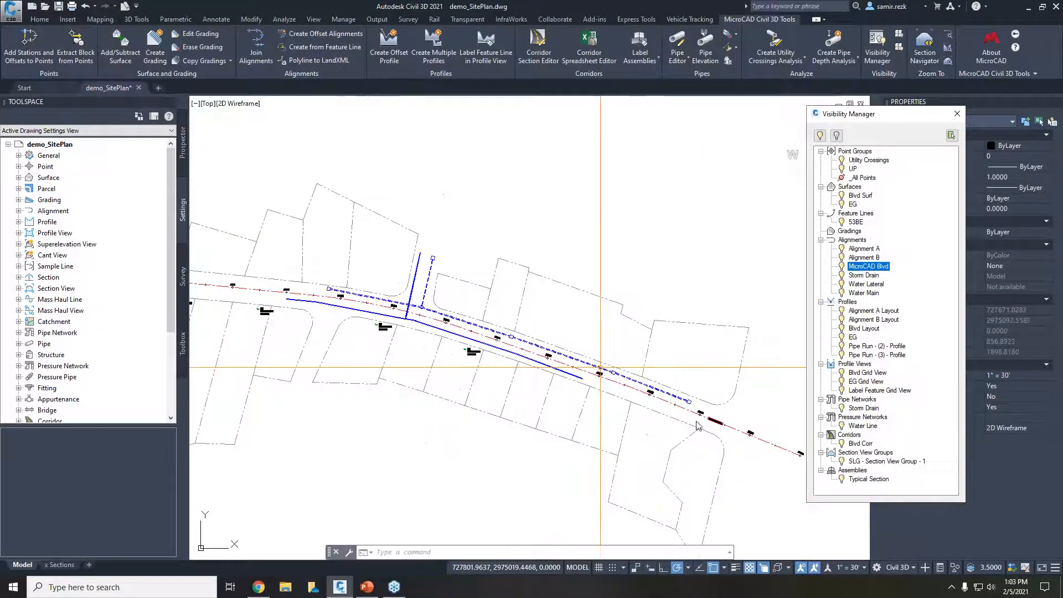
middle_drag(707, 356, 717, 294)
scroll(678, 349, up, 2)
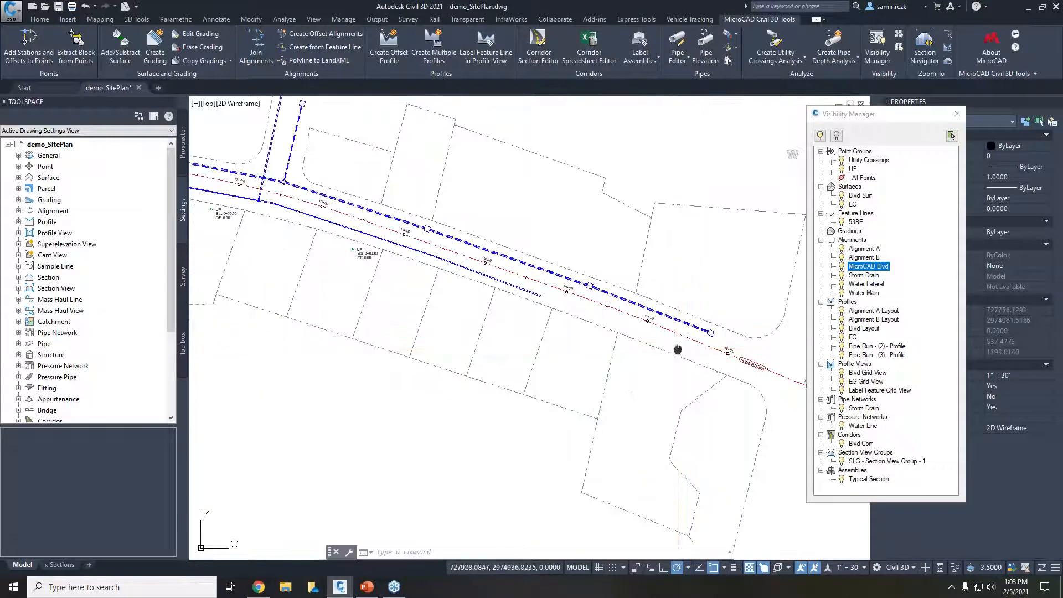
middle_drag(678, 350, 678, 346)
click(958, 114)
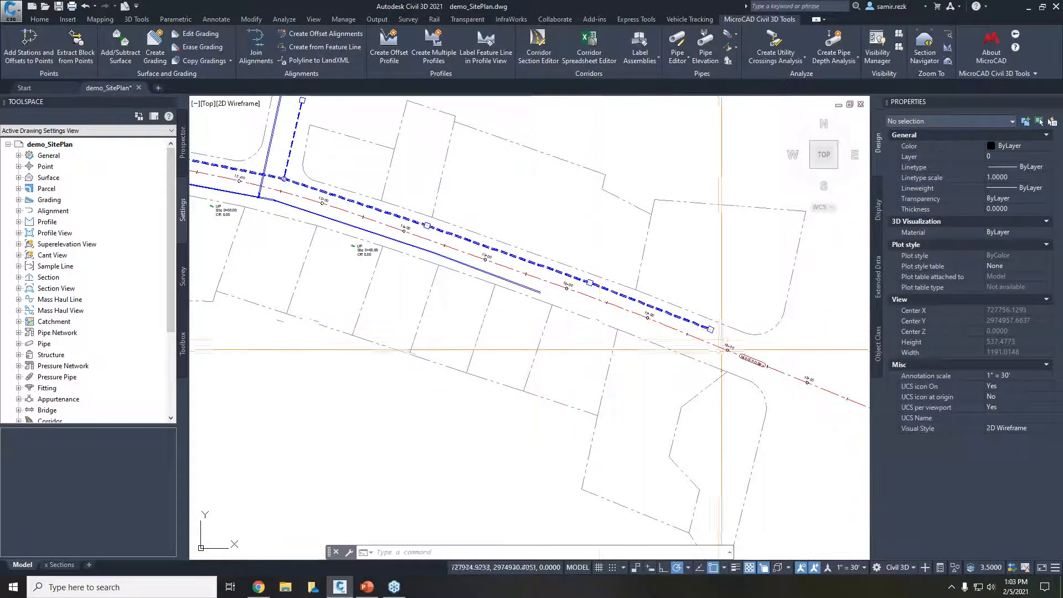
Hide the Storm Drain pipe network by selecting its end catch basin near station 18+00.
scroll(717, 343, up, 2)
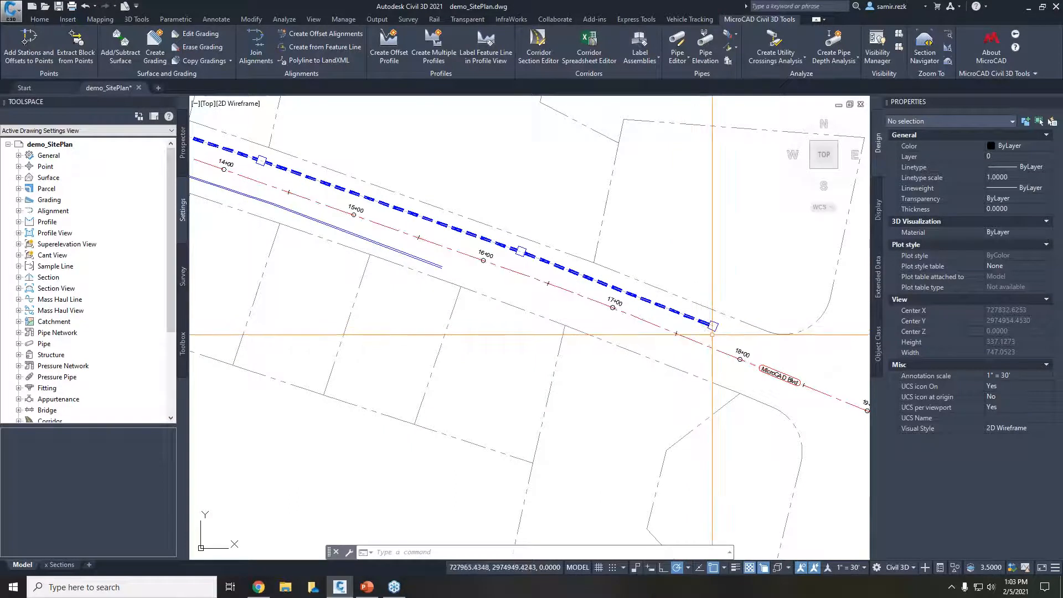
click(712, 329)
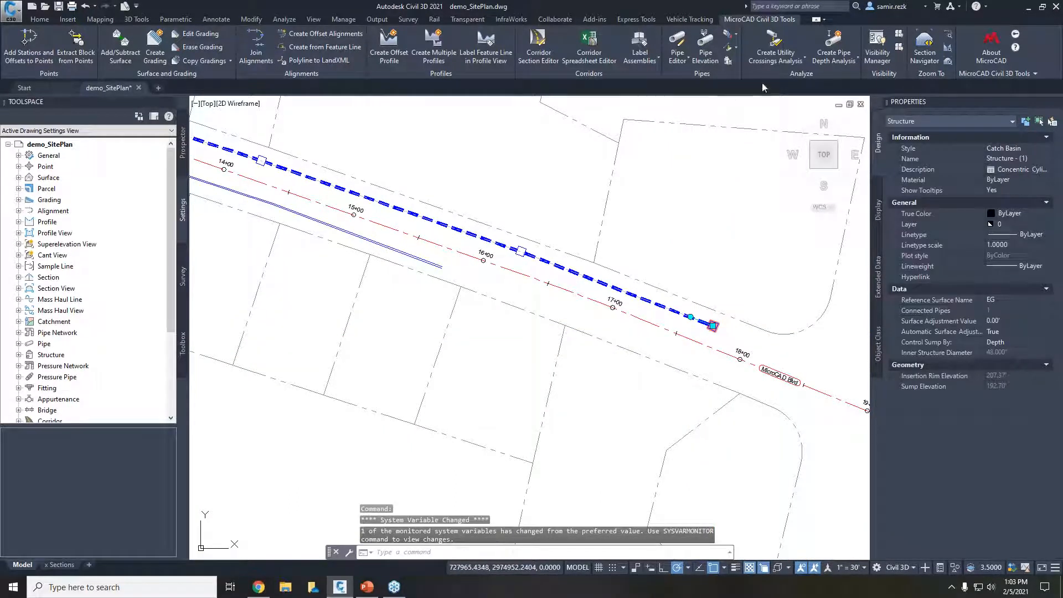
click(846, 20)
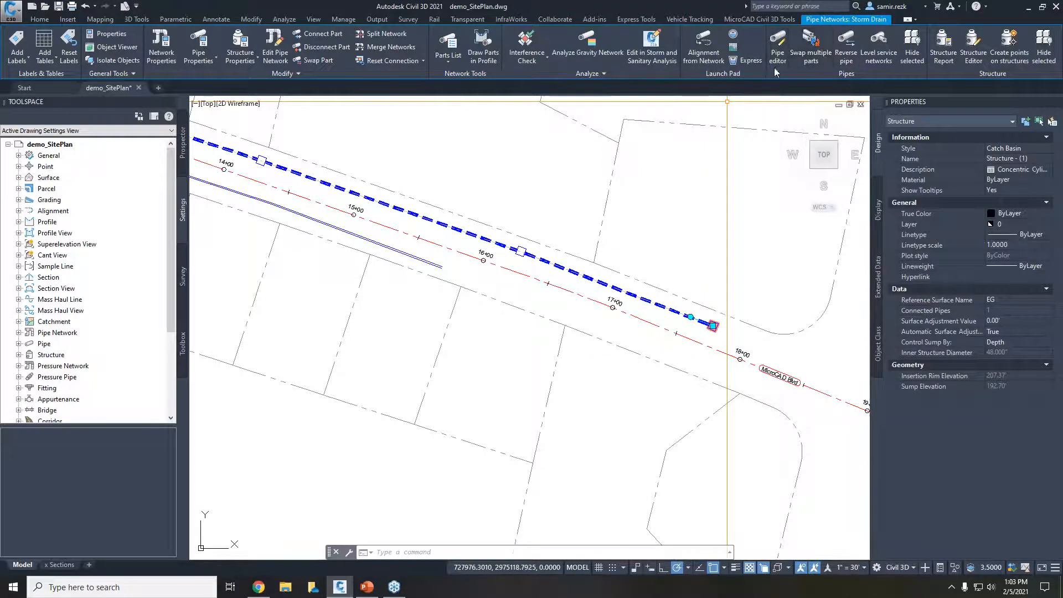
click(912, 53)
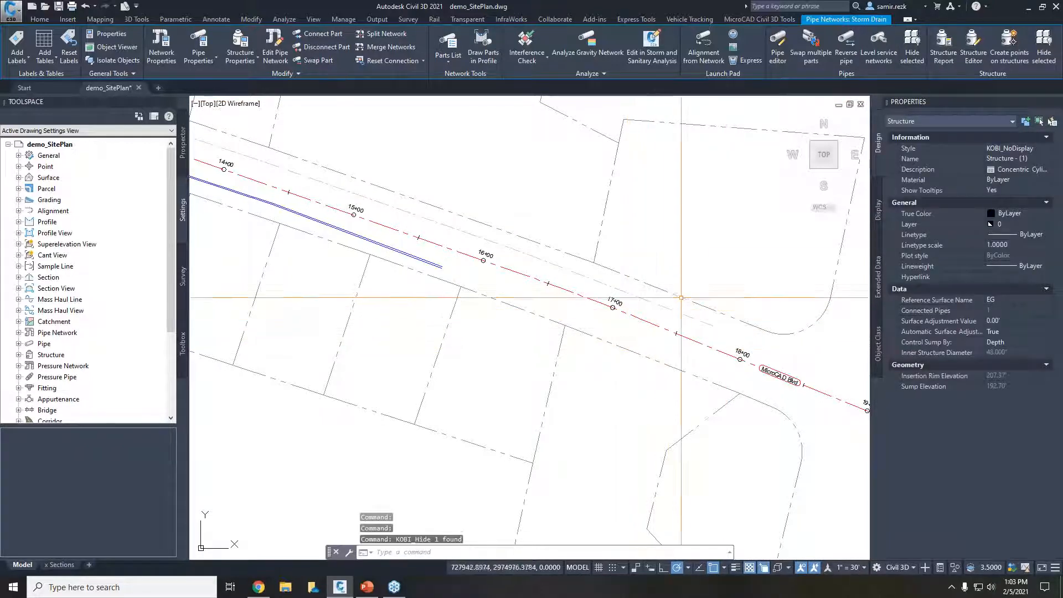
key(Escape)
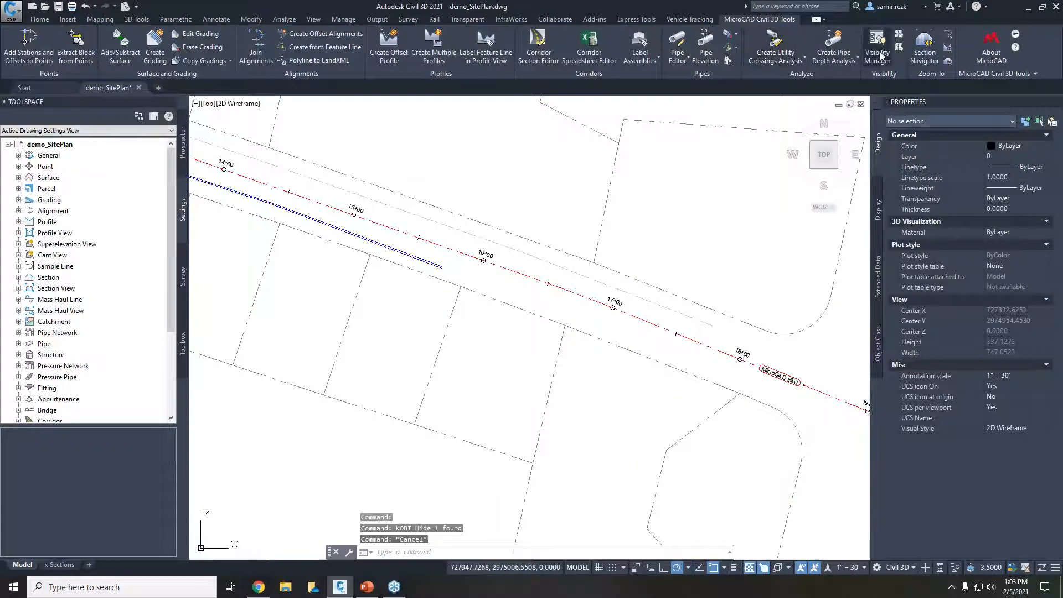
Show the Storm Drain pipe network again through Visibility Manager and close the manager.
click(879, 53)
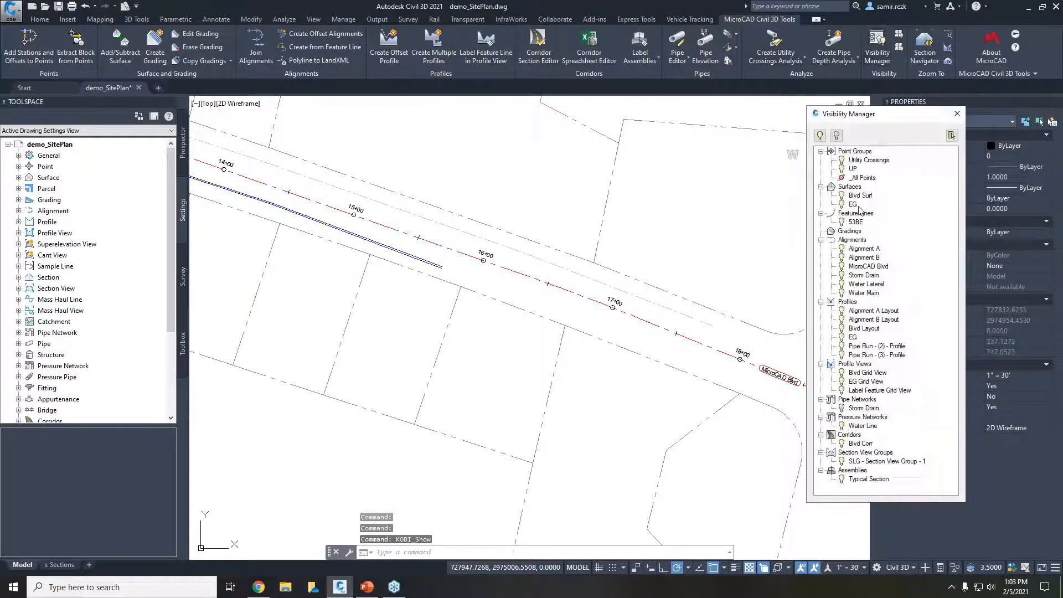
click(855, 408)
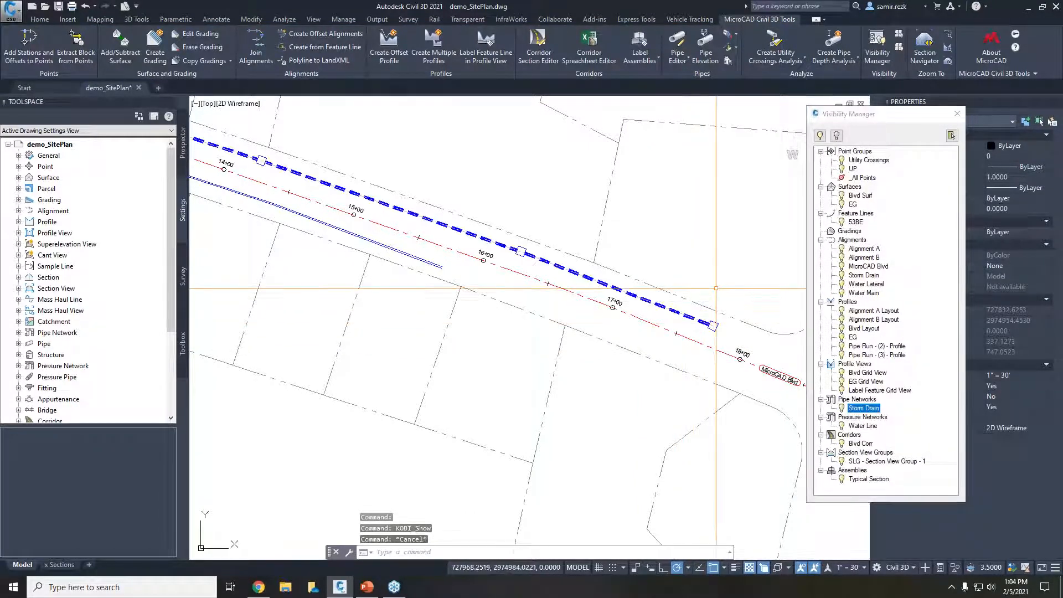
middle_drag(711, 289, 702, 303)
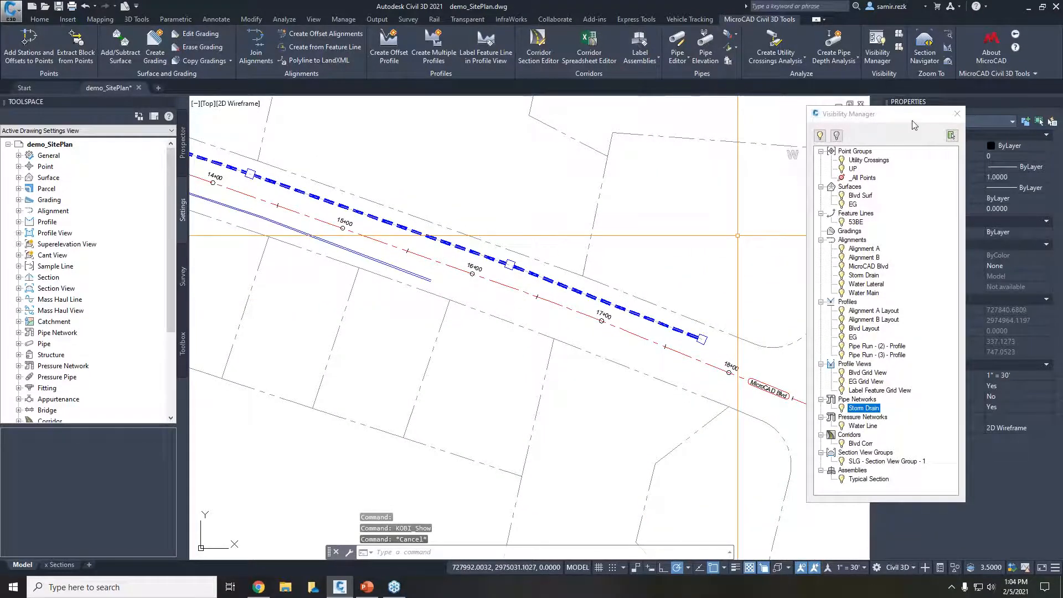
click(957, 114)
middle_drag(653, 323, 661, 325)
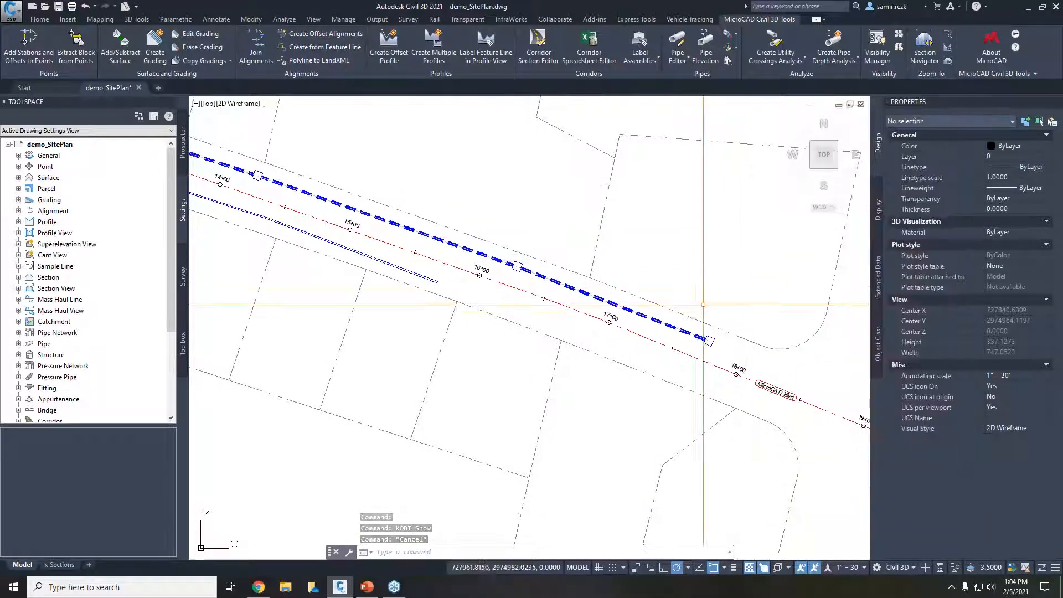
Zoom from the Sta. 4+00 section view to its matching location on the alignment in plan.
scroll(660, 325, down, 5)
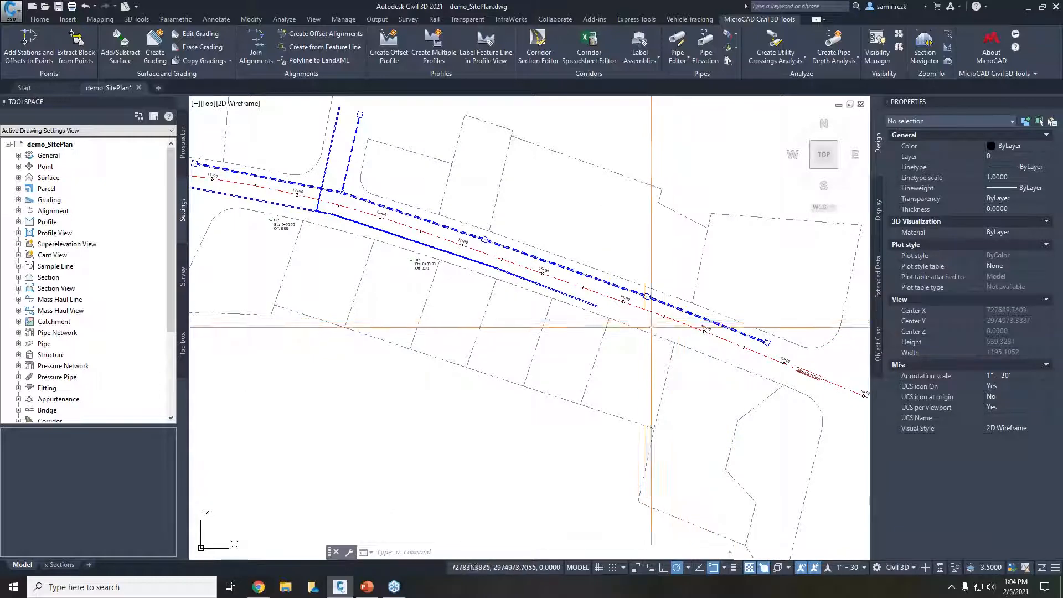
middle_drag(571, 332, 698, 350)
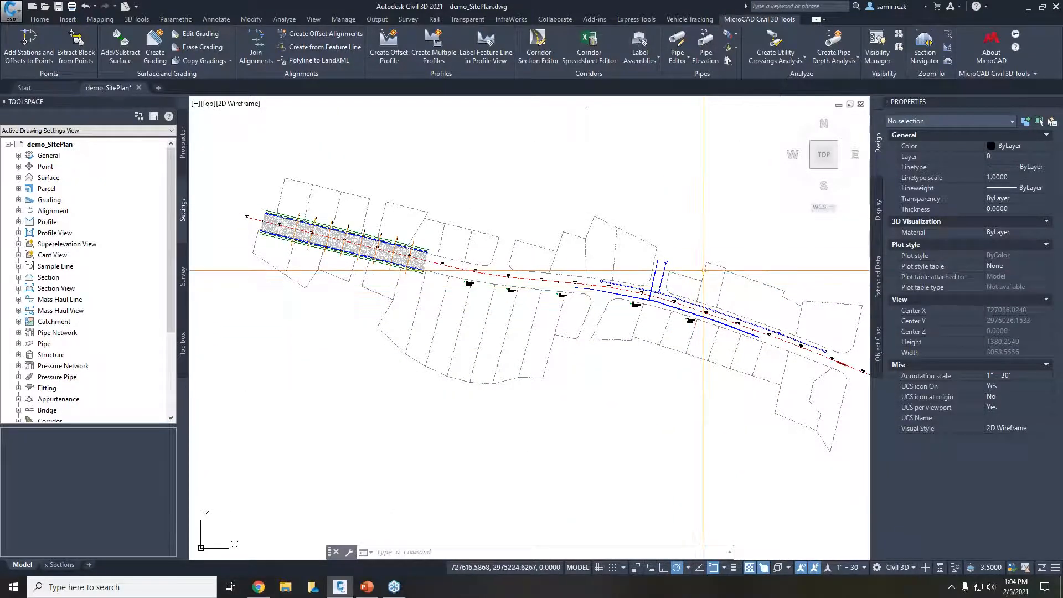
scroll(605, 335, down, 2)
mouse_move(520, 381)
middle_down()
mouse_move(548, 387)
mouse_move(574, 414)
middle_up()
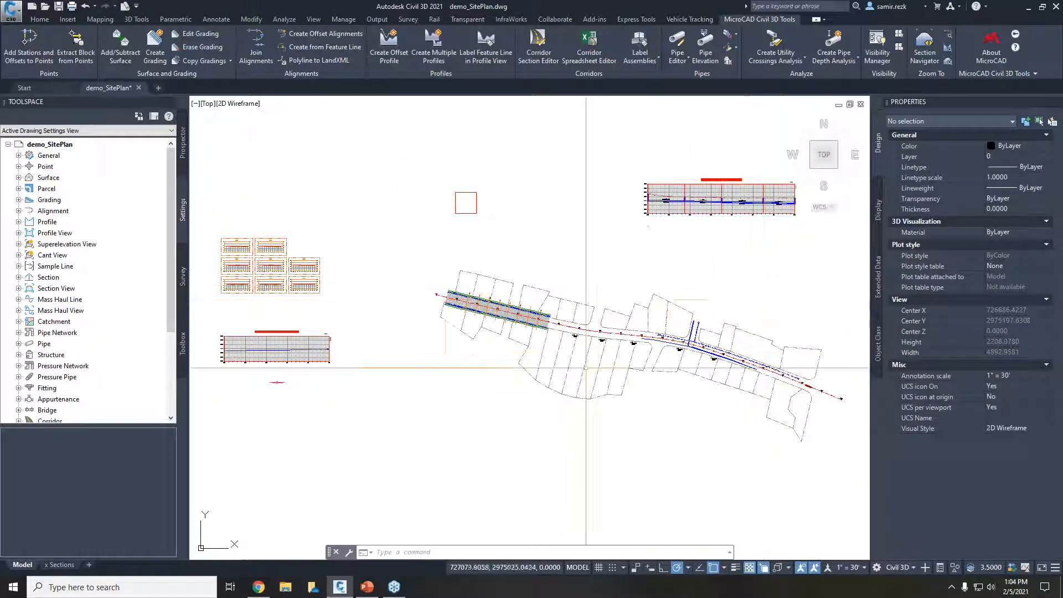
scroll(272, 264, up, 4)
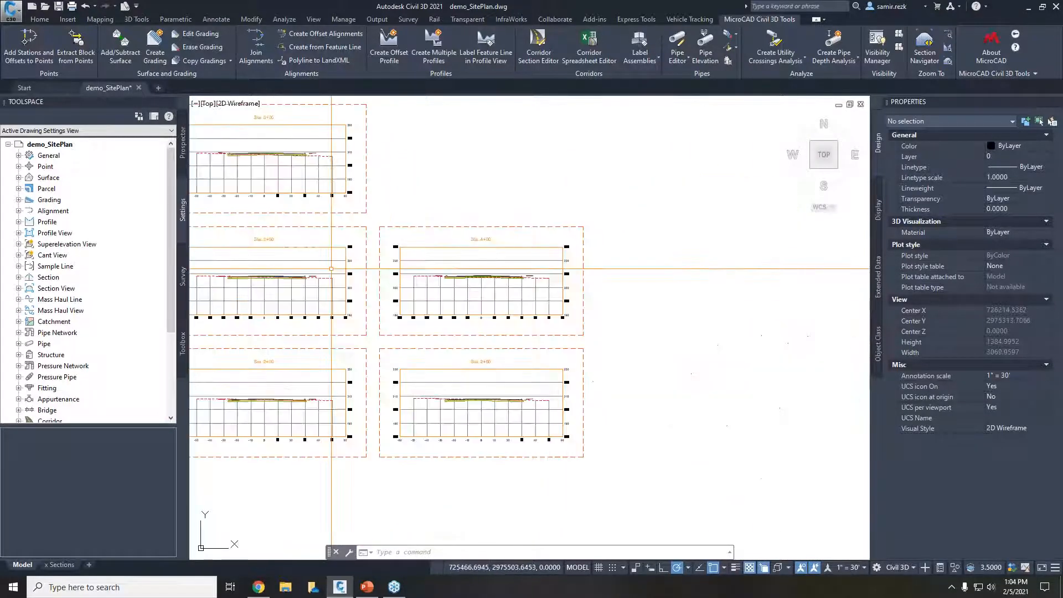
scroll(484, 293, up, 2)
middle_drag(498, 308, 578, 346)
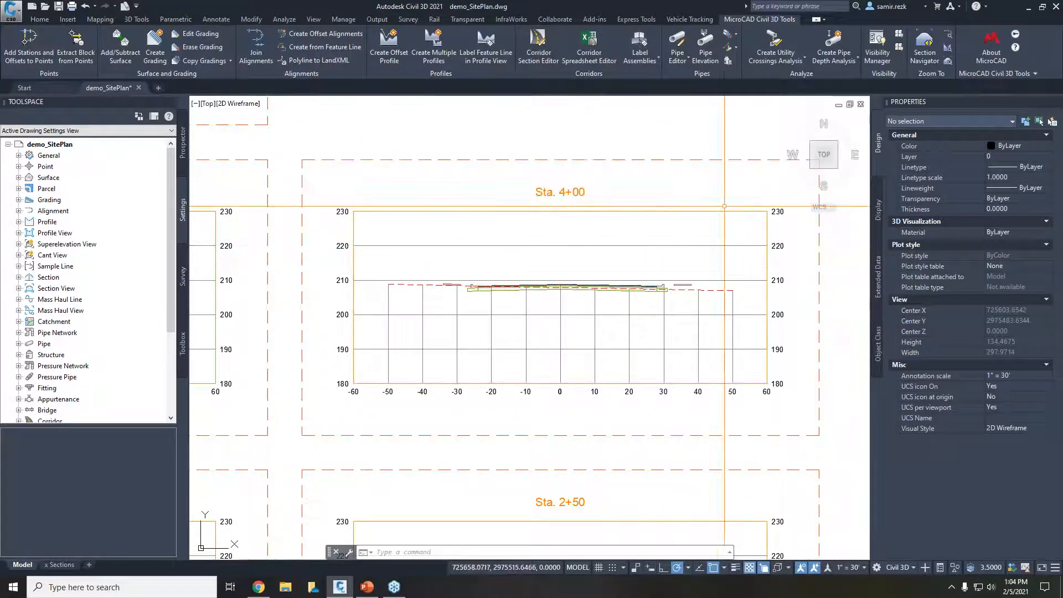
click(949, 37)
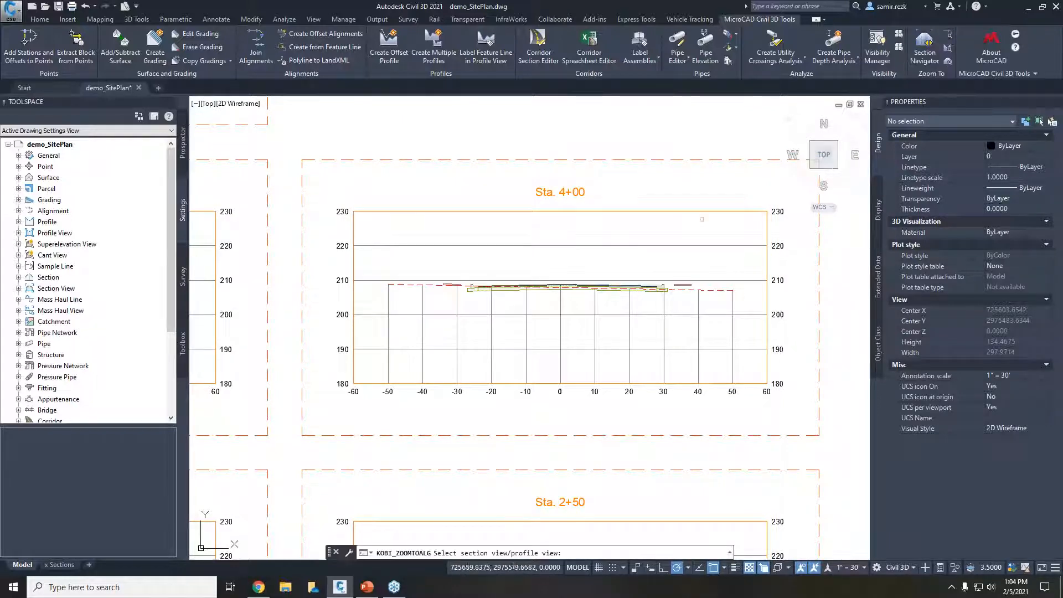
click(612, 381)
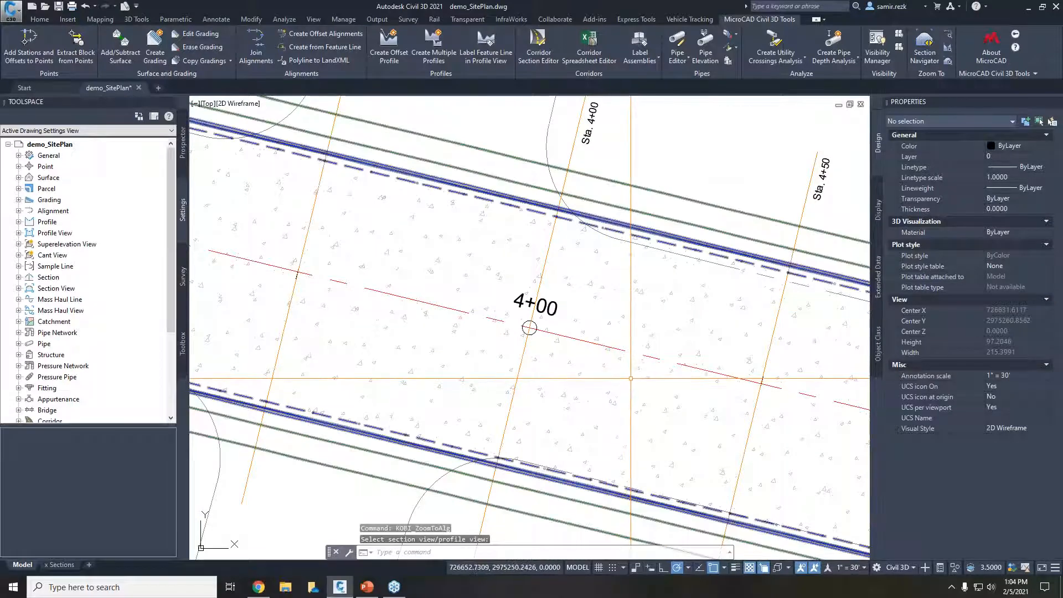
Zoom from the plan alignment between stations 3+00 and 4+00 to its MicroCAD Blvd profile view.
scroll(613, 381, down, 6)
middle_drag(613, 381, 643, 387)
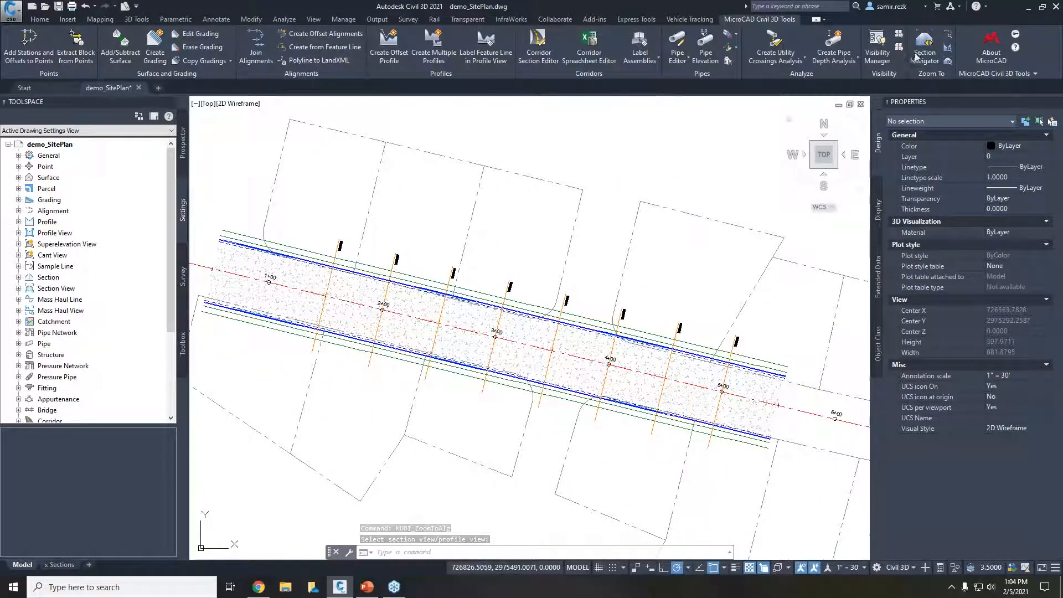
click(947, 48)
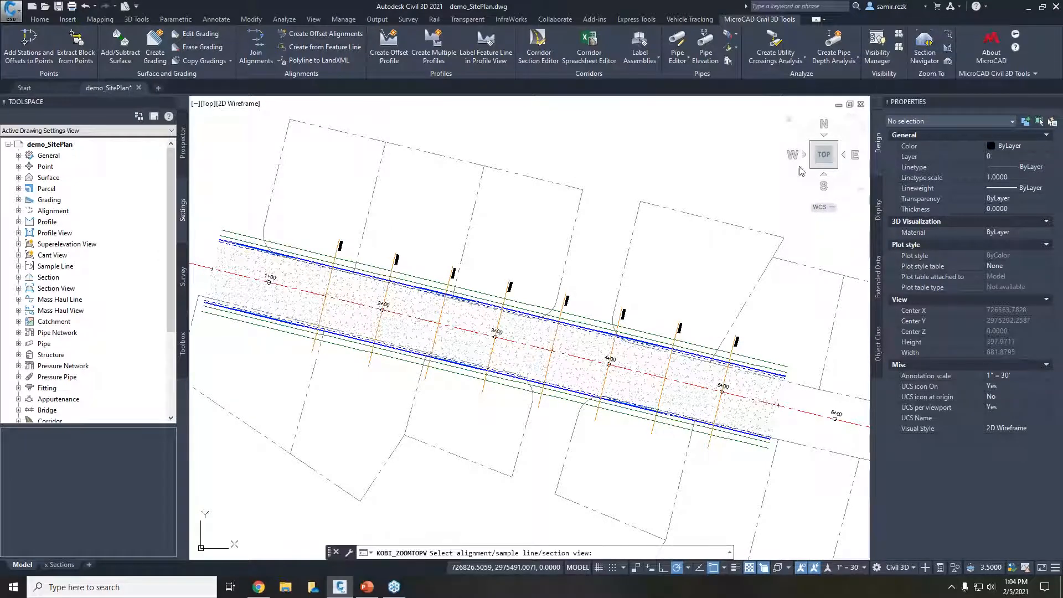
scroll(587, 356, up, 4)
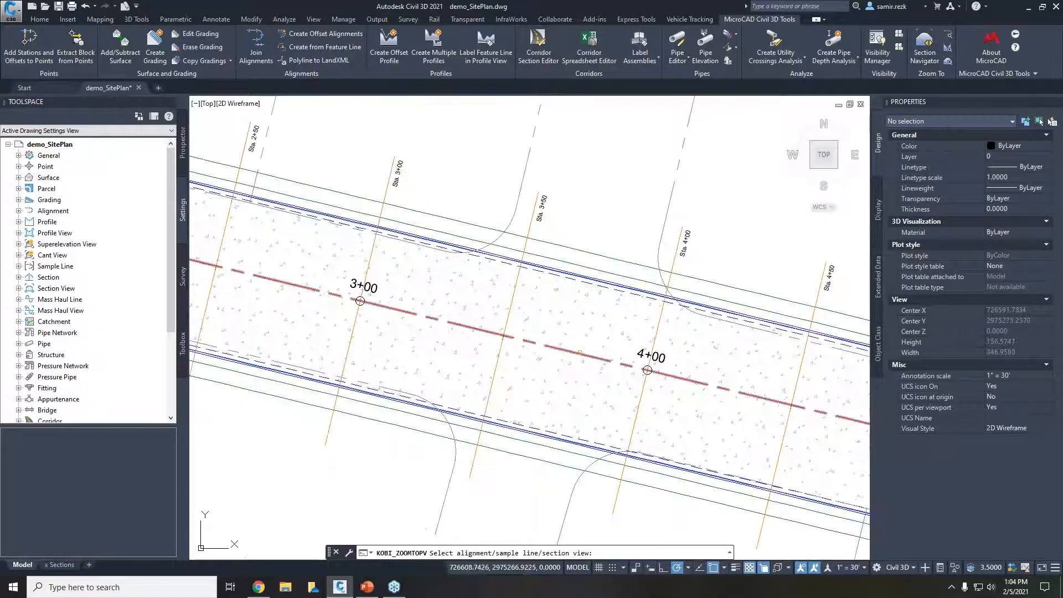
click(580, 352)
scroll(580, 353, down, 3)
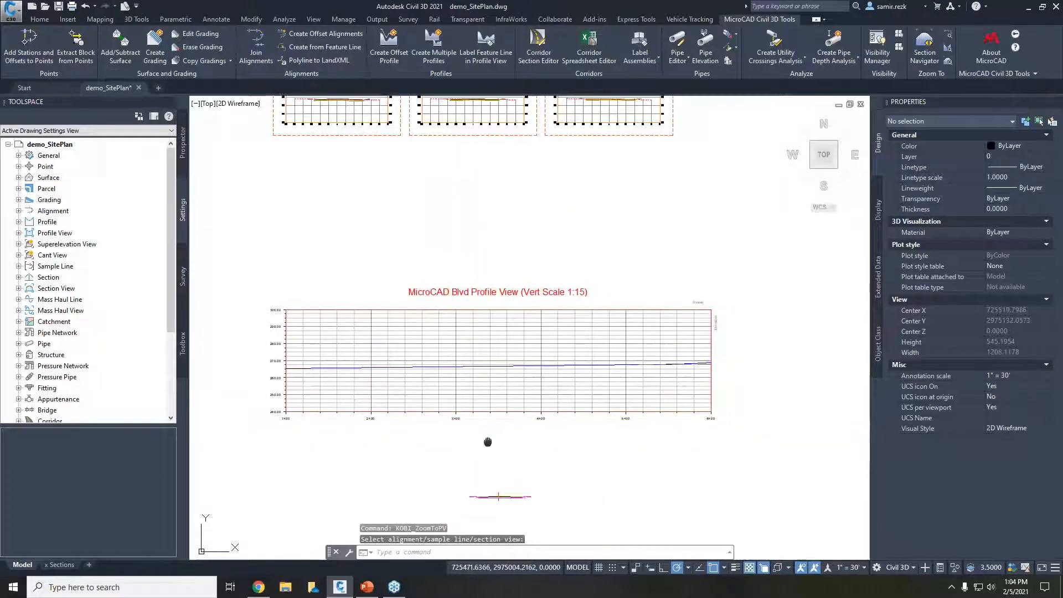
middle_drag(523, 415, 566, 391)
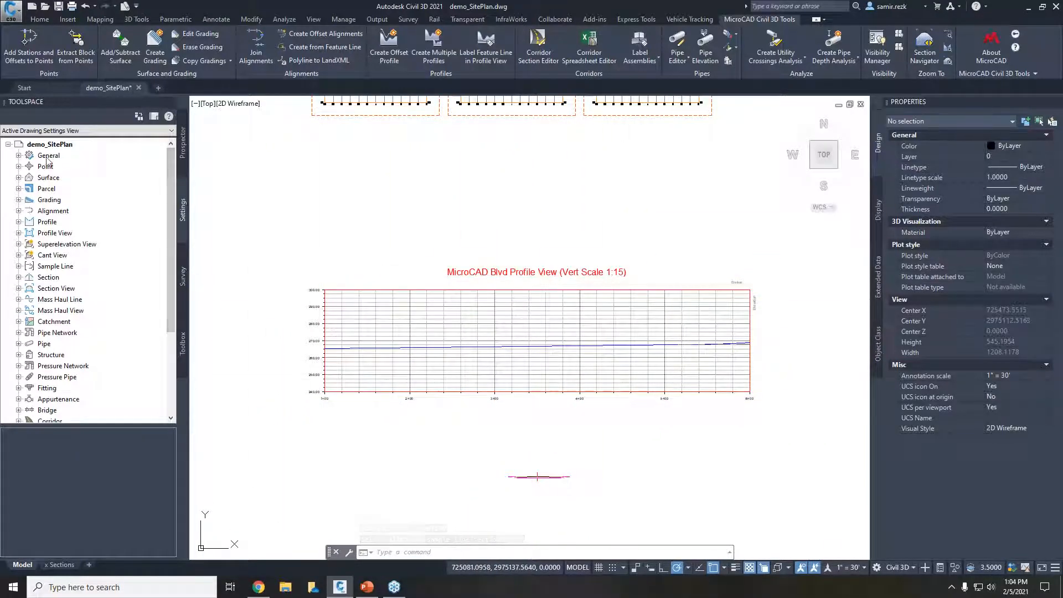
Display the drawing's Prospector tree and zoom from the Sta. 1+50 sample line in plan to its section view.
click(181, 142)
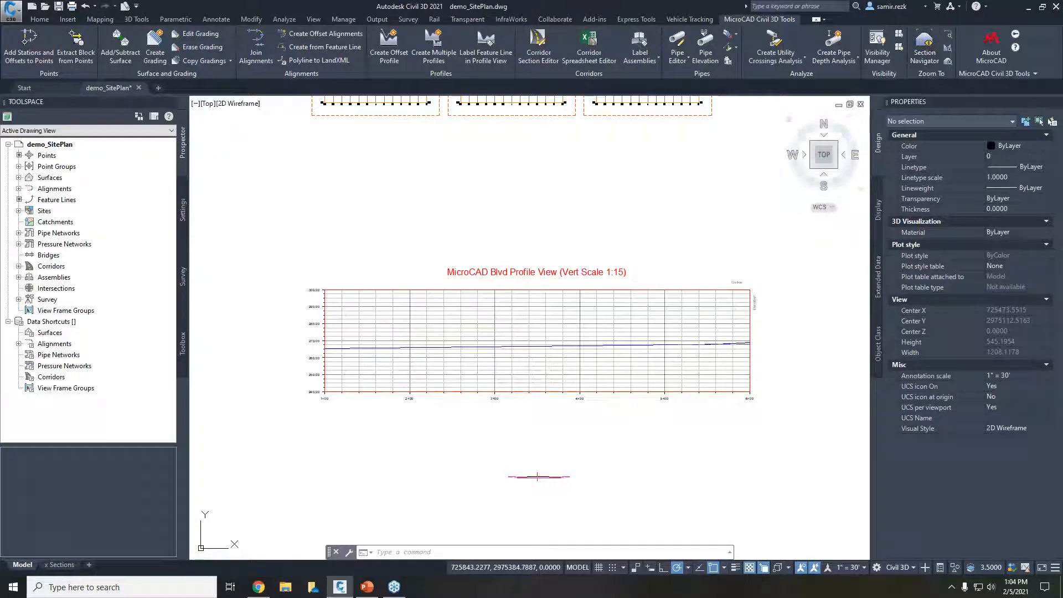
middle_drag(721, 242, 482, 410)
scroll(482, 410, down, 3)
scroll(692, 383, up, 5)
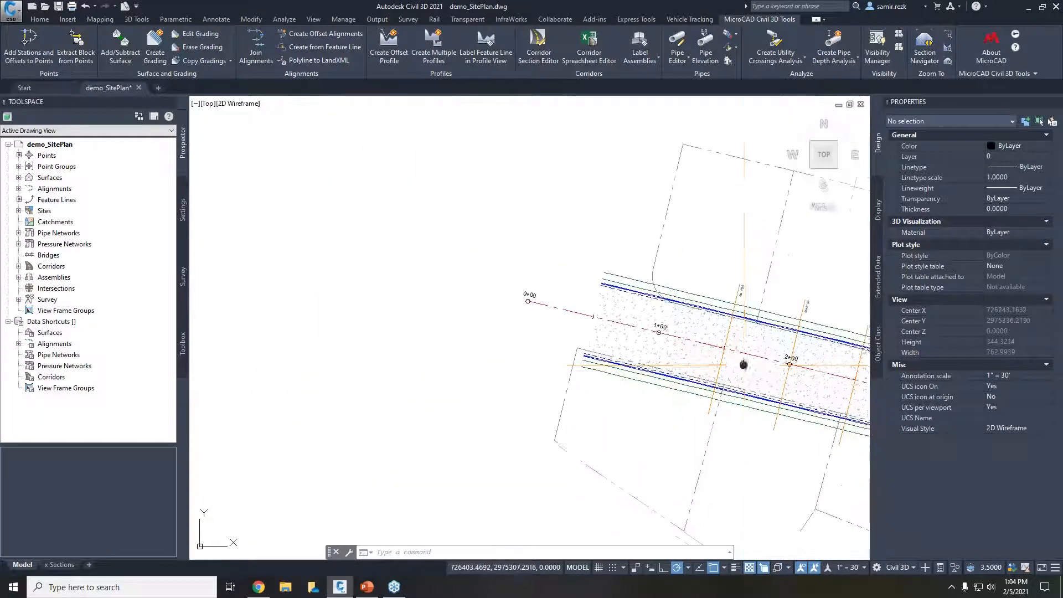
click(949, 62)
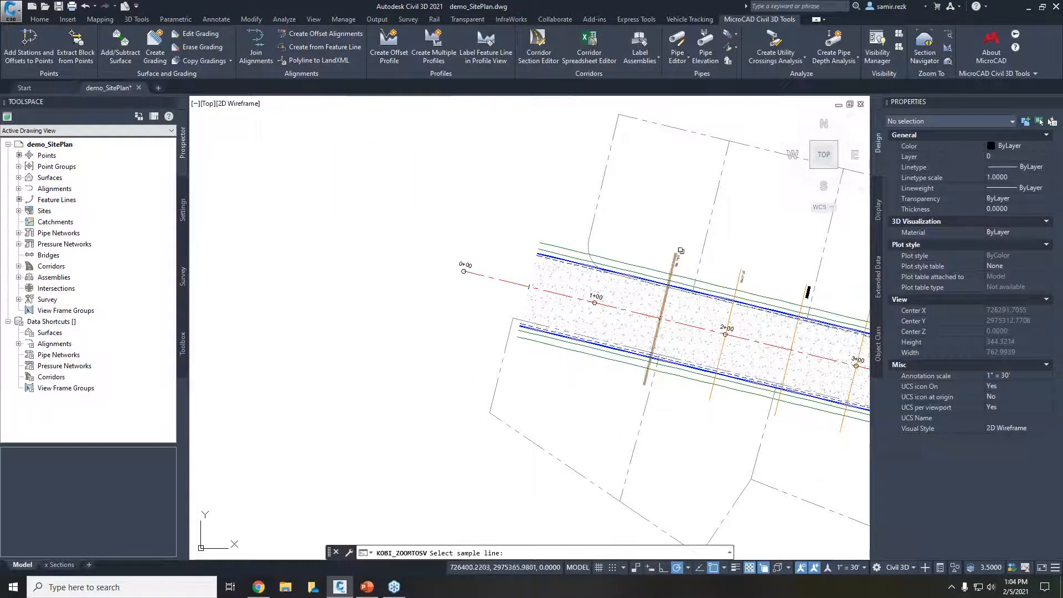
scroll(665, 321, up, 4)
click(663, 241)
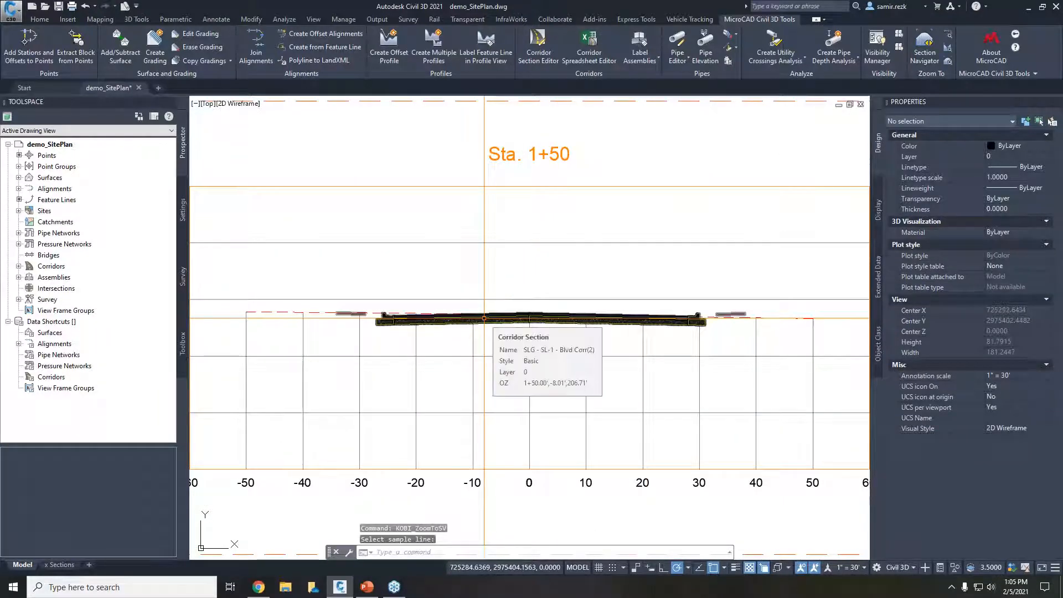
Step through the MicroCAD Blvd section views from Sta. 2+00 to Sta. 5+00 with Section Navigator, and close the navigator.
click(926, 54)
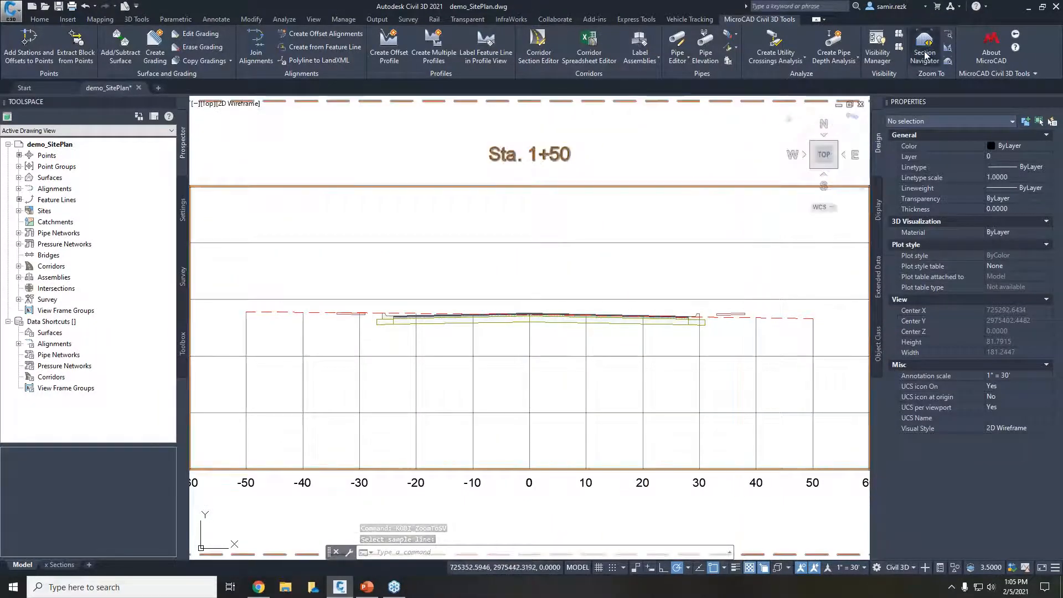
mouse_move(879, 258)
mouse_down()
mouse_move(533, 144)
mouse_move(443, 126)
mouse_move(292, 129)
mouse_up()
click(332, 156)
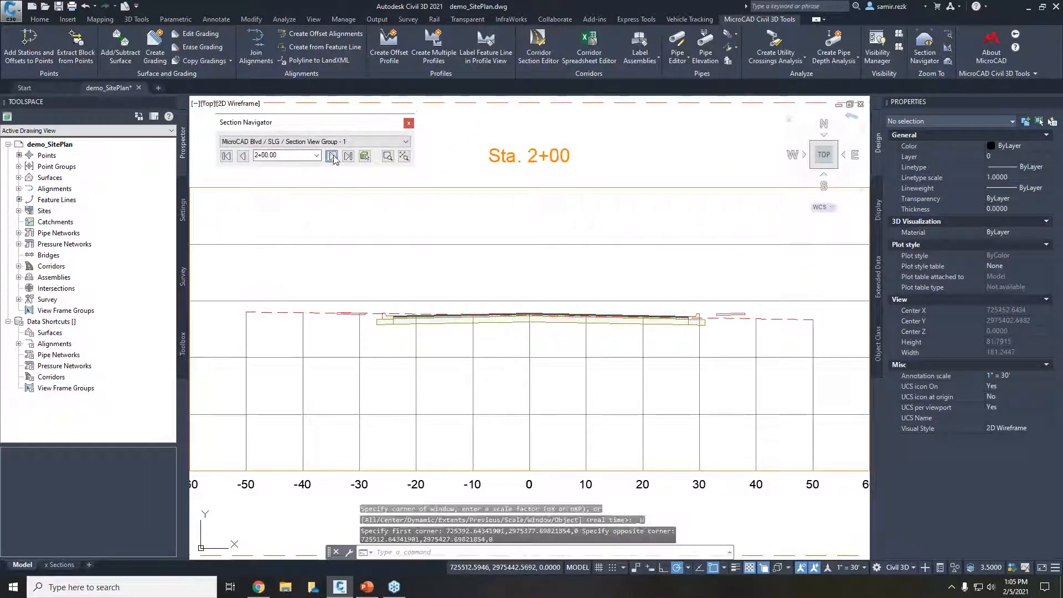
click(332, 156)
click(332, 157)
click(332, 157)
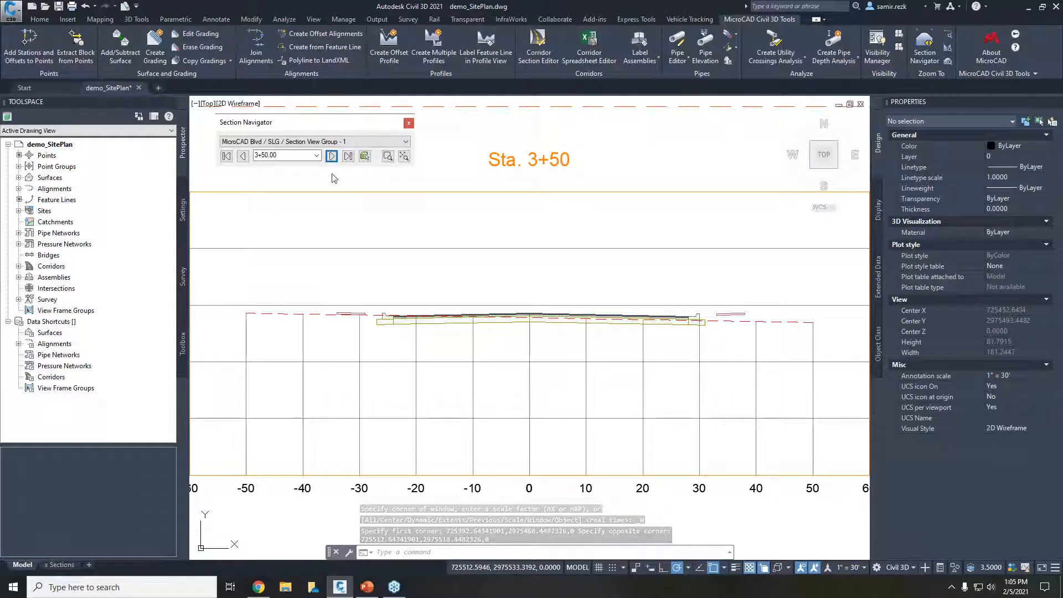
click(331, 156)
click(331, 157)
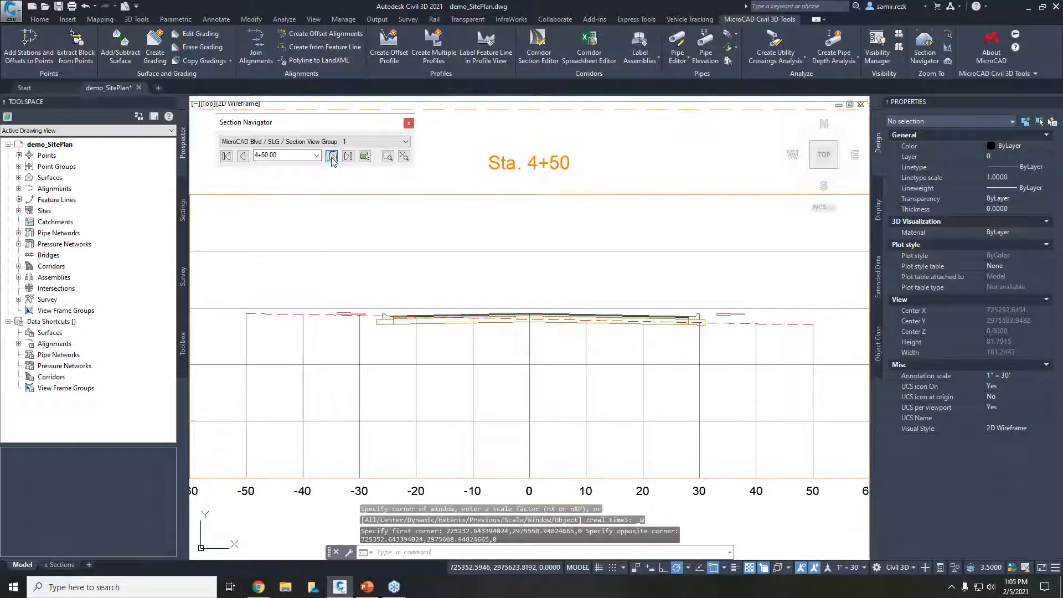
click(331, 157)
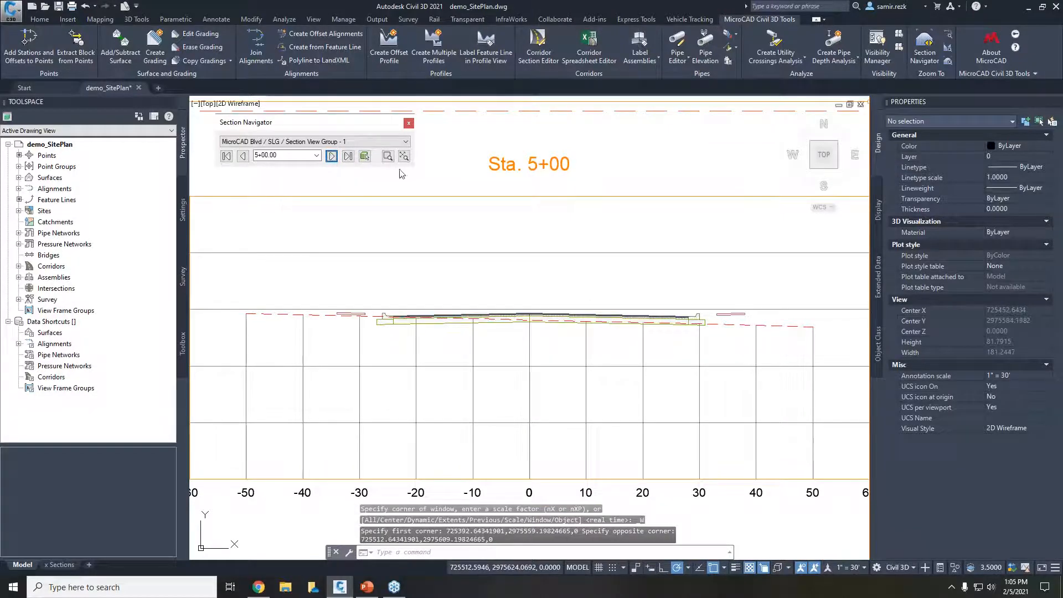
click(411, 125)
Examine the section views and the site plan up to the water line and storm drain crossing near station 12+00.
scroll(526, 286, down, 2)
middle_drag(536, 312, 612, 320)
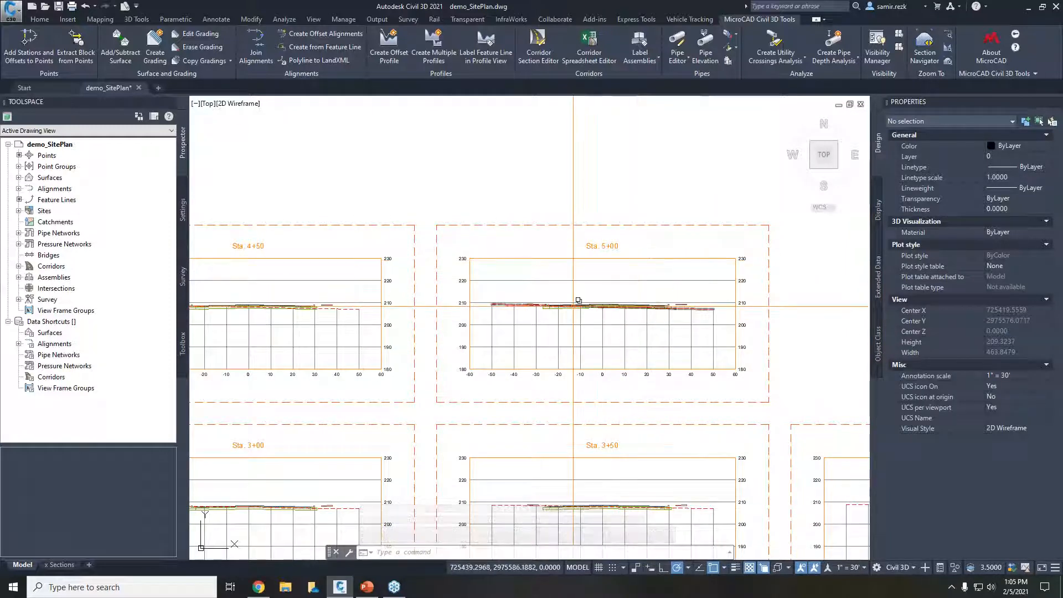
middle_drag(565, 313, 618, 280)
scroll(613, 293, down, 2)
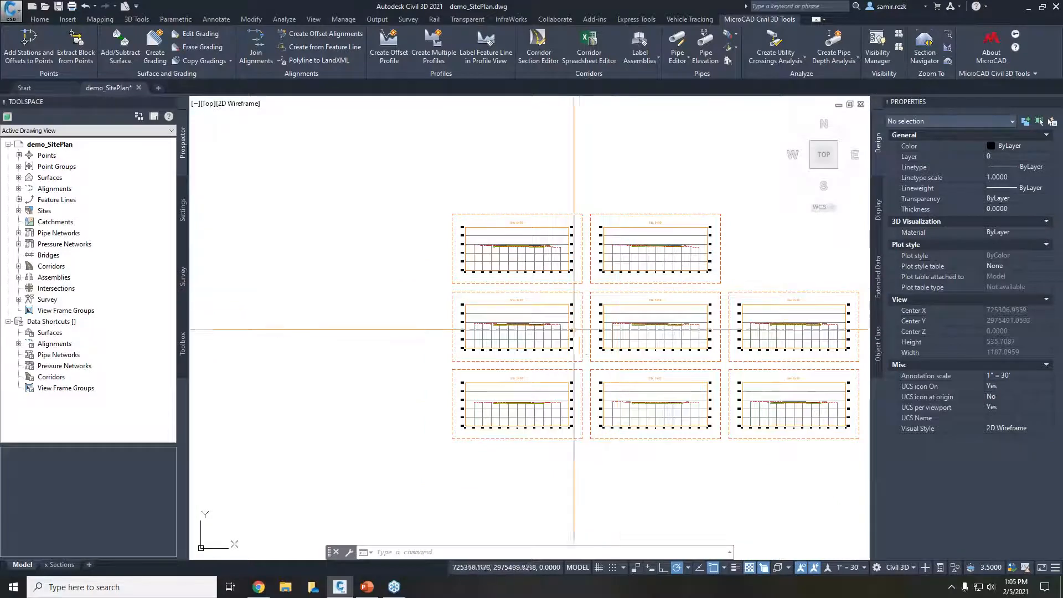
middle_drag(587, 354, 537, 337)
scroll(537, 338, down, 1)
middle_drag(675, 390, 405, 310)
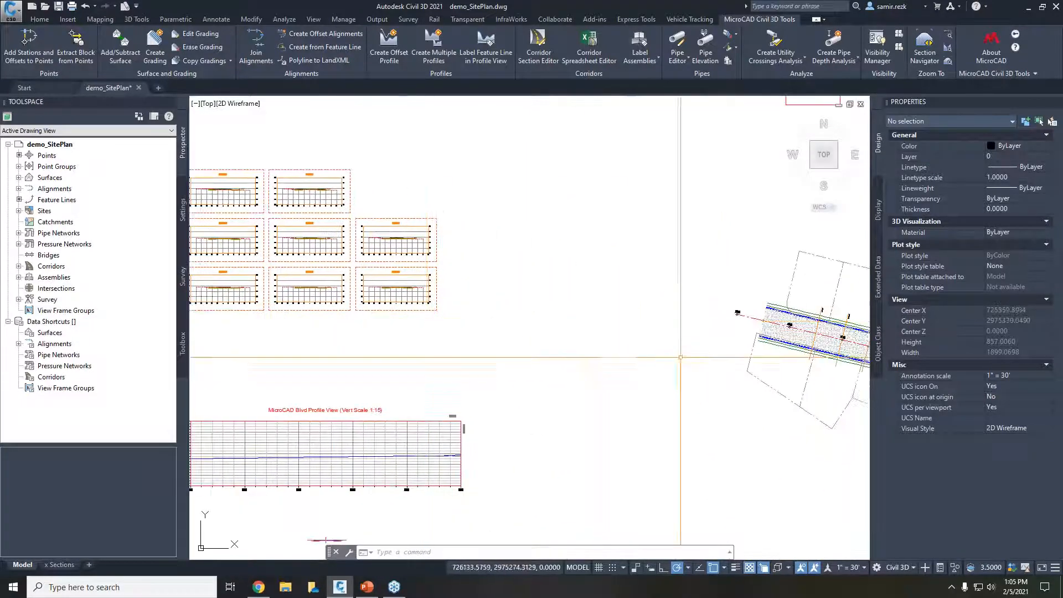
middle_drag(681, 358, 340, 319)
middle_drag(648, 372, 263, 317)
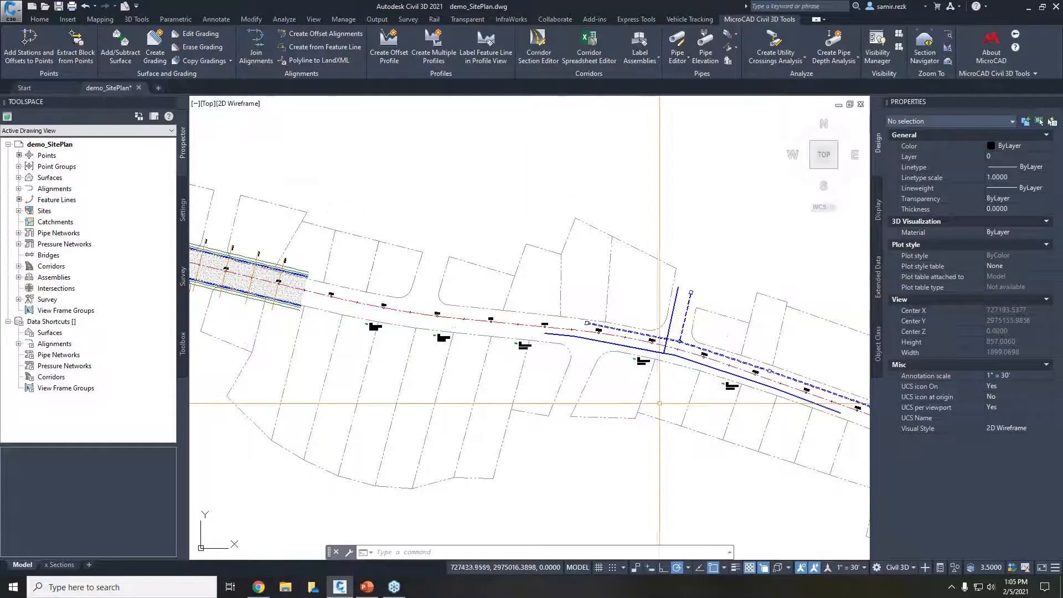
scroll(665, 401, up, 1)
middle_drag(681, 368, 565, 378)
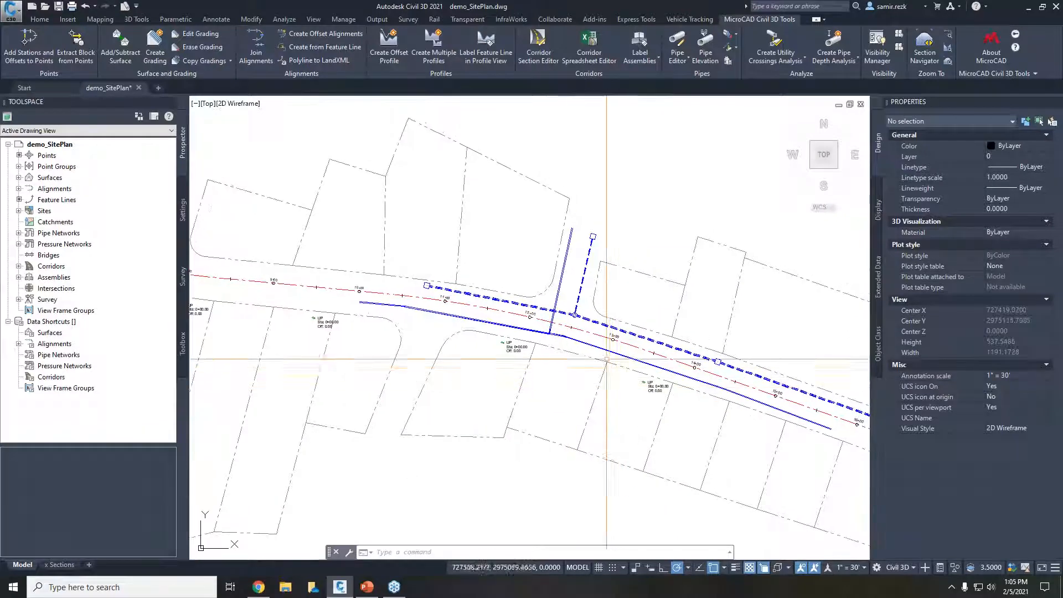
scroll(529, 322, up, 4)
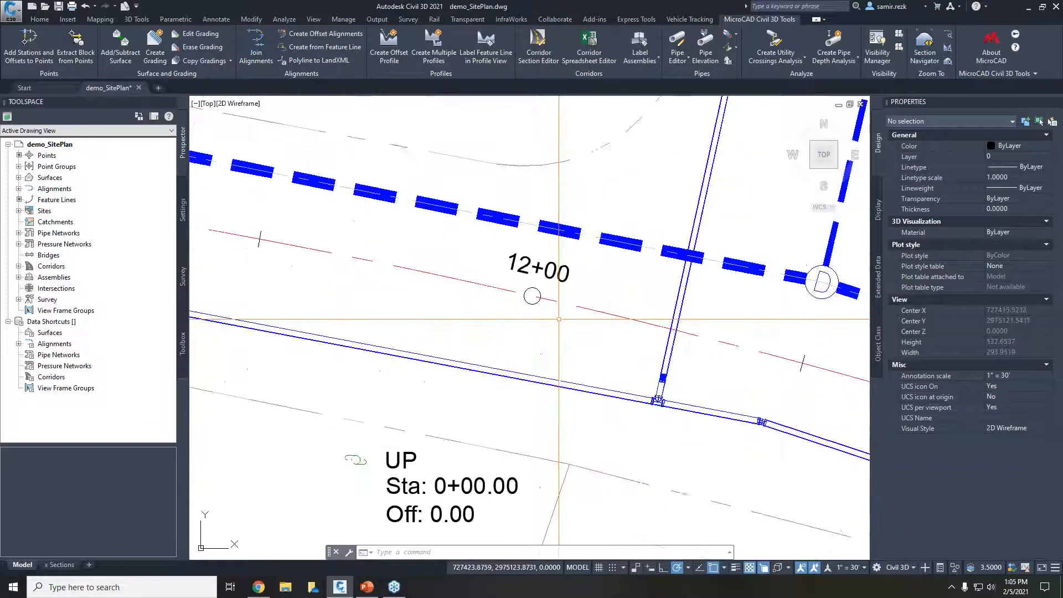
scroll(559, 319, down, 1)
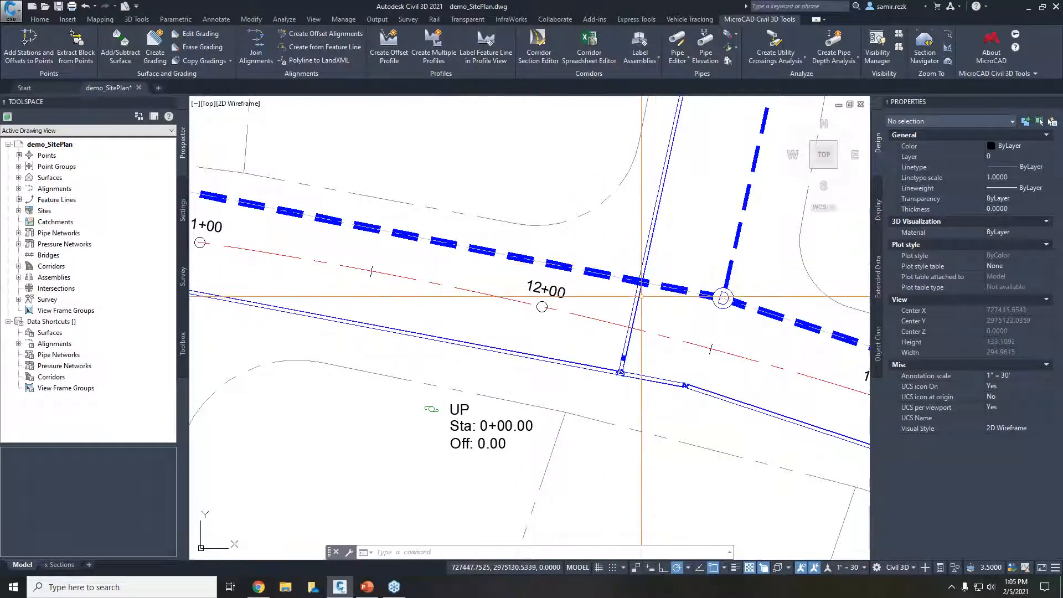
scroll(641, 297, up, 1)
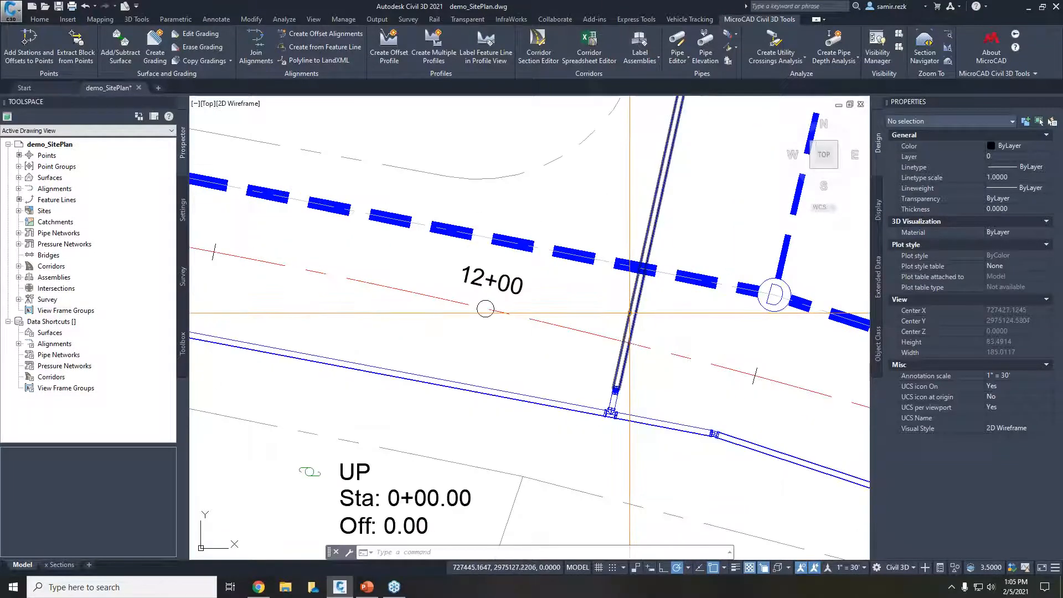
click(638, 296)
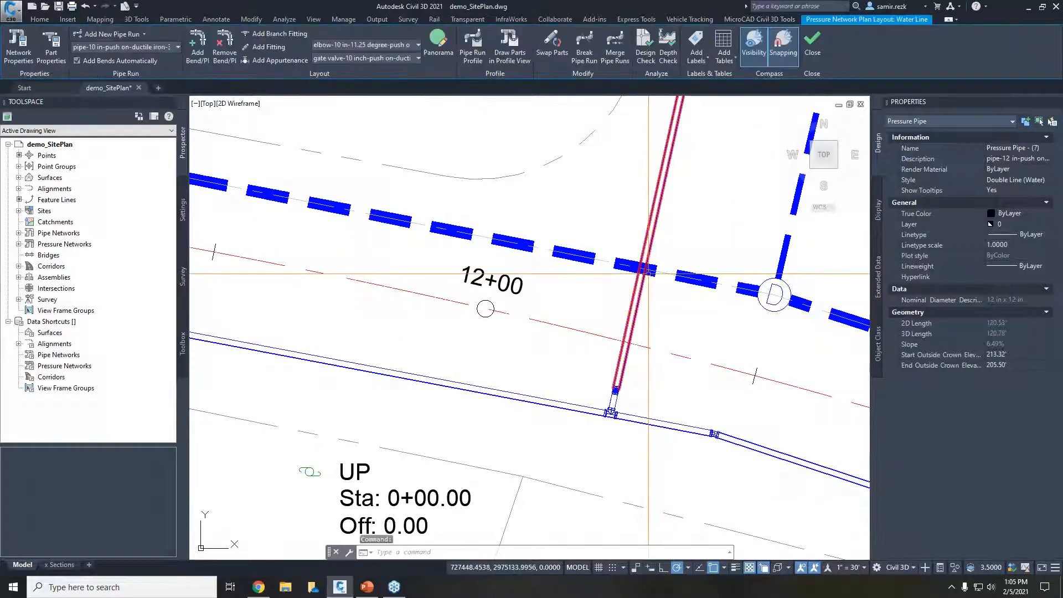
key(Escape)
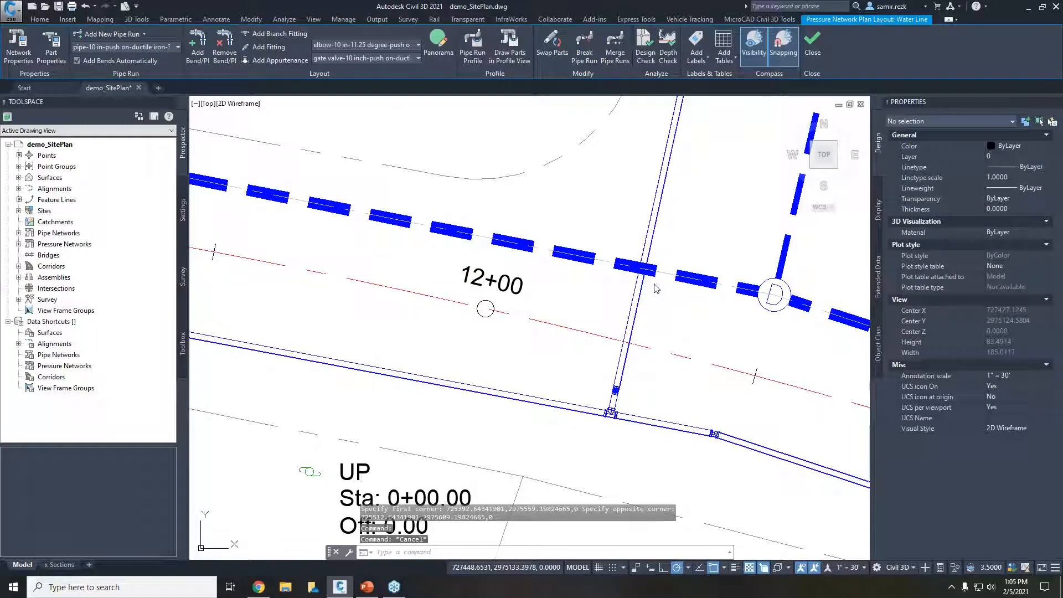
click(656, 288)
key(Escape)
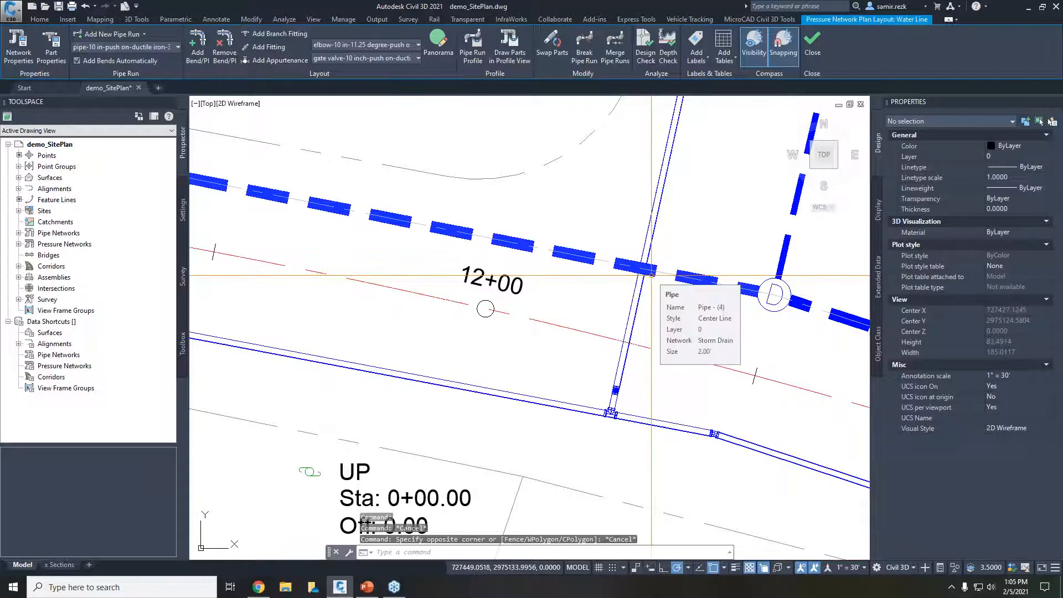
View the crossing storm drain pipe and water line pressure pipe near station 12+00 in 3D in Object Viewer, and close it.
scroll(637, 267, up, 2)
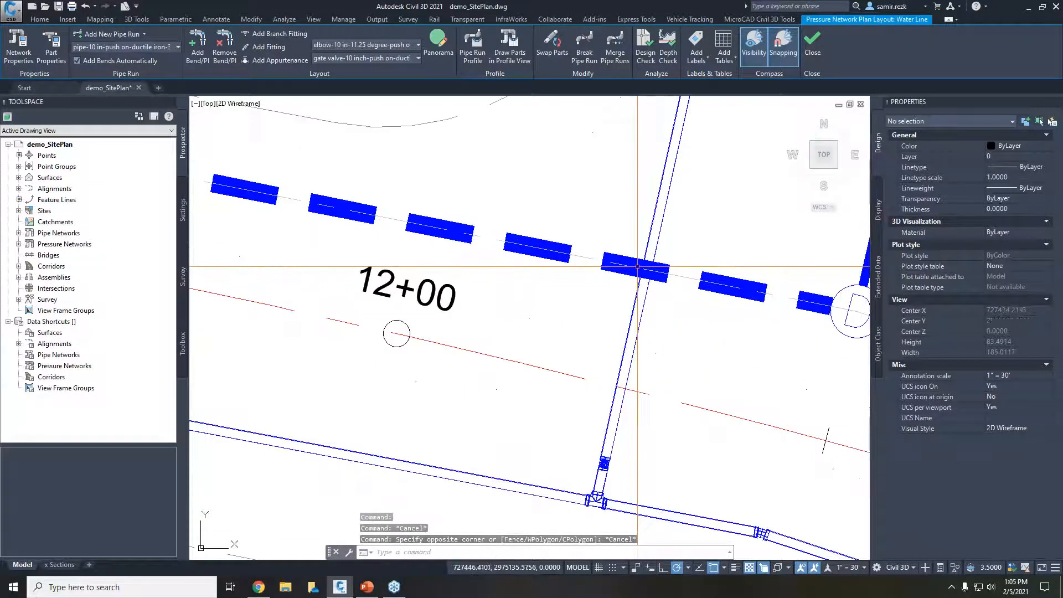
middle_drag(646, 265, 639, 290)
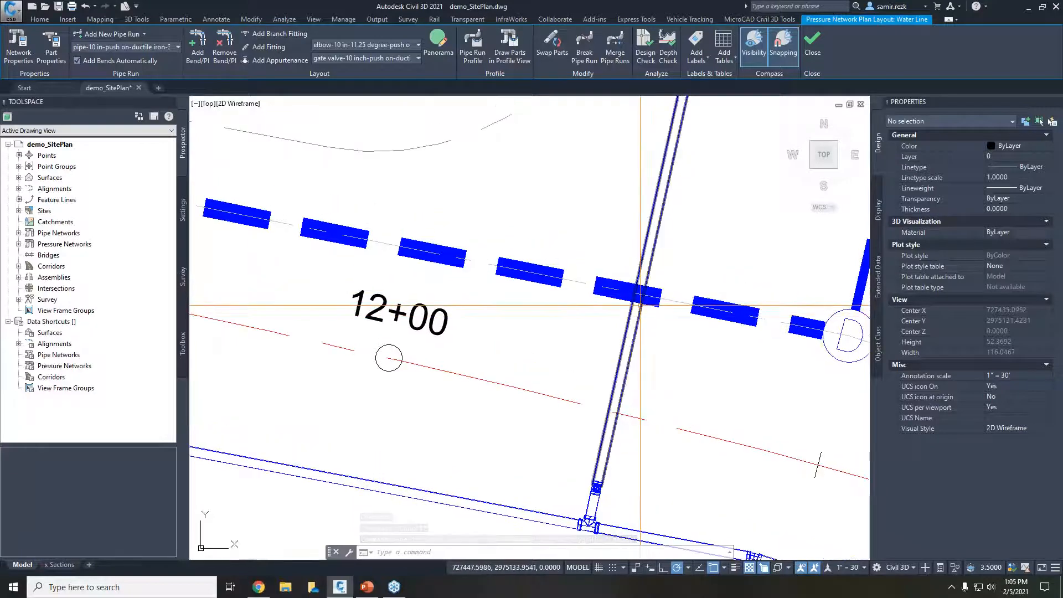
click(640, 302)
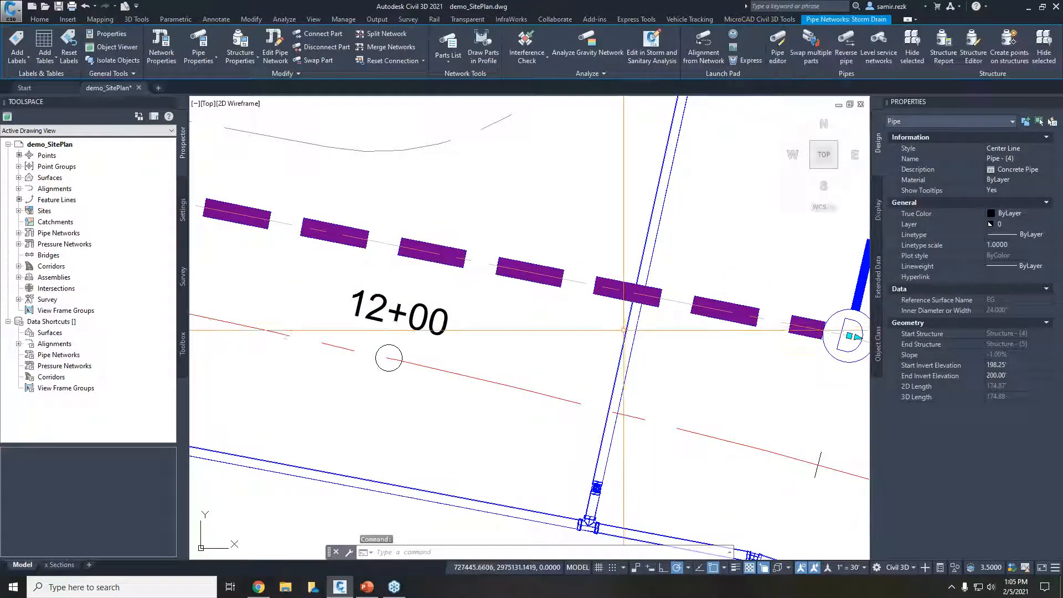
click(628, 330)
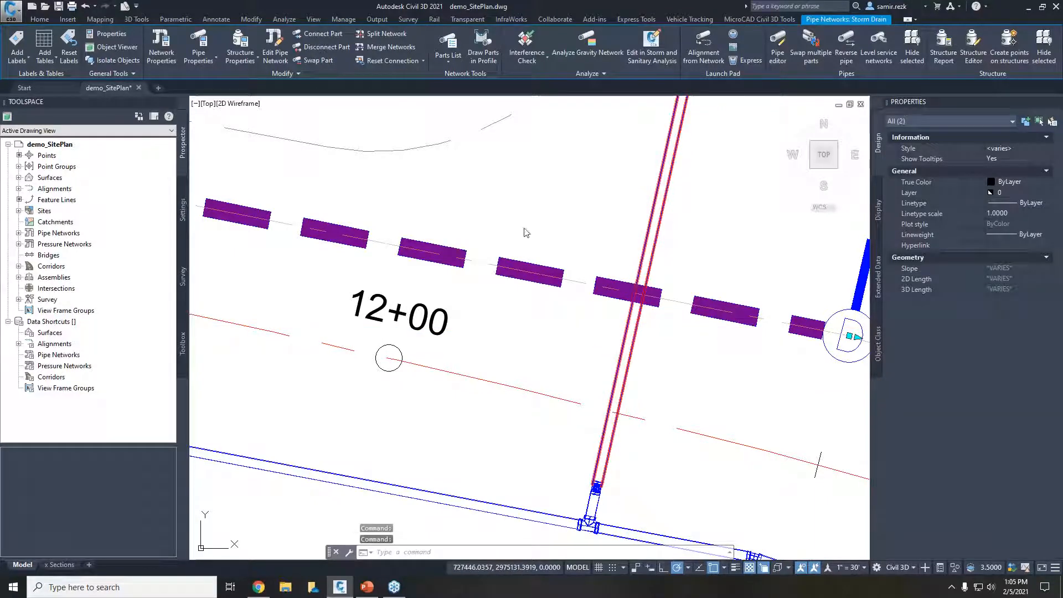
click(60, 48)
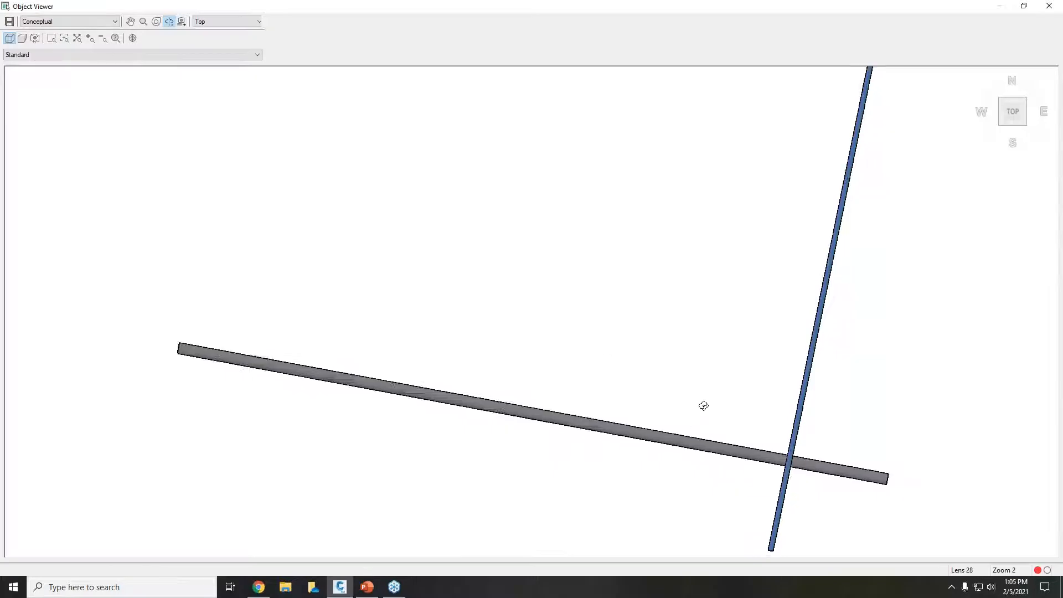
drag(703, 406, 536, 266)
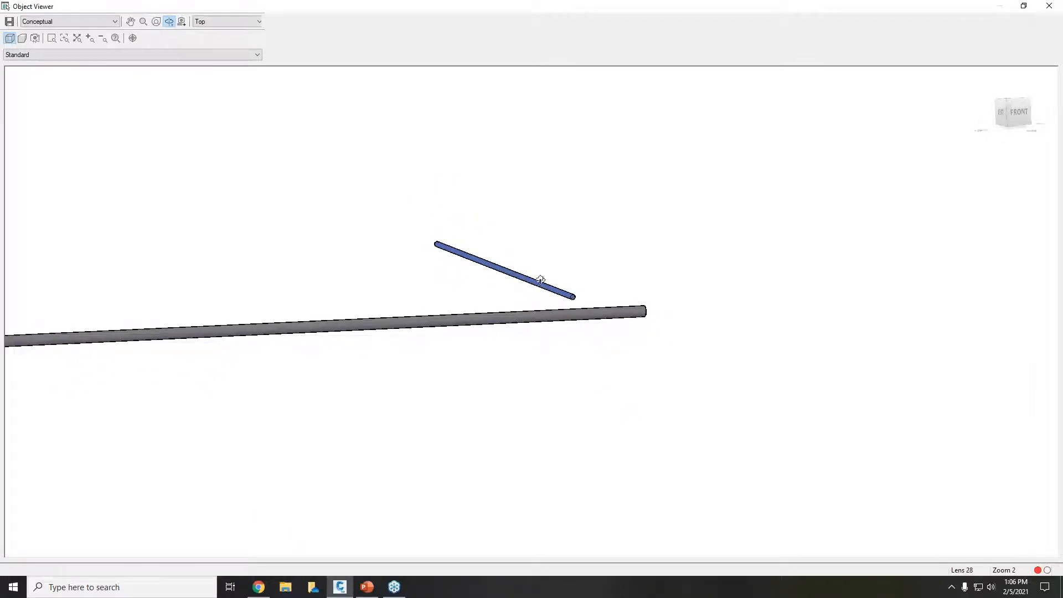
key(Escape)
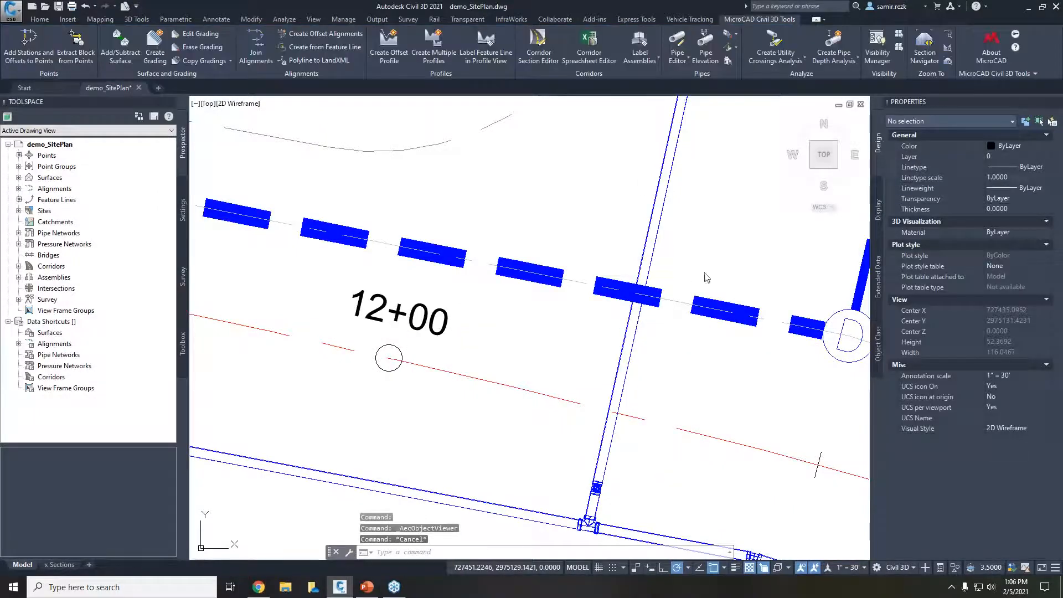
click(730, 247)
click(721, 220)
middle_drag(738, 216, 712, 277)
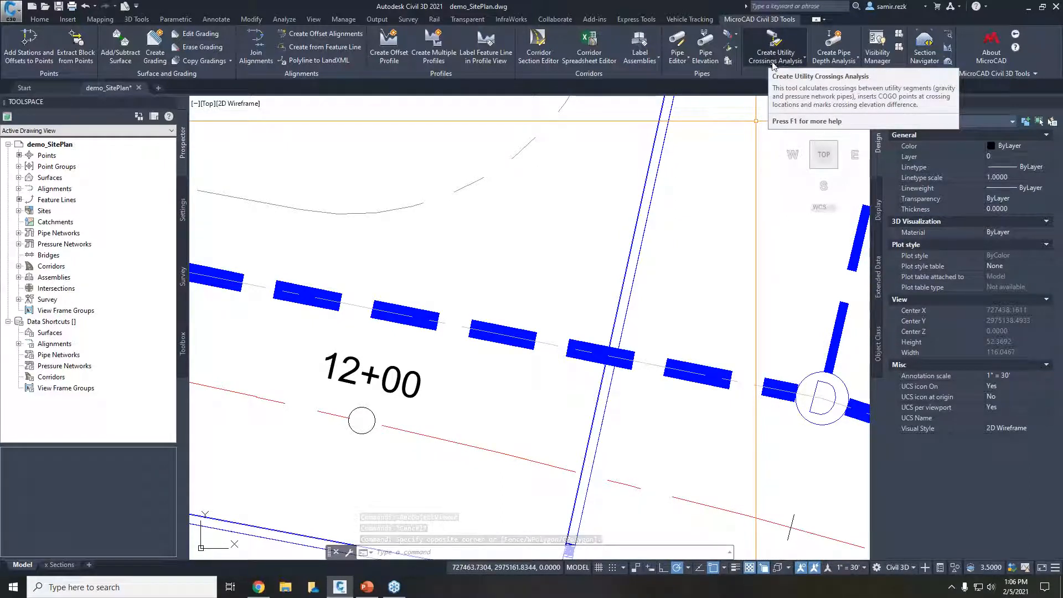
mouse_move(393, 587)
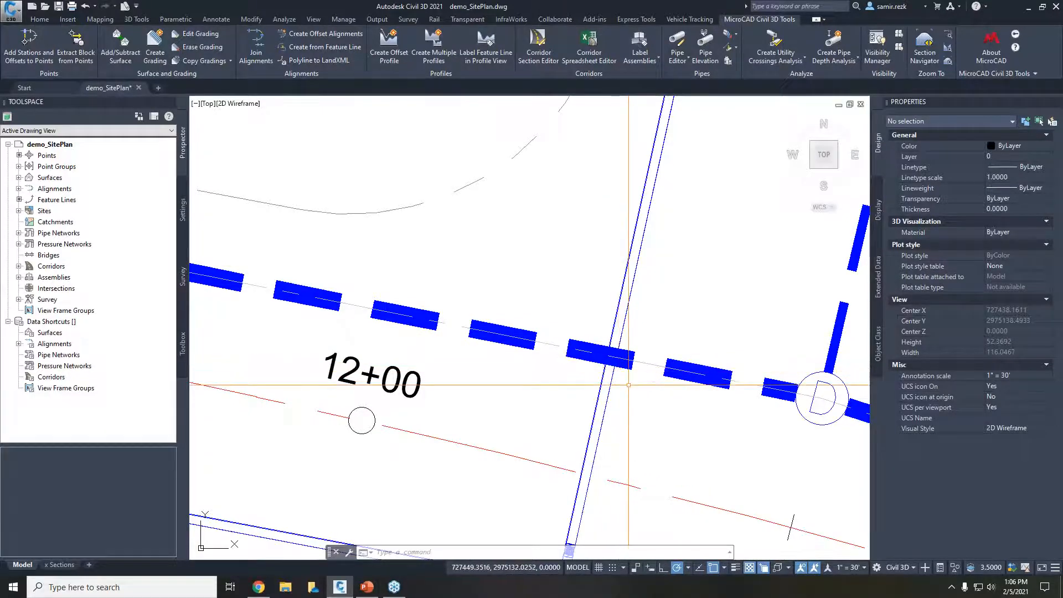
mouse_move(602, 385)
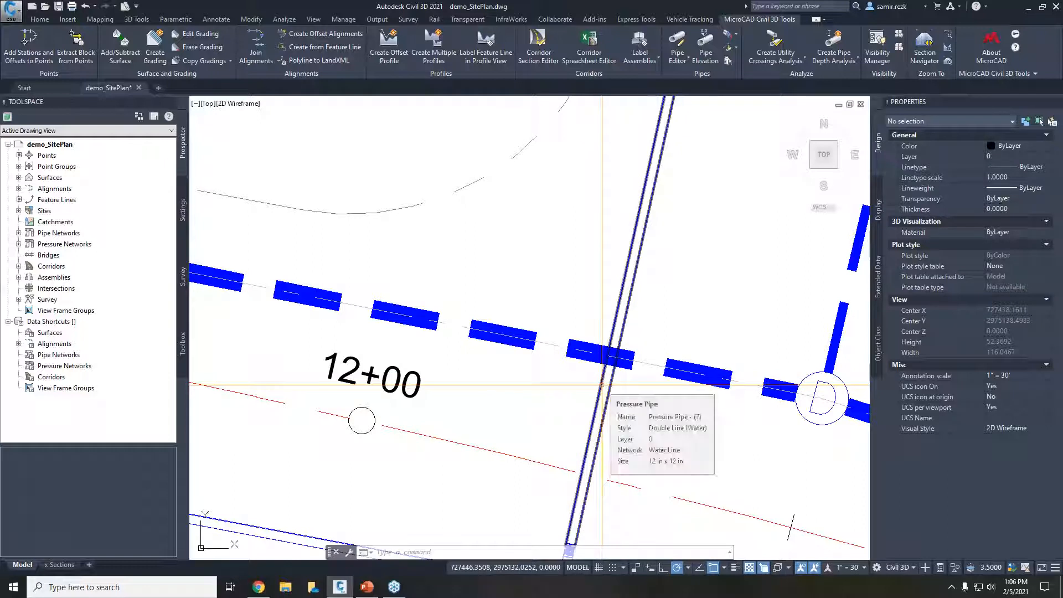
Create a utility crossings analysis for the Storm Drain and Water Line networks with the Basic point style and Utility Crossing label style.
click(779, 64)
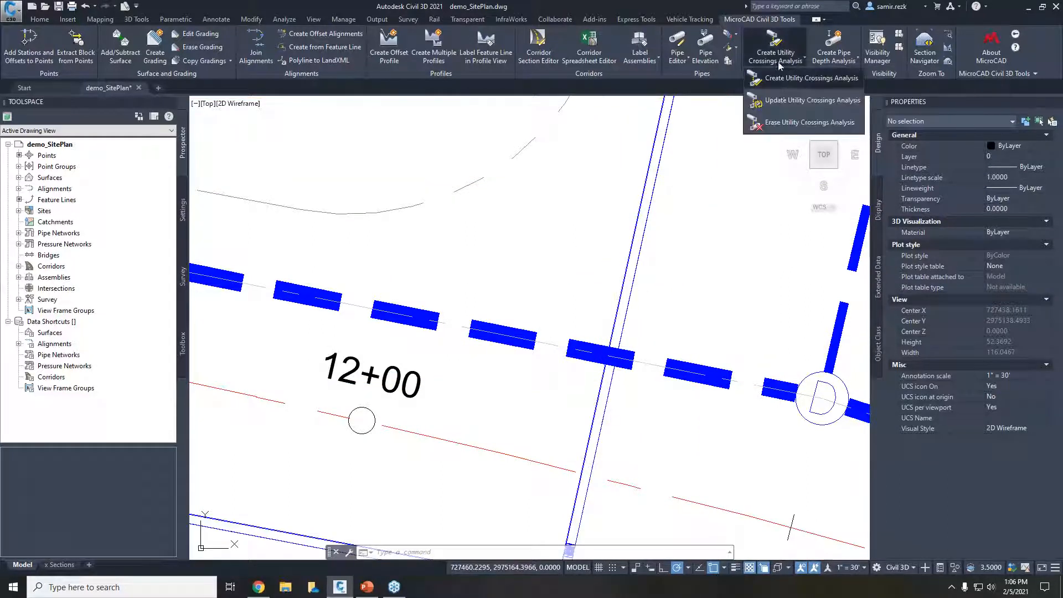
click(807, 79)
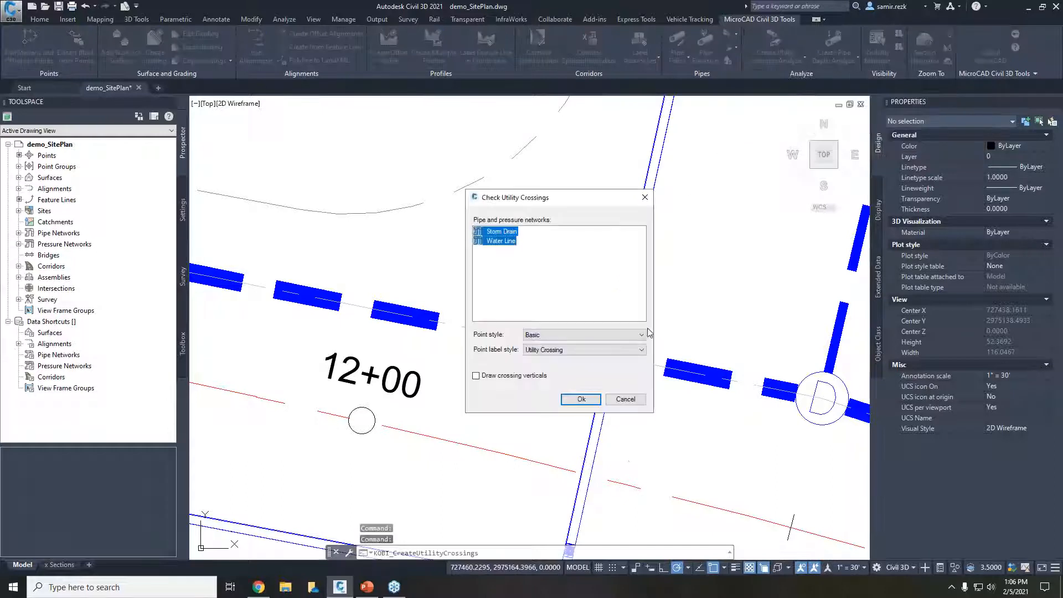
click(507, 232)
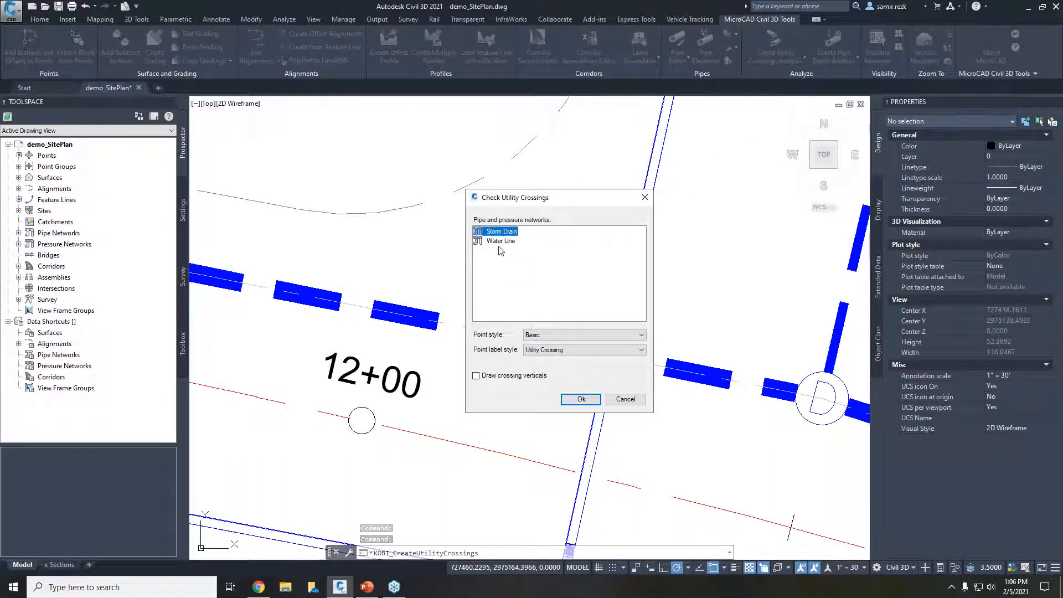
click(587, 400)
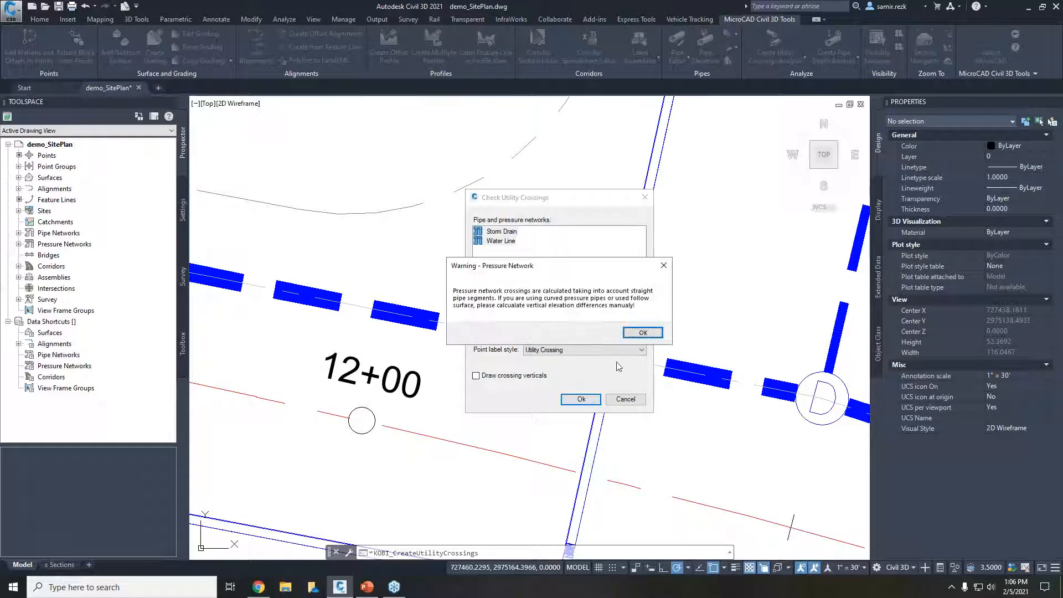
click(662, 335)
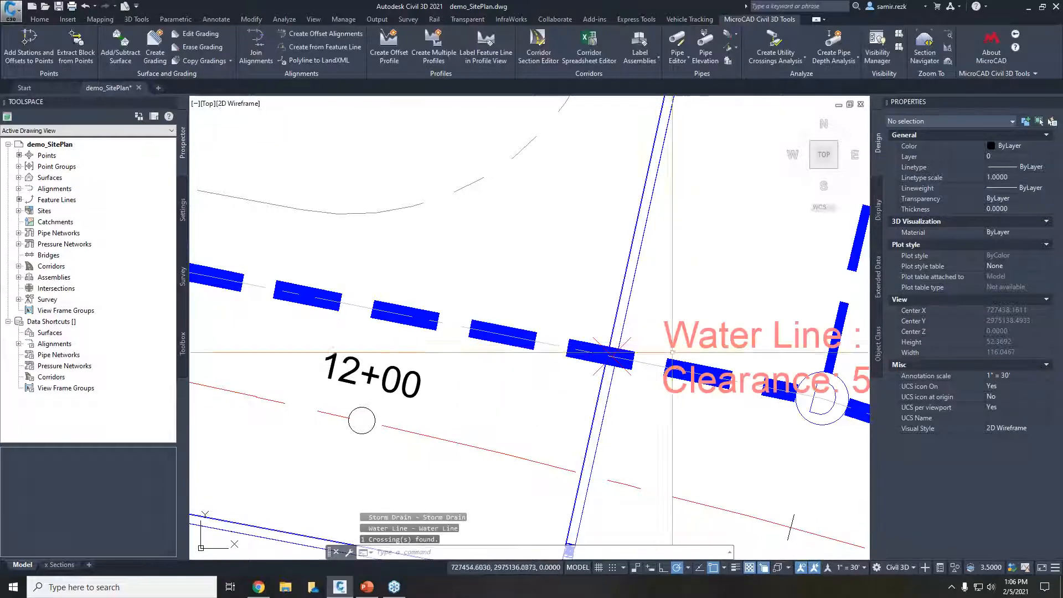
Inspect the crossing point's utility crossing properties: bottom and top network, their elevations and the elevation difference.
click(542, 390)
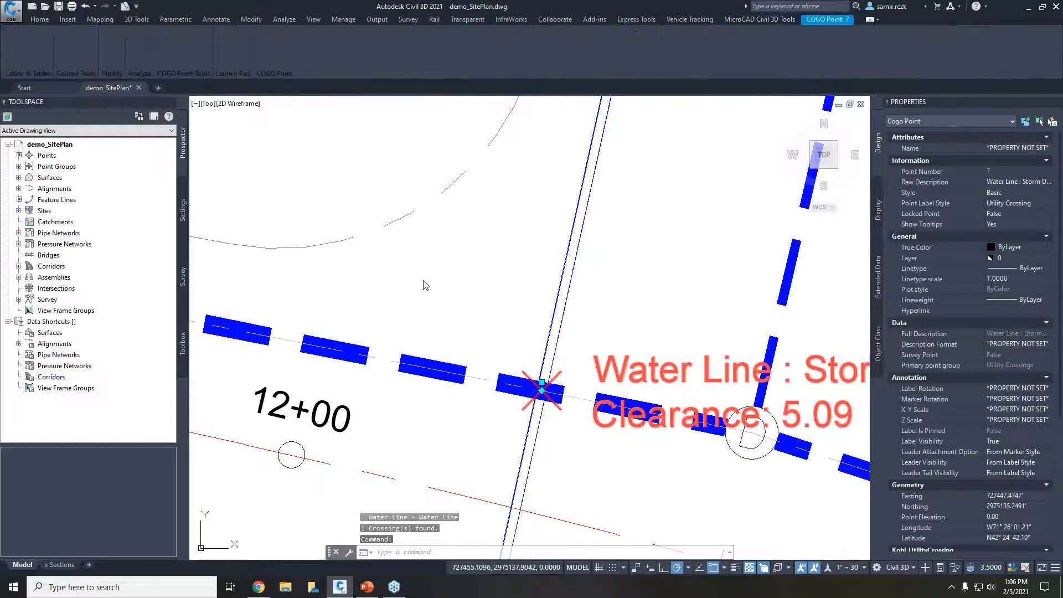
middle_drag(424, 284, 384, 242)
scroll(937, 396, down, 7)
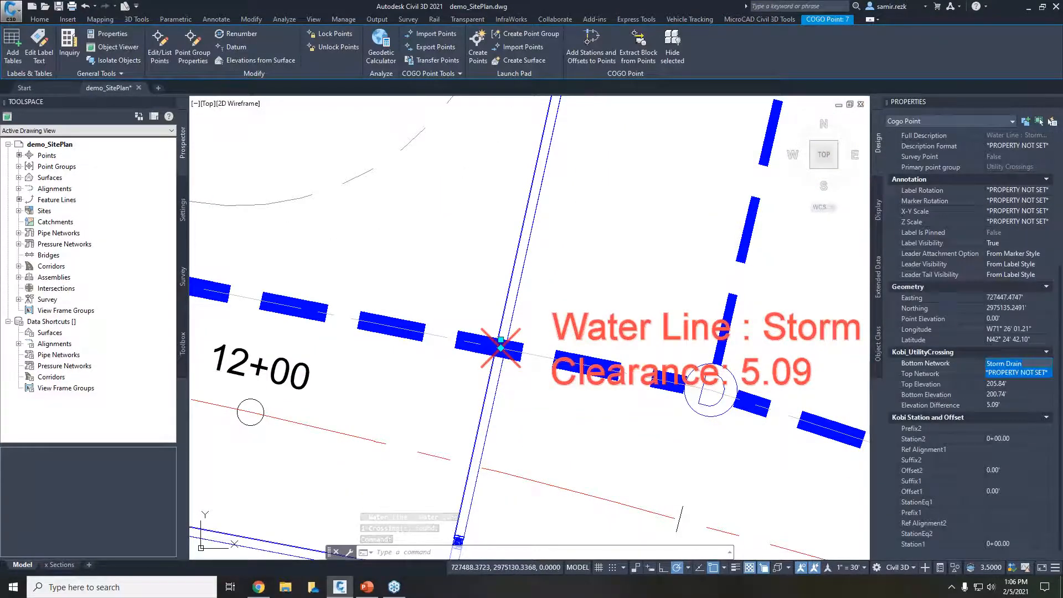
click(1011, 375)
click(955, 391)
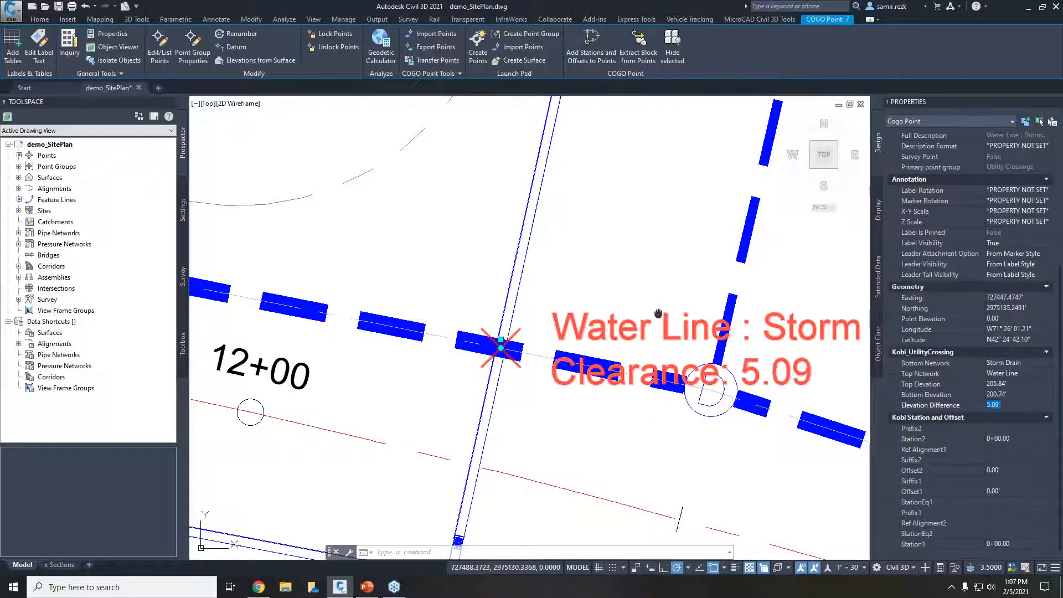
Add a Standard-style point table for the selected crossing point and place it in the open area north of the crossing.
scroll(658, 313, down, 5)
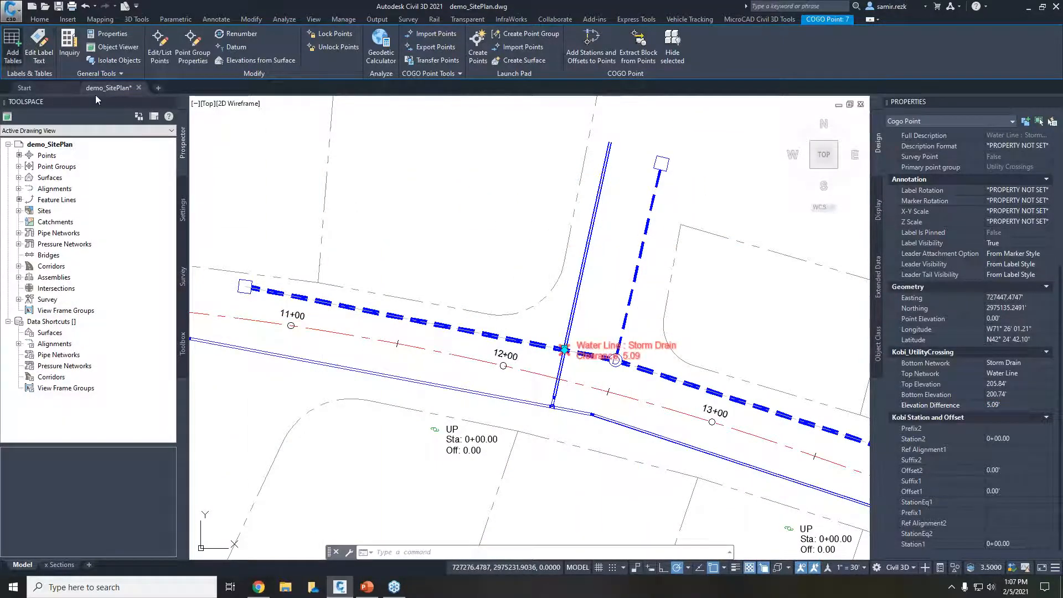
click(12, 44)
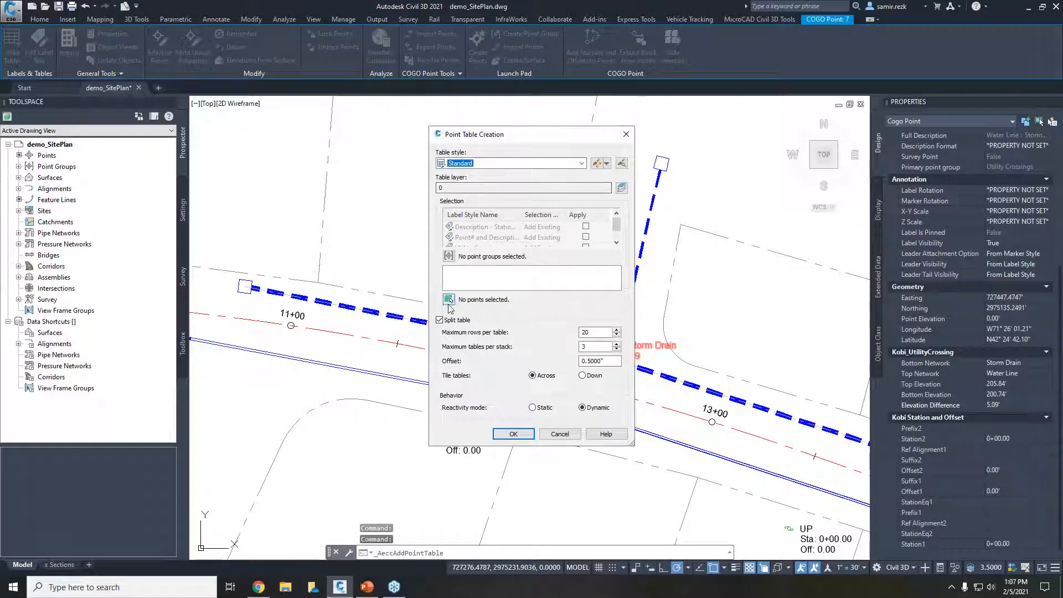
click(449, 303)
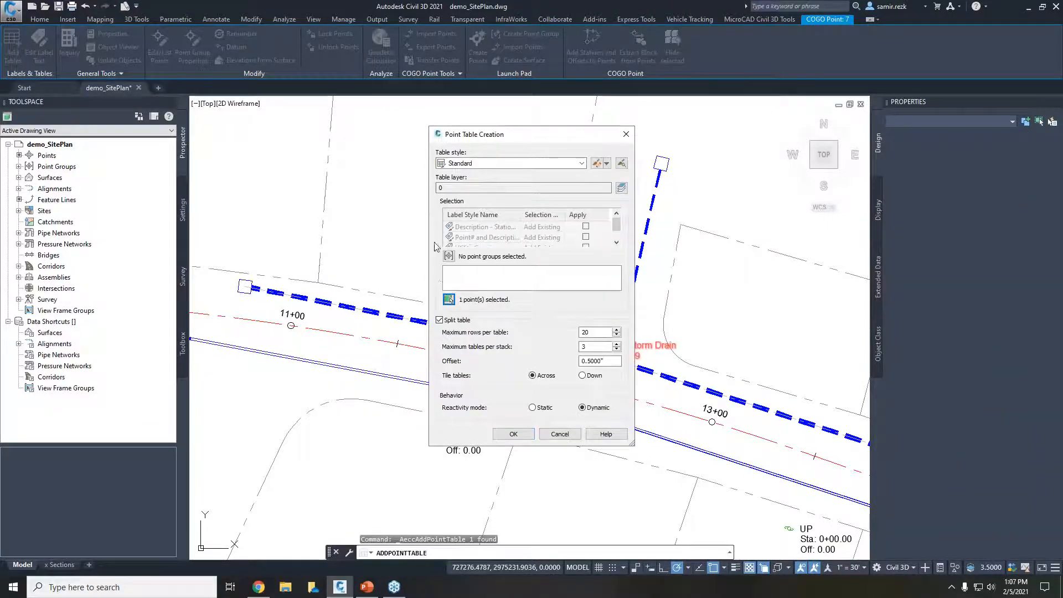
click(522, 437)
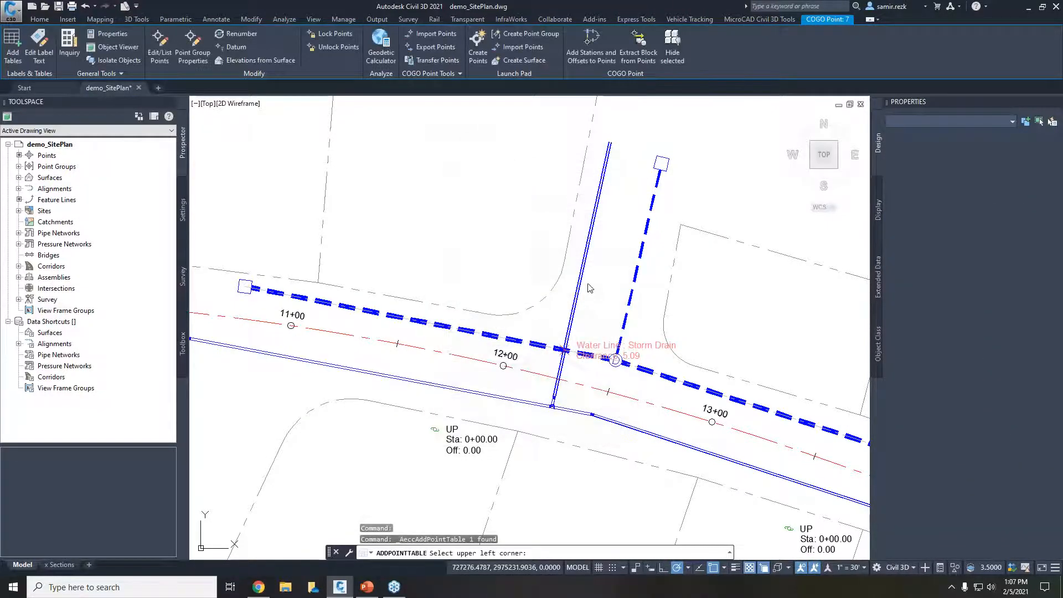
scroll(423, 405, up, 3)
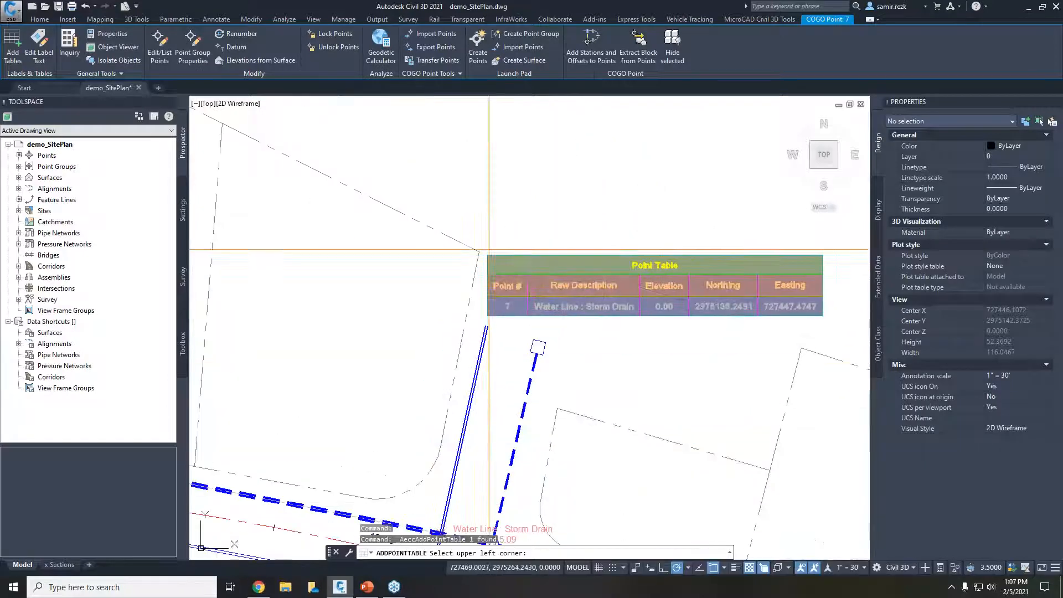
click(498, 142)
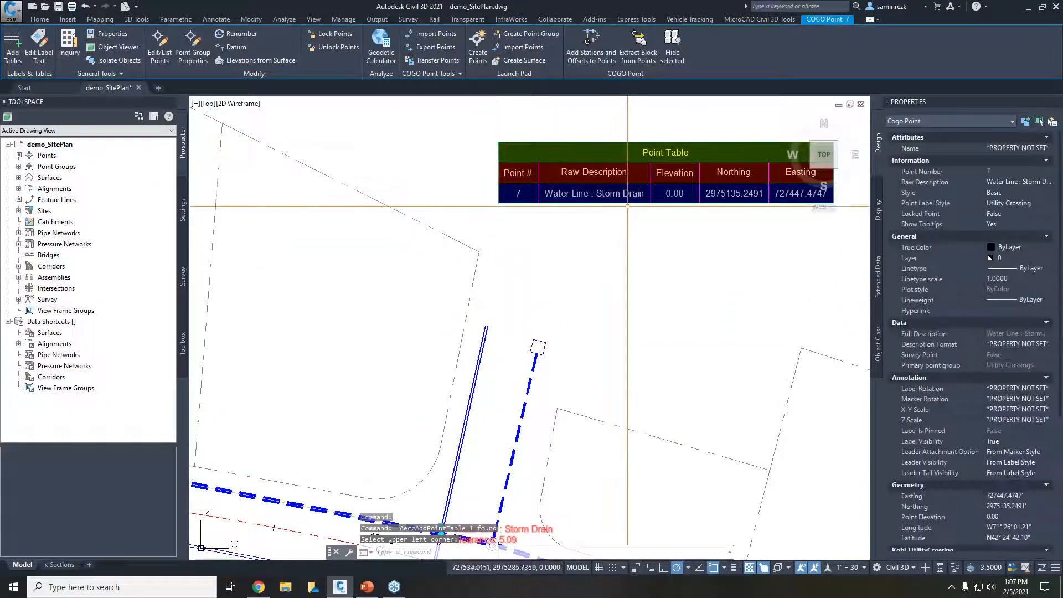
Try to delete the point table together with the still selected crossing point, and undo the deletion.
click(607, 203)
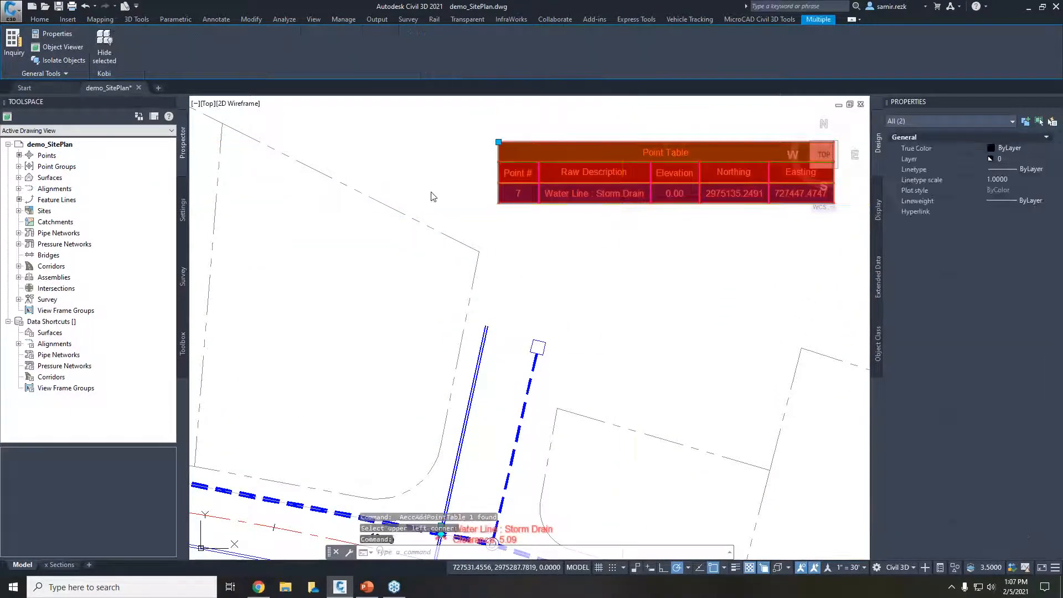
click(644, 242)
click(600, 188)
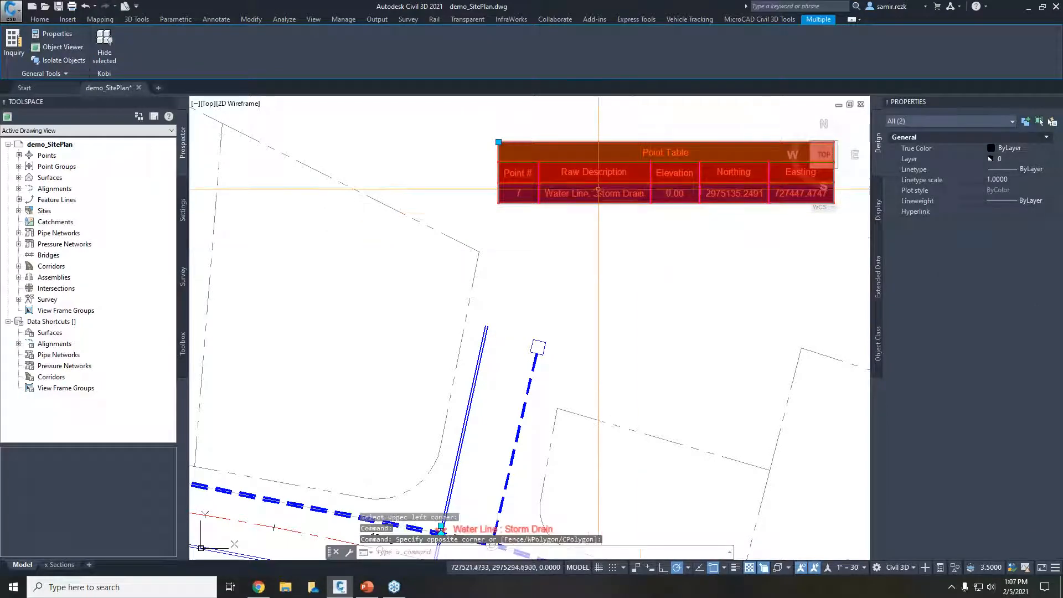
key(Delete)
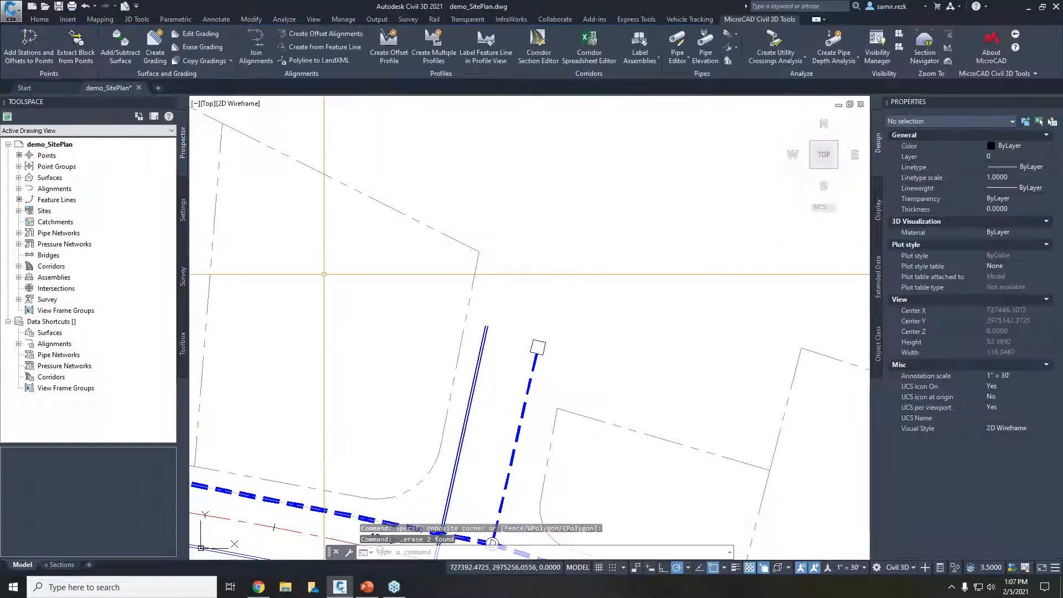
middle_drag(390, 397, 467, 266)
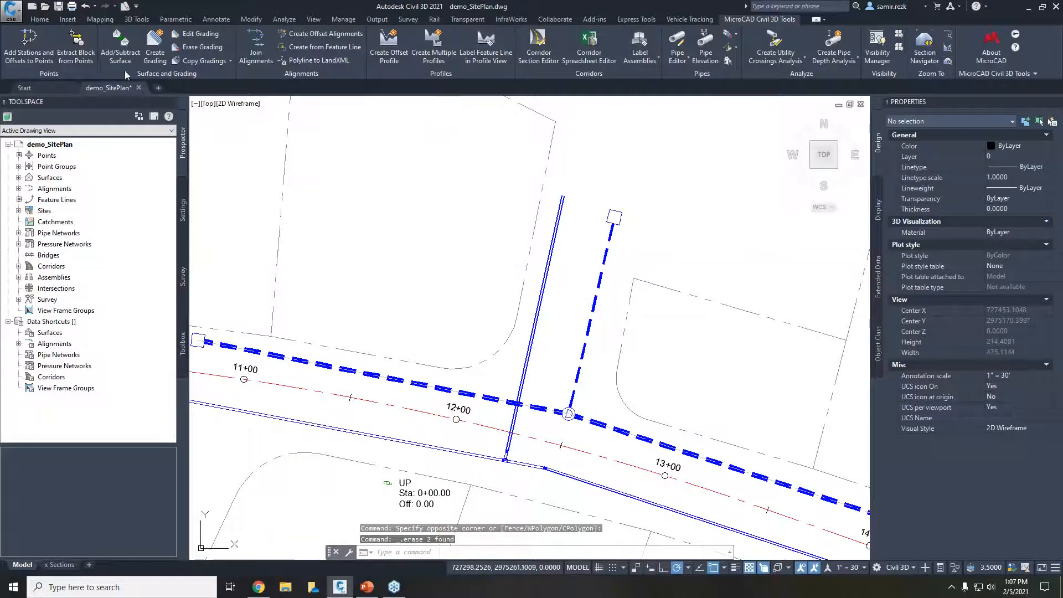
click(86, 6)
click(86, 6)
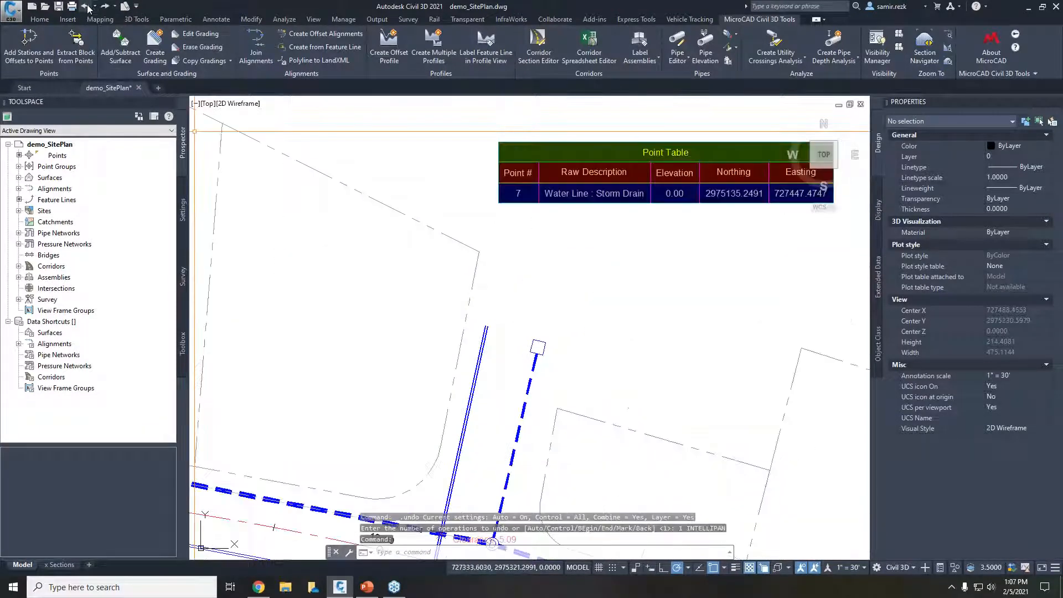
Delete only the Standard-style point table.
click(511, 170)
middle_drag(524, 183, 511, 181)
key(Delete)
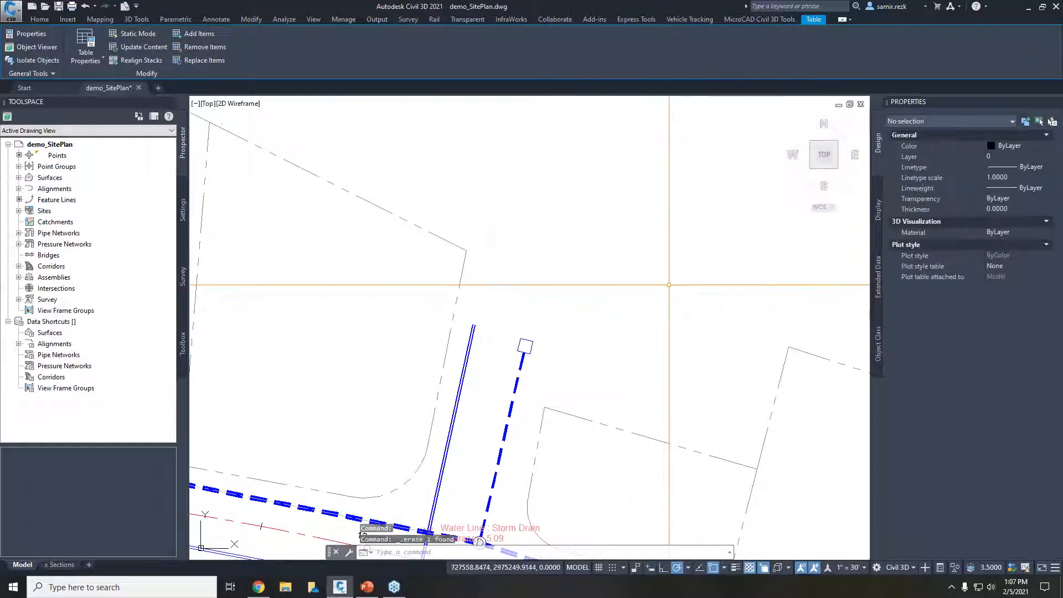
Add a point table in the Utility Crossings style for the crossing point near station 12+00 and place it northeast of the storm drain branch.
middle_drag(307, 294, 333, 169)
scroll(467, 414, up, 5)
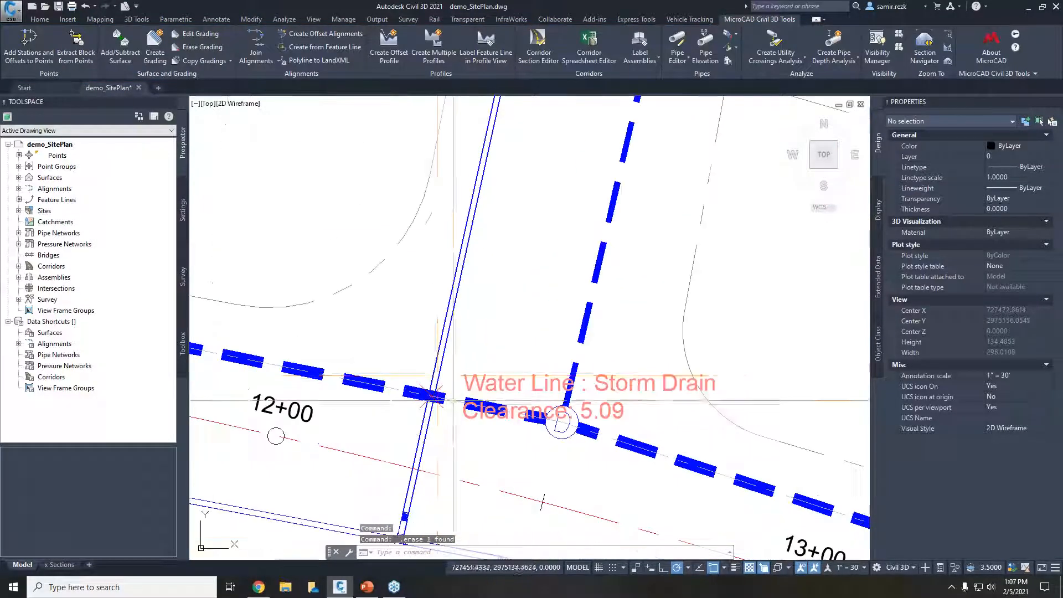
click(432, 395)
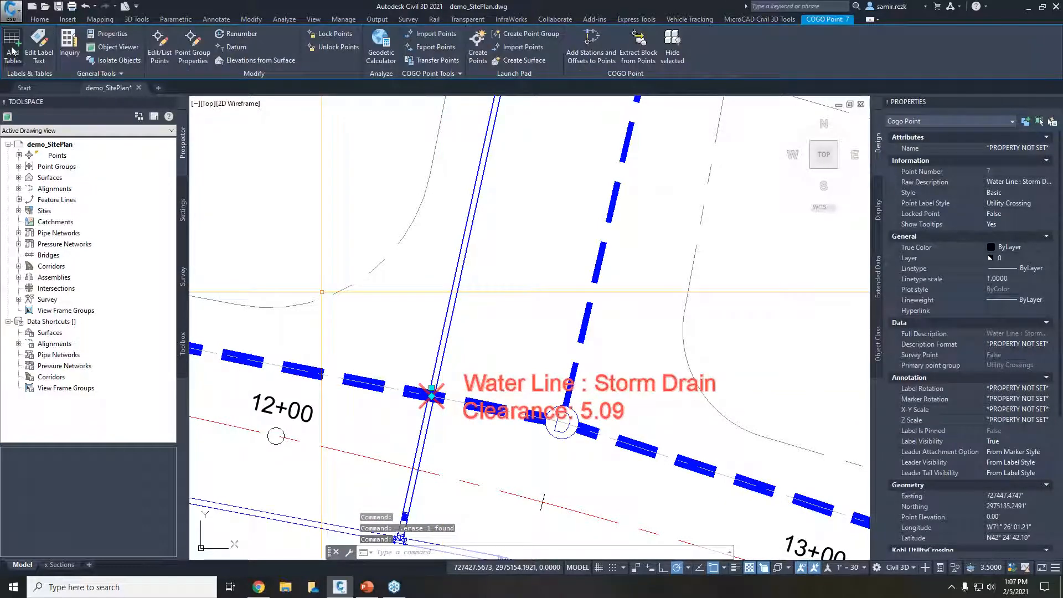
click(12, 52)
click(449, 300)
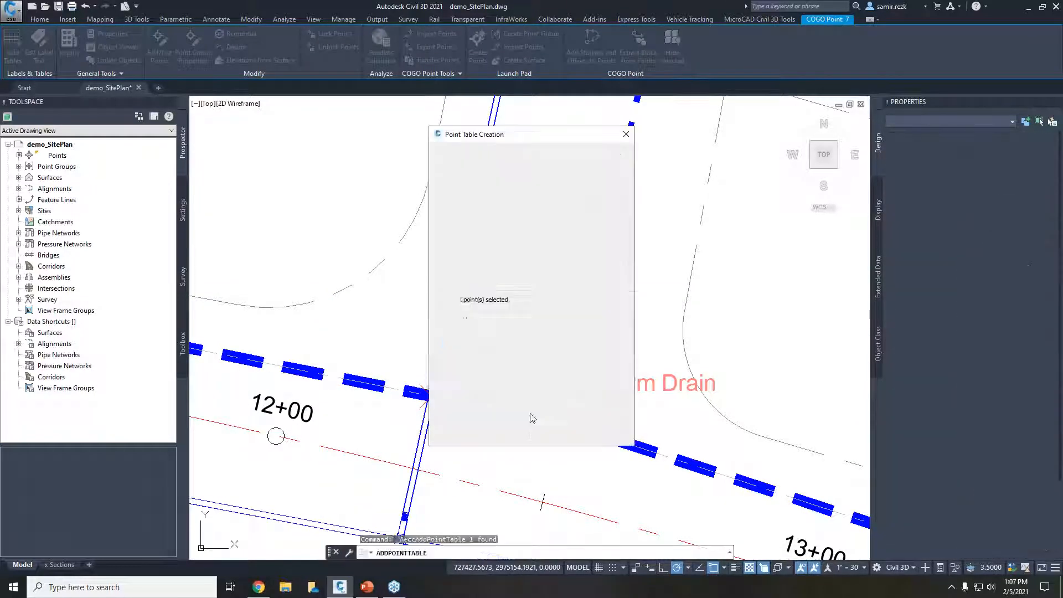
click(552, 164)
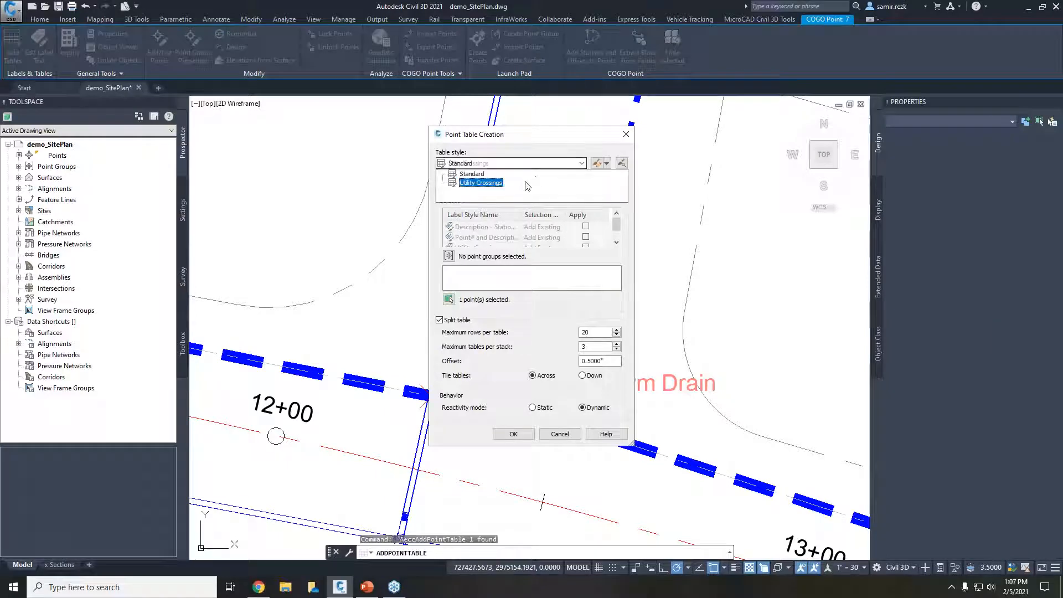
click(527, 178)
click(514, 434)
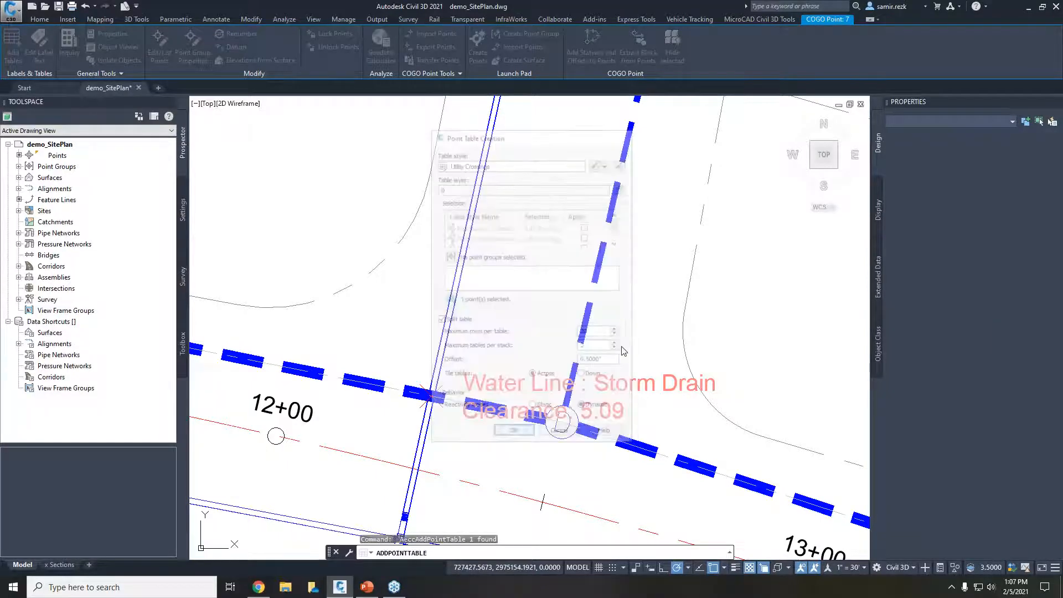
scroll(492, 382, down, 4)
scroll(595, 166, up, 2)
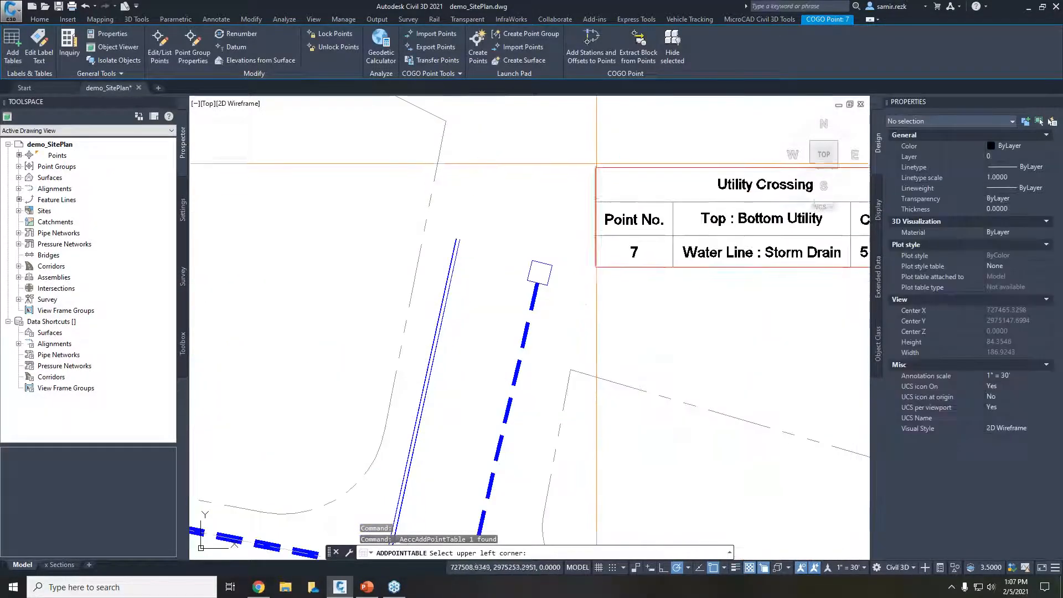
click(605, 153)
middle_drag(557, 303, 414, 368)
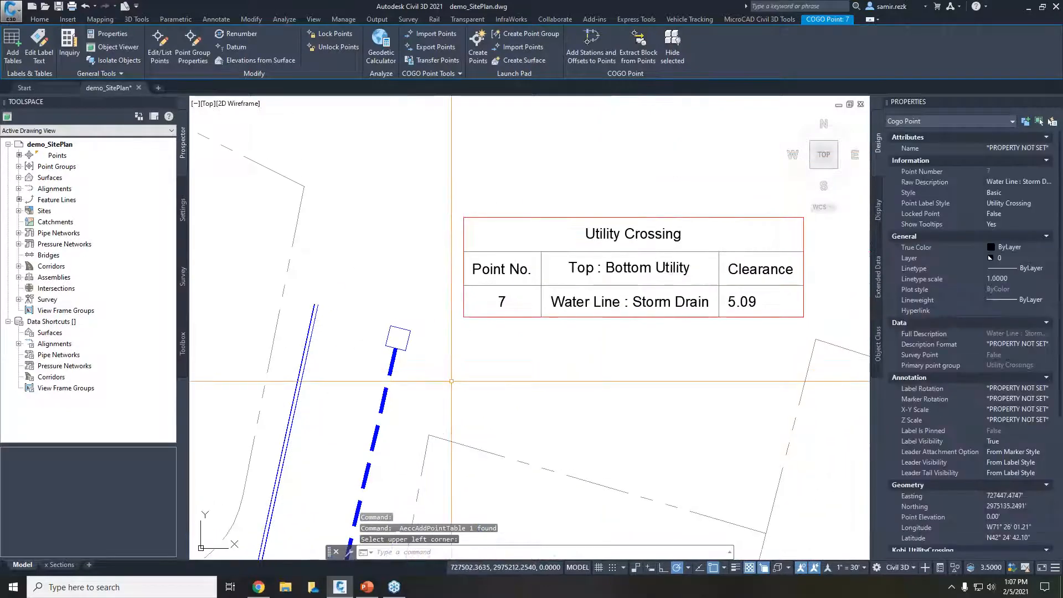
middle_drag(627, 331, 618, 299)
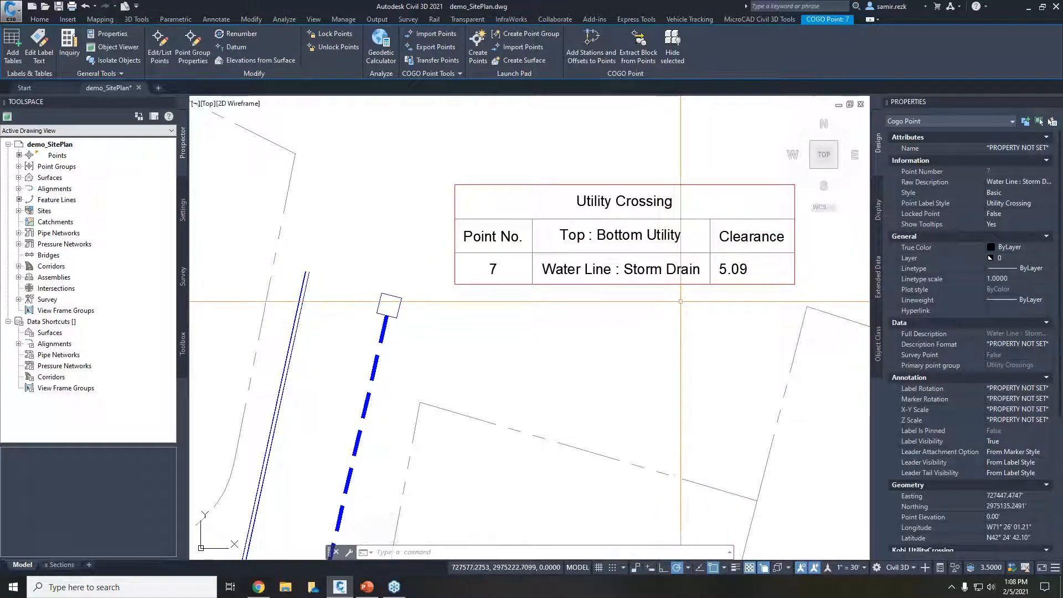
Delete the Utility Crossing table and the crossing point with its clearance label.
click(768, 271)
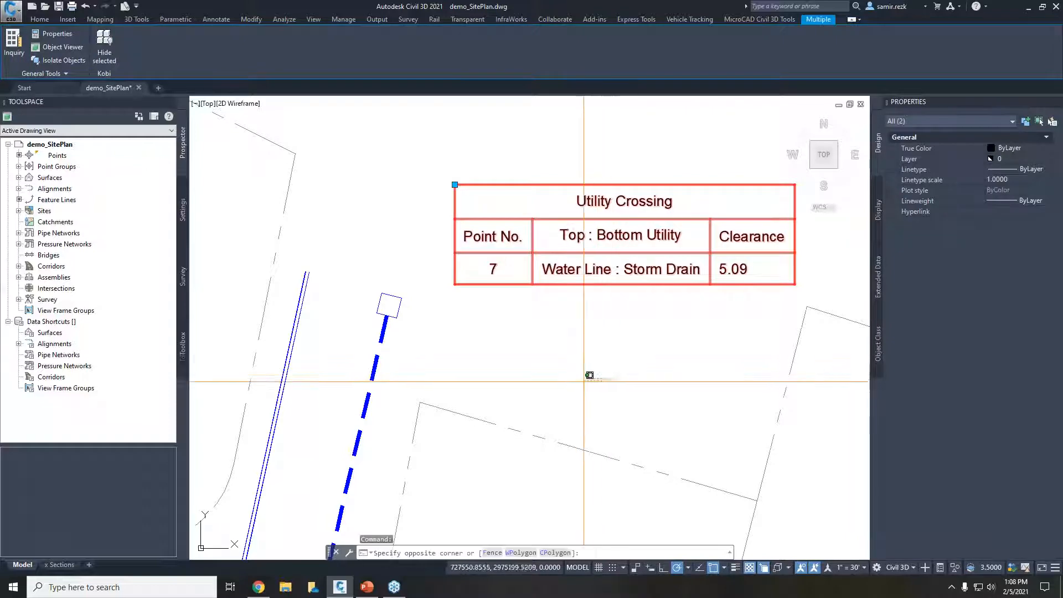
key(Delete)
middle_drag(548, 363, 627, 268)
scroll(626, 269, down, 1)
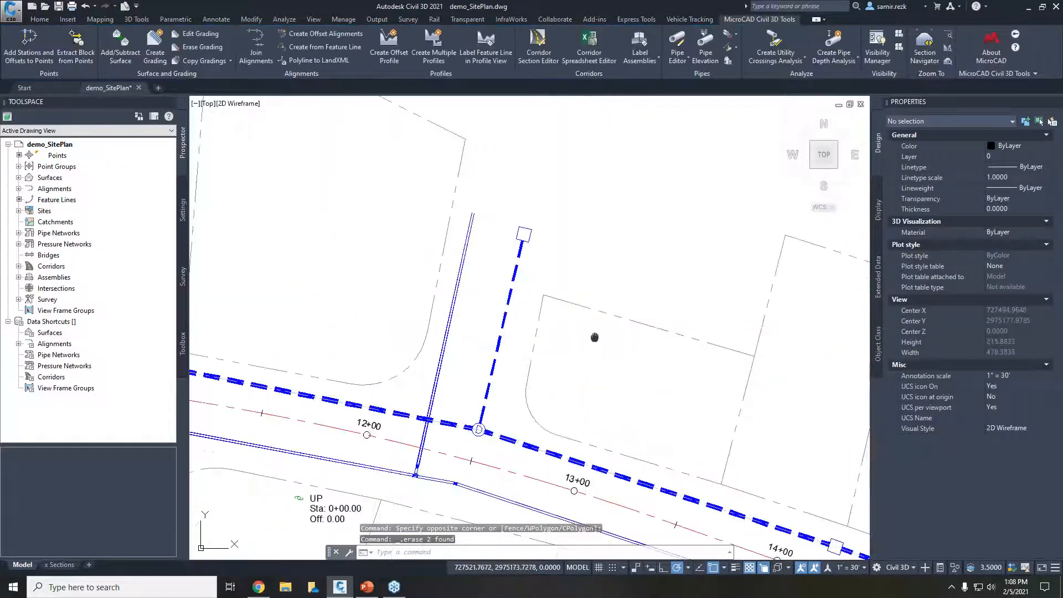
Examine the pipe crossing near station 12+00, the rest of the storm drain run in plan, and the Storm Drain profile view.
middle_drag(593, 337, 668, 327)
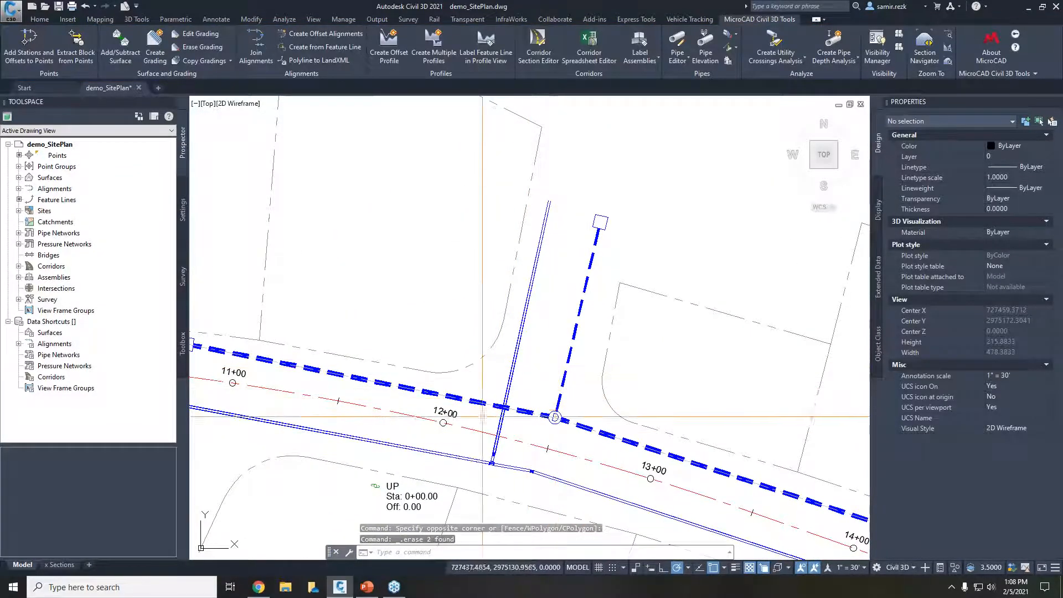
scroll(487, 417, up, 8)
scroll(488, 418, down, 4)
mouse_move(488, 417)
middle_down()
mouse_move(589, 325)
mouse_move(588, 349)
middle_up()
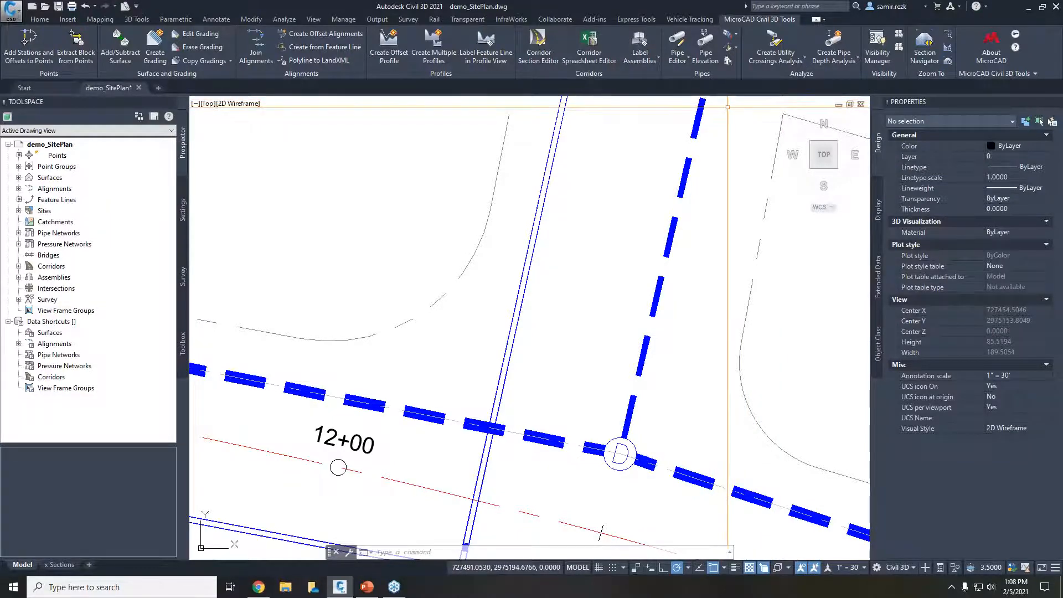
scroll(463, 255, down, 5)
middle_drag(666, 385, 495, 314)
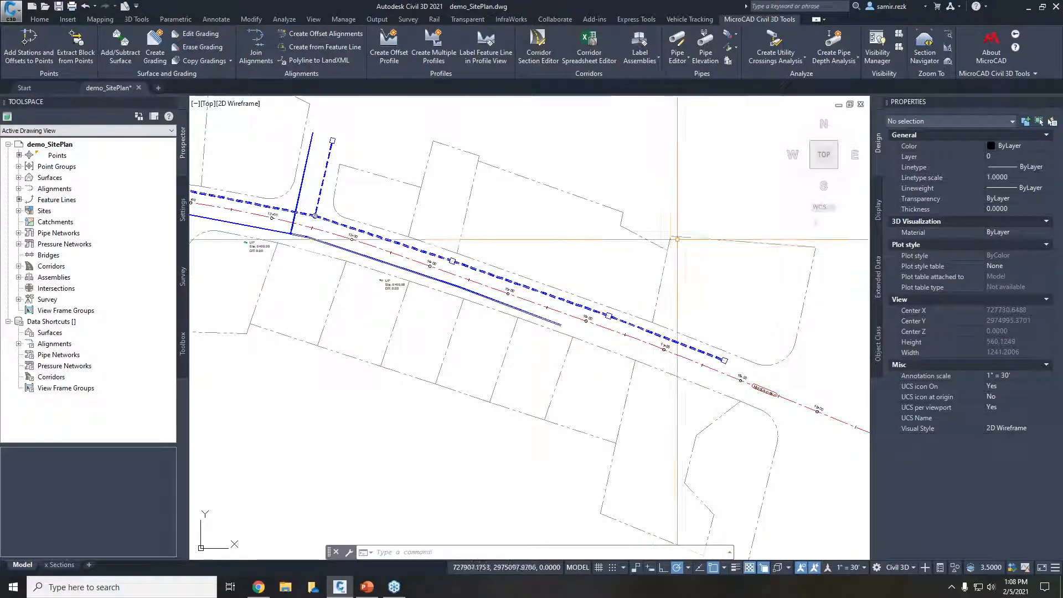
scroll(638, 328, down, 4)
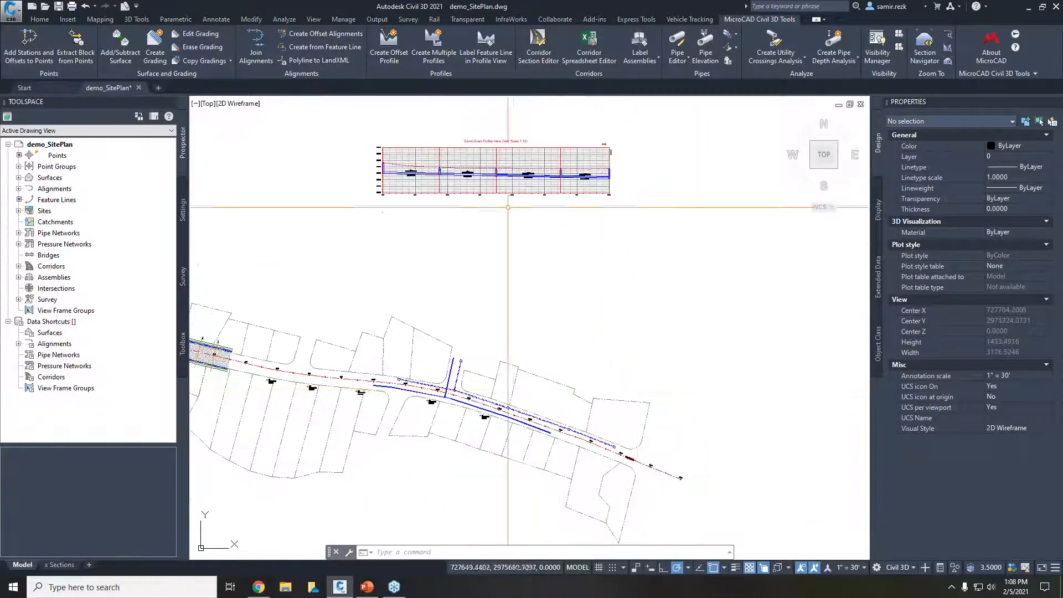
scroll(533, 158, up, 5)
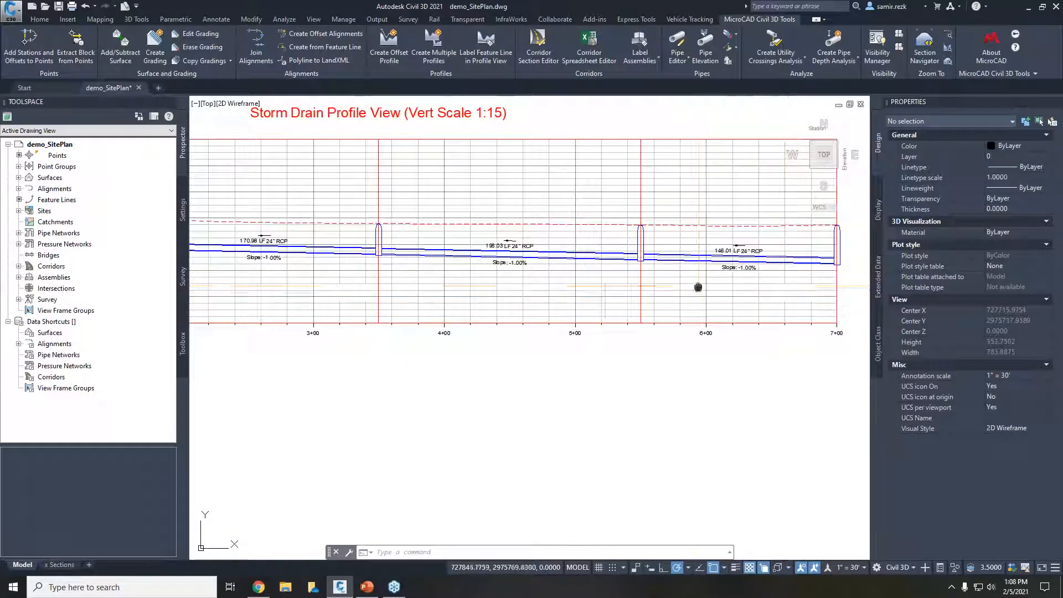
Open the Pipe Editor on the storm drain run, from the end structure at station 7+00 to the last part near station 0+00.
middle_drag(700, 287, 735, 304)
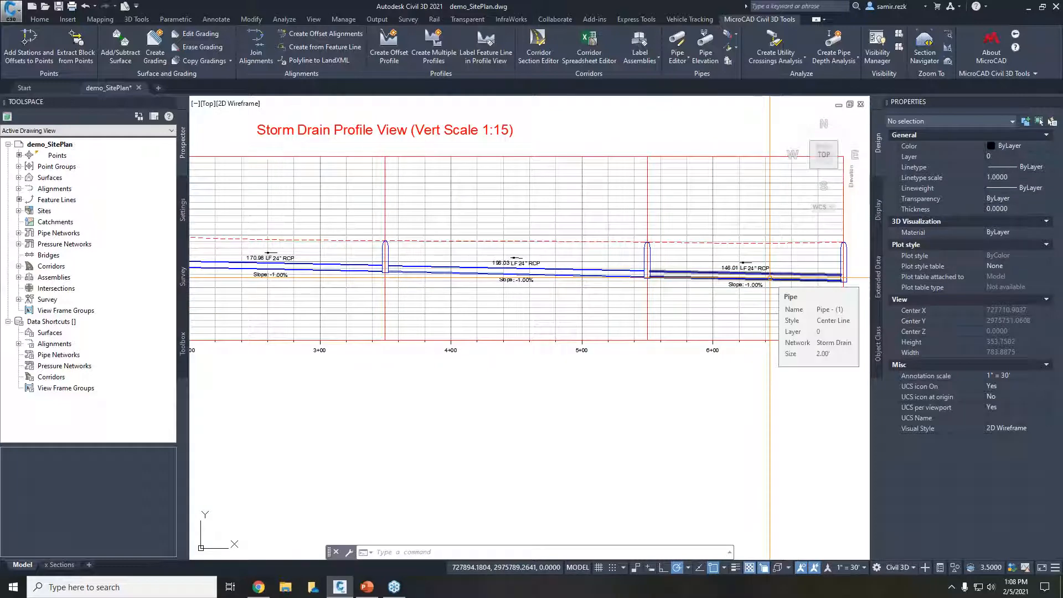
click(678, 57)
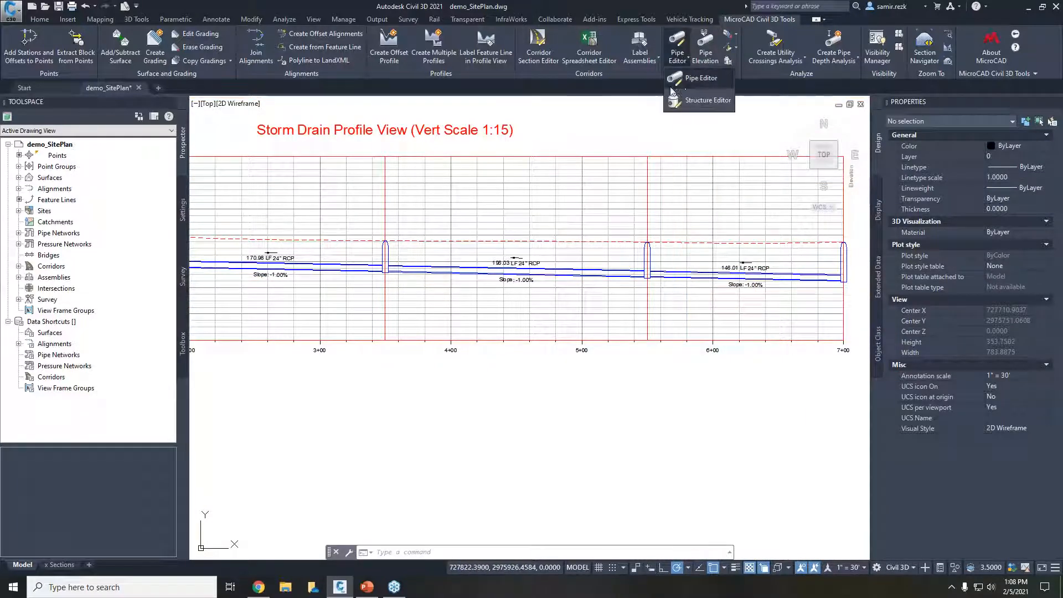
click(698, 81)
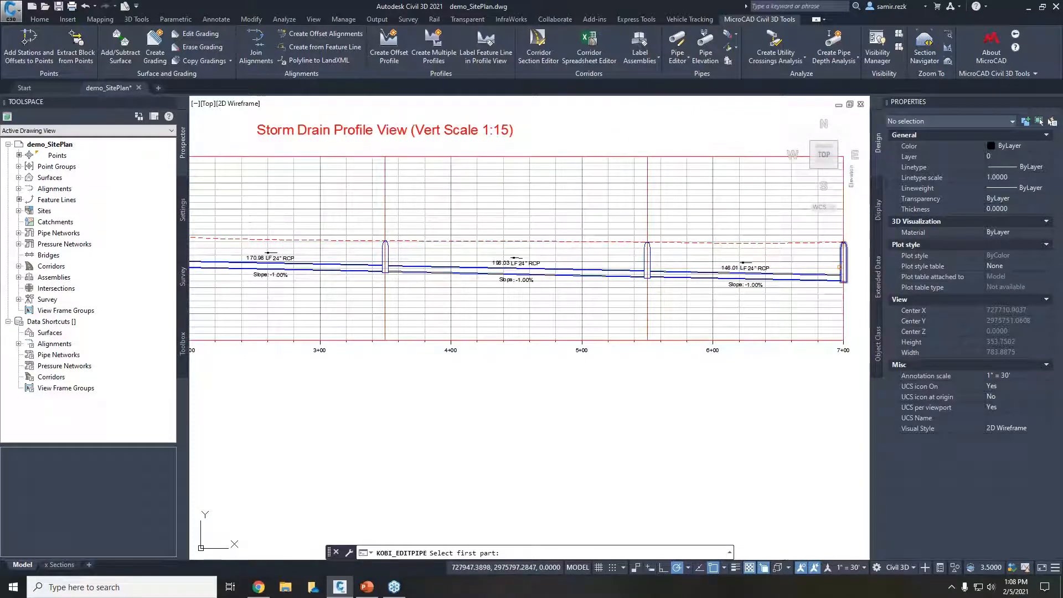
click(840, 269)
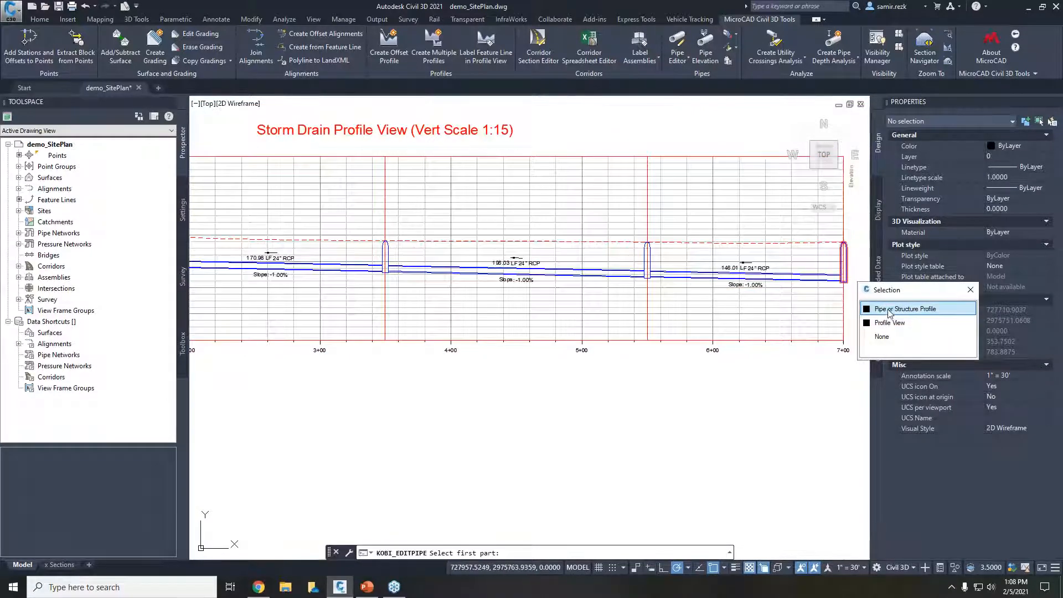
click(908, 308)
middle_drag(510, 279, 624, 265)
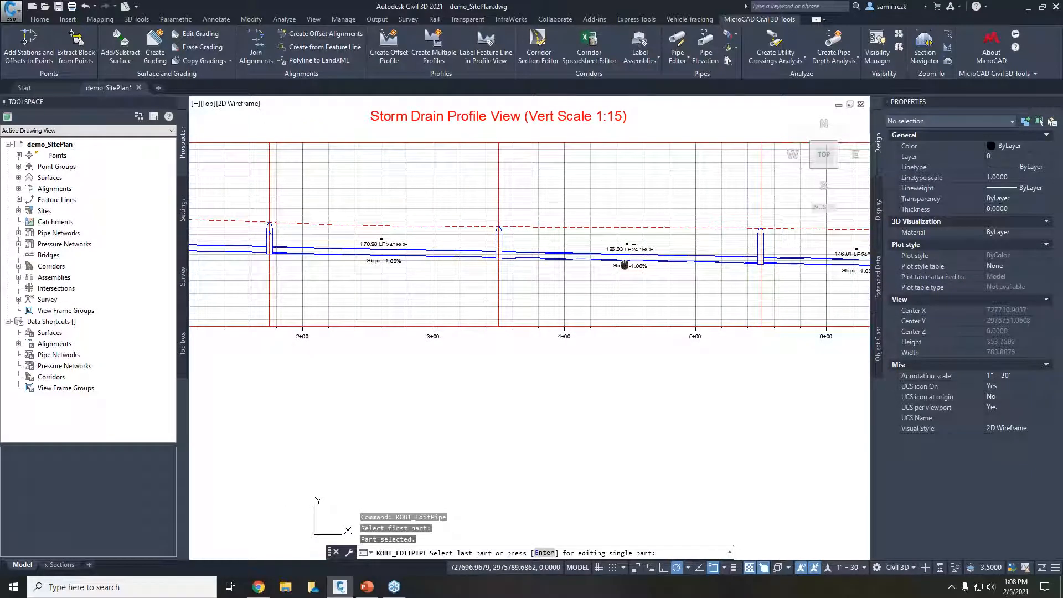
scroll(625, 264, down, 2)
scroll(240, 244, up, 2)
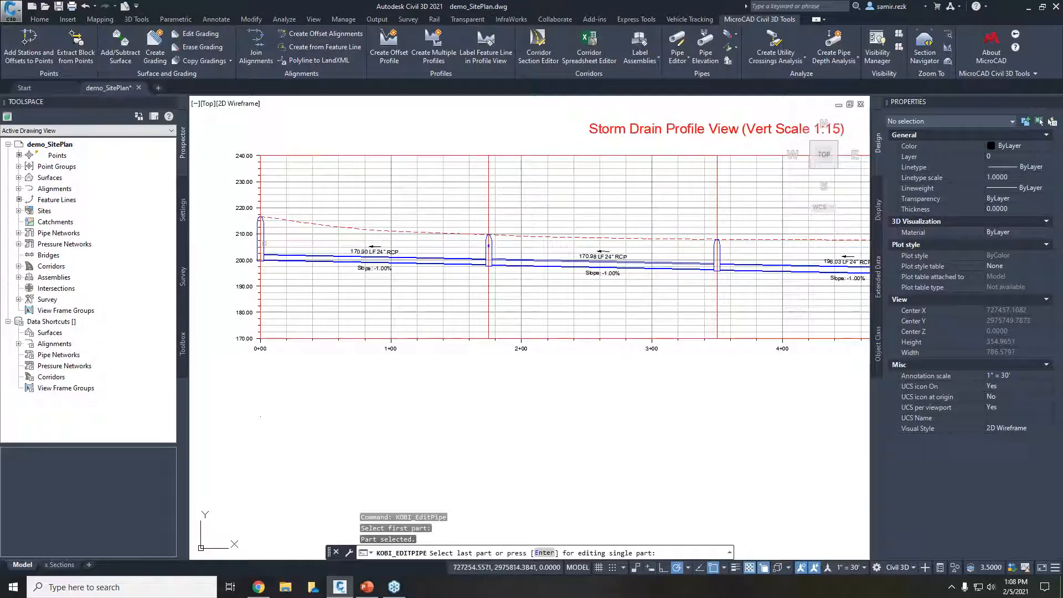
click(323, 260)
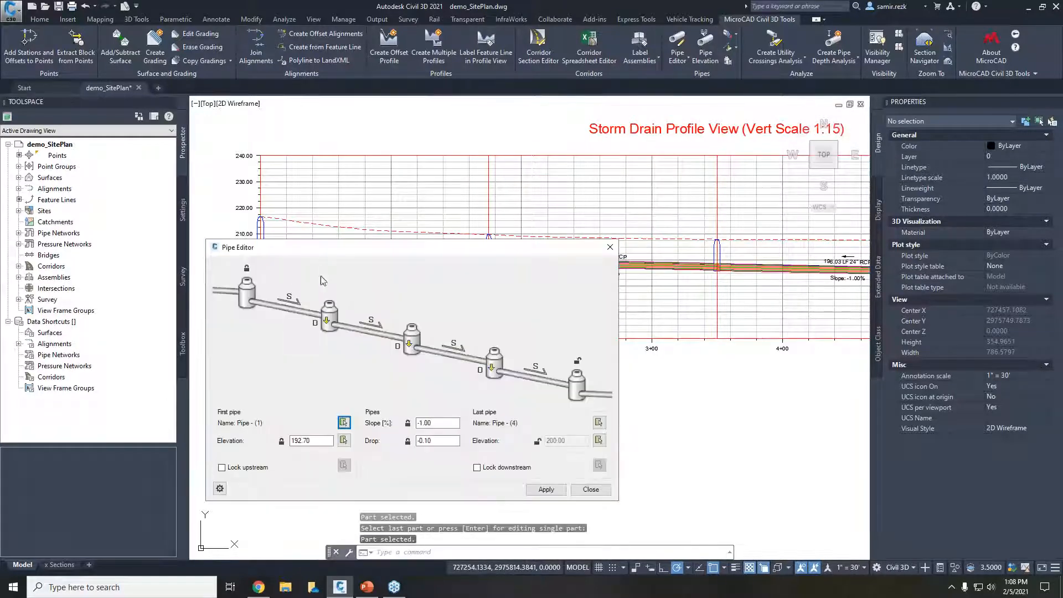
Move the Pipe Editor clear of the profile view and examine the highlighted preview along the selected storm drain run.
mouse_move(365, 252)
mouse_down()
mouse_move(373, 100)
mouse_move(359, 100)
mouse_up()
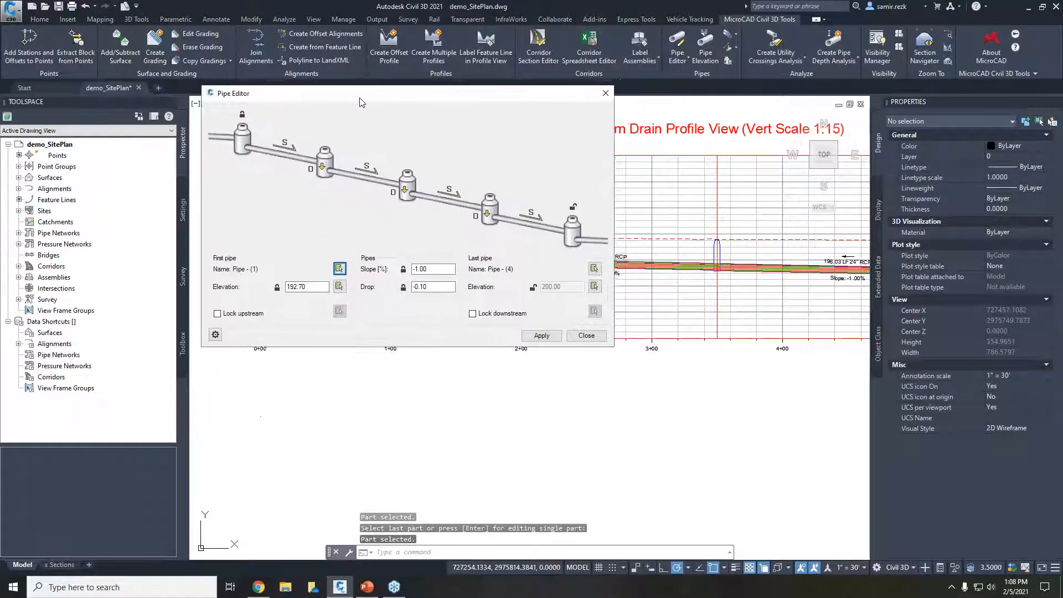
scroll(656, 333, down, 4)
scroll(697, 313, up, 2)
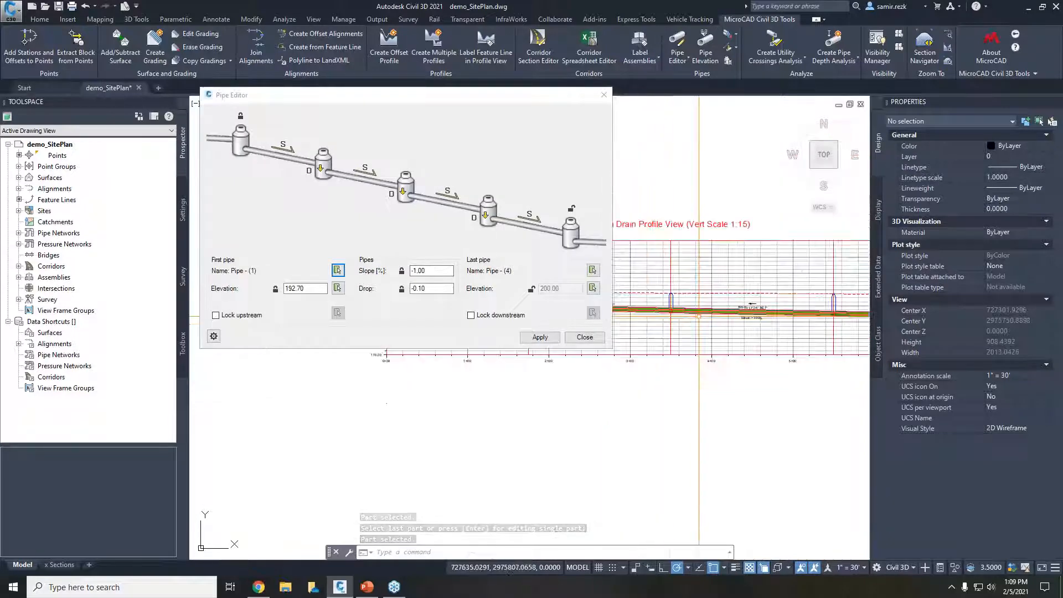
mouse_move(708, 308)
middle_down()
mouse_move(683, 365)
mouse_move(594, 463)
mouse_move(627, 438)
middle_up()
drag(506, 95, 505, 64)
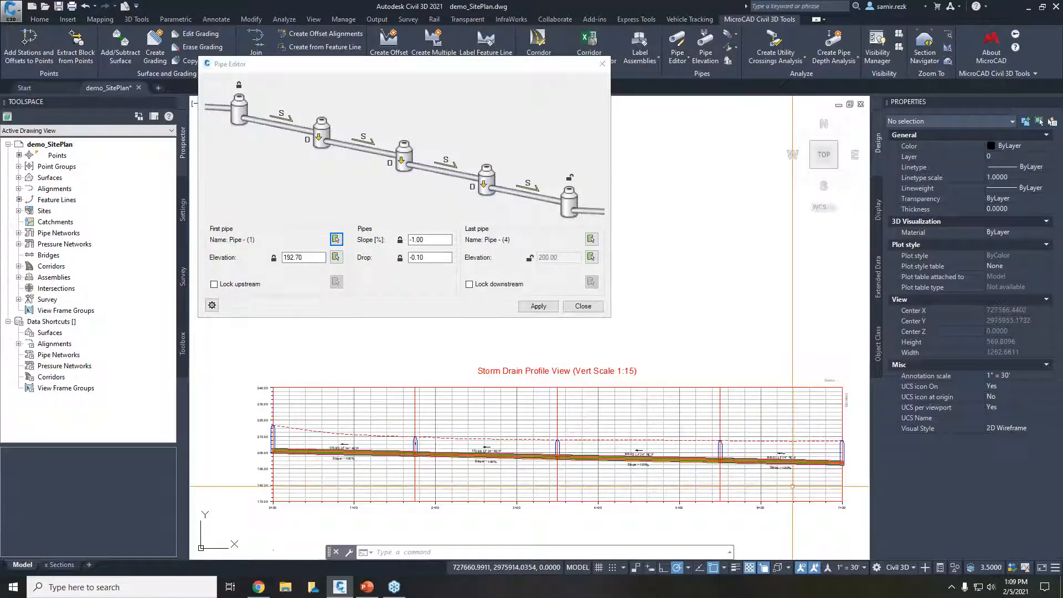
scroll(775, 485, up, 3)
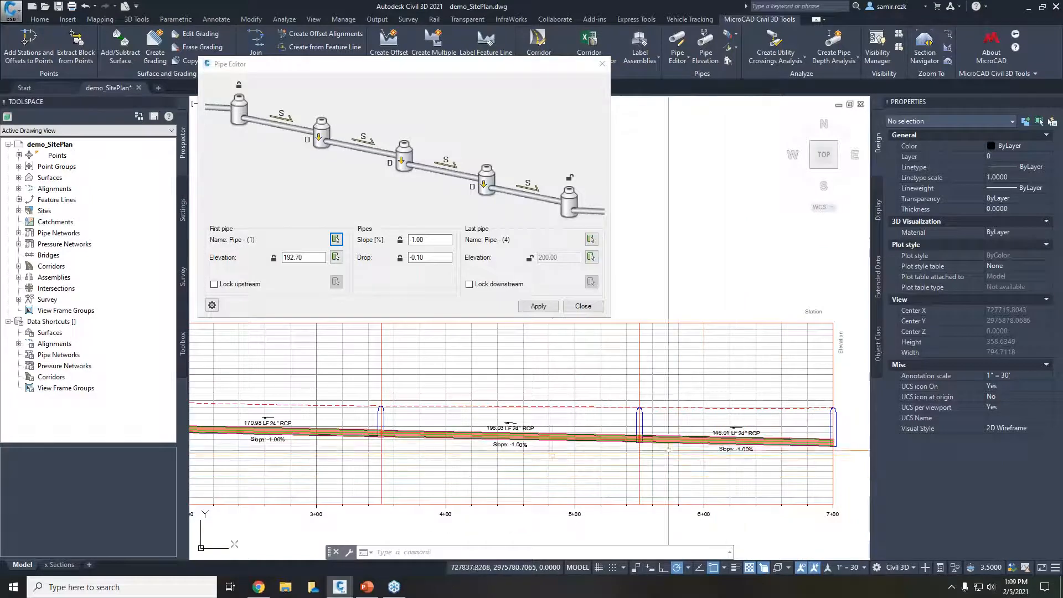
middle_drag(534, 457, 560, 451)
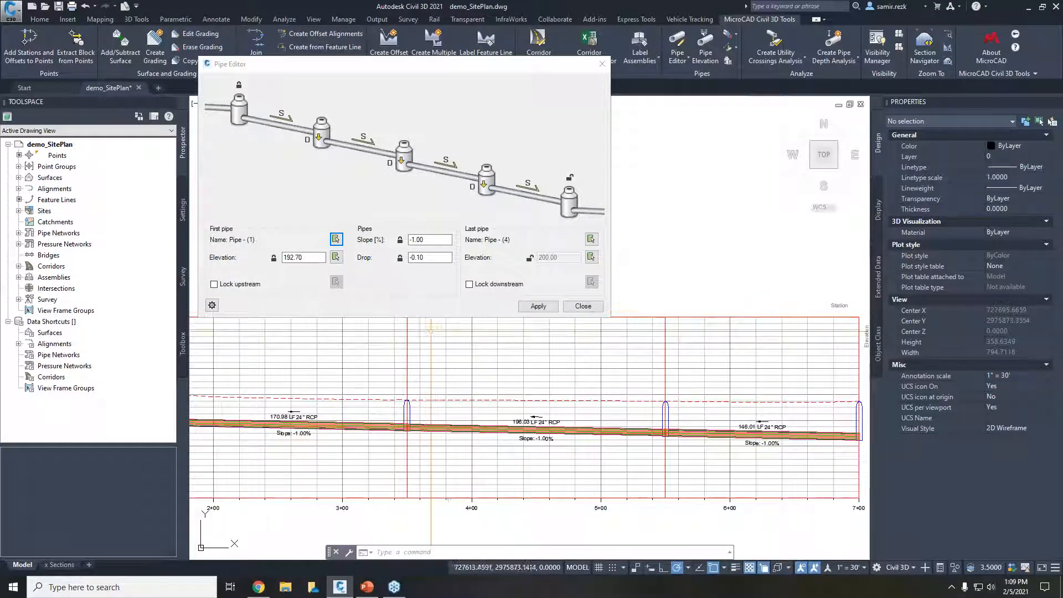
scroll(426, 424, down, 2)
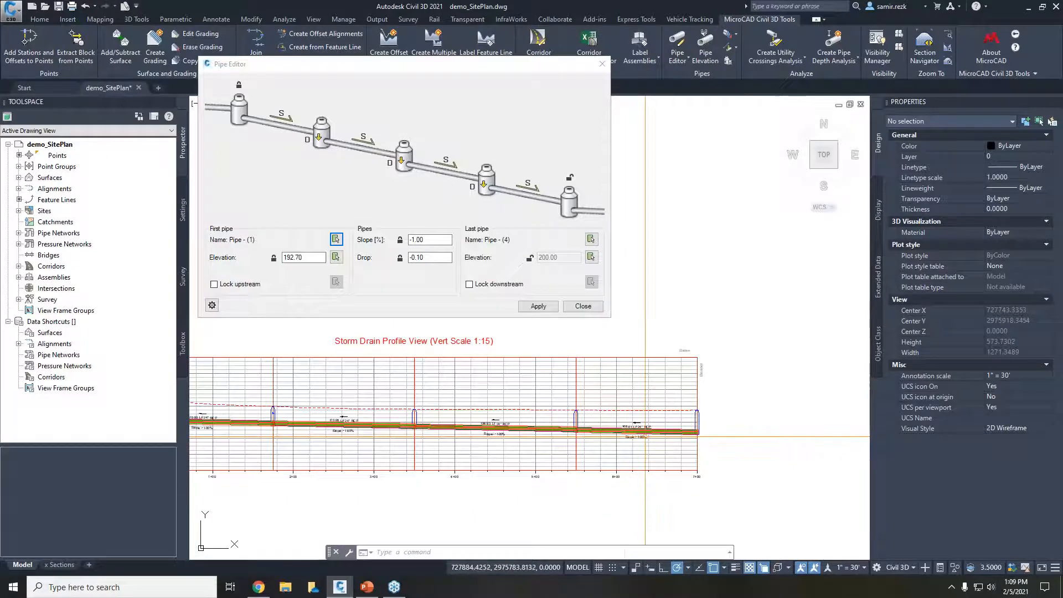
scroll(450, 422, up, 4)
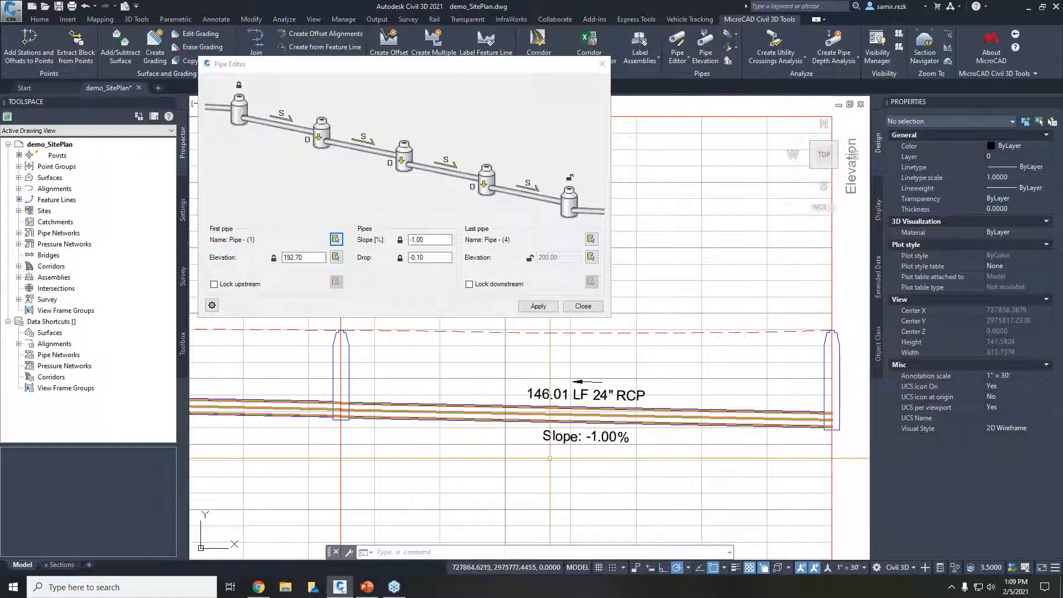
scroll(724, 410, down, 2)
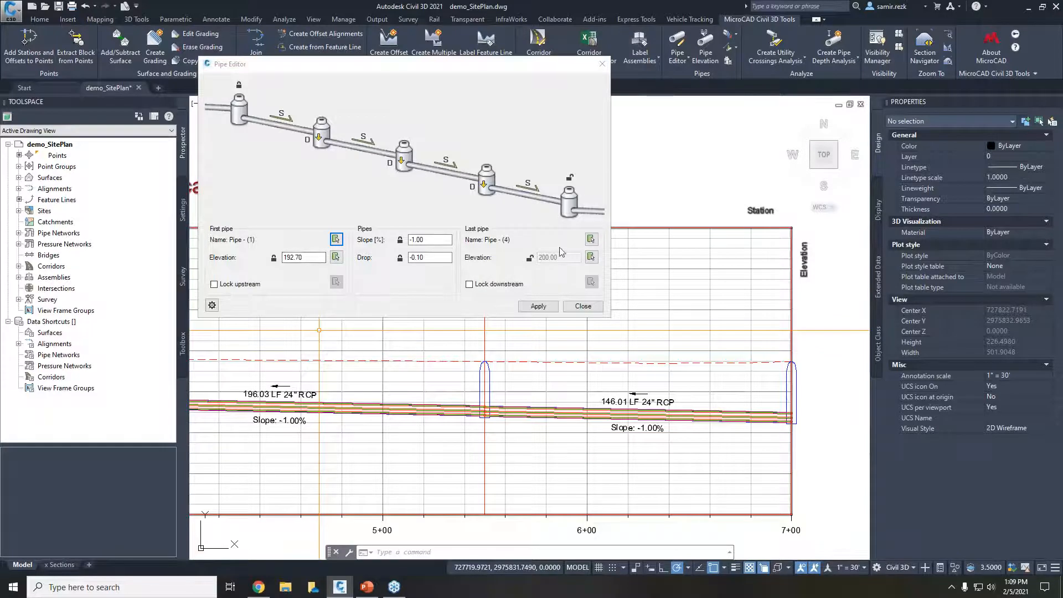
Pick 197.50 in the profile view as the last pipe's elevation and lock the pipe slope in place of the drop.
click(591, 258)
scroll(777, 411, up, 6)
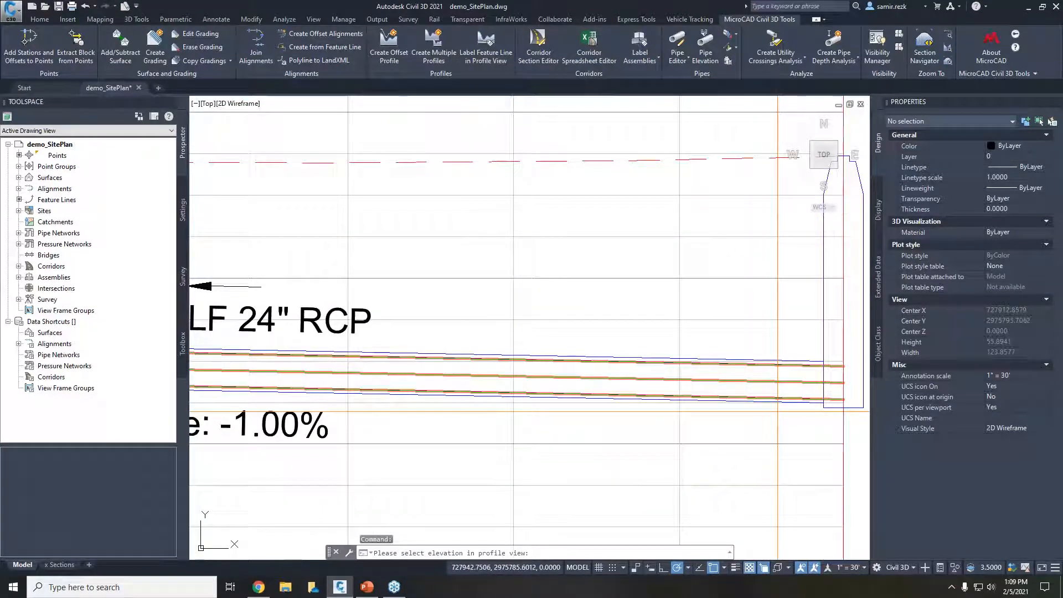
click(777, 411)
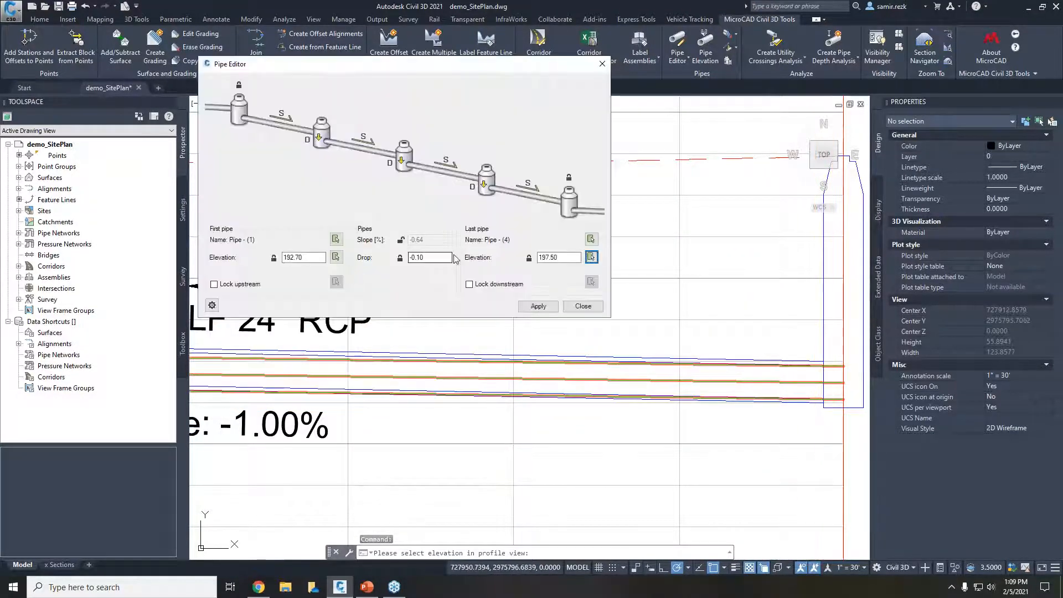
scroll(451, 350, down, 3)
middle_drag(511, 427, 683, 447)
click(401, 242)
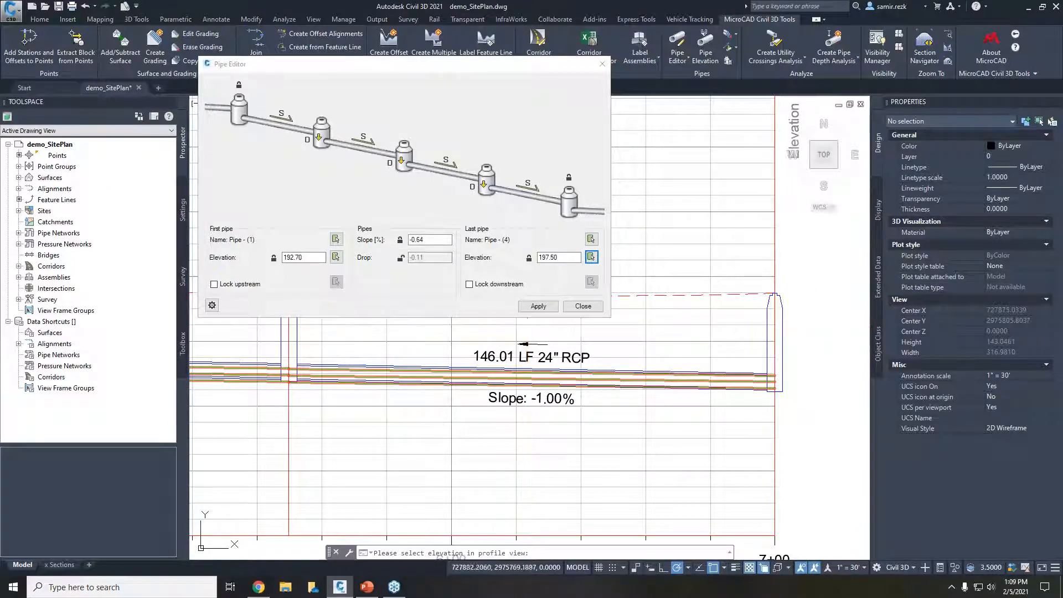
Set the pipe slope to -1% and unlock the first pipe's elevation so it follows the slope and drop.
scroll(536, 436, down, 2)
drag(434, 240, 387, 244)
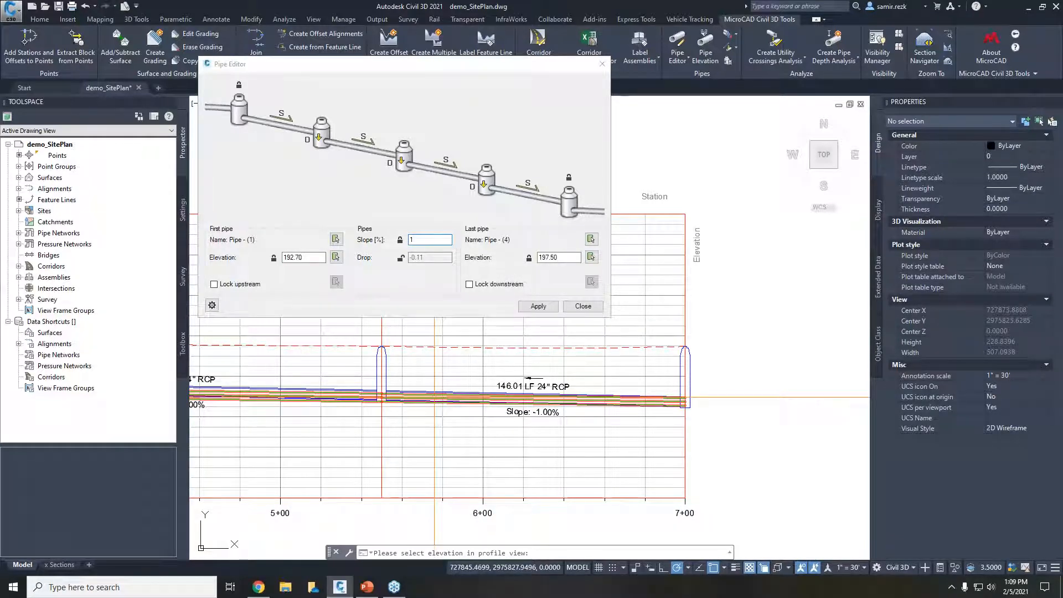
scroll(434, 396, down, 3)
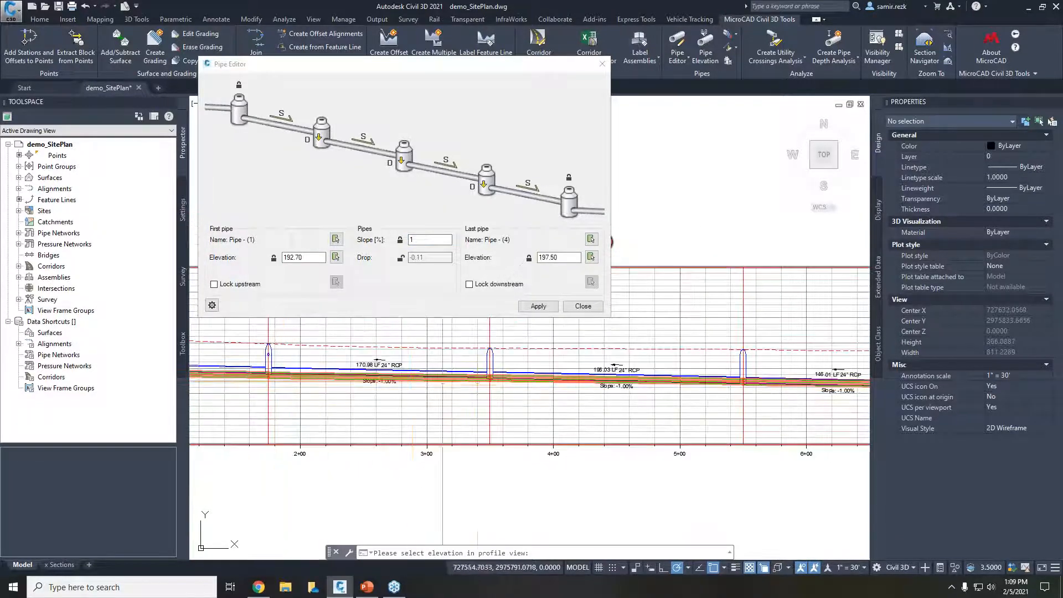
scroll(481, 380, up, 4)
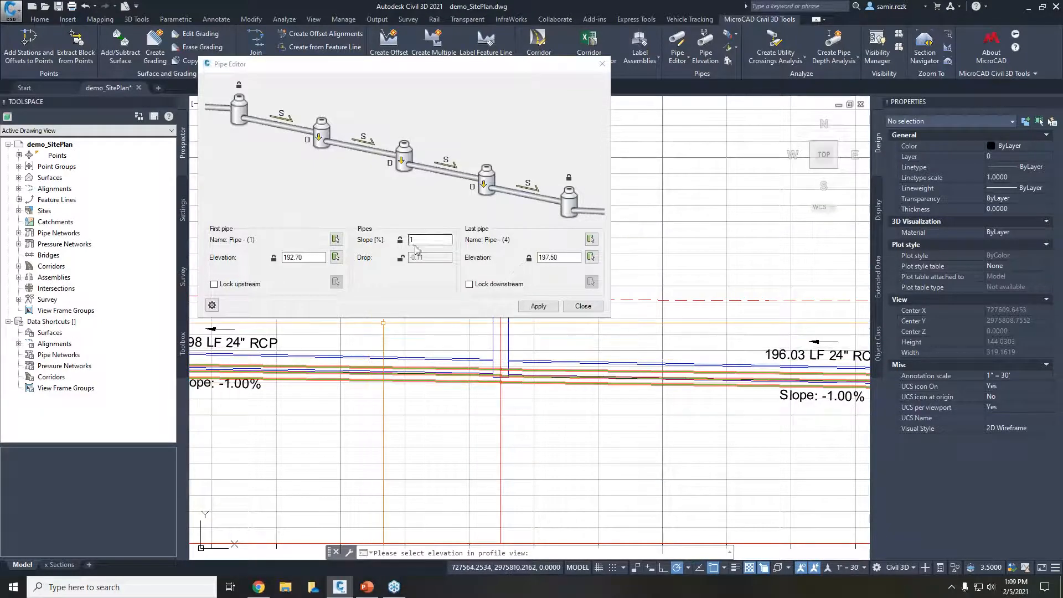
click(423, 242)
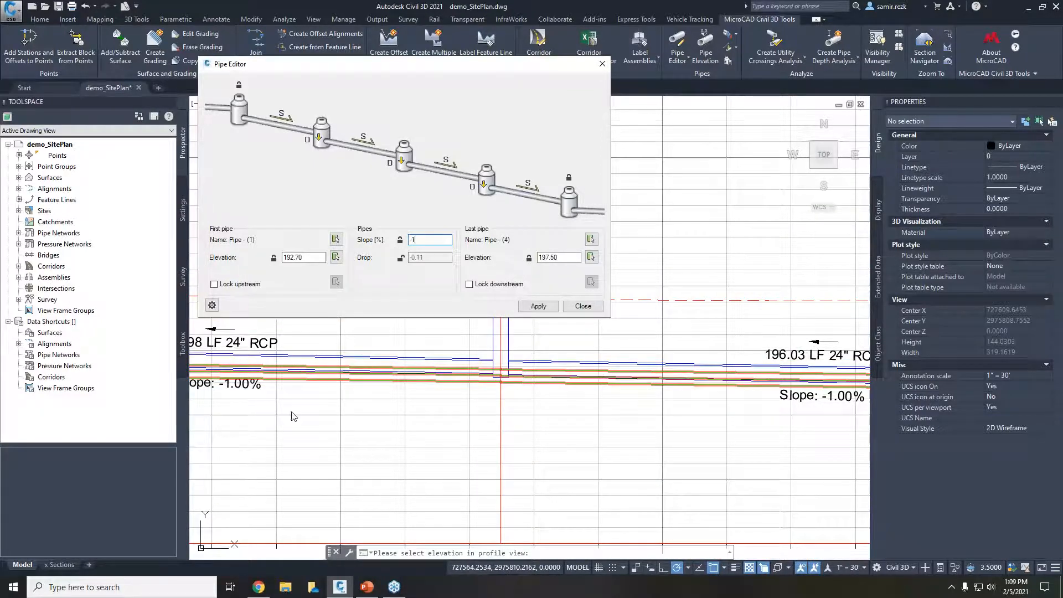
scroll(466, 426, down, 5)
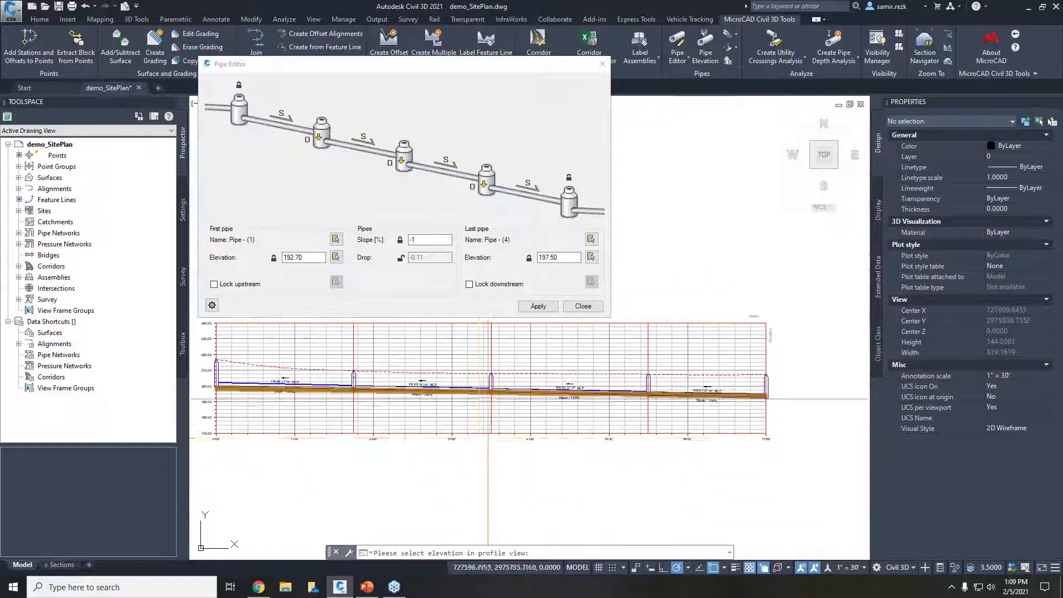
scroll(644, 402, up, 2)
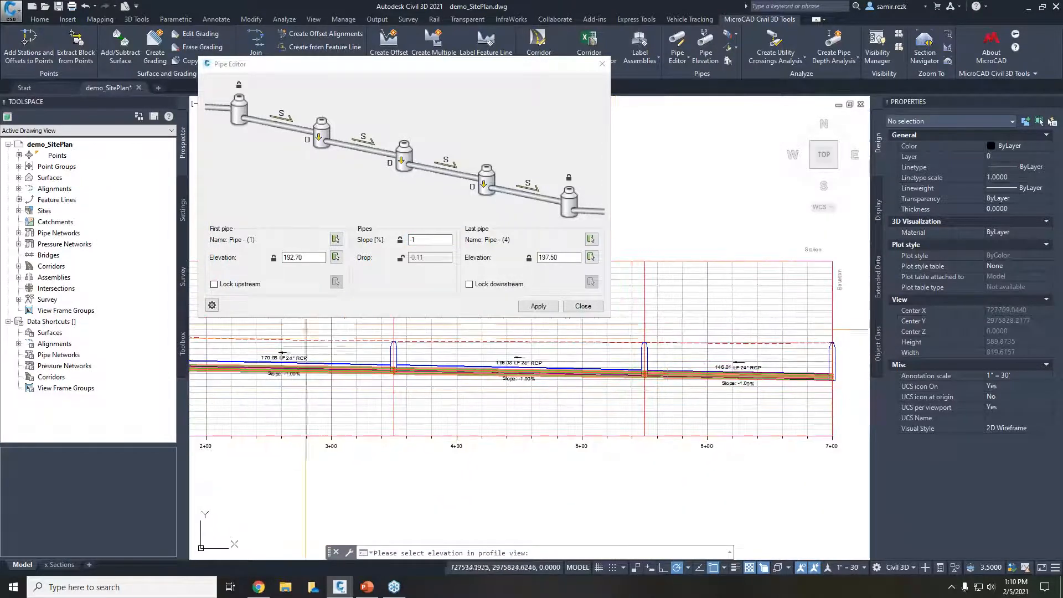
click(274, 258)
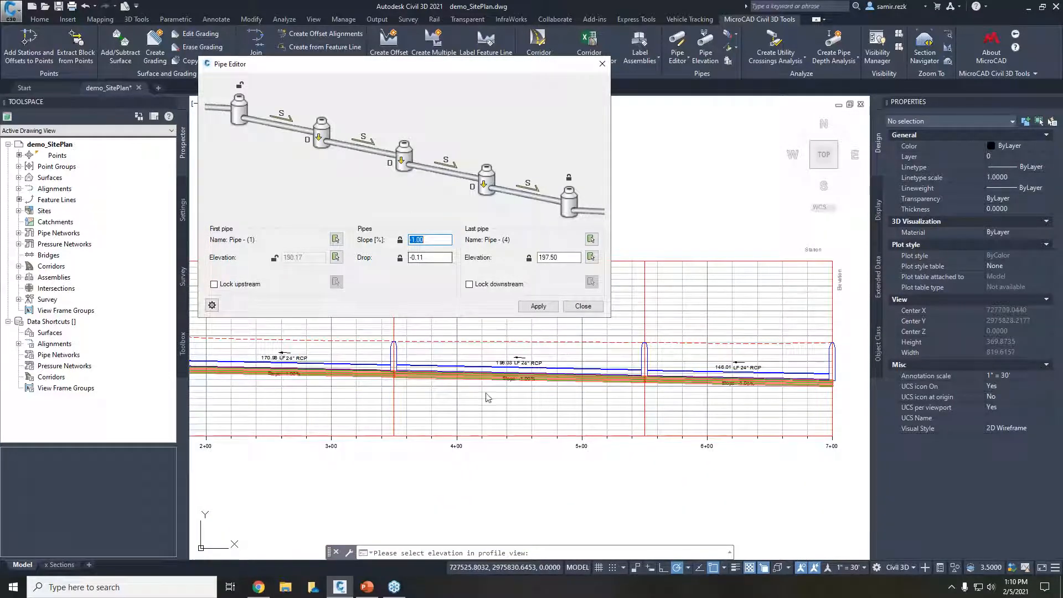
Set the slope of the selected storm drain pipes to 1%.
scroll(513, 327, down, 2)
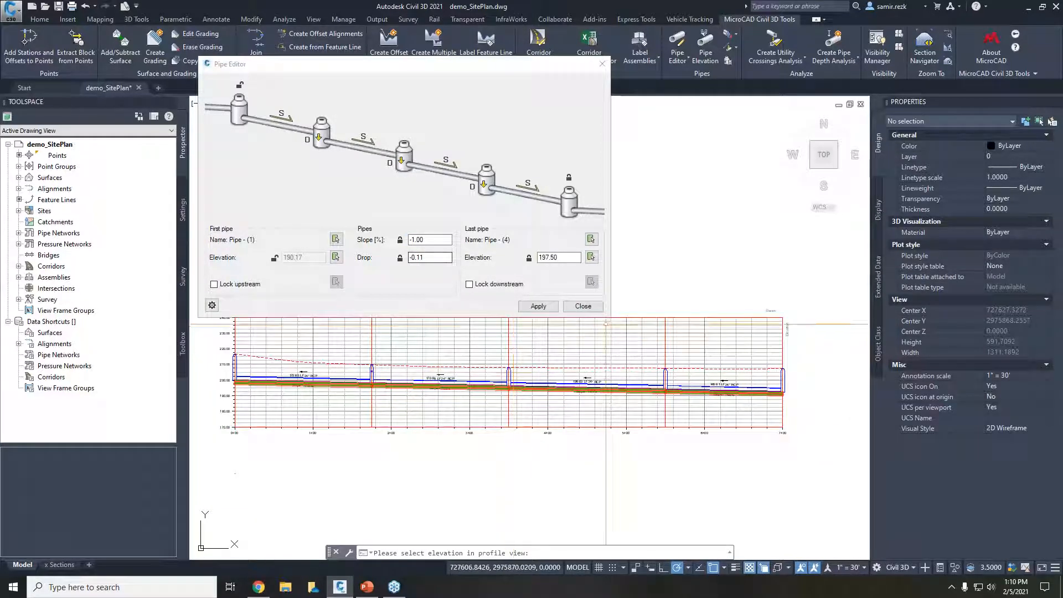
click(416, 239)
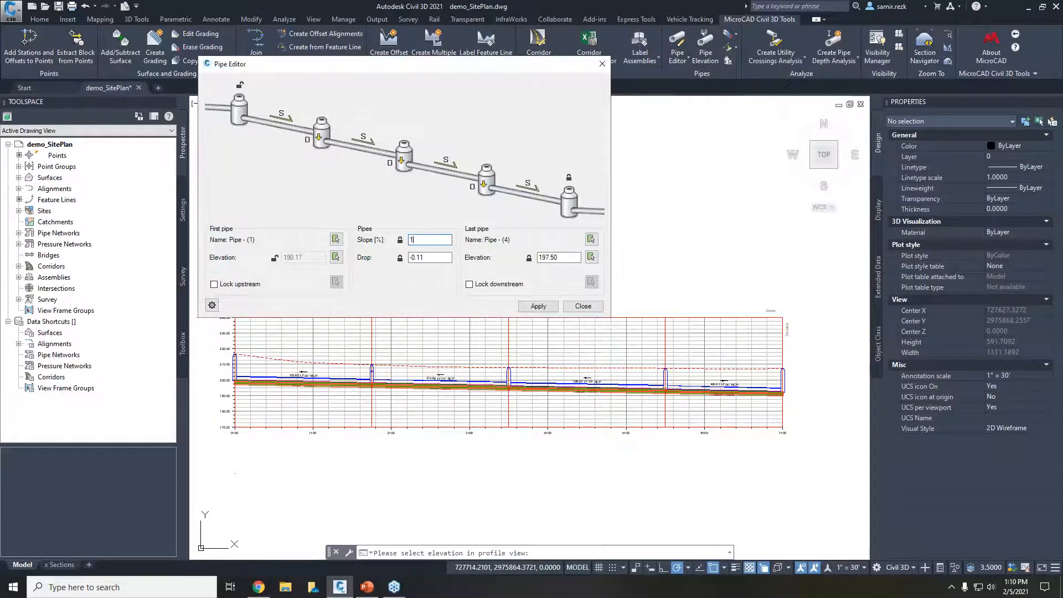
click(436, 257)
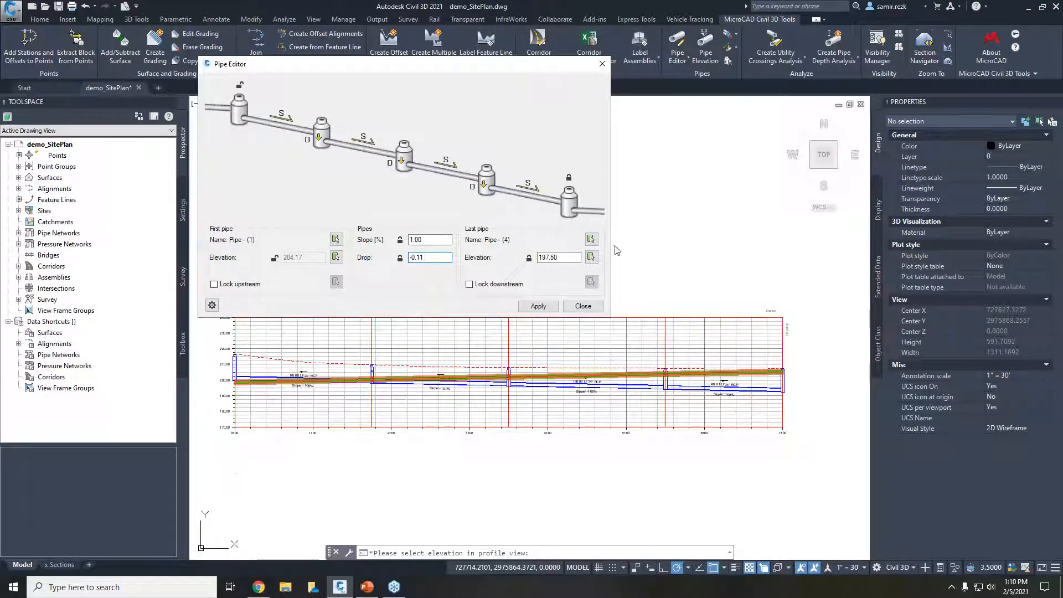
Set the drop at the structures to 0.50 after trying a drop of -0.50.
click(592, 257)
scroll(720, 388, up, 5)
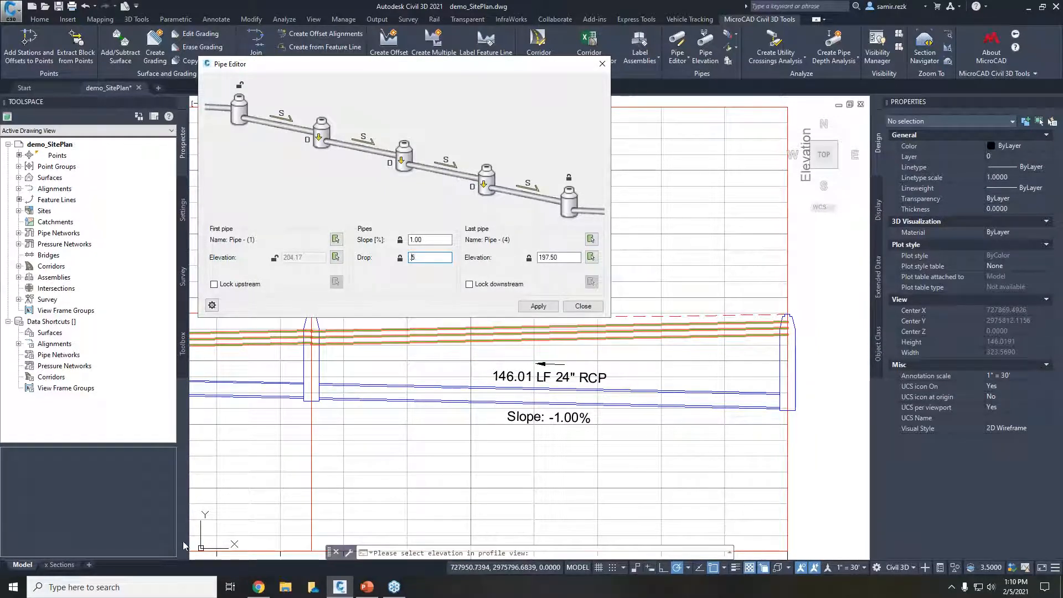
text(-)
key(Return)
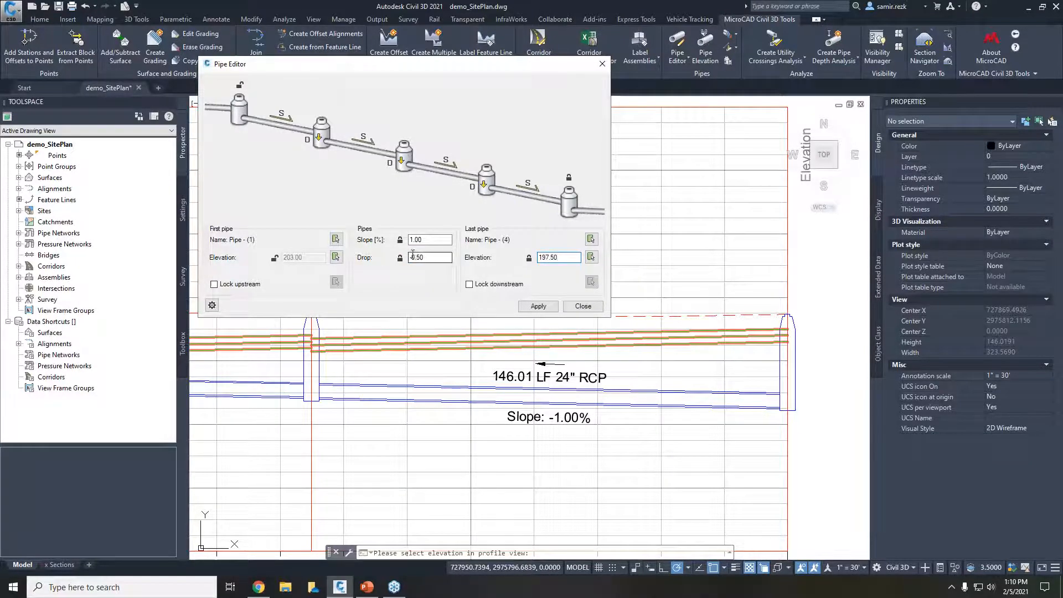
click(540, 308)
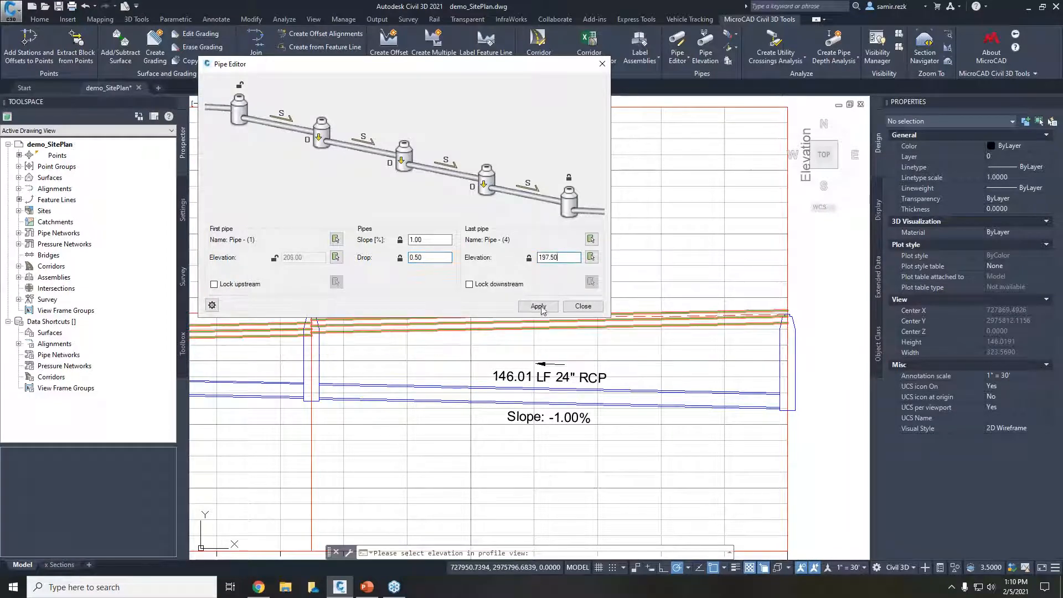
Pick 200.00 in the profile view as the last pipe's elevation and apply the edits to the storm drain run.
scroll(473, 410, down, 2)
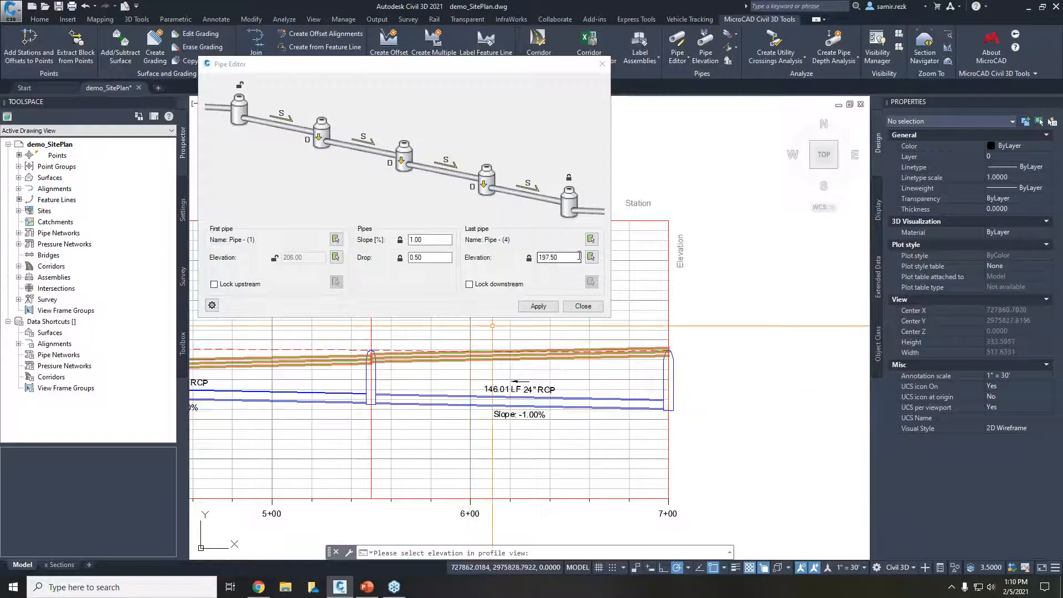
click(592, 257)
click(667, 384)
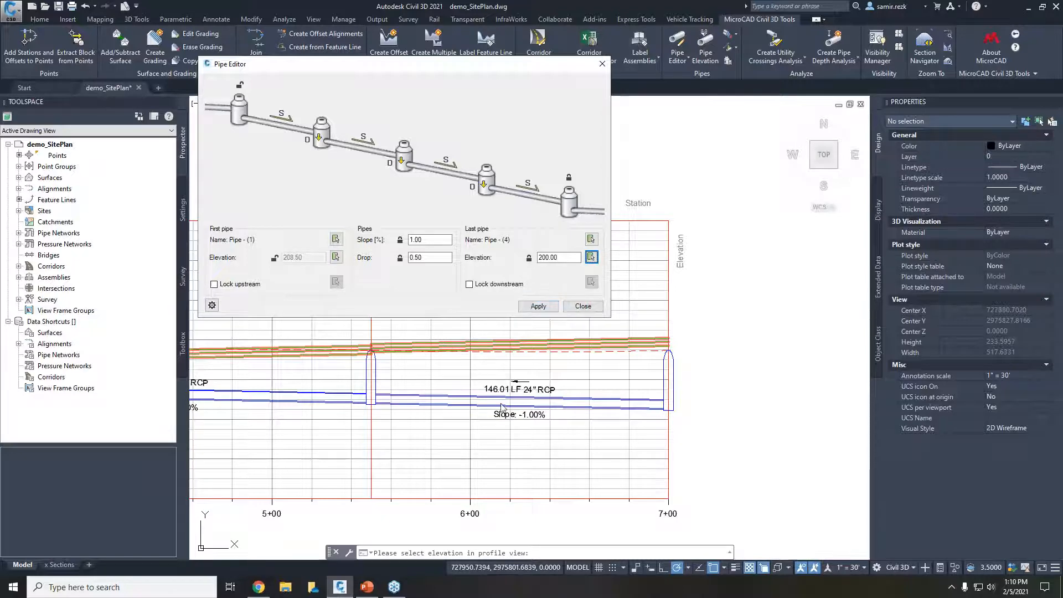
scroll(501, 407, down, 3)
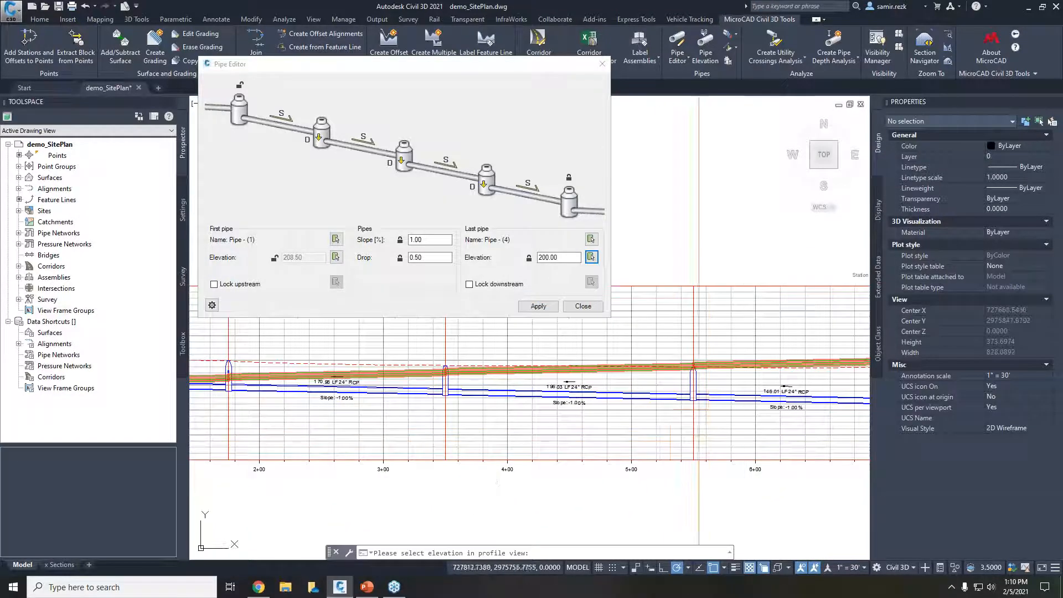
click(543, 306)
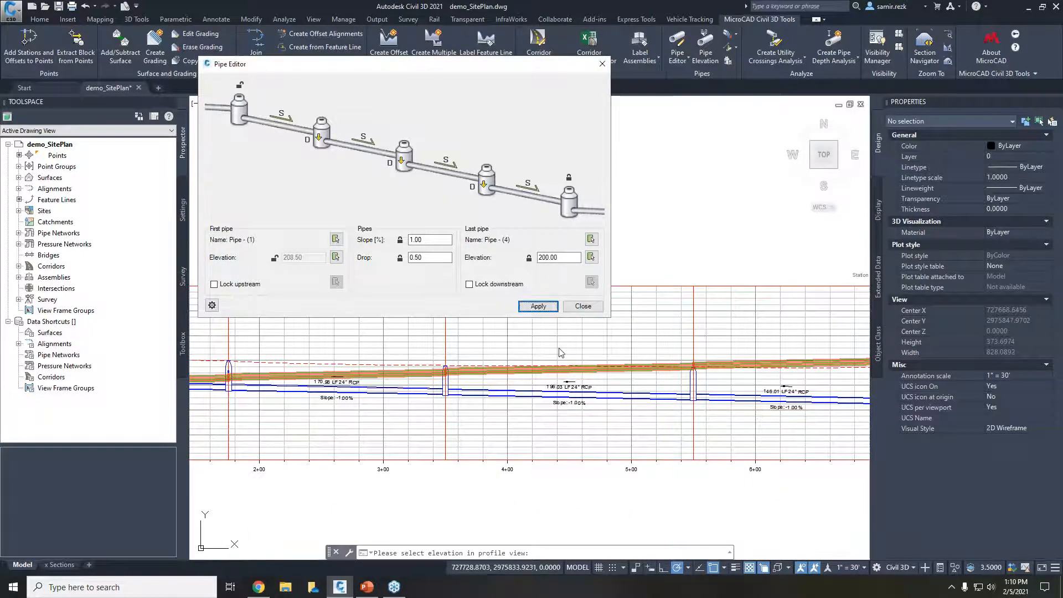
Apply the current pipe edits and pick 202.50 in the profile view as the last pipe's elevation.
click(545, 309)
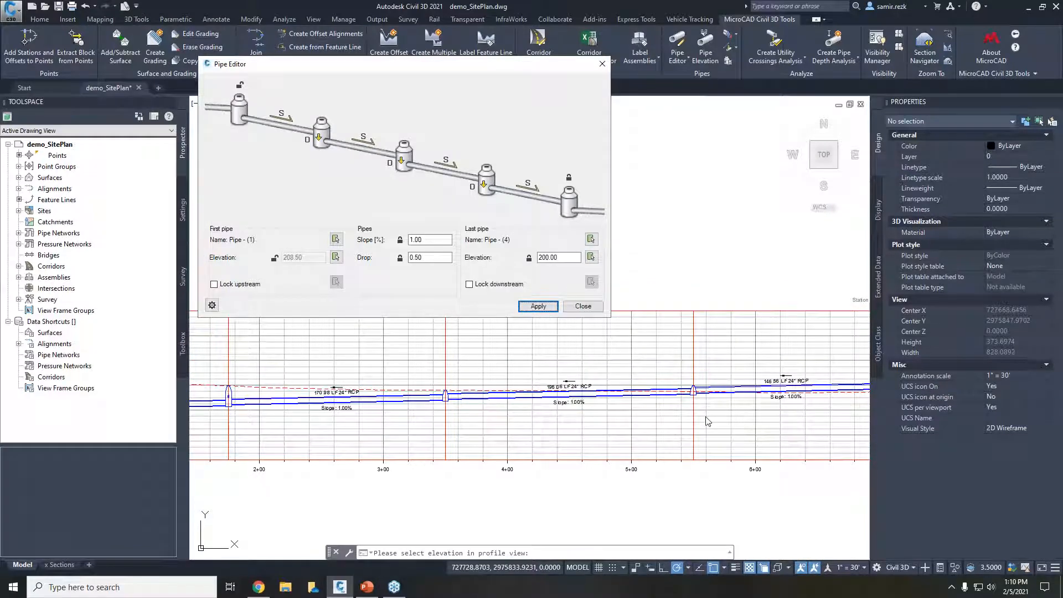
middle_drag(762, 416, 651, 412)
scroll(738, 381, up, 2)
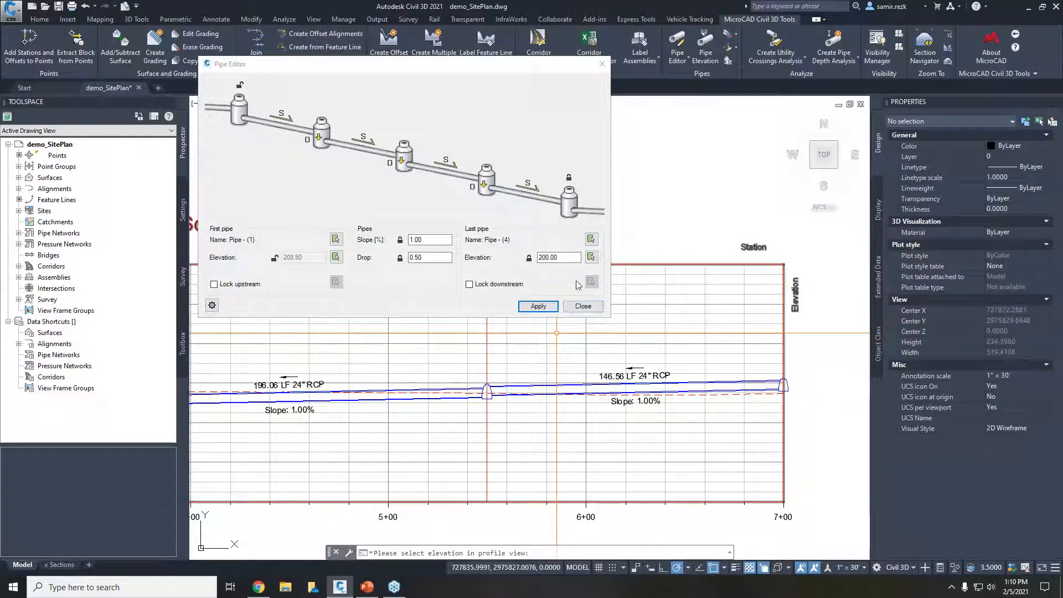
click(591, 258)
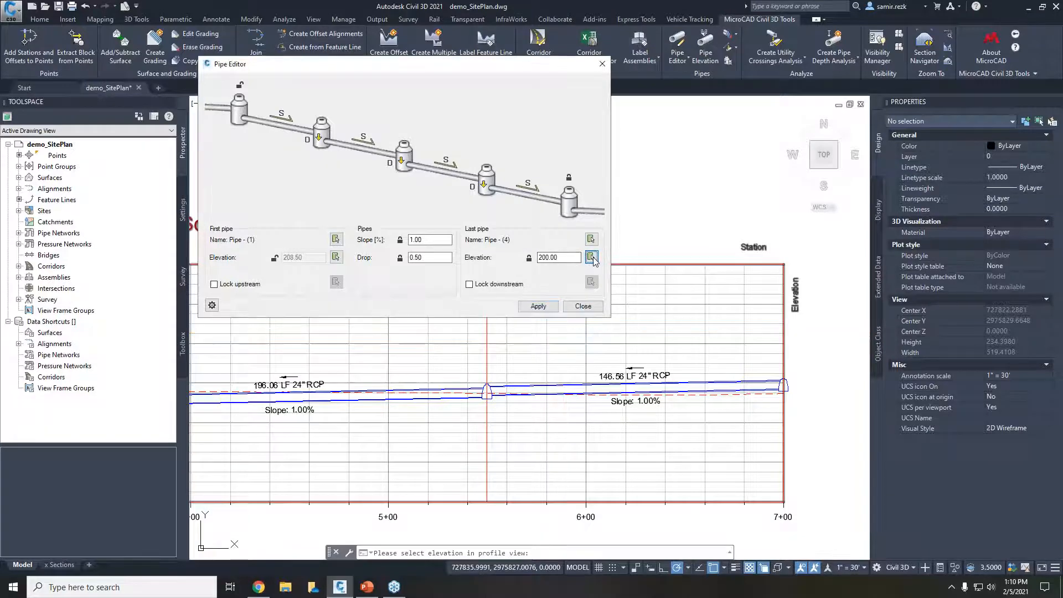
scroll(772, 414, up, 4)
click(772, 414)
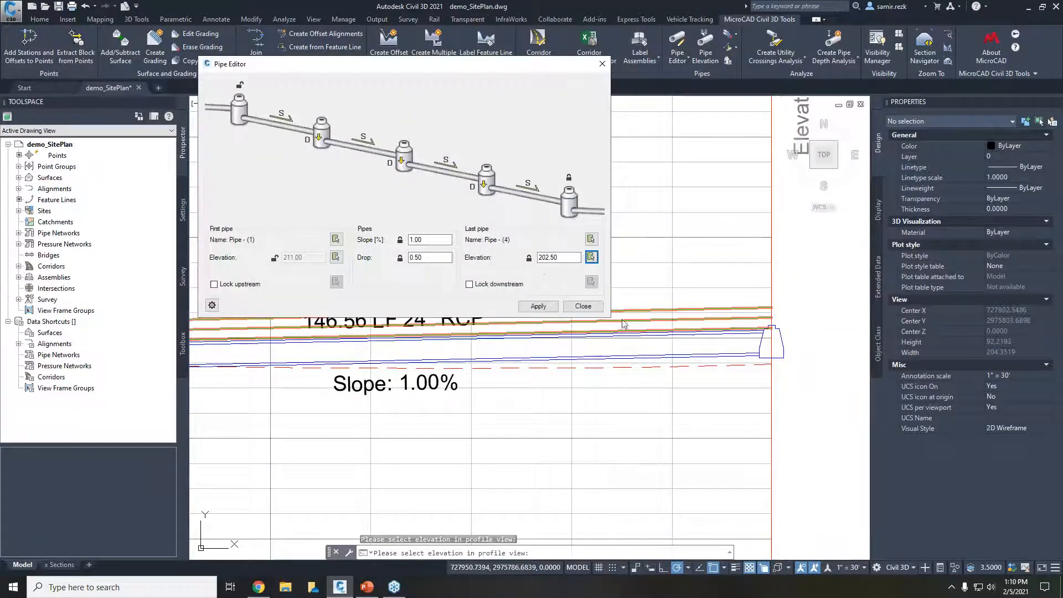
Set the last pipe's elevation to 190.00, apply it to the storm drain run and close the Pipe Editor.
scroll(648, 429, down, 4)
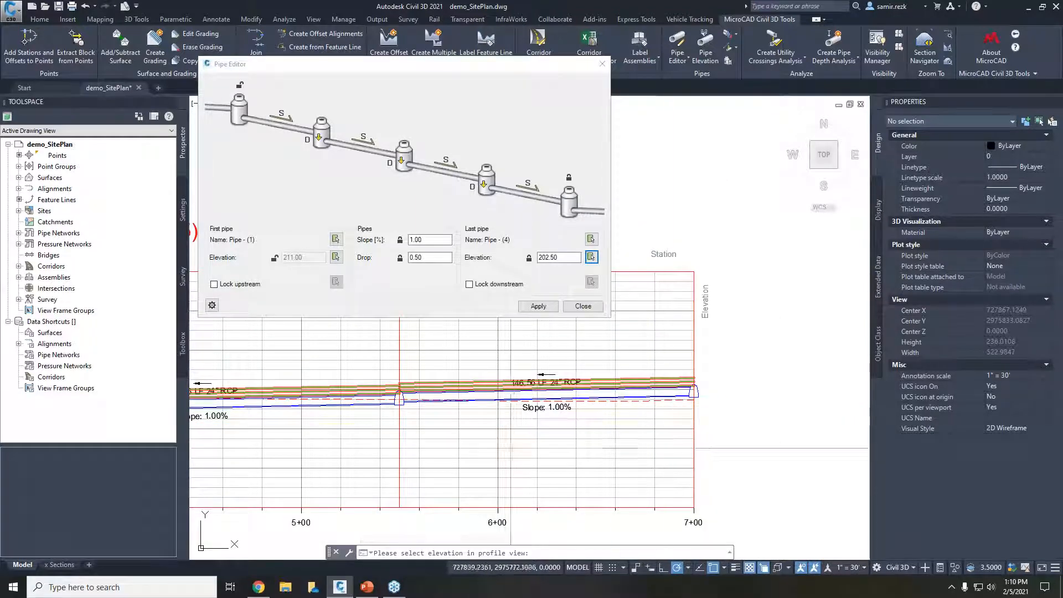
scroll(477, 451, down, 2)
middle_drag(457, 453, 1039, 404)
scroll(405, 400, up, 2)
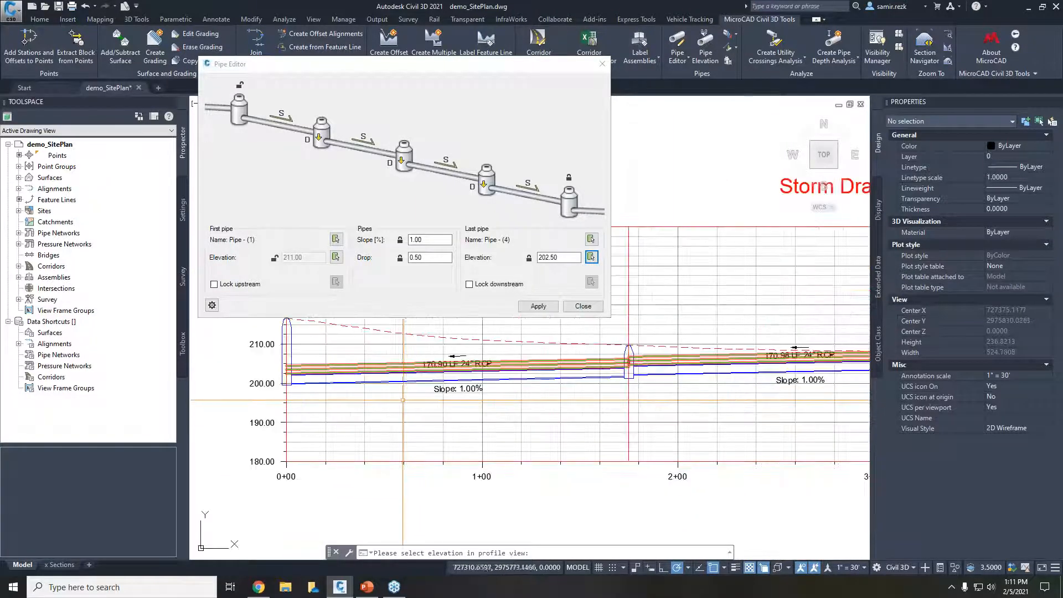
middle_drag(519, 414, 315, 445)
scroll(315, 445, down, 2)
middle_drag(628, 403, 591, 382)
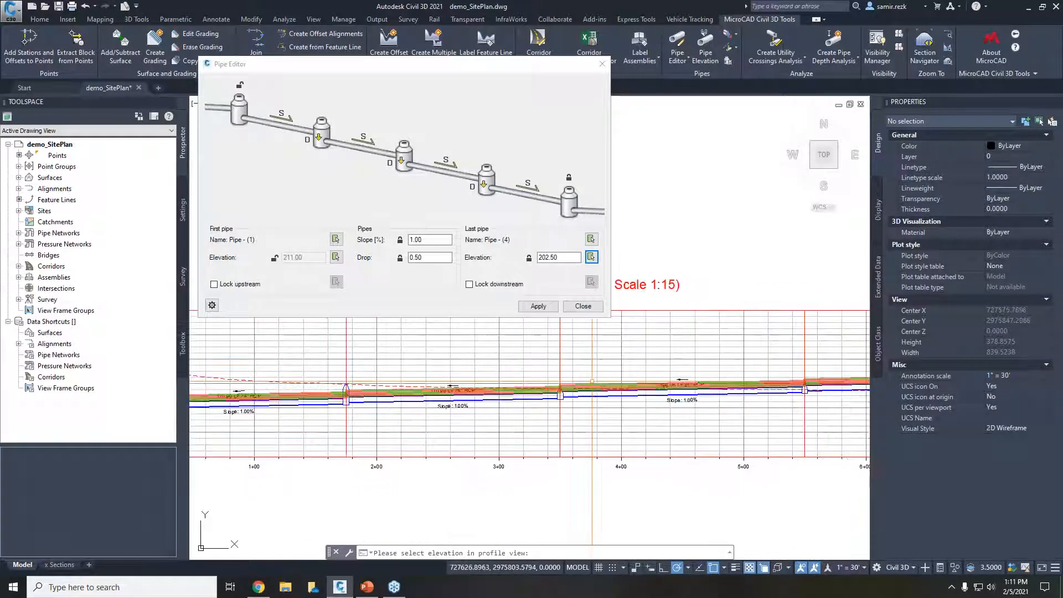
click(563, 257)
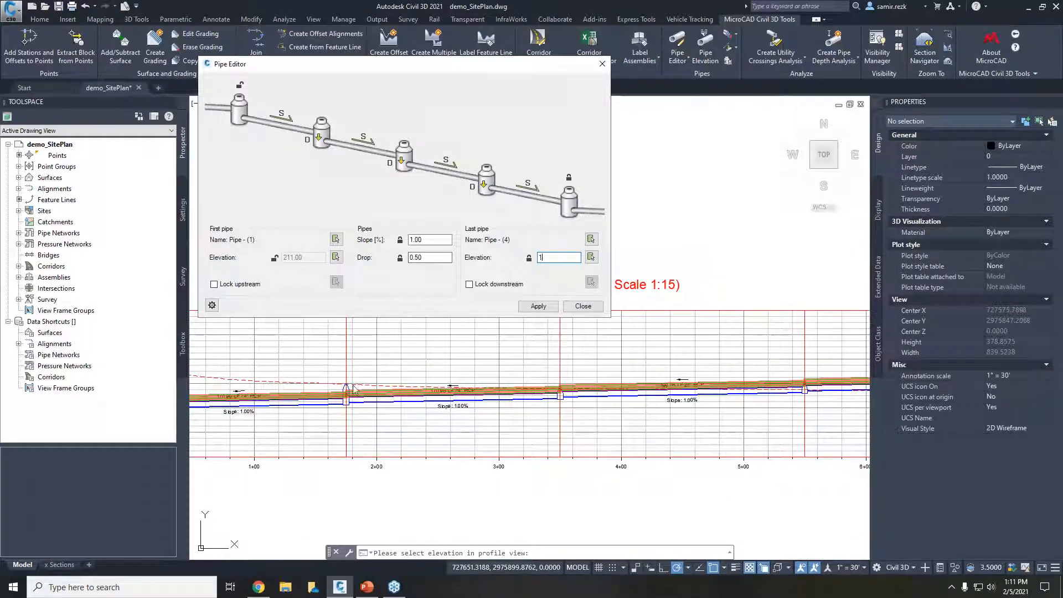
click(551, 307)
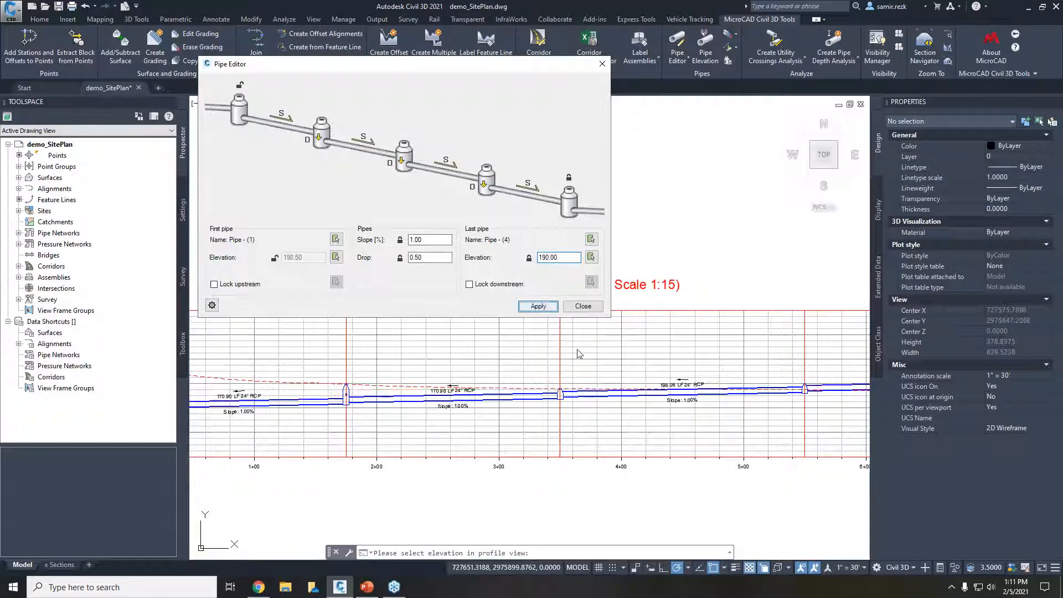
scroll(643, 384, down, 4)
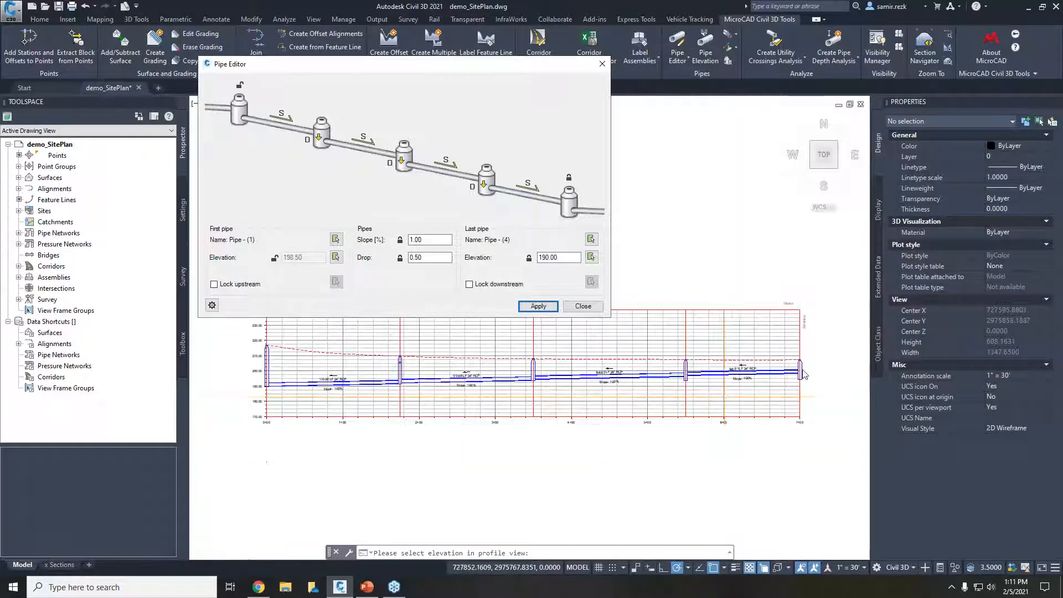
scroll(803, 375, up, 5)
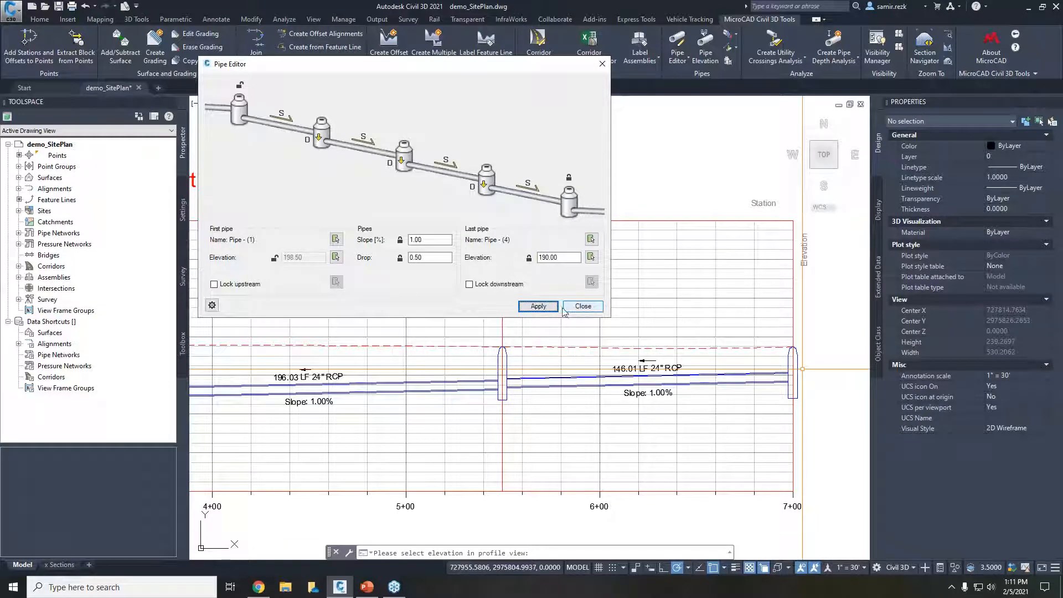
scroll(802, 369, down, 3)
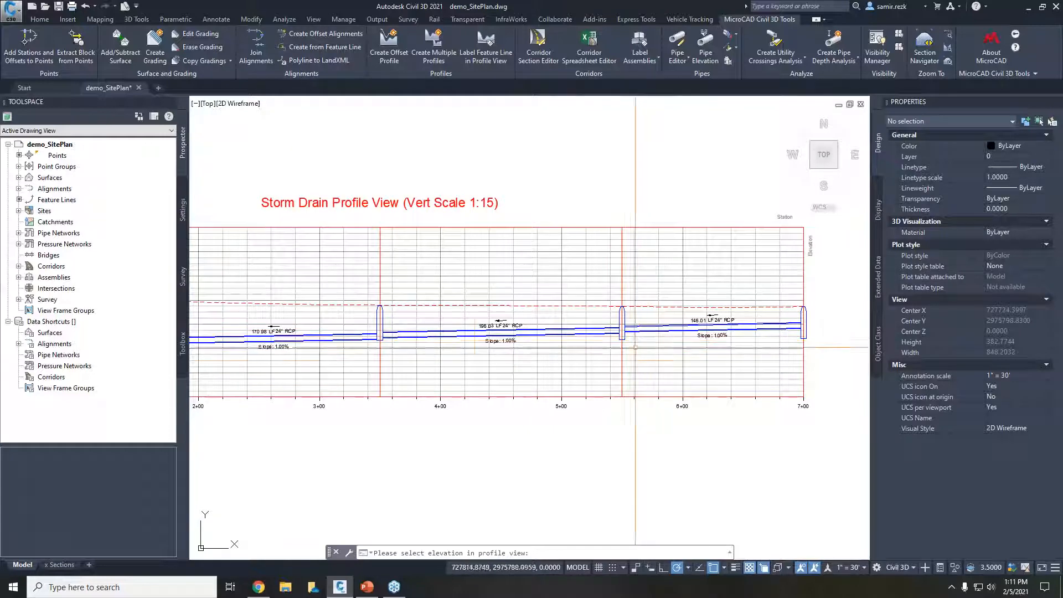
Examine the updated storm drain profile and the pipe commands offered for its last pipe, and clear the selection.
middle_drag(469, 359, 537, 341)
scroll(540, 340, down, 2)
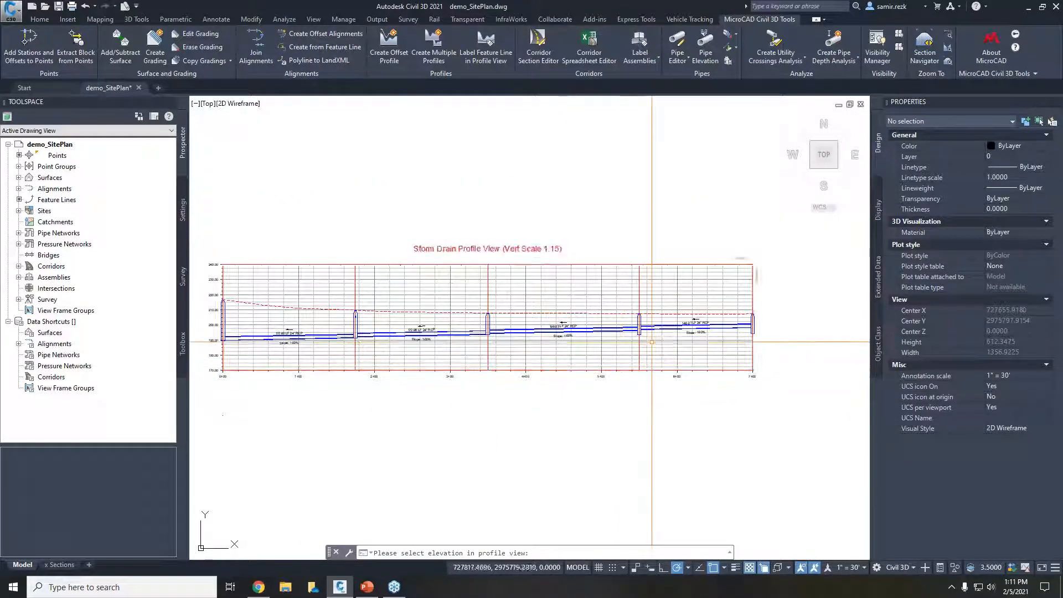
scroll(652, 342, up, 2)
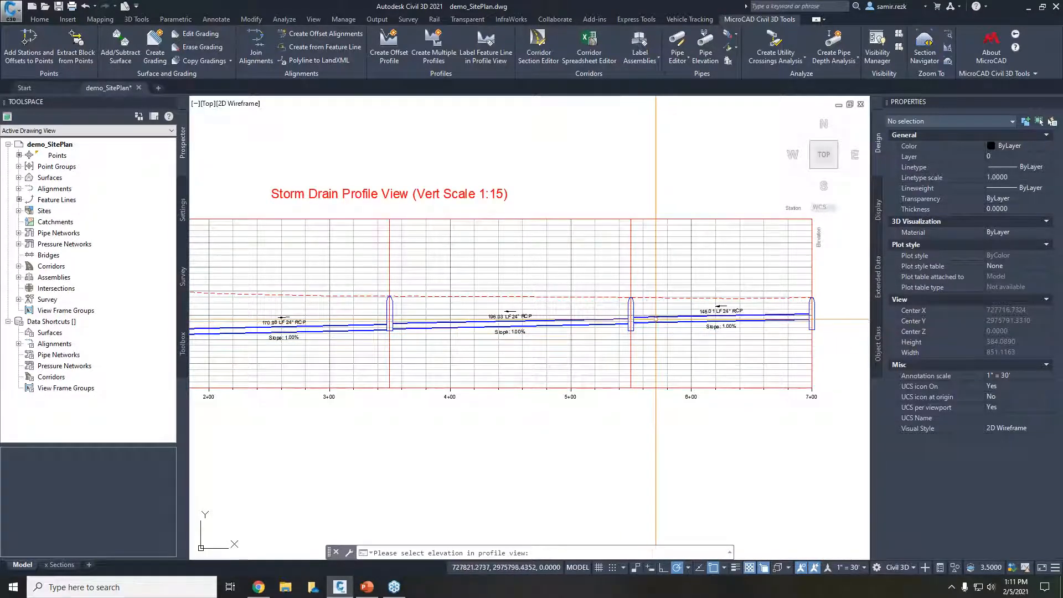
click(660, 316)
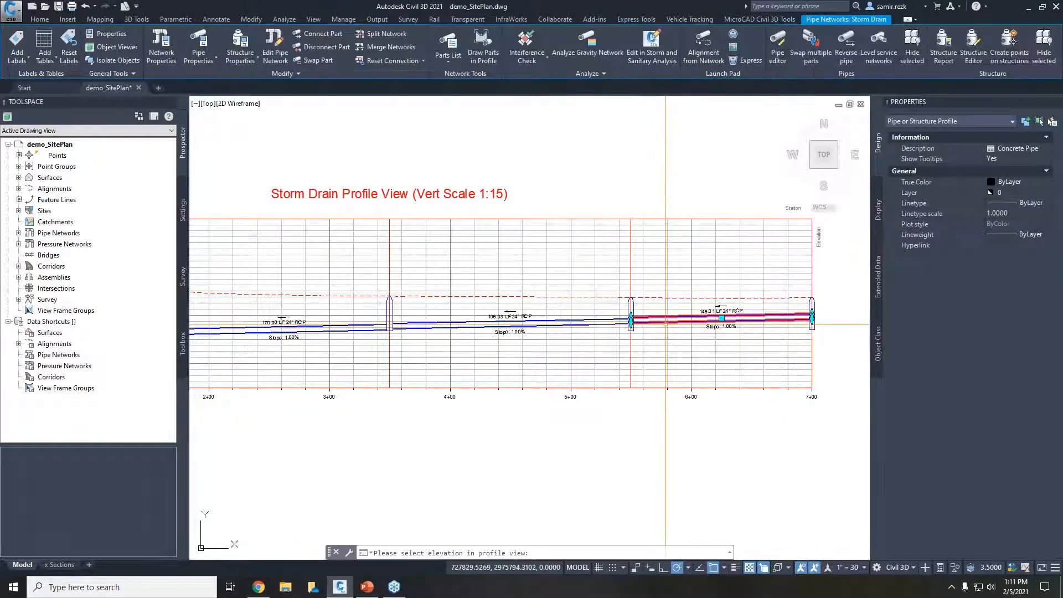
middle_drag(666, 324, 664, 347)
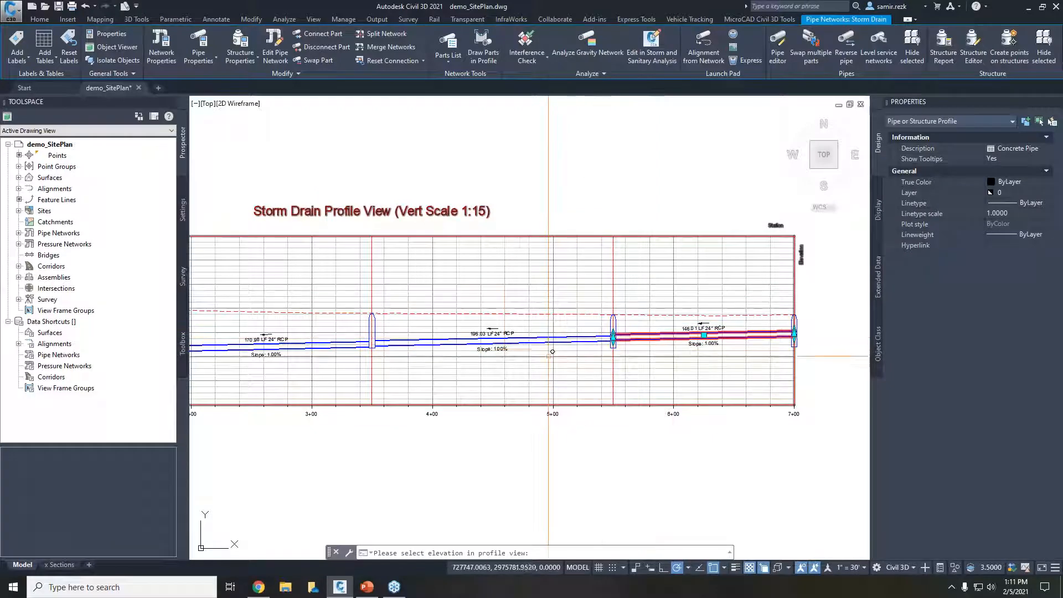
mouse_move(413, 360)
middle_down()
mouse_move(565, 354)
mouse_move(529, 363)
middle_up()
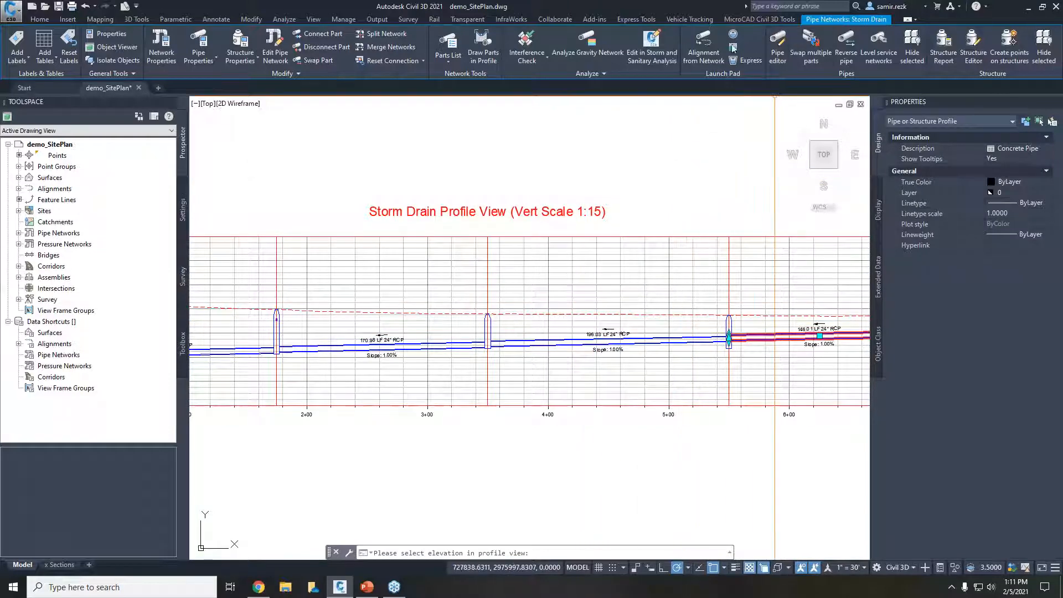
key(Escape)
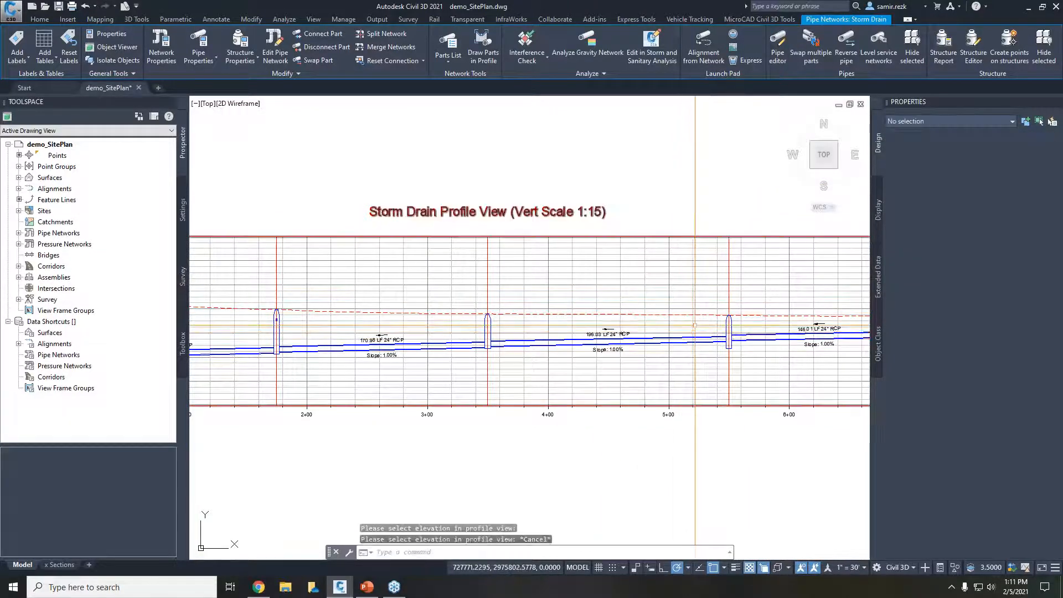
key(Escape)
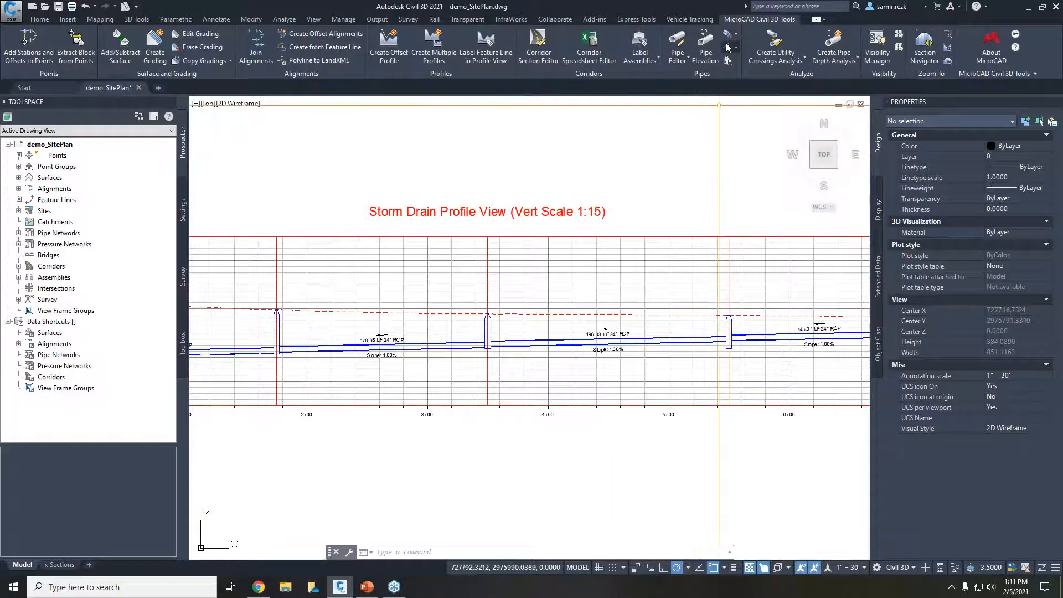
Start Swap Multiple Parts in the plan for the storm drain run from the round junction structure to the last structure.
scroll(709, 321, down, 5)
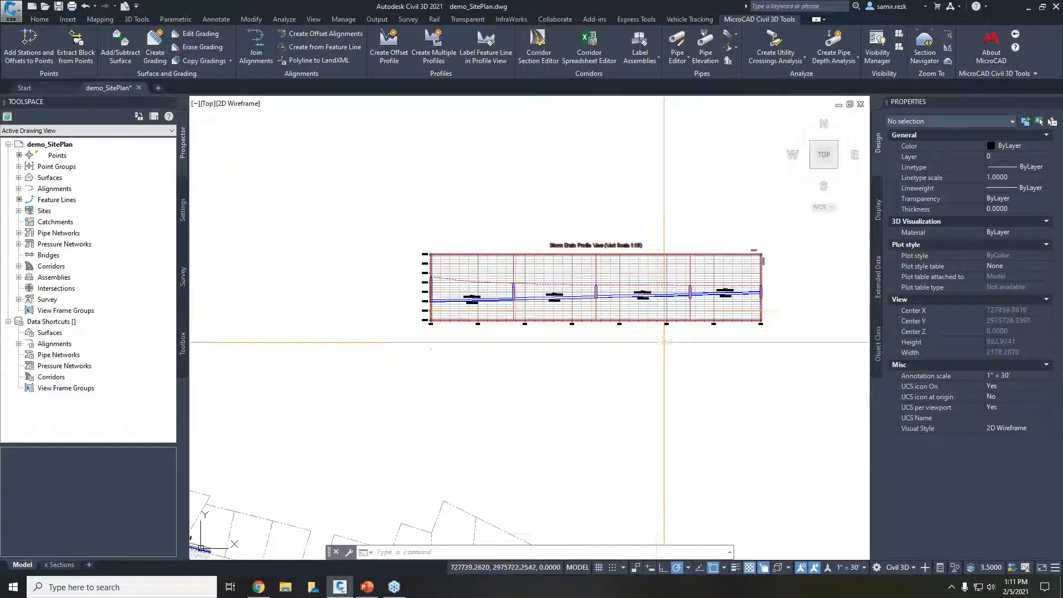
middle_drag(659, 383, 672, 182)
scroll(801, 508, up, 2)
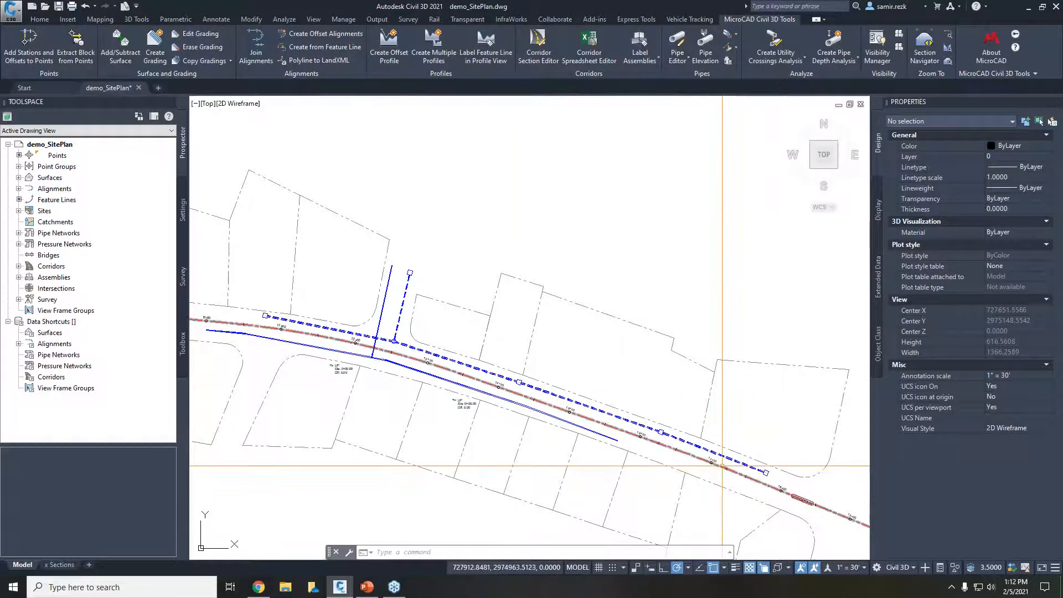
scroll(663, 440, up, 2)
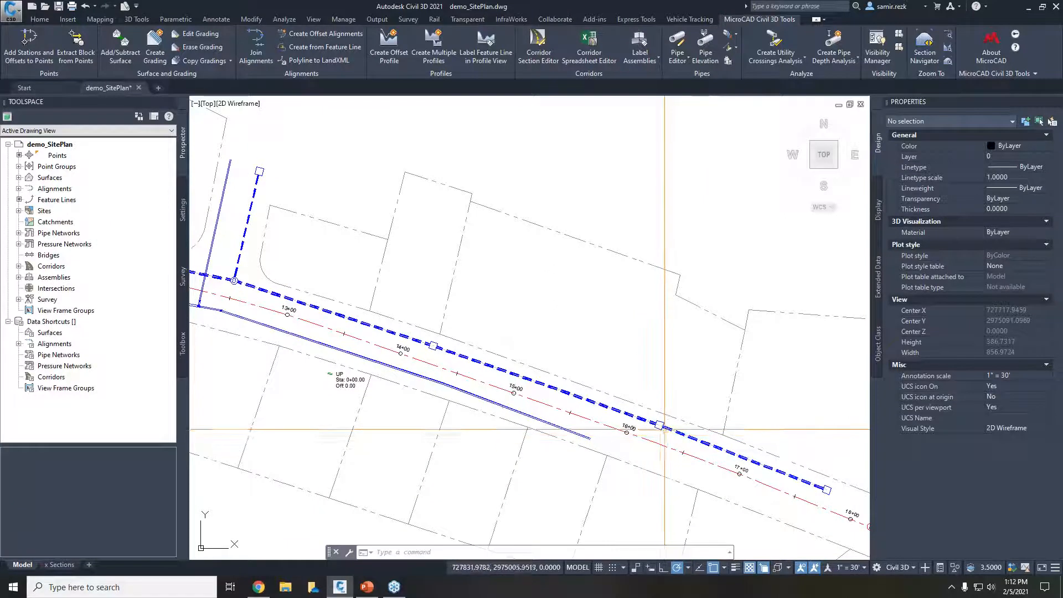
click(732, 36)
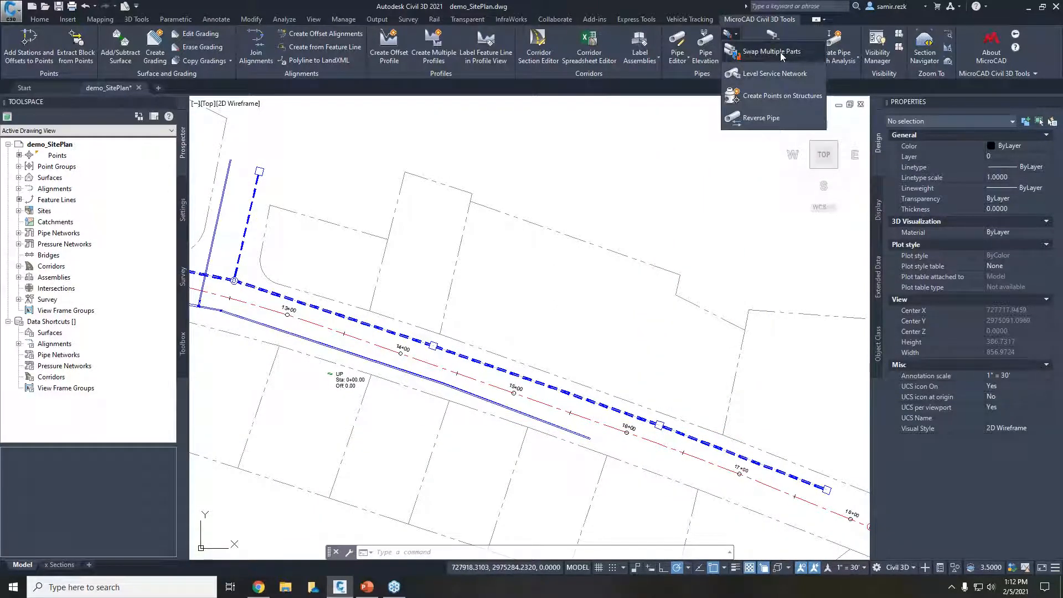
click(773, 52)
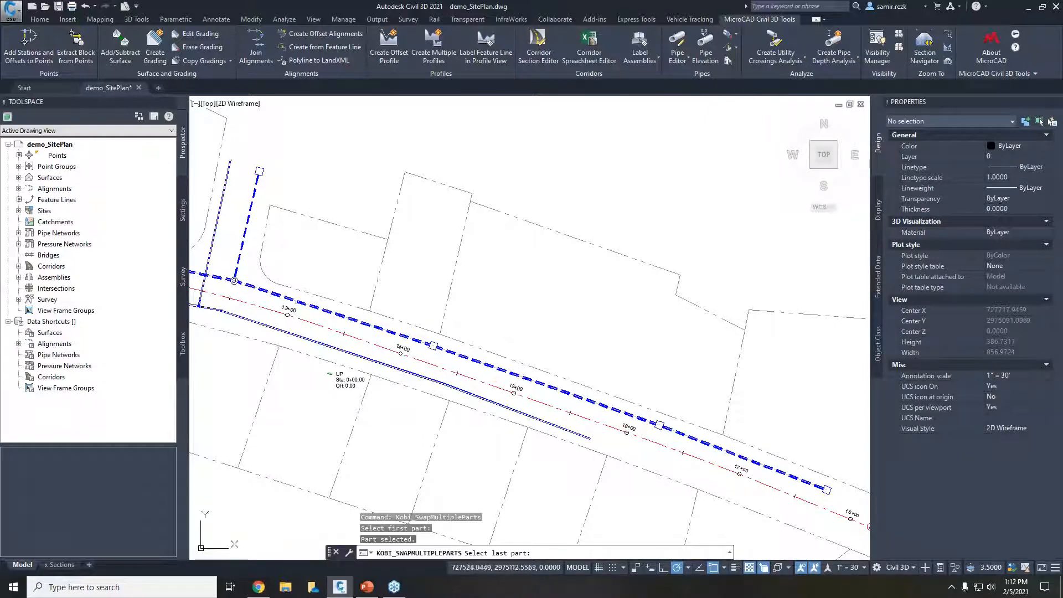
scroll(235, 280, up, 2)
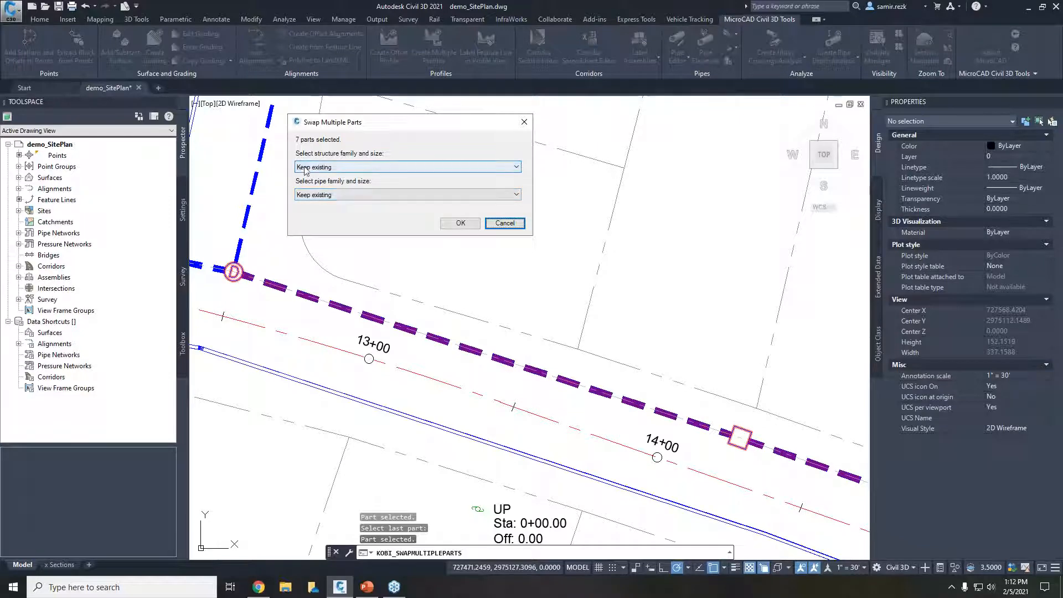
Swap the selected pipes to 4 inch Corrugated HDPE Pipe while keeping the existing structures.
click(330, 196)
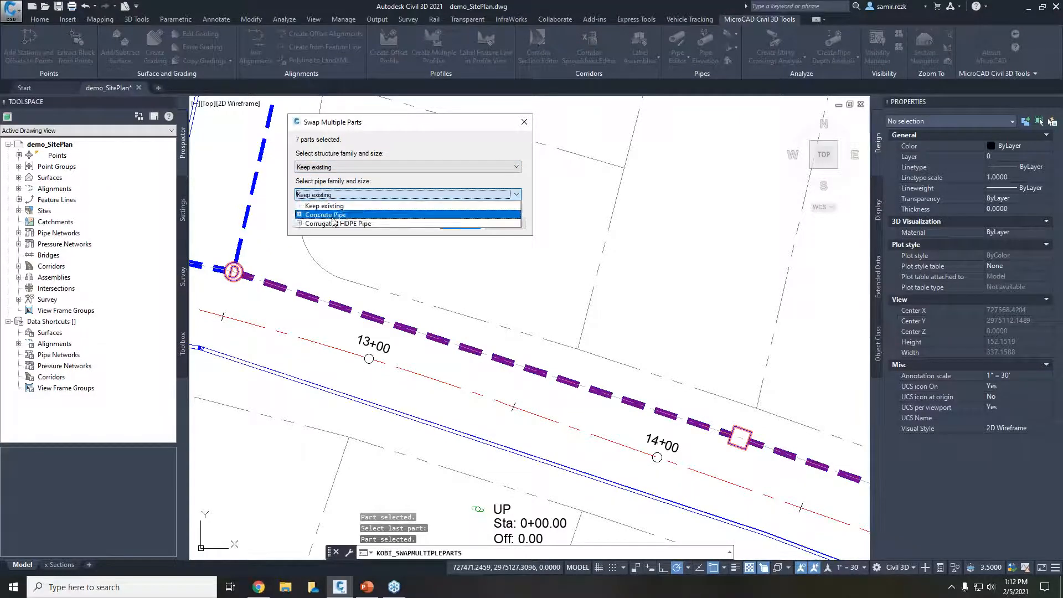
click(299, 215)
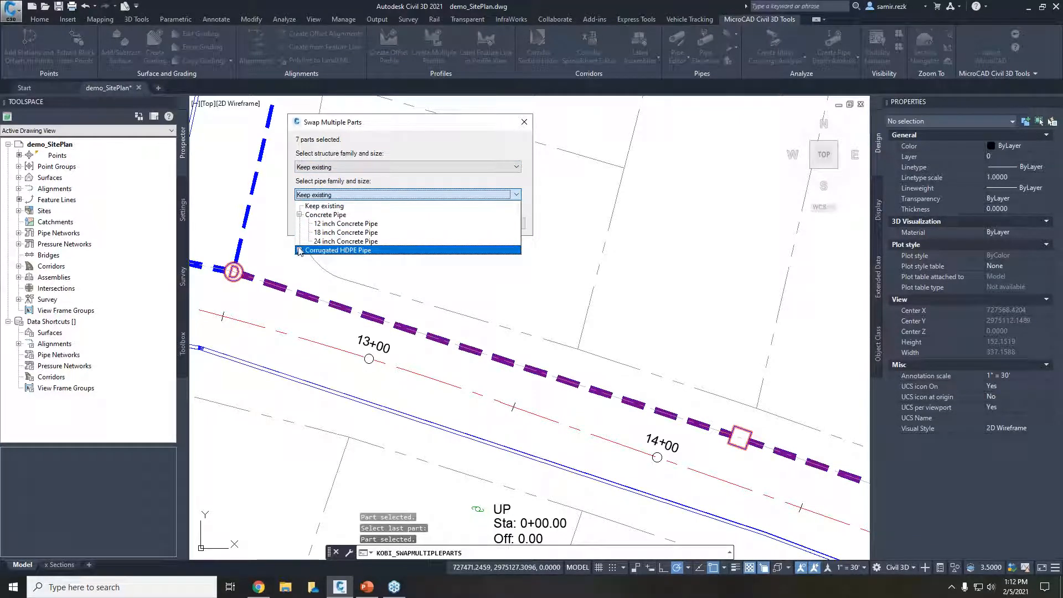
click(299, 250)
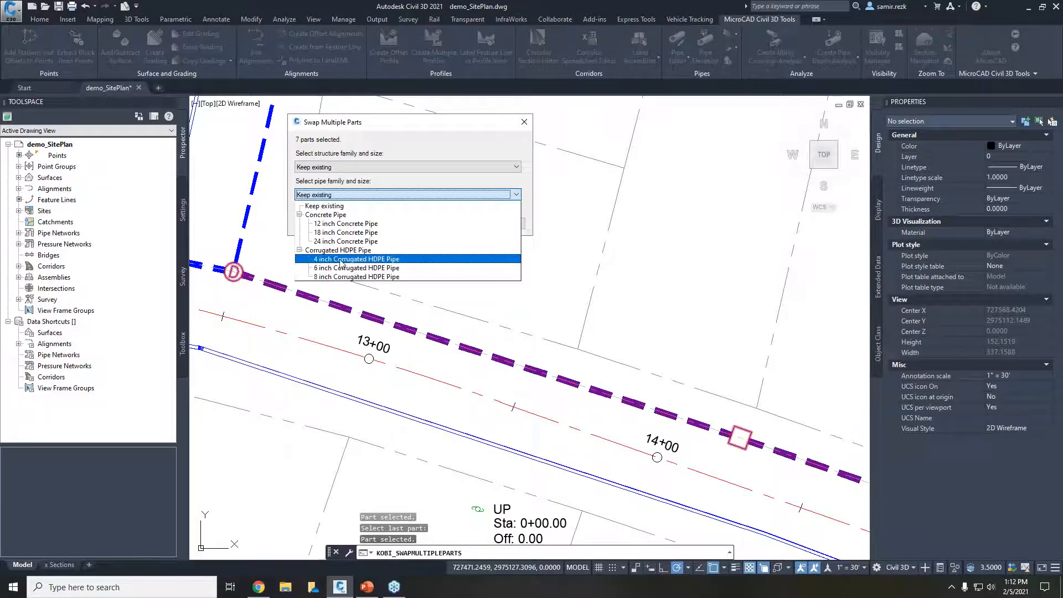
click(341, 259)
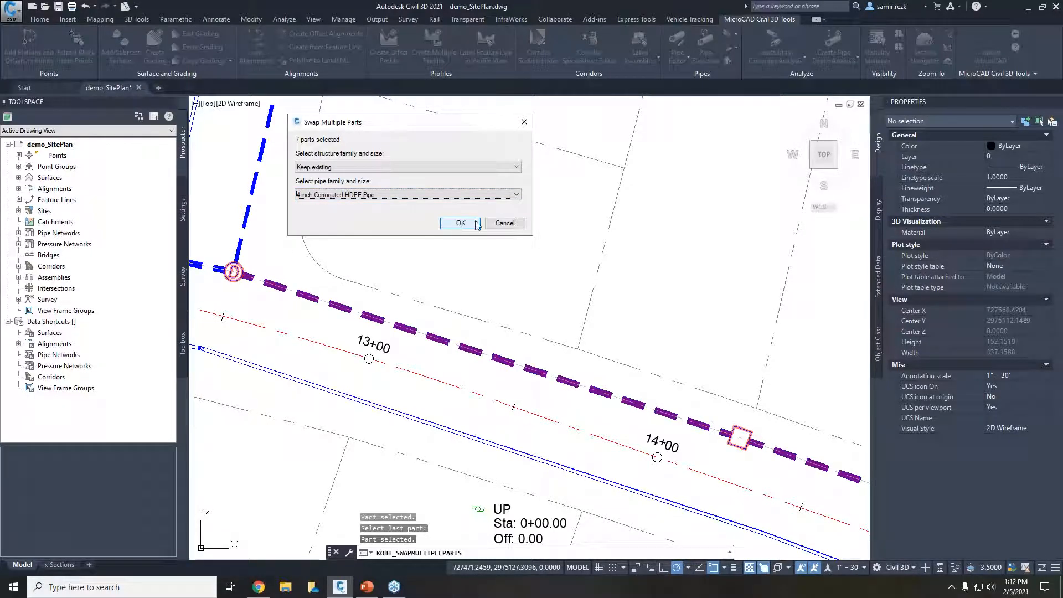
click(461, 223)
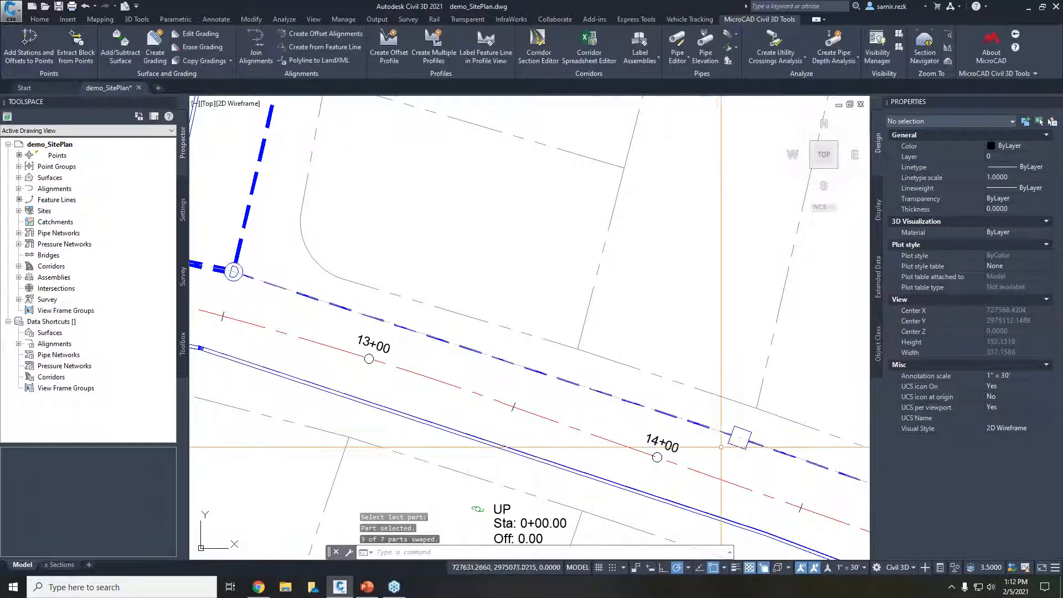
Examine the swapped pipes in the plan and look over the site plan as far as the section and profile views.
scroll(747, 449, up, 4)
scroll(613, 385, down, 6)
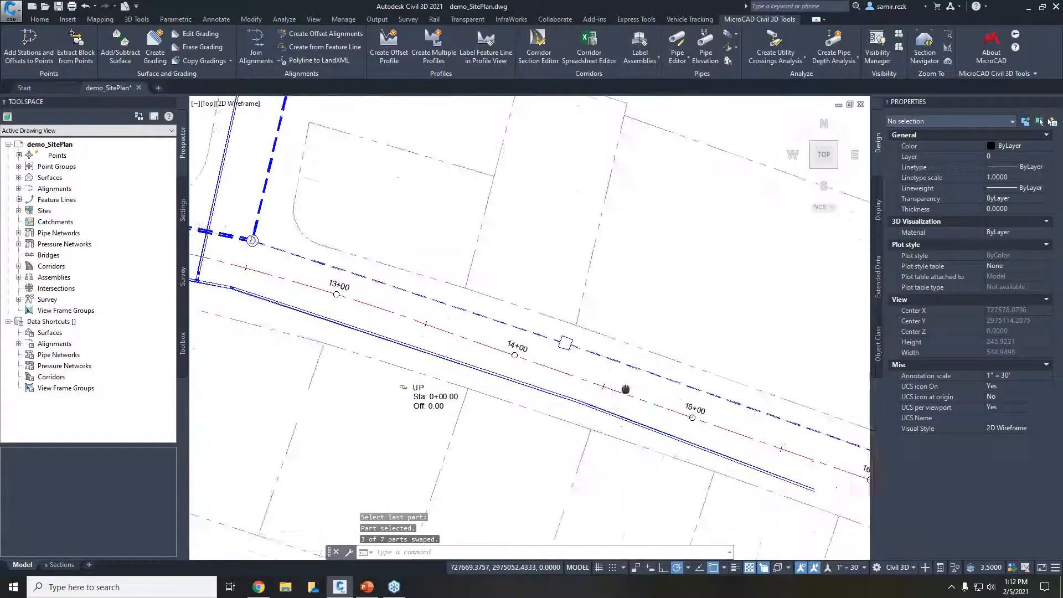
scroll(528, 345, down, 3)
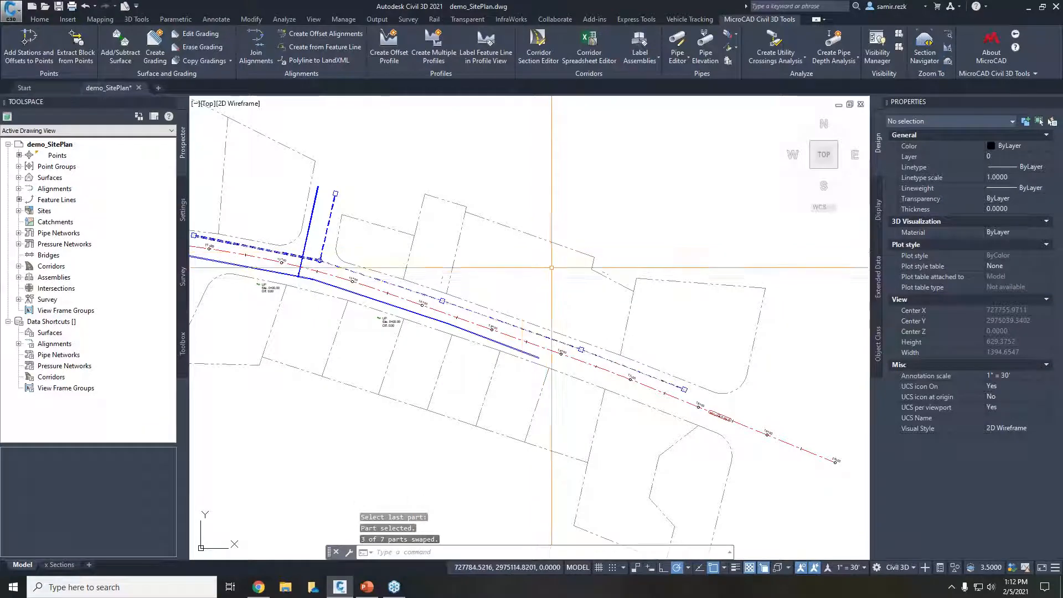
middle_drag(554, 281, 624, 293)
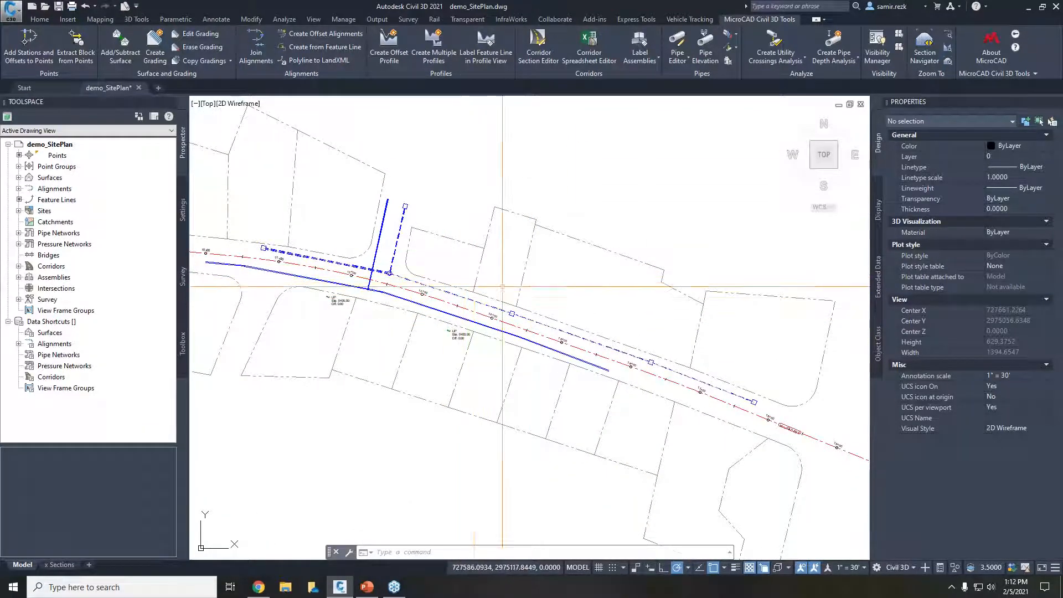
middle_drag(647, 384, 728, 400)
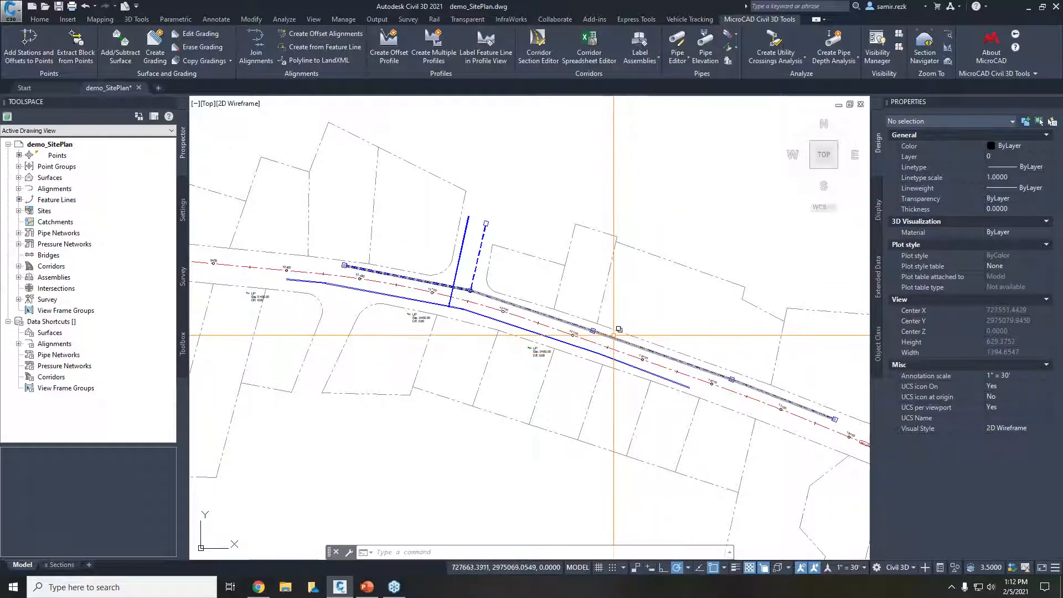
middle_drag(447, 233, 676, 299)
scroll(542, 268, down, 1)
scroll(378, 242, down, 1)
mouse_move(365, 236)
middle_down()
mouse_move(525, 313)
mouse_move(697, 325)
middle_up()
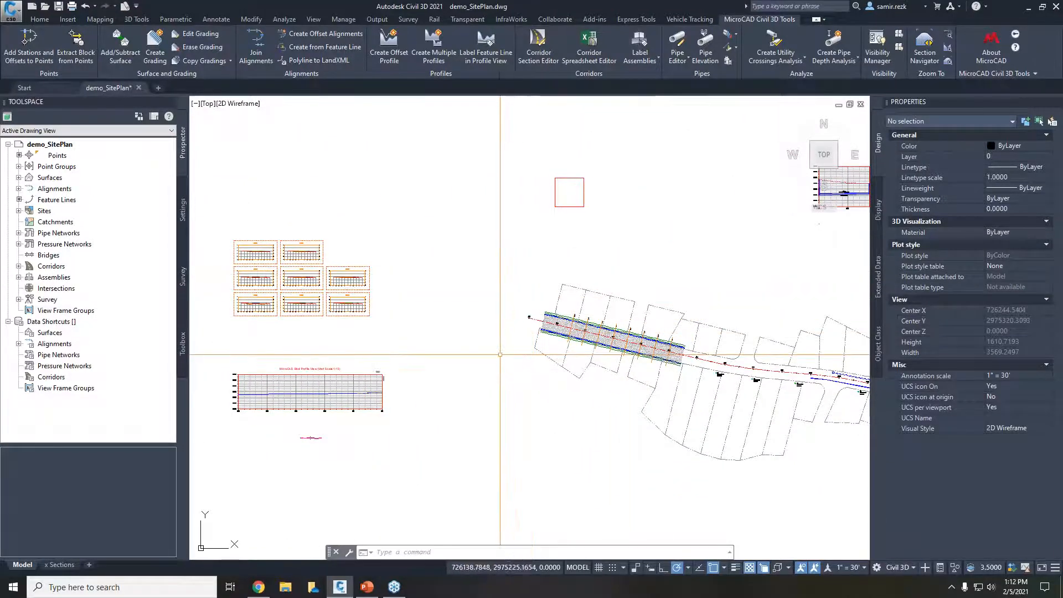
Look over the typical road section below the profile view and zoom to the Typical Section assembly from the drawing's assemblies.
middle_drag(500, 354, 551, 321)
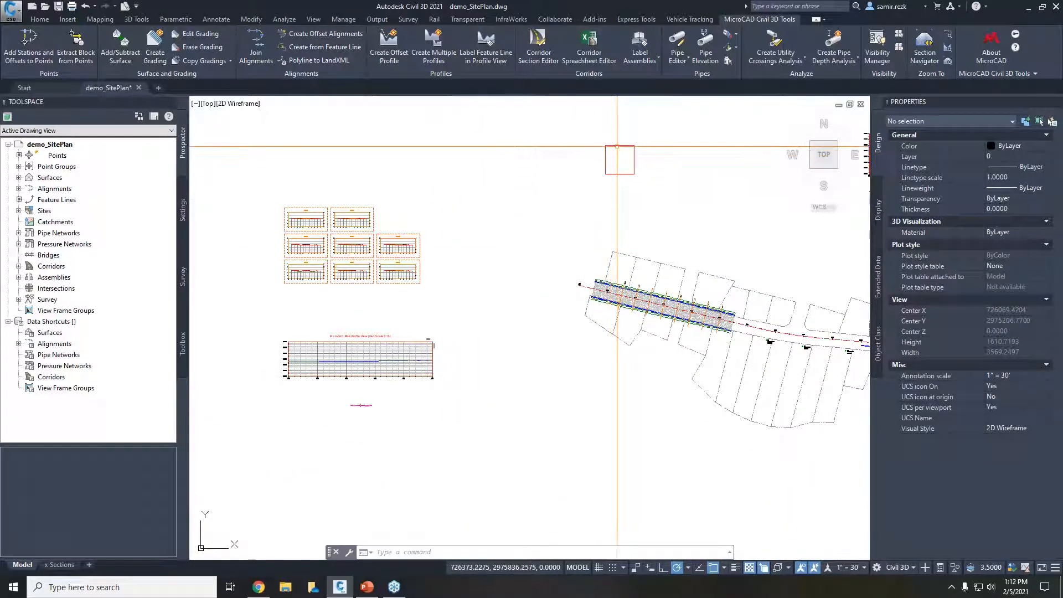
scroll(354, 416, up, 6)
scroll(381, 366, up, 8)
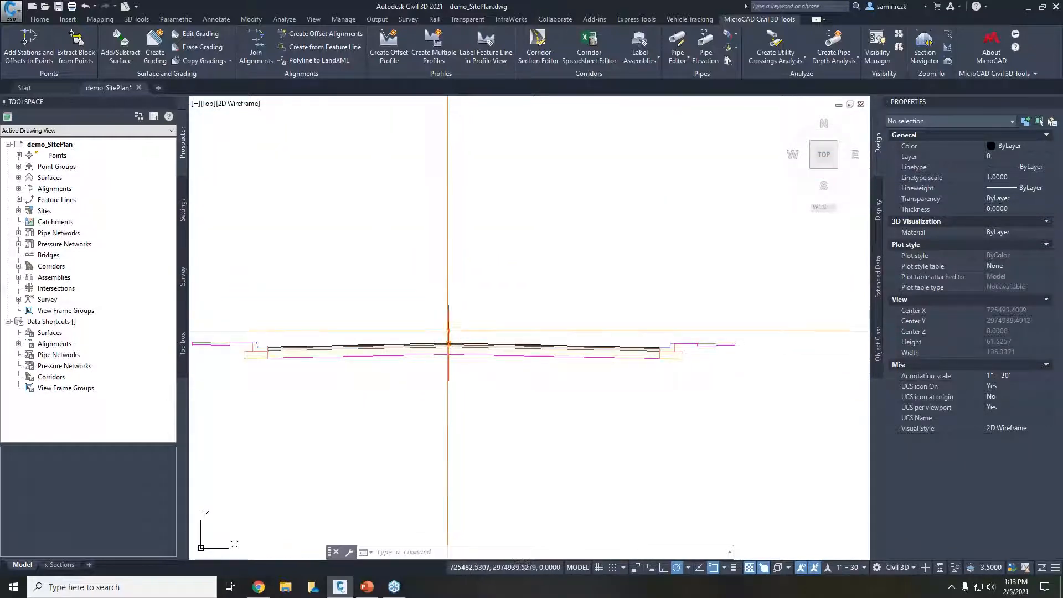
middle_drag(448, 343, 495, 280)
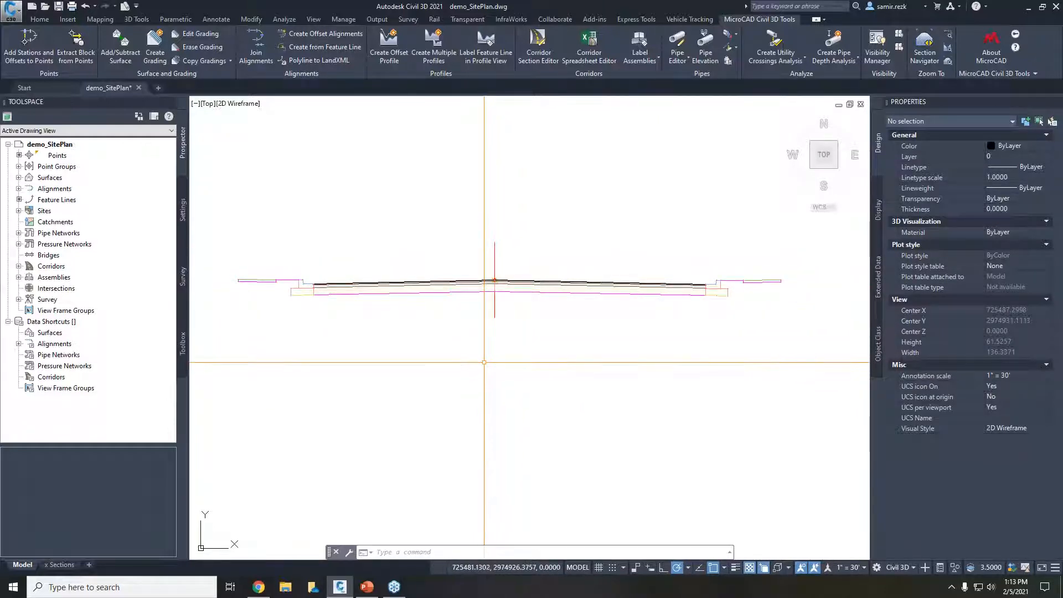
middle_drag(507, 377, 527, 321)
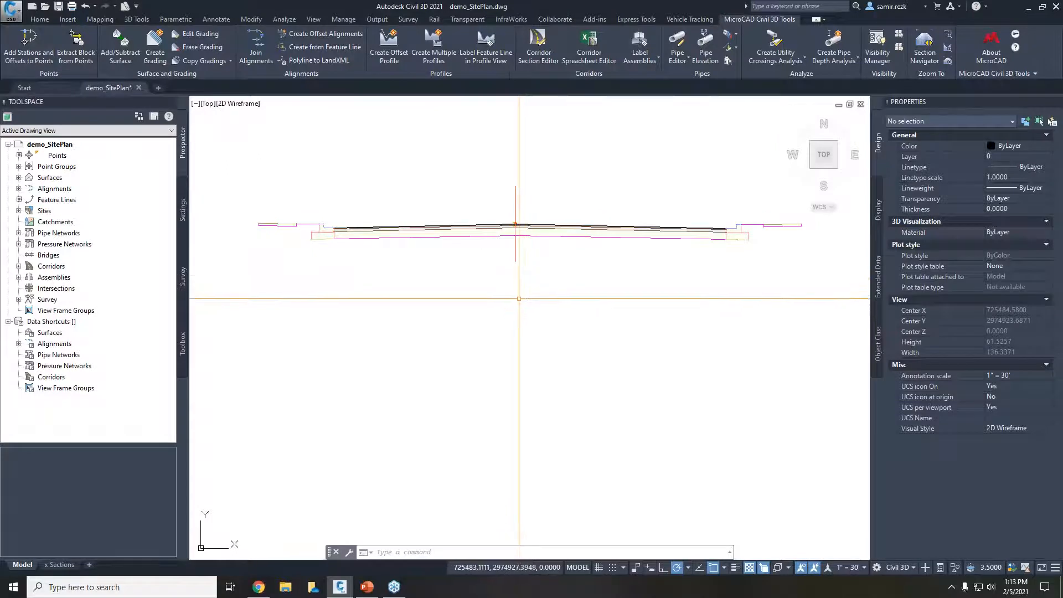
click(18, 277)
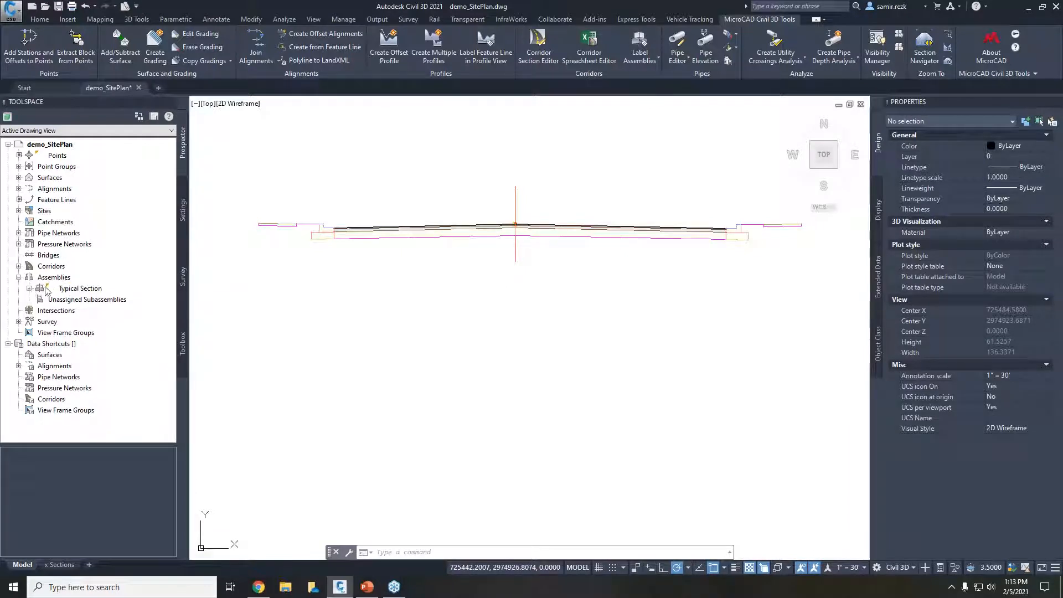
right_click(83, 292)
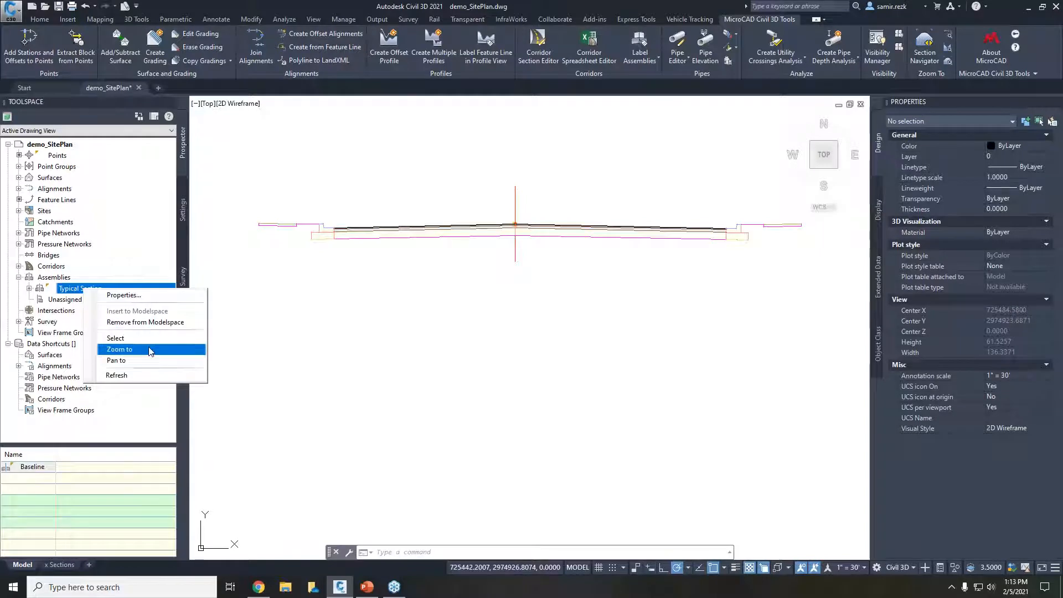
click(119, 349)
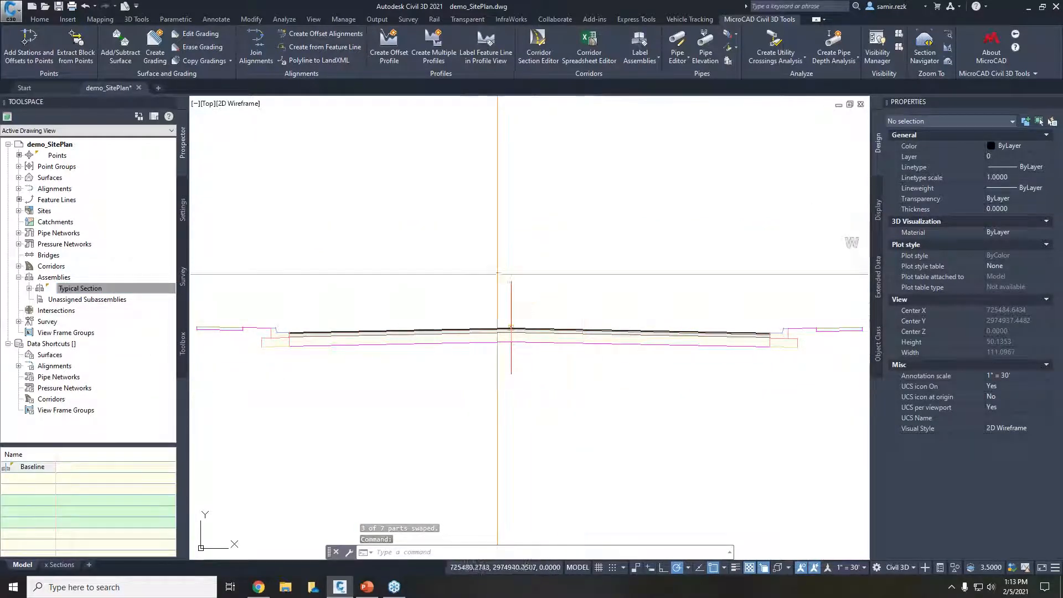
Label all assemblies with the Annotative text style, text height 2, X offset 0 and Y offset 10.
middle_drag(576, 352, 597, 312)
scroll(586, 342, down, 2)
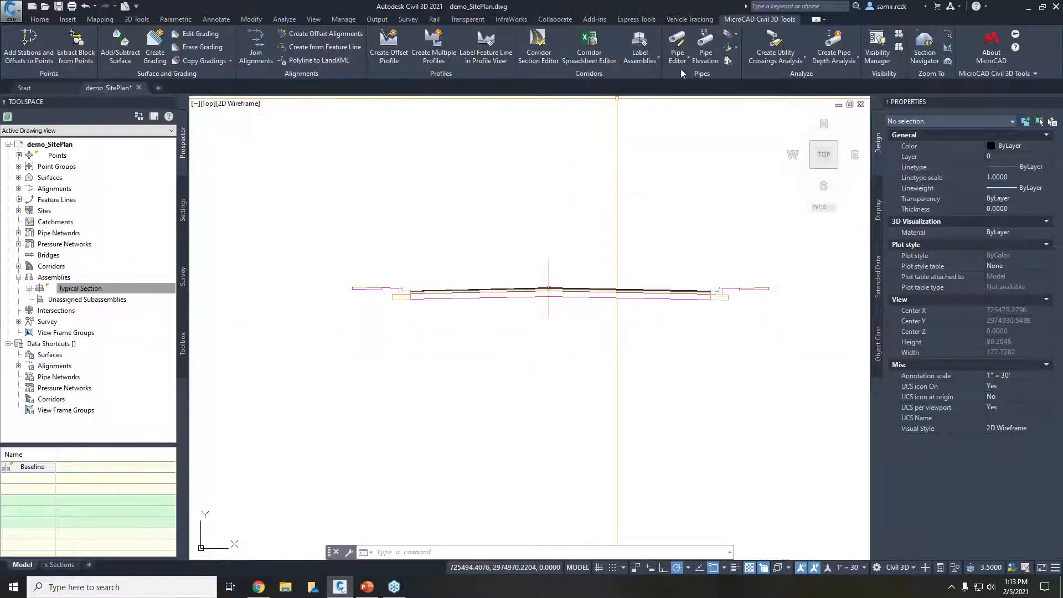
click(647, 48)
click(651, 80)
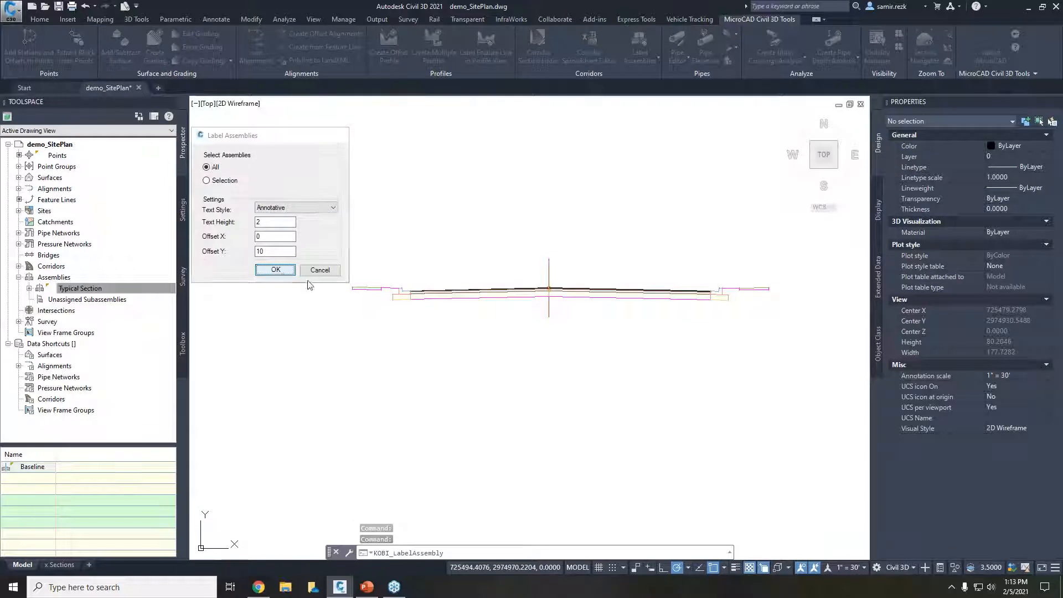
click(275, 270)
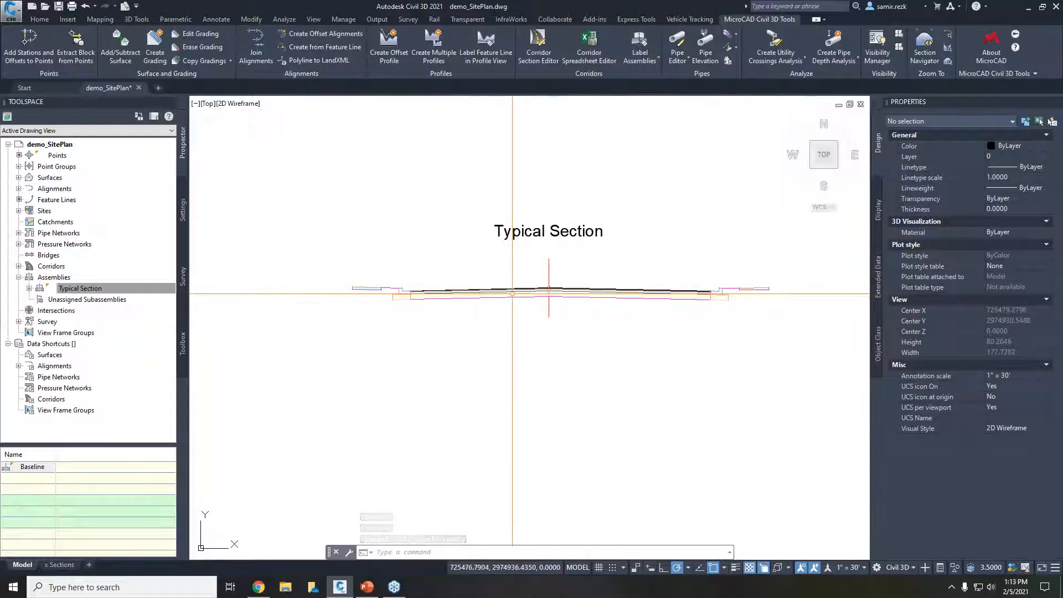
Examine the assembly label at several scales and look over the drawing as far as the curved alignments and their profile view.
scroll(537, 269, down, 4)
scroll(554, 265, down, 4)
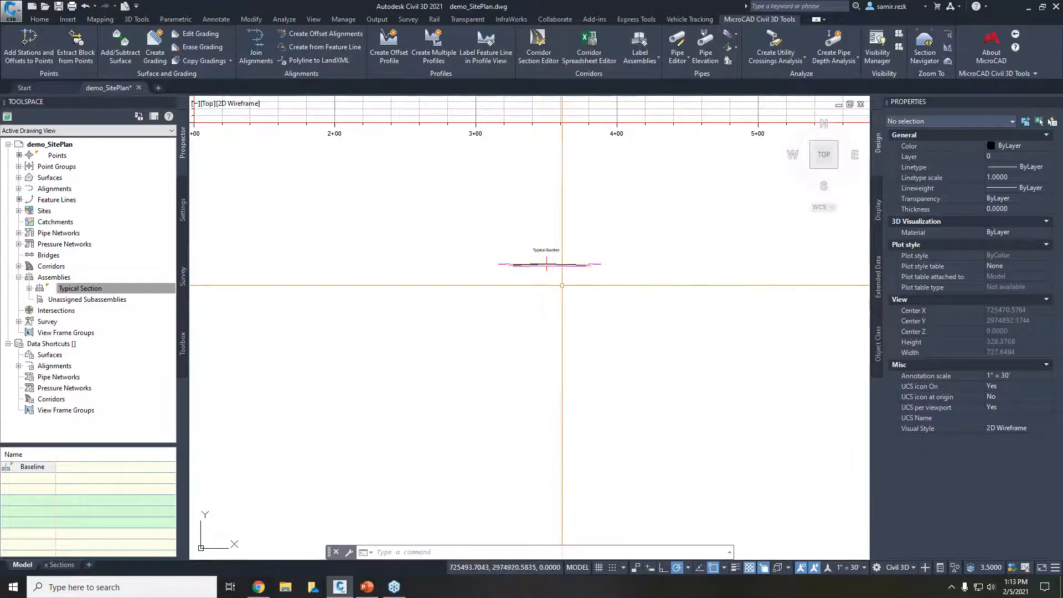
middle_drag(561, 259, 554, 304)
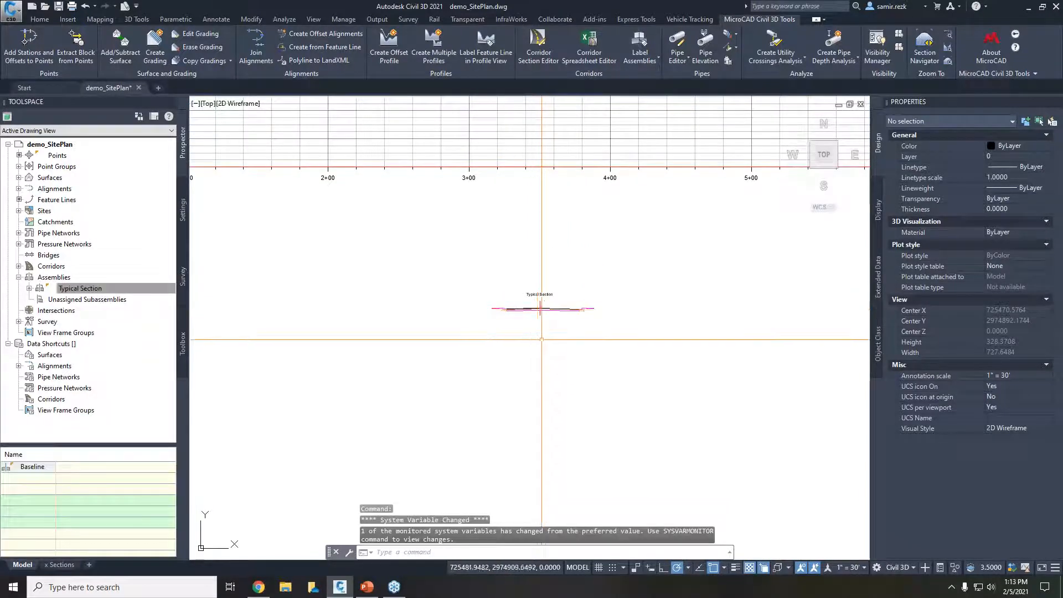
scroll(554, 321, up, 4)
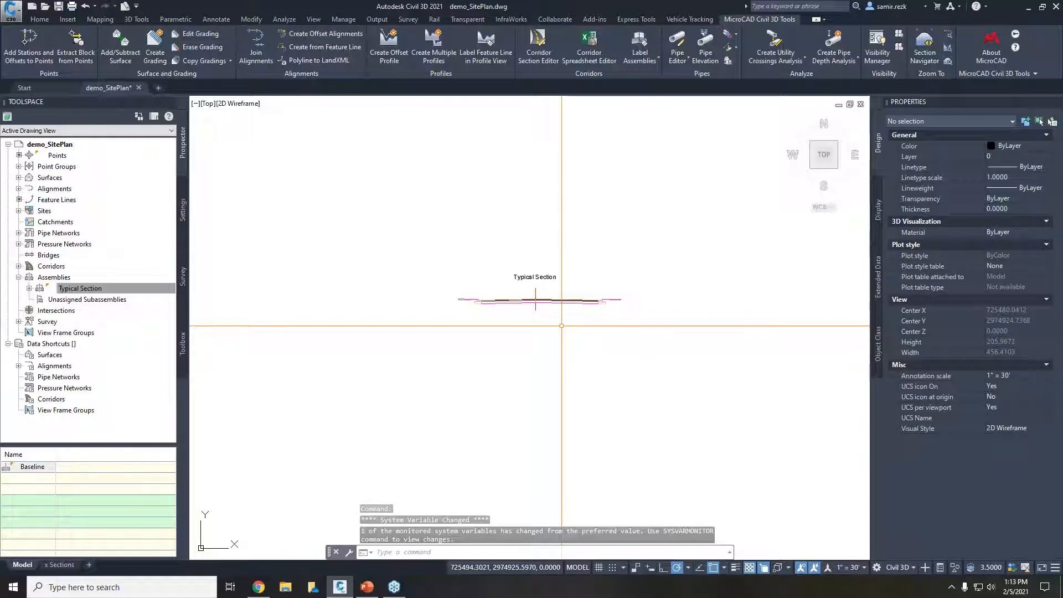
scroll(561, 326, down, 5)
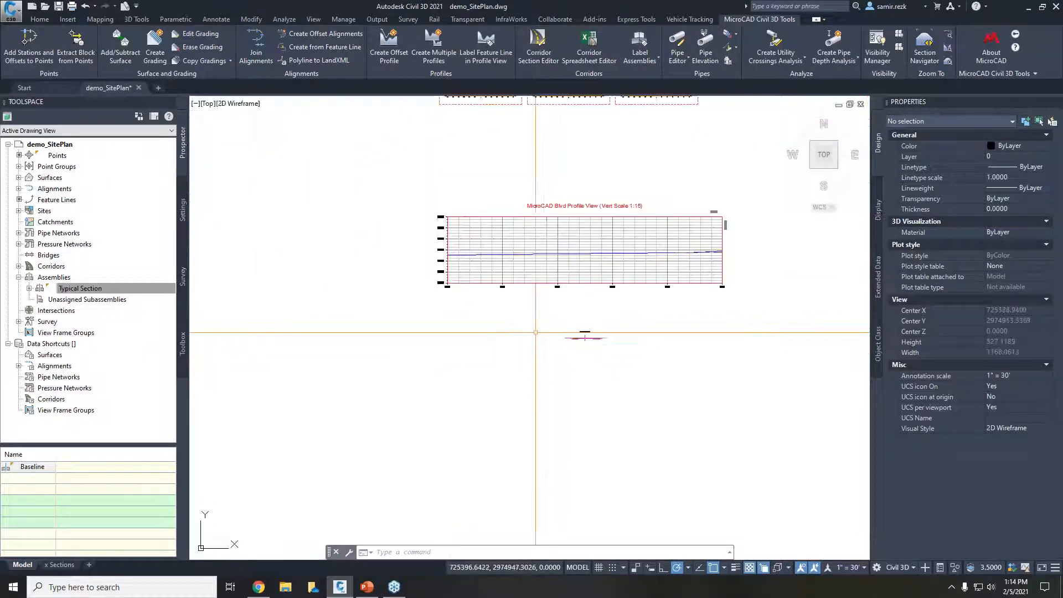
middle_drag(522, 344, 669, 368)
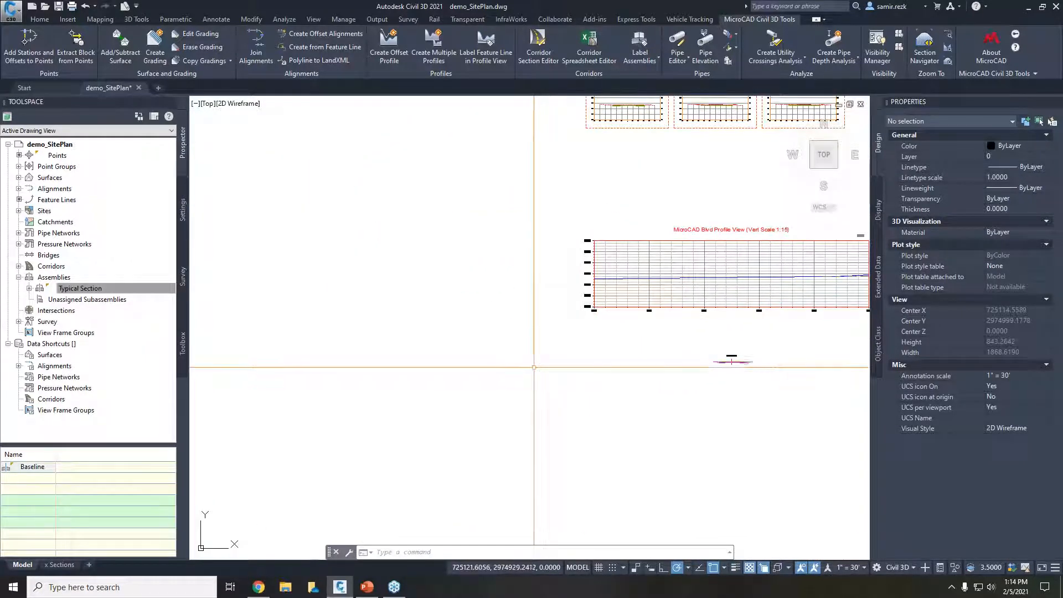
middle_drag(534, 368, 576, 376)
scroll(576, 376, down, 1)
middle_drag(473, 308, 662, 382)
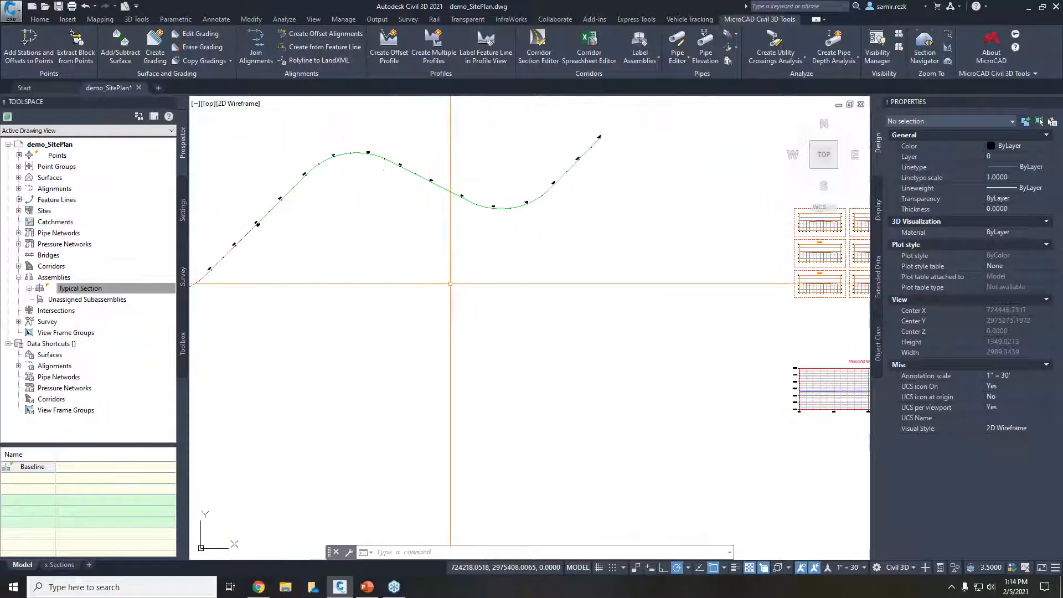
mouse_move(450, 283)
middle_down()
mouse_move(629, 308)
mouse_move(701, 303)
middle_up()
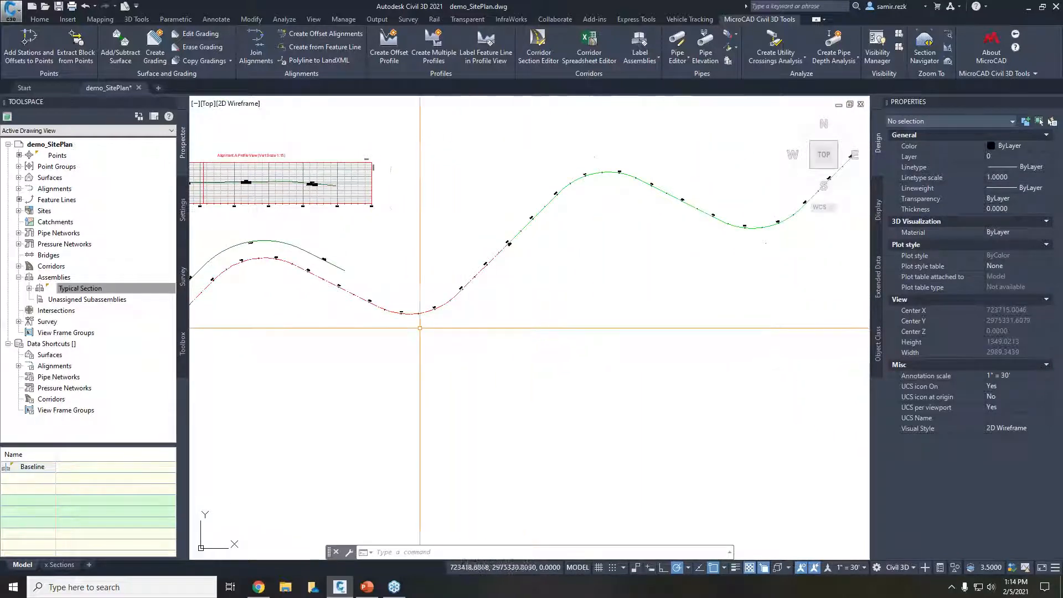
middle_drag(664, 364, 696, 384)
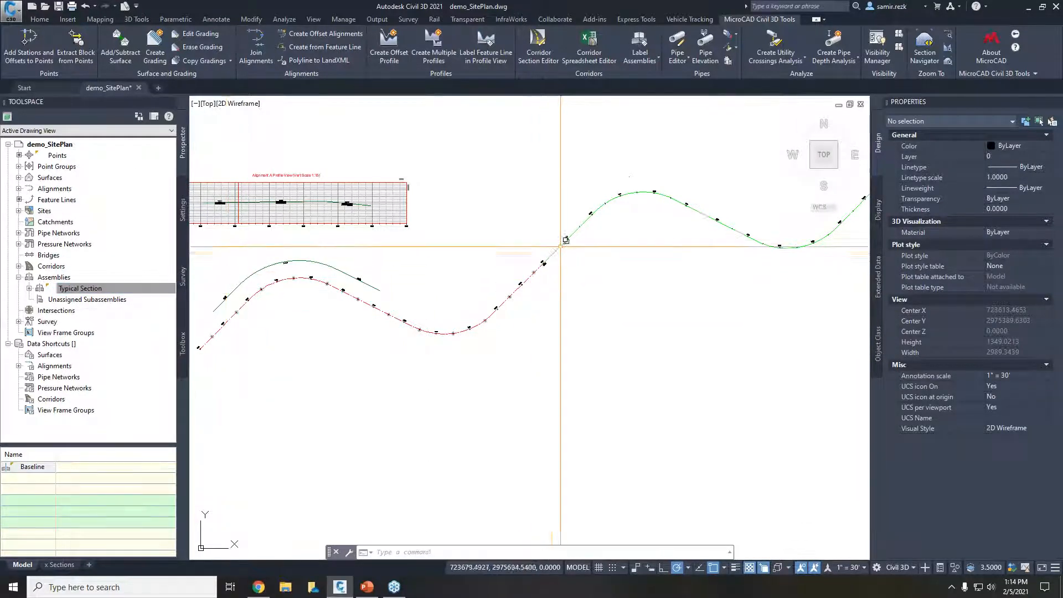
Examine the layout profiles of Alignment A and Alignment B among the Join Alignments centerlines.
click(18, 188)
click(29, 199)
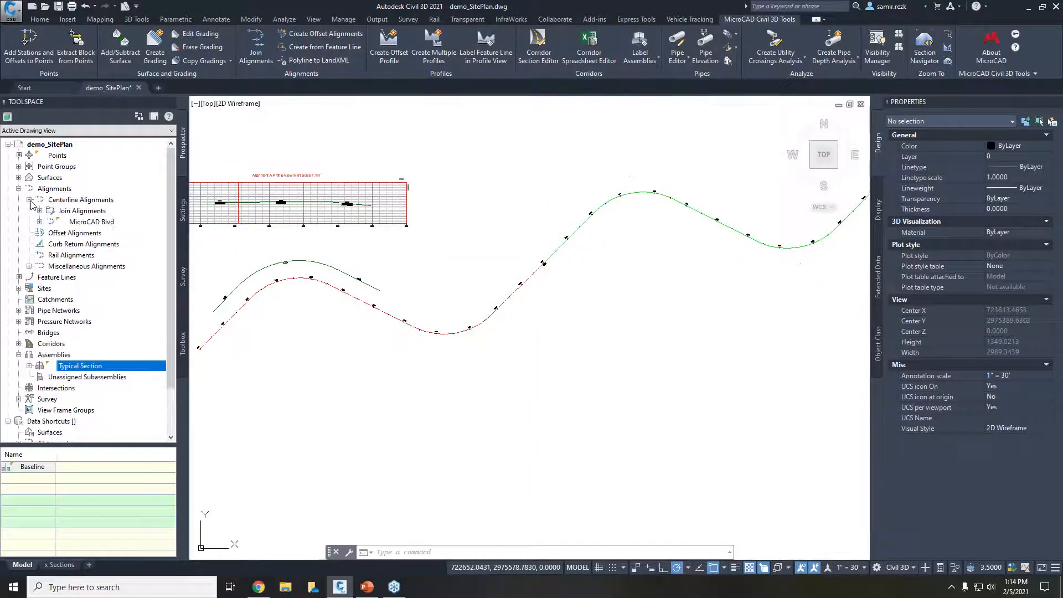
click(40, 211)
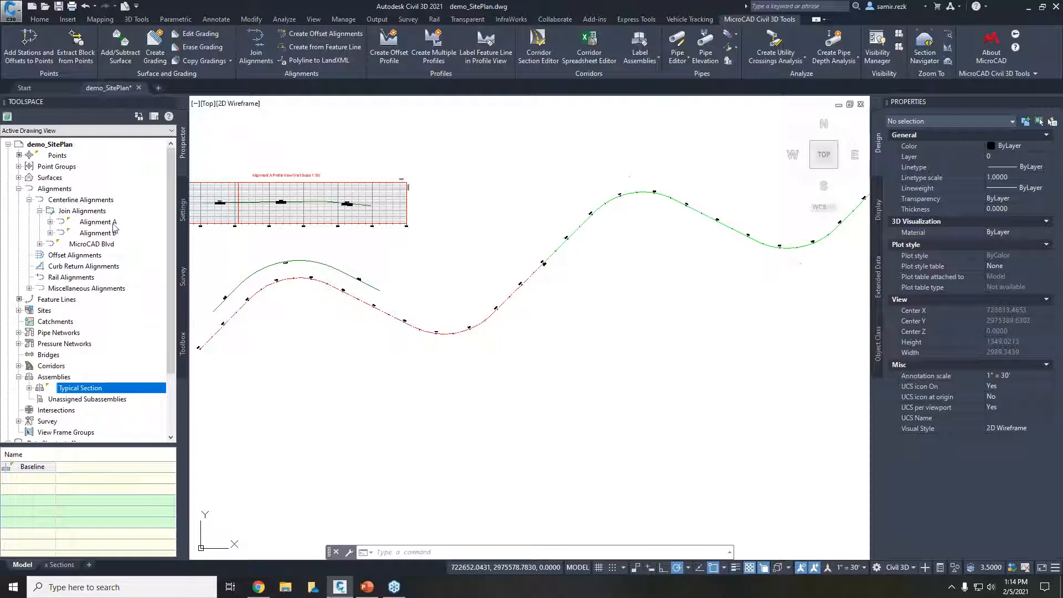
click(98, 233)
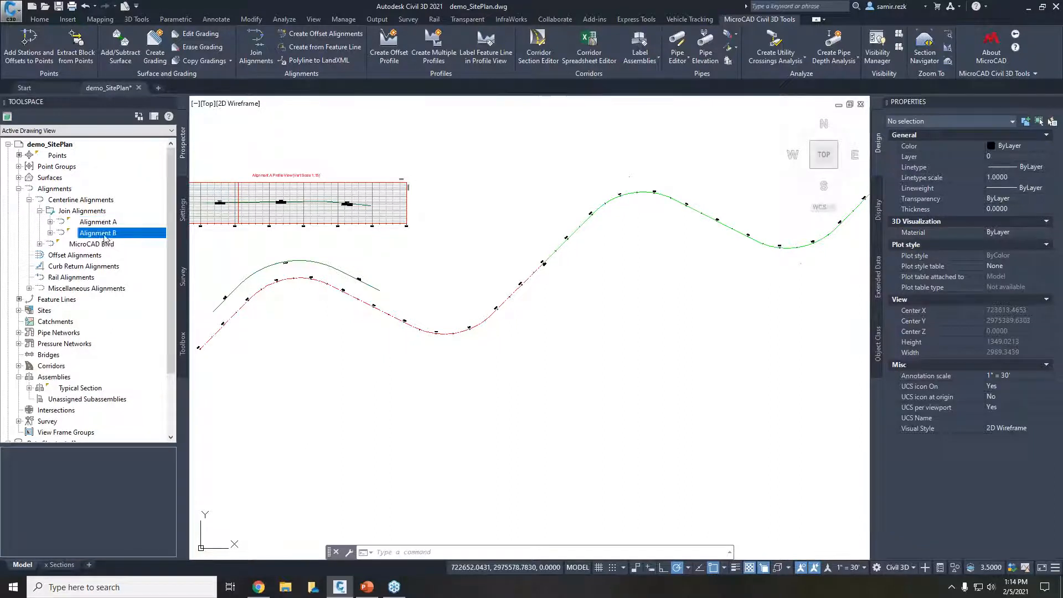
click(50, 232)
click(50, 222)
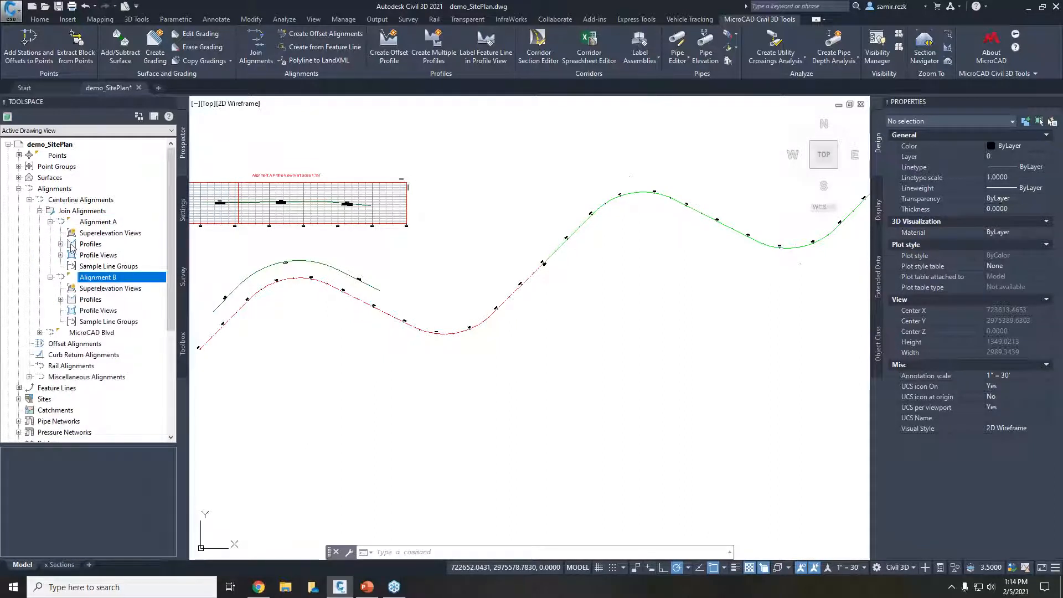
click(61, 244)
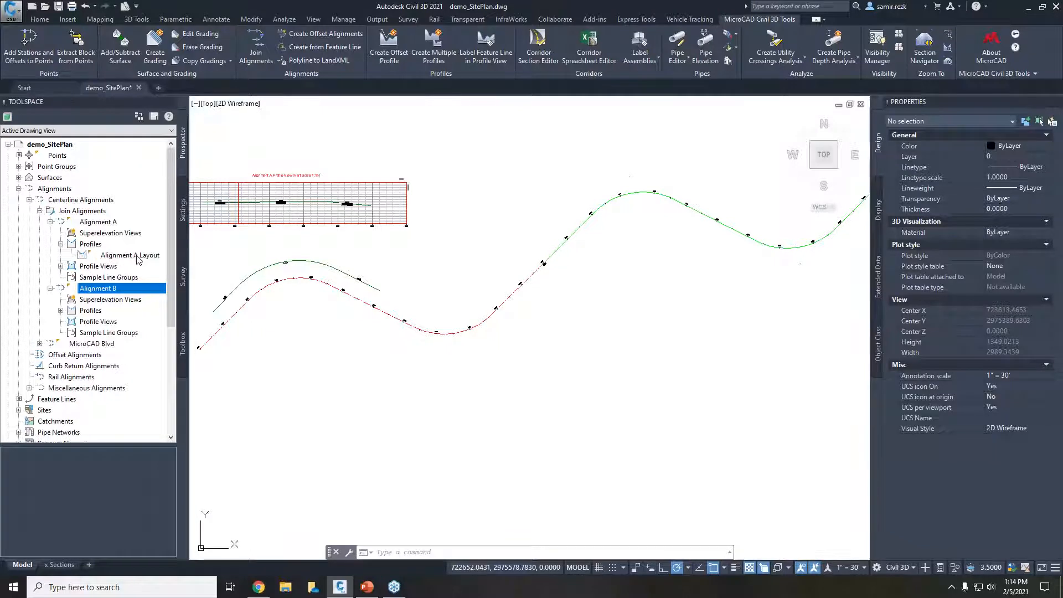
click(61, 311)
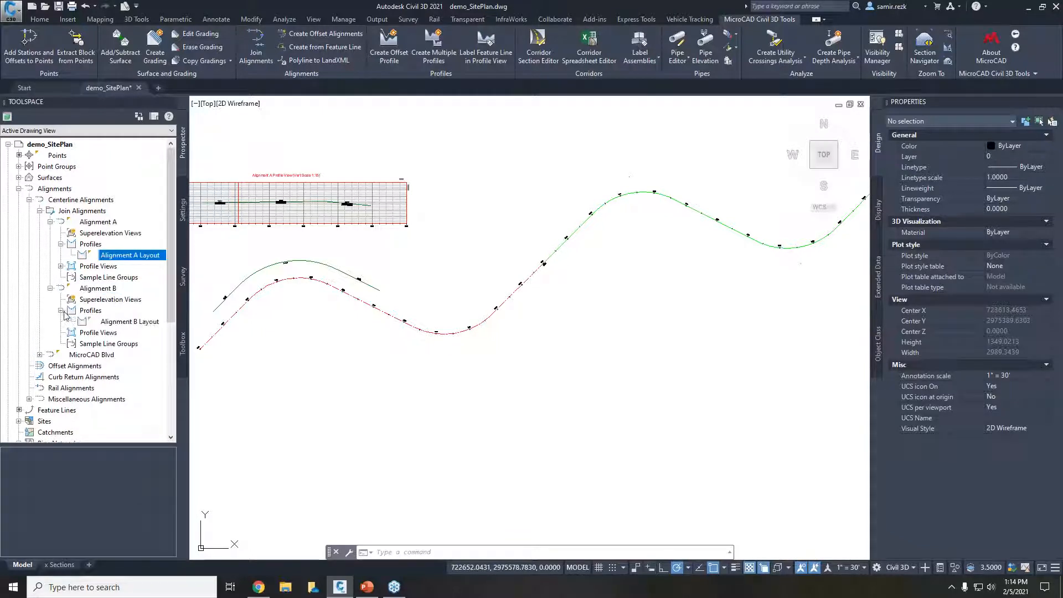
click(147, 261)
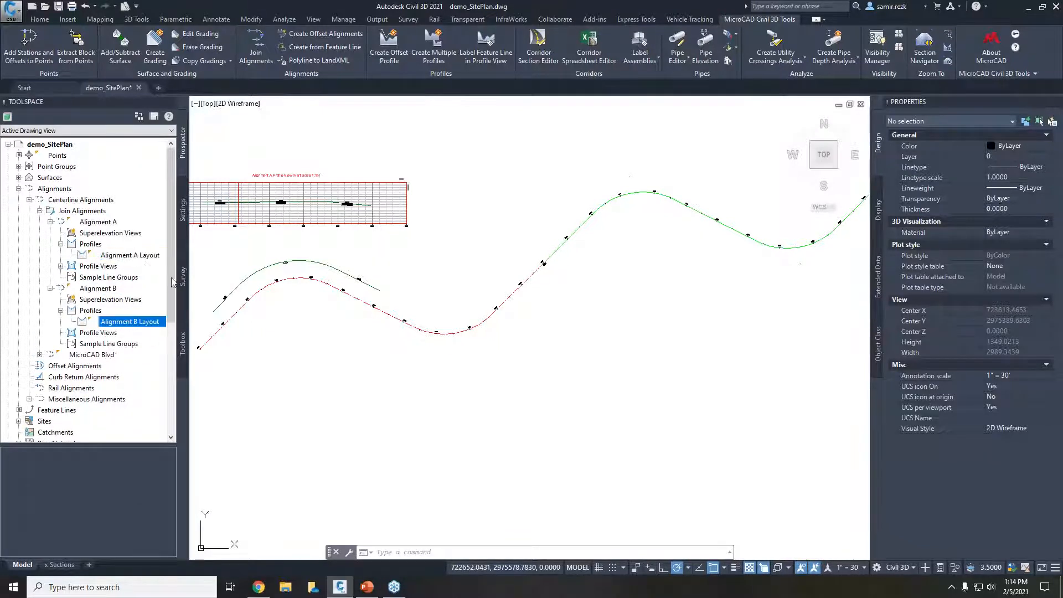
Set up Create Multiple Profiles for Alignment A and Alignment B with surface EG, Existing Ground profile style and _No Labels.
middle_drag(319, 184, 314, 215)
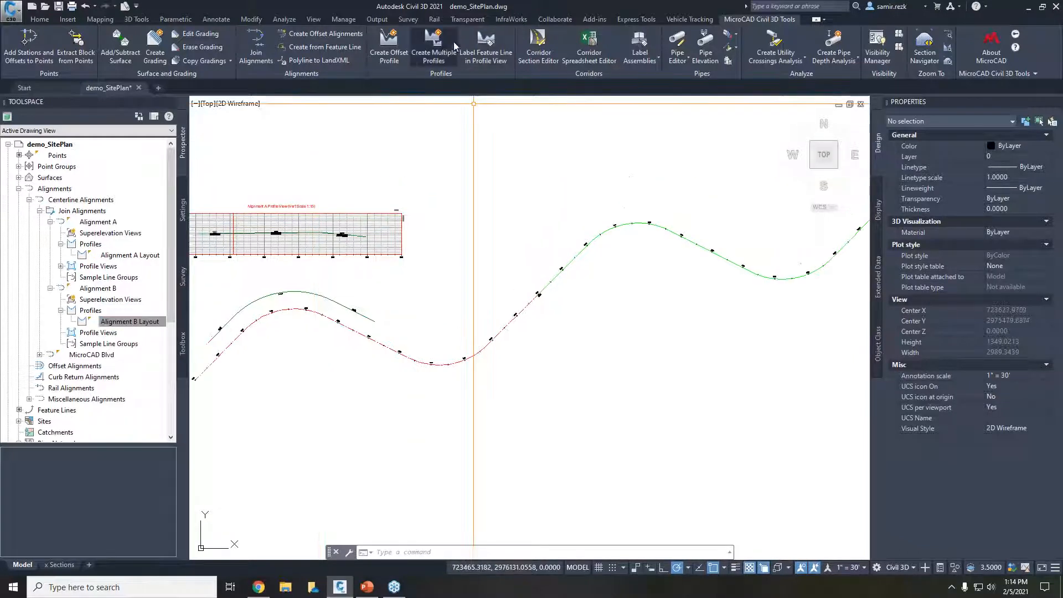
click(435, 54)
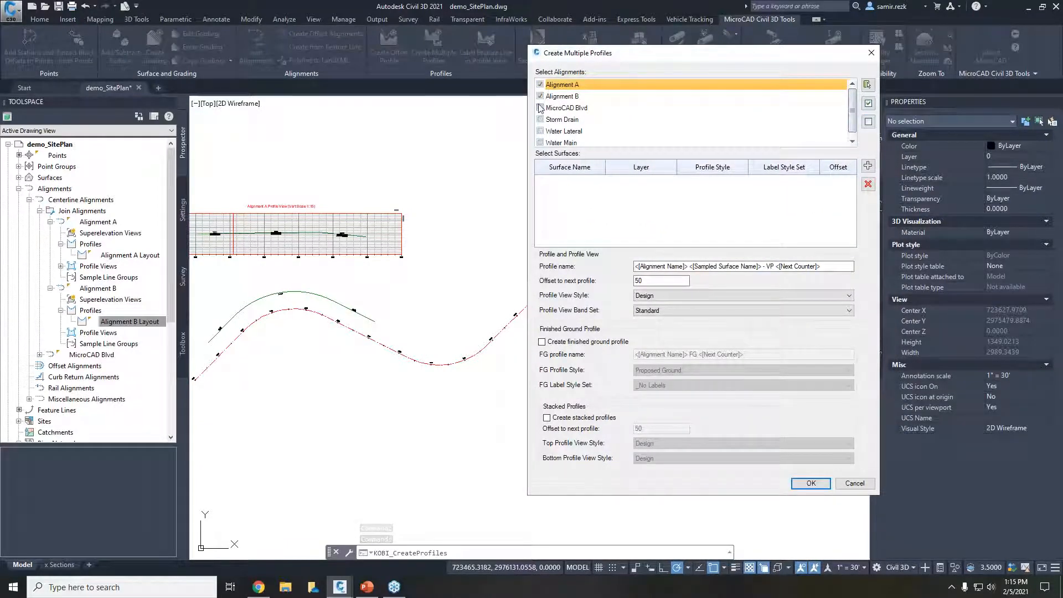
click(867, 167)
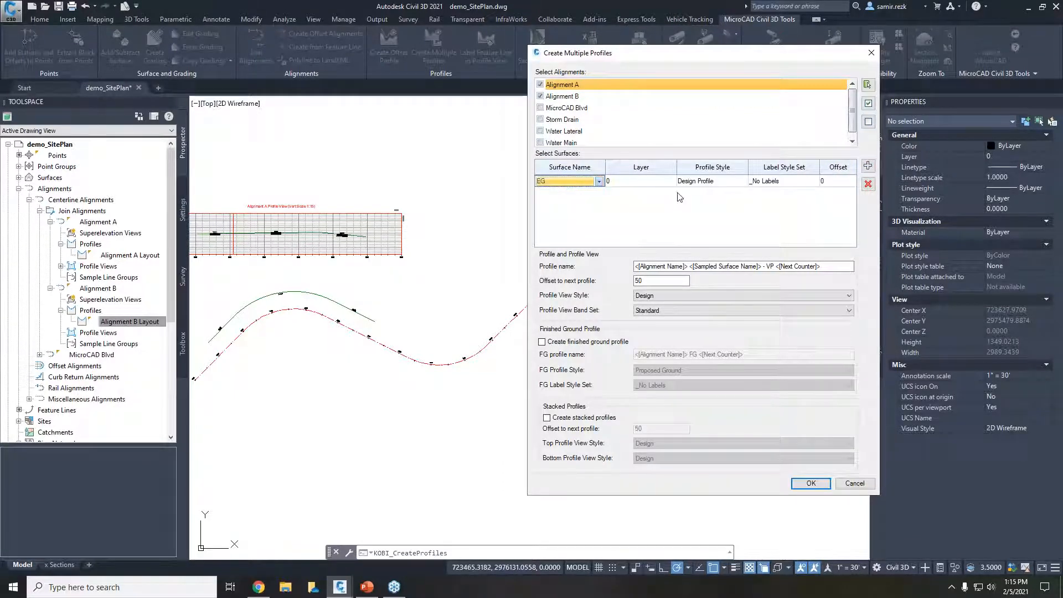
click(731, 181)
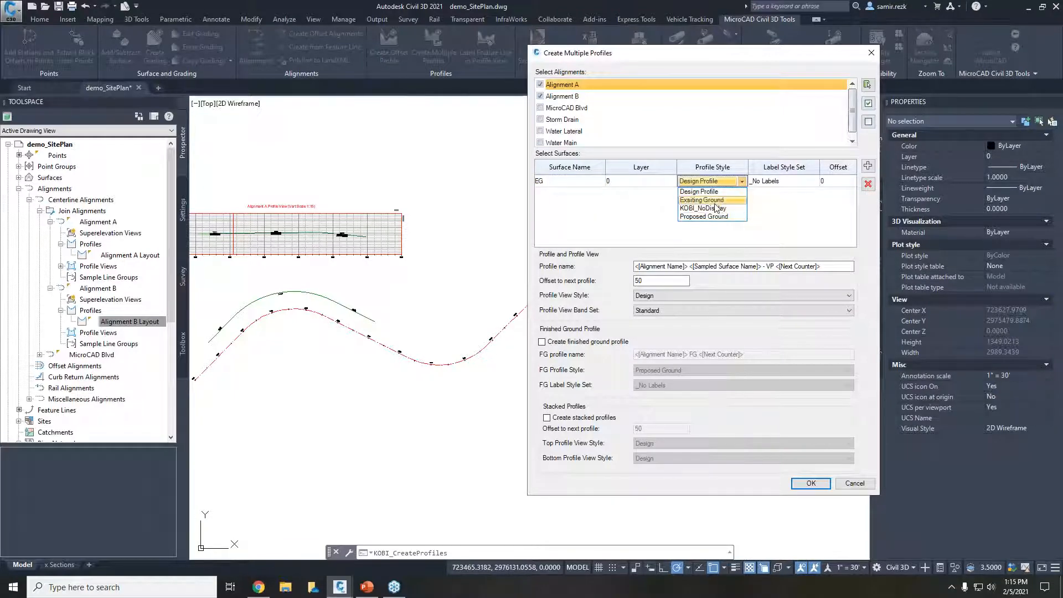
click(702, 200)
click(773, 181)
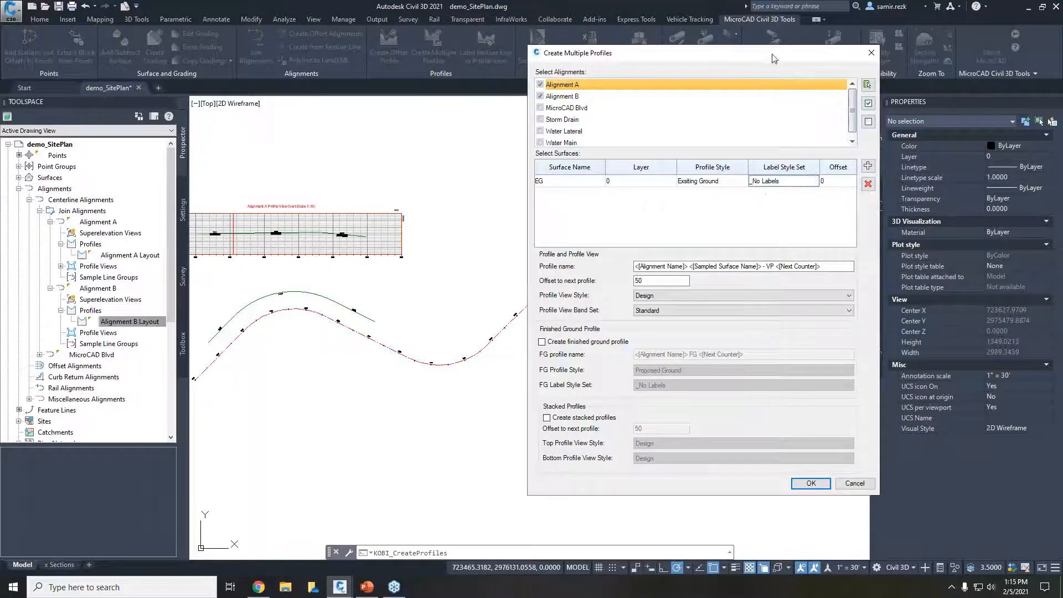
drag(770, 58, 746, 59)
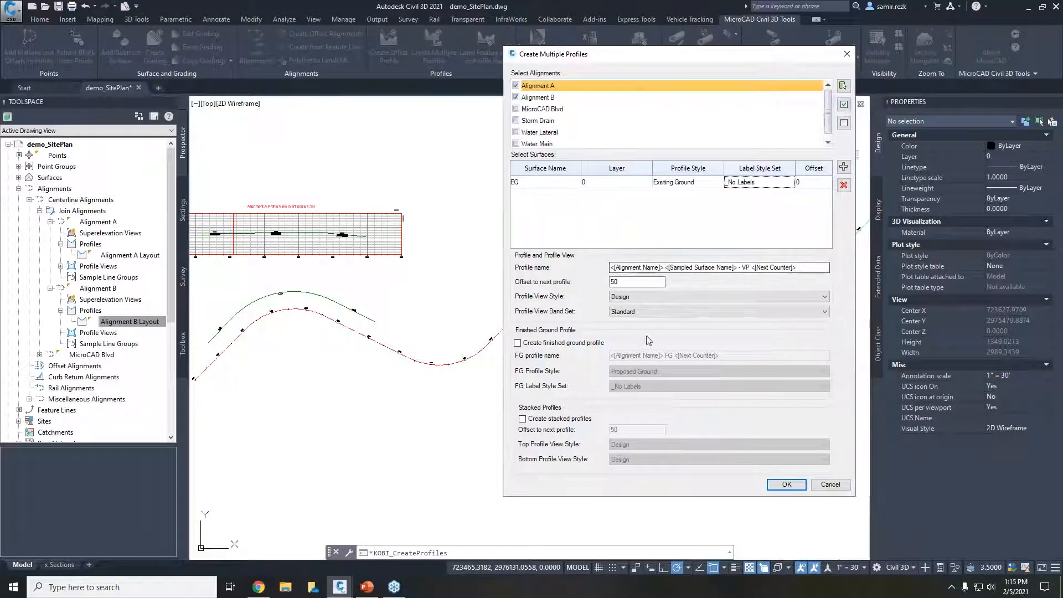
Create the profiles, place their profile views in the empty area above the alignments, and examine both views.
click(786, 485)
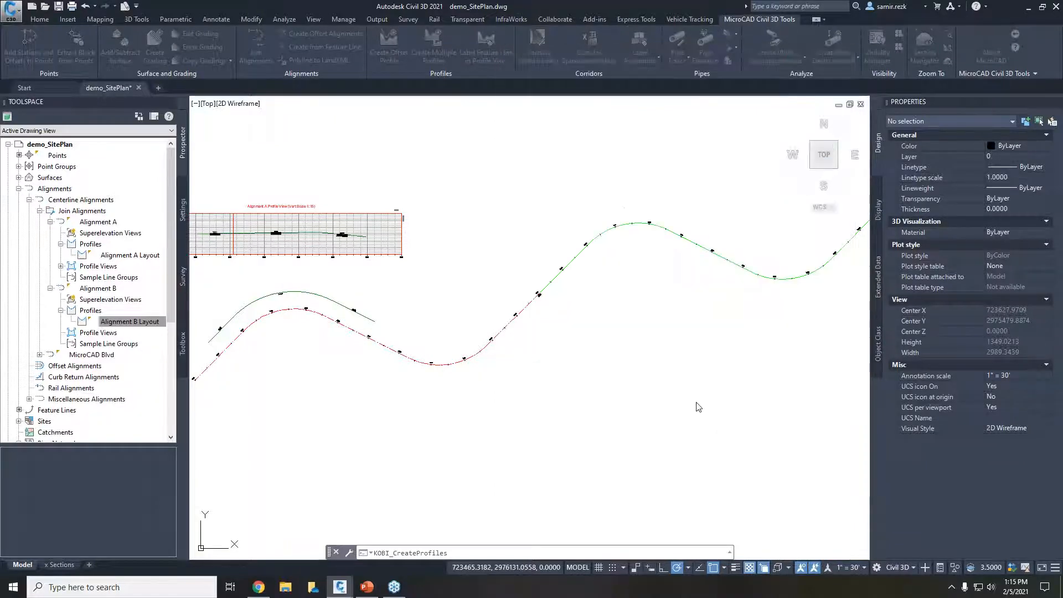
click(563, 342)
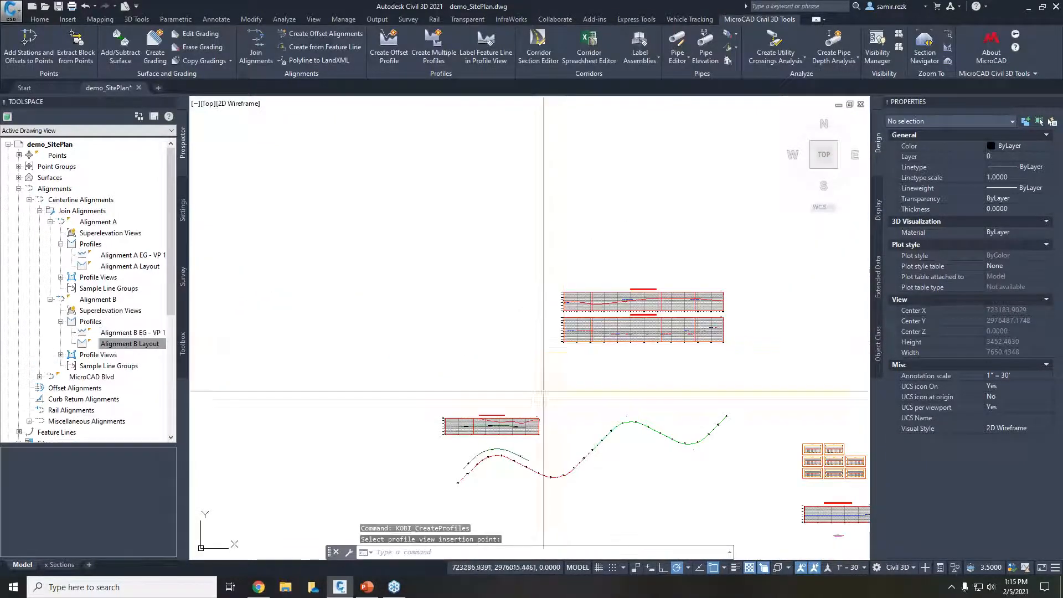
scroll(647, 327, up, 6)
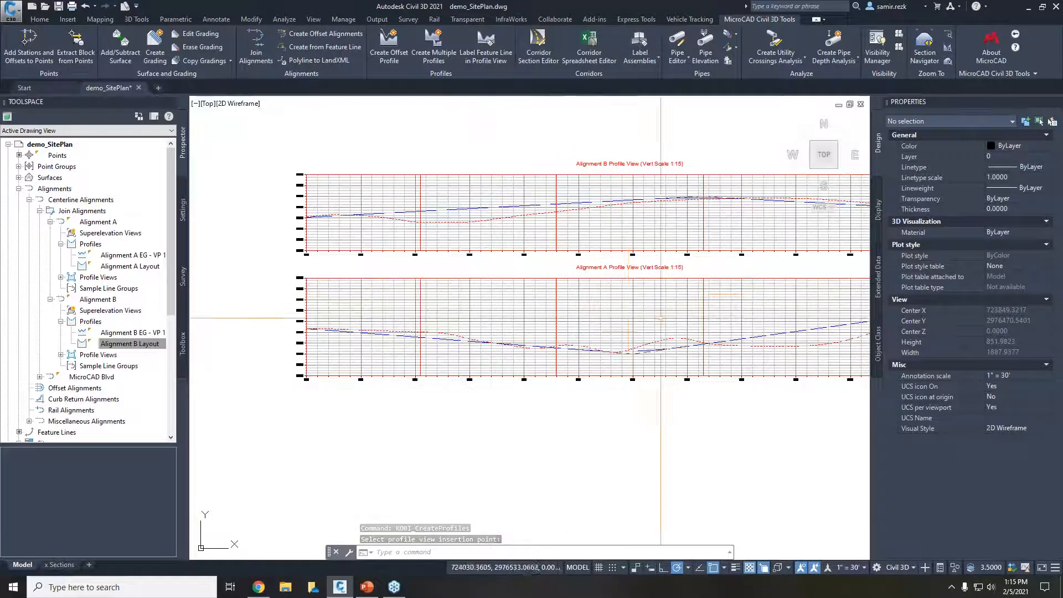
middle_drag(672, 344, 603, 356)
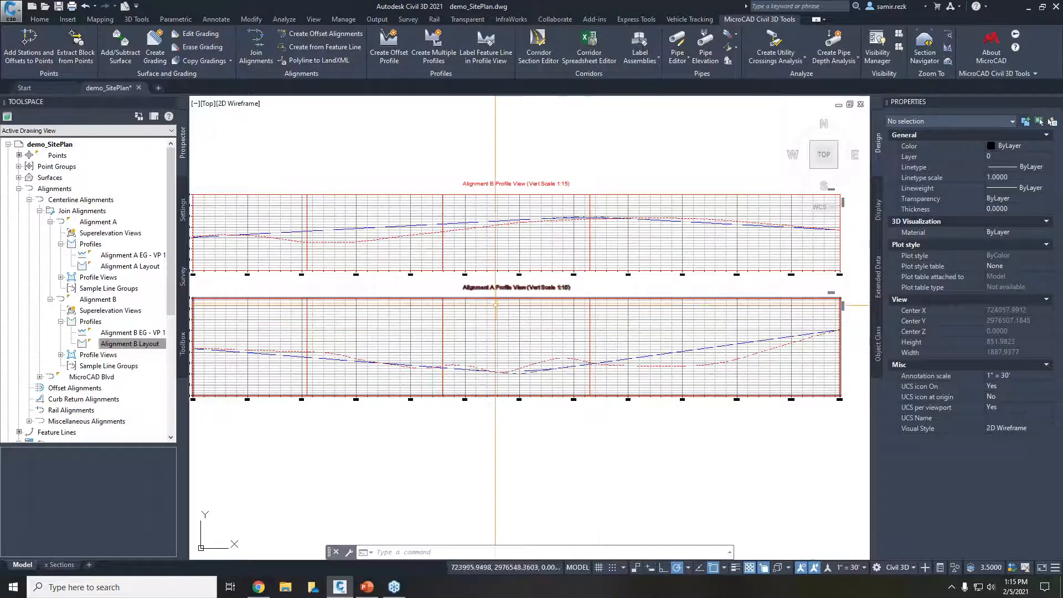
Examine the stacked profile views of Alignment A and Alignment B, and return to the curved alignments with the original profile view.
middle_drag(448, 313, 523, 291)
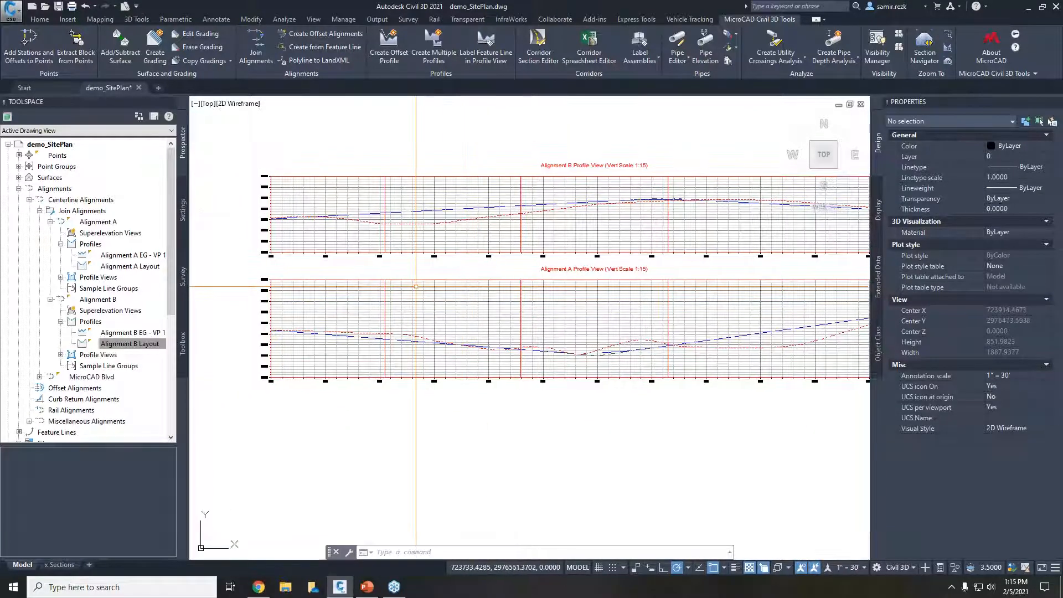
scroll(416, 286, up, 4)
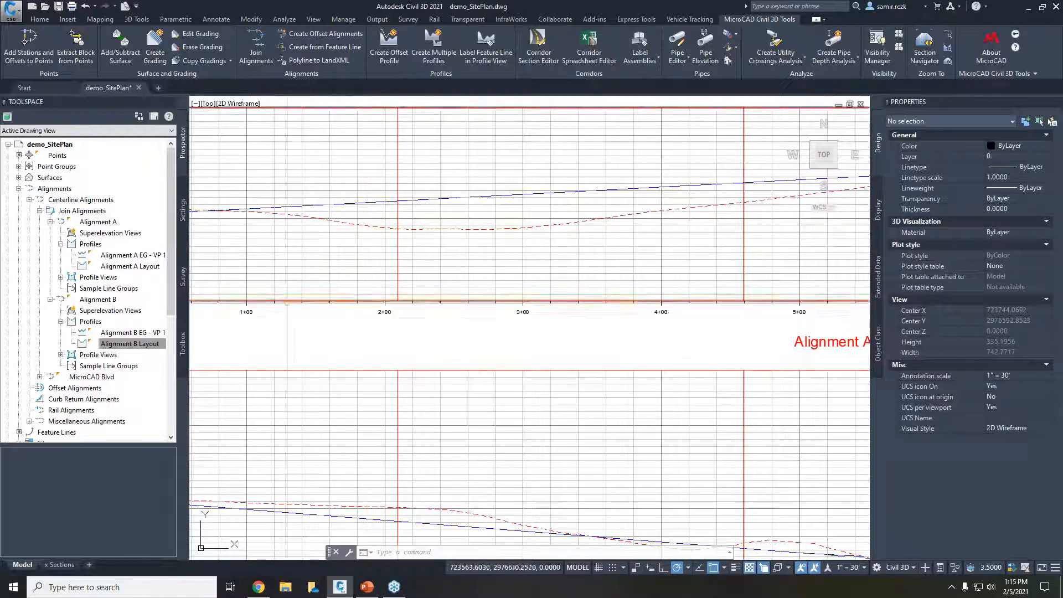
scroll(421, 264, down, 4)
middle_drag(591, 339, 574, 340)
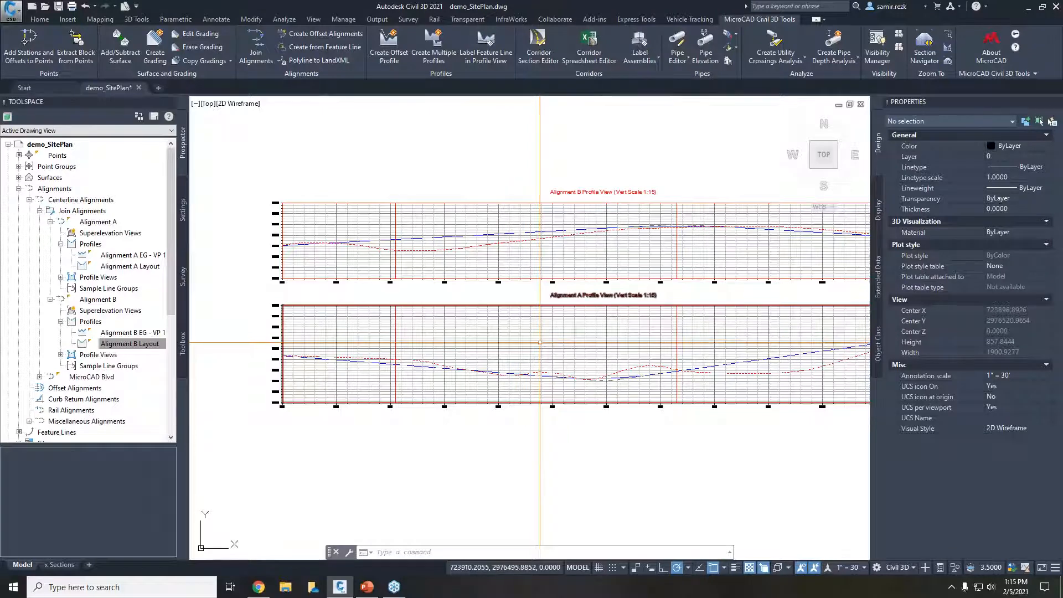
scroll(537, 339, down, 2)
middle_drag(538, 339, 486, 230)
middle_drag(452, 395, 548, 309)
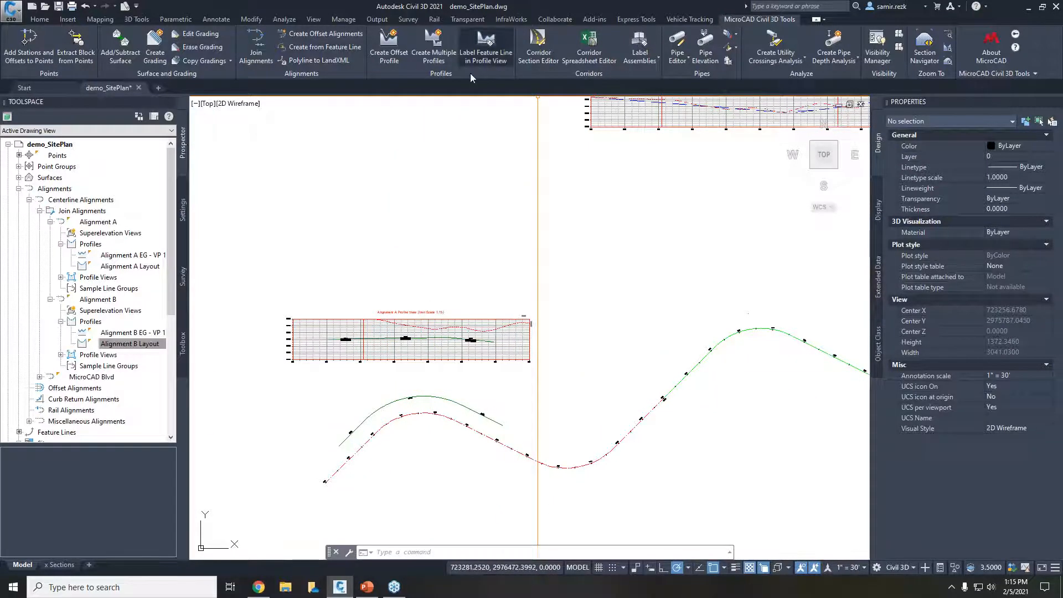
Erase all the "Grade" text labels in the original Alignment A profile view by selecting similar text.
scroll(473, 324, up, 6)
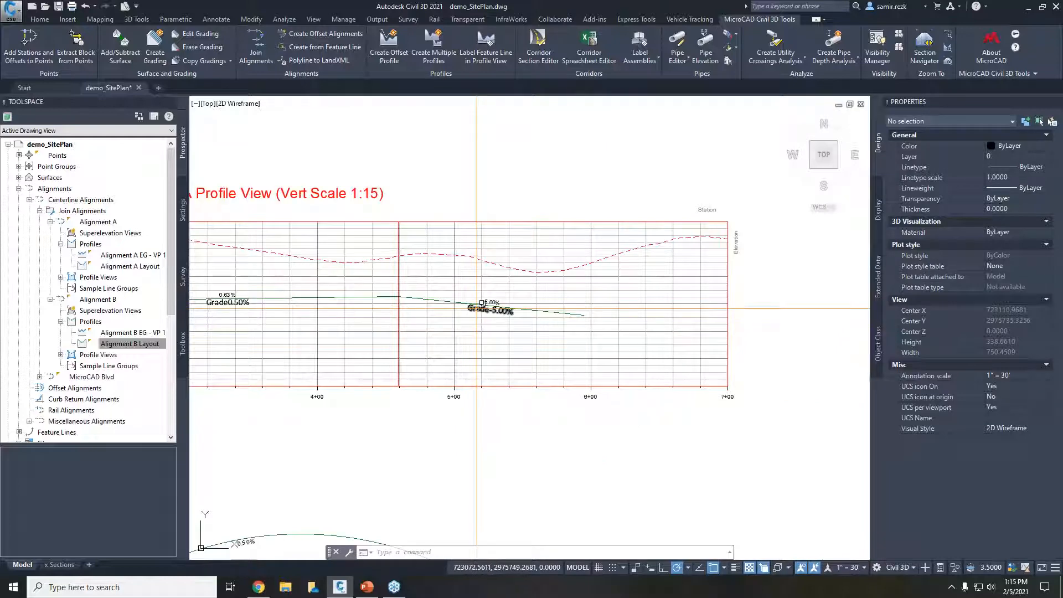
click(485, 309)
click(520, 350)
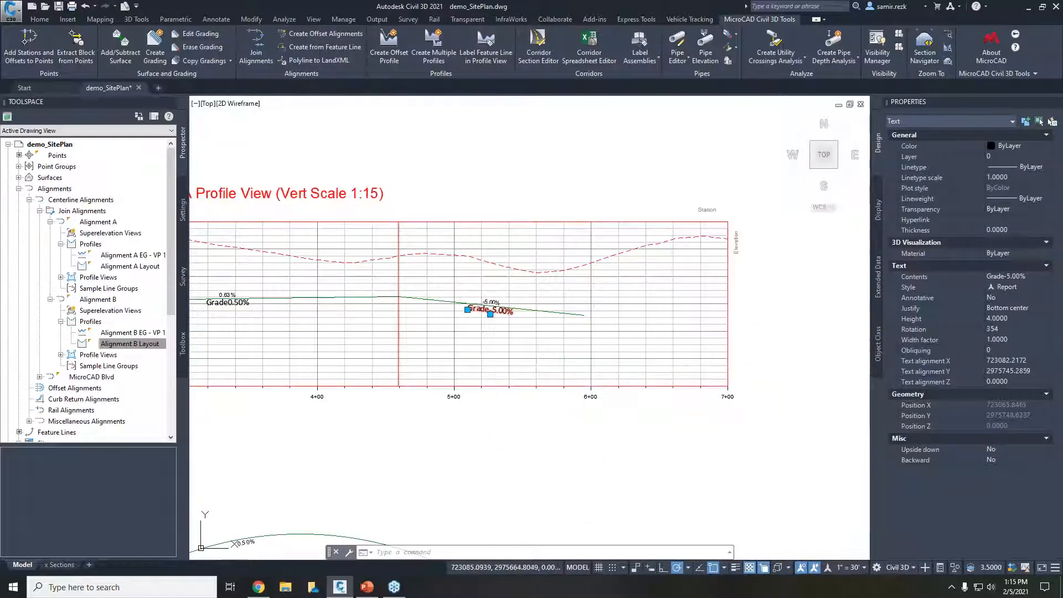
right_click(492, 228)
click(501, 419)
key(Delete)
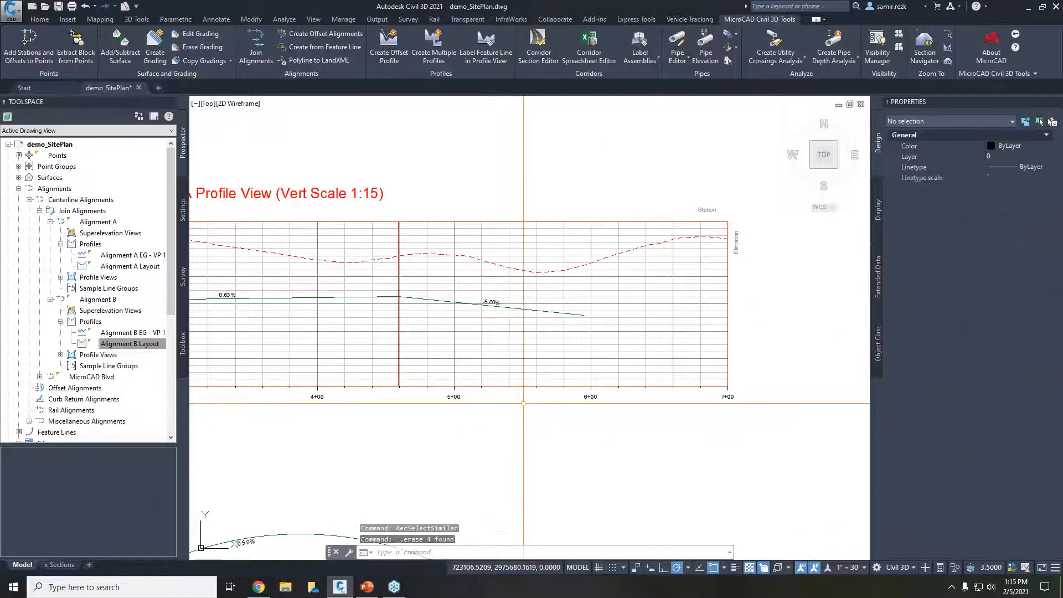
Examine the grade labels along the projected feature line in the Alignment A profile view.
mouse_move(493, 427)
middle_down()
mouse_move(587, 267)
mouse_move(587, 282)
middle_up()
mouse_move(426, 406)
middle_down()
mouse_move(511, 351)
mouse_move(561, 365)
middle_up()
scroll(559, 364, down, 2)
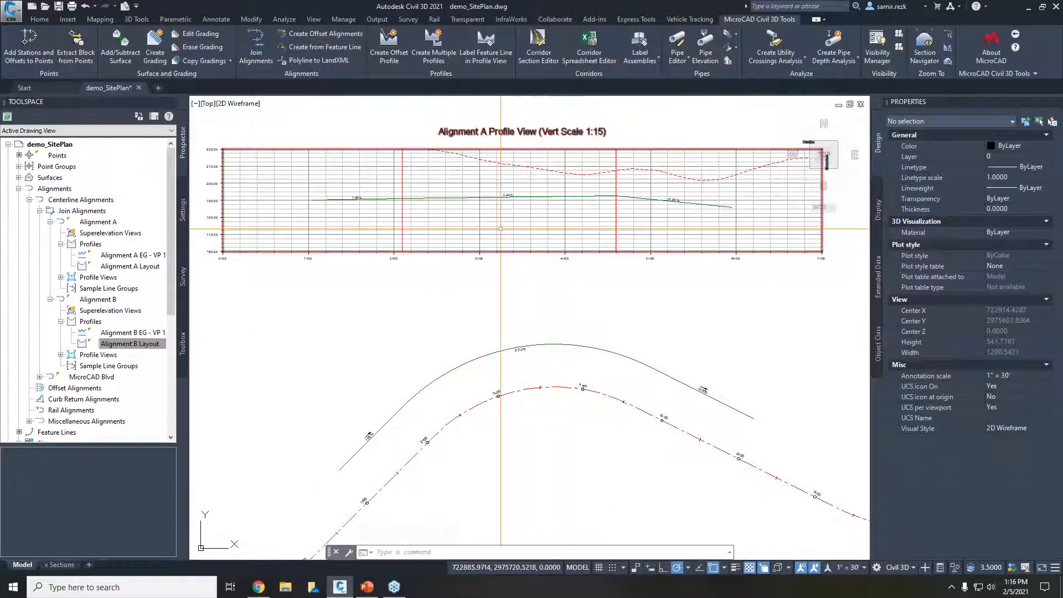
scroll(357, 198, up, 4)
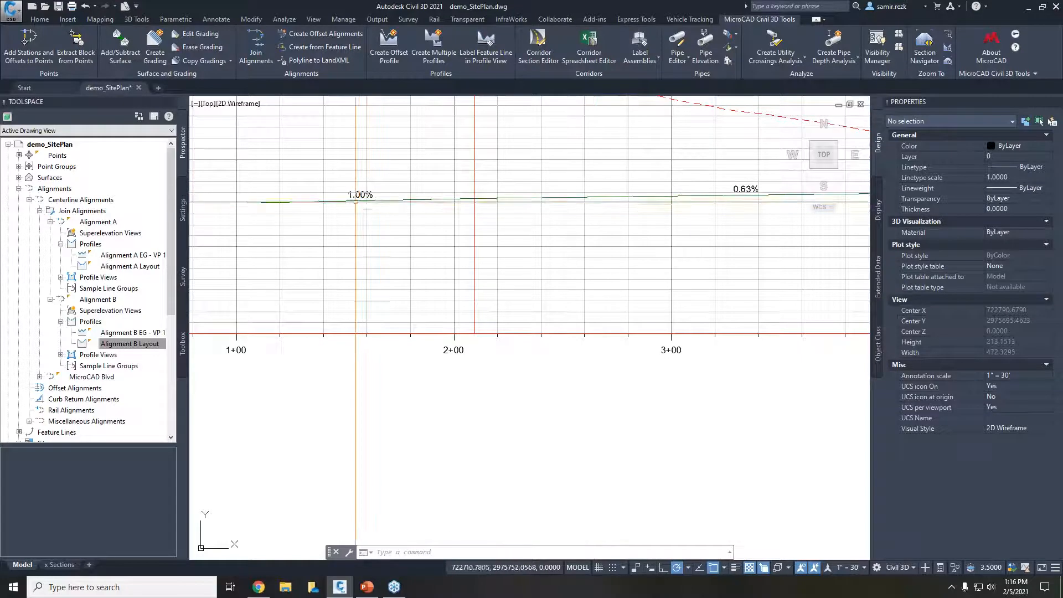
middle_drag(355, 202, 382, 243)
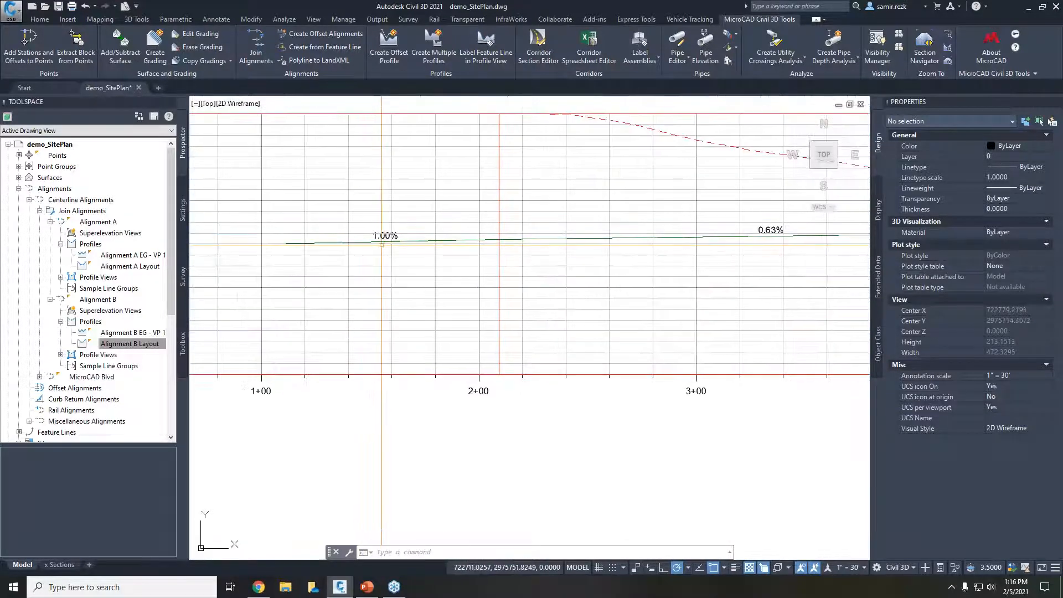
click(385, 241)
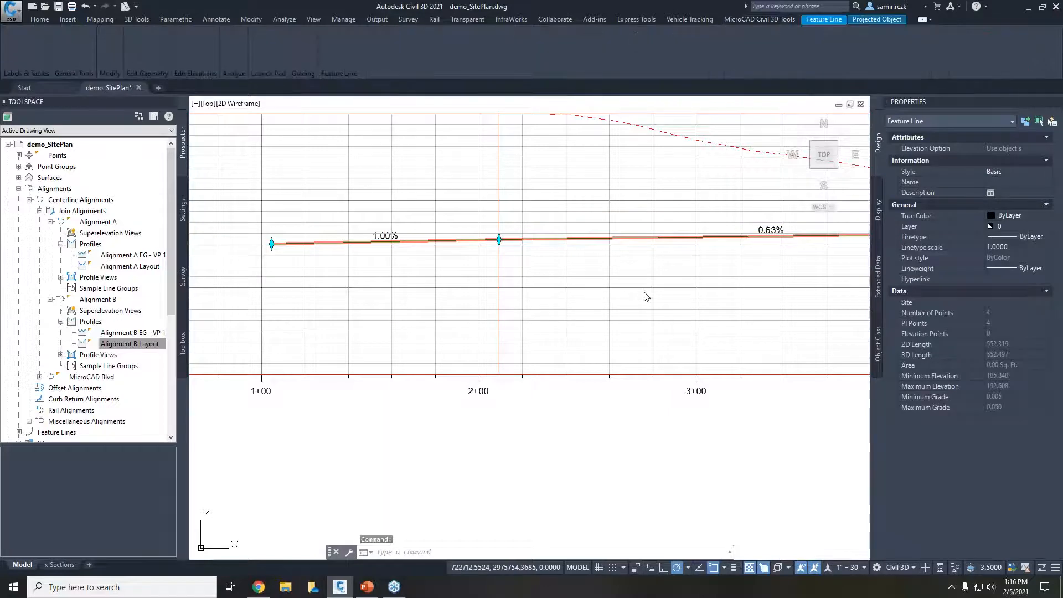
scroll(644, 293, down, 3)
scroll(508, 263, up, 4)
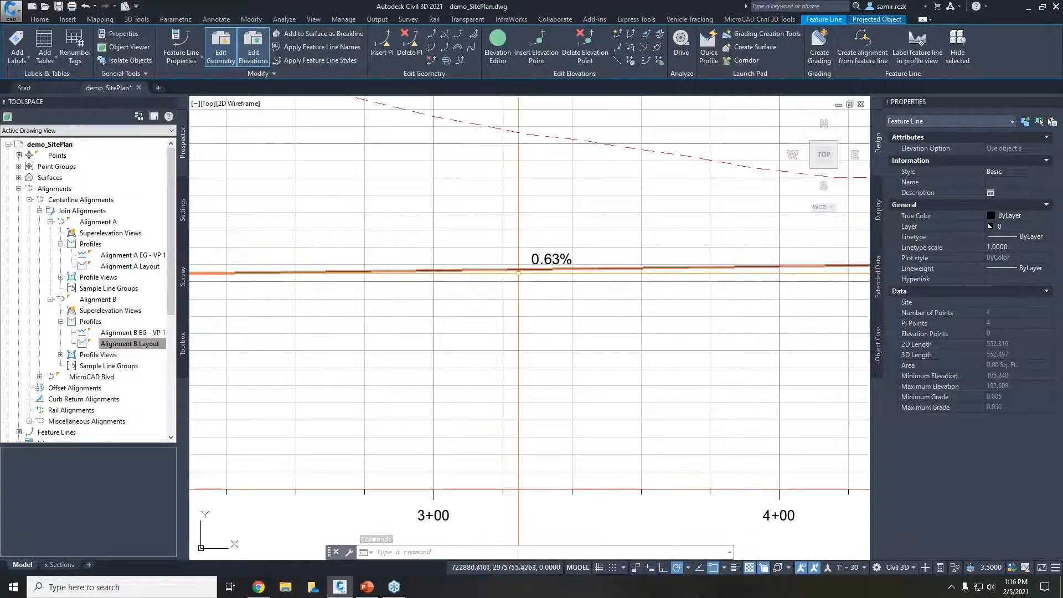
scroll(544, 263, down, 2)
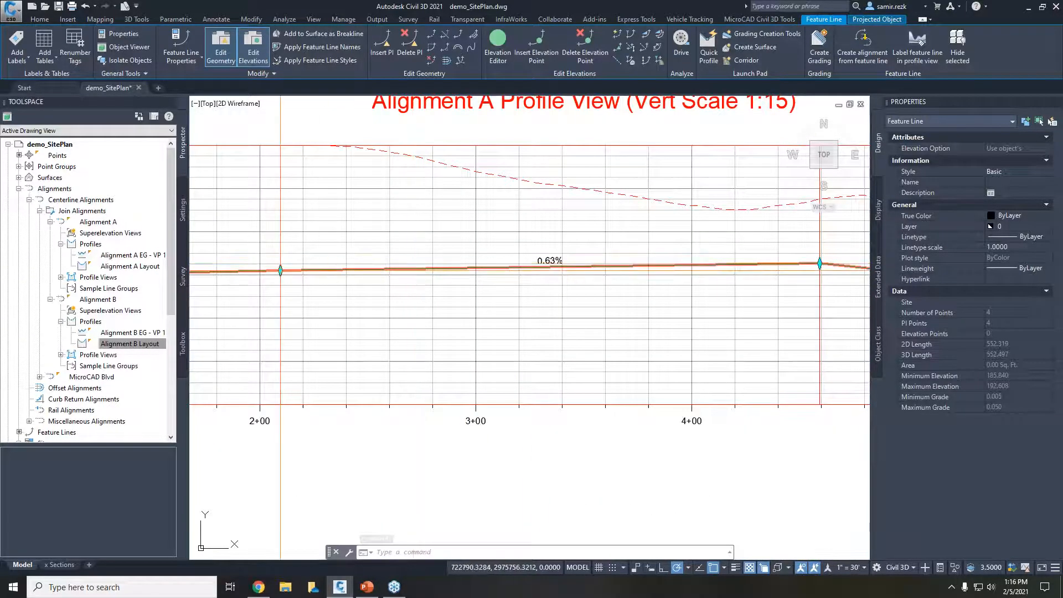
Compare the feature line's grade labels in plan with those of its projection in the profile view.
scroll(443, 200, down, 2)
middle_drag(591, 436, 671, 310)
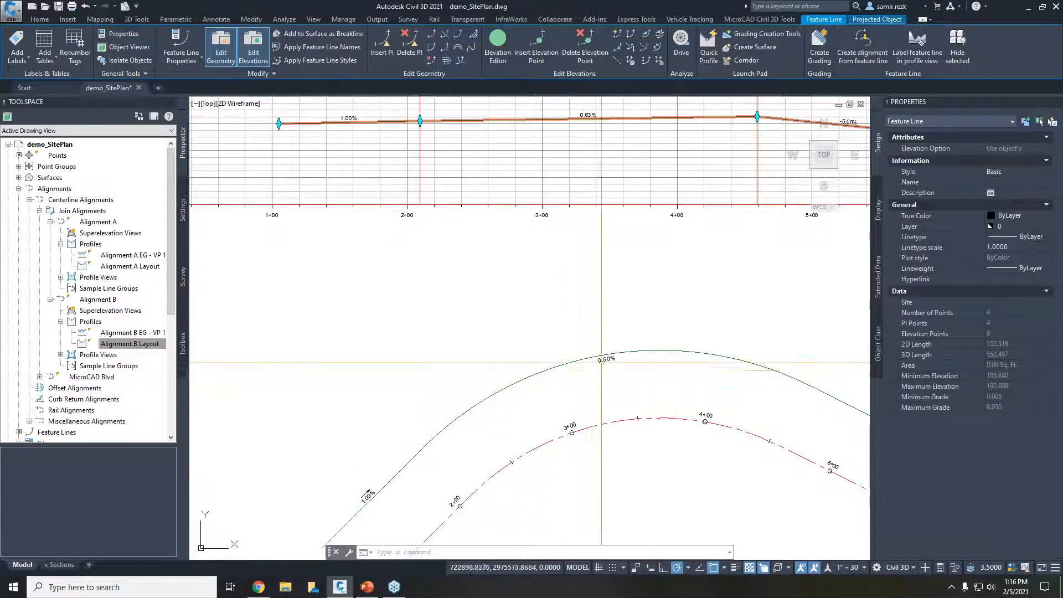
middle_drag(623, 362, 412, 357)
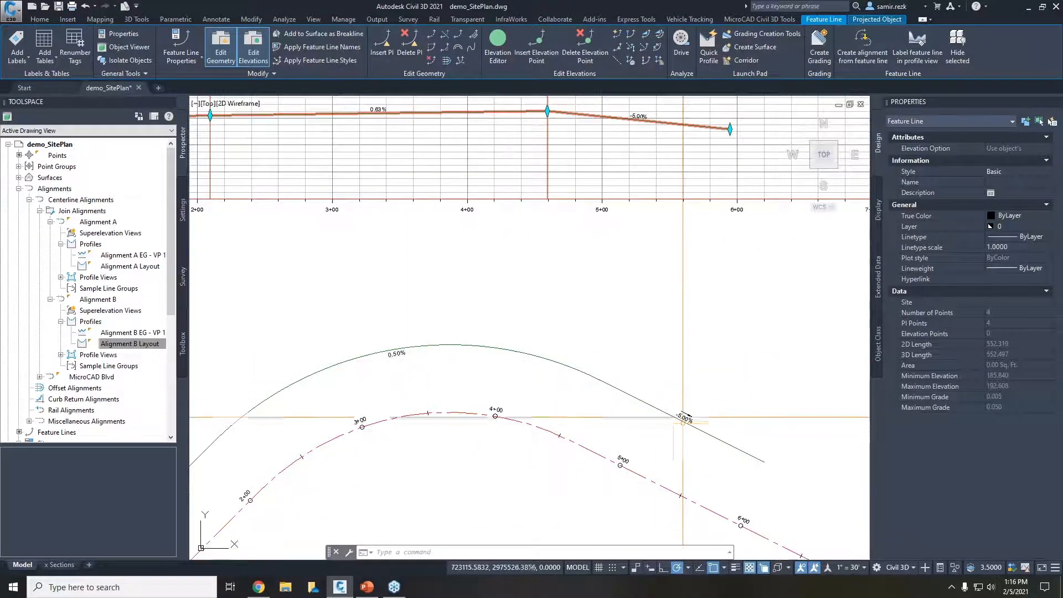
middle_drag(600, 311, 768, 351)
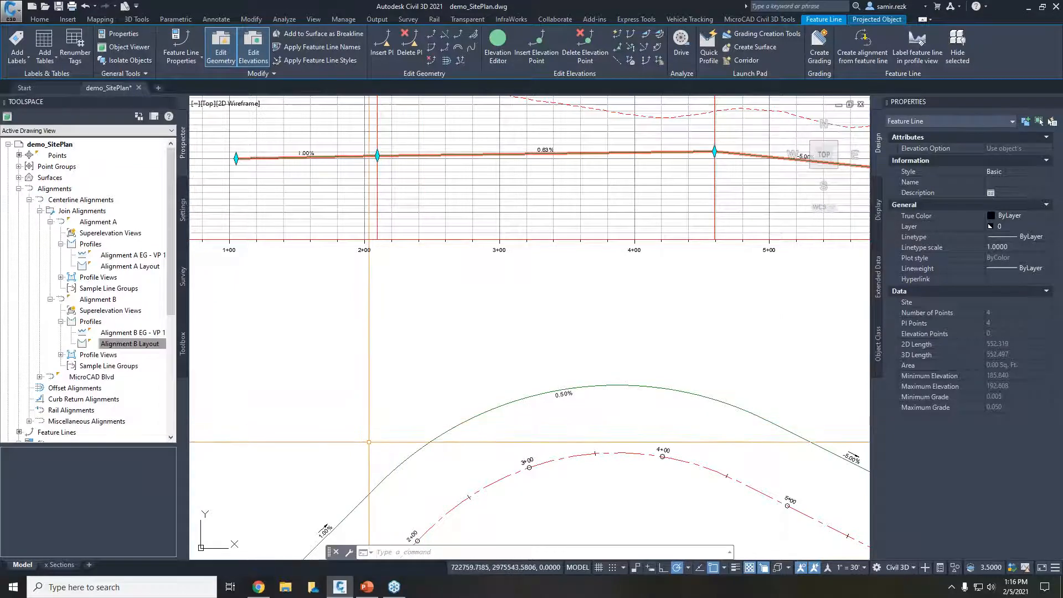
key(Escape)
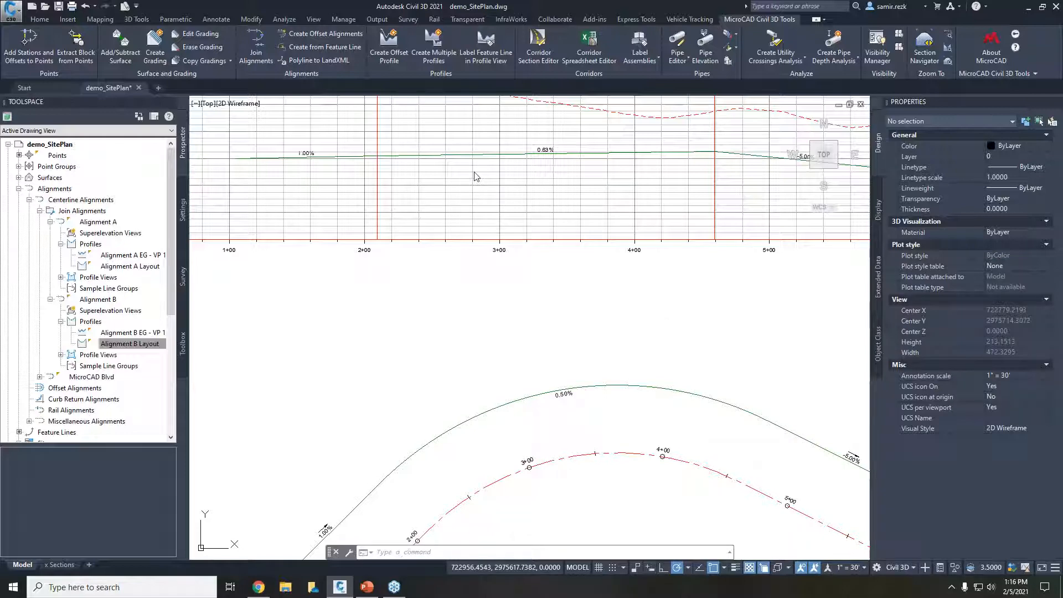
click(437, 175)
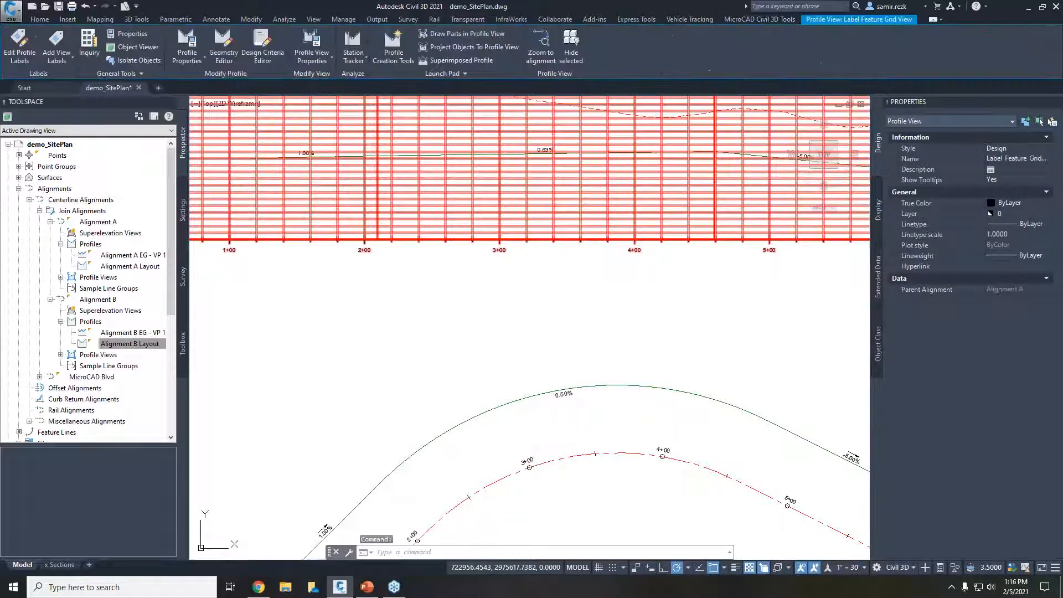
key(Escape)
key(Escape)
click(392, 206)
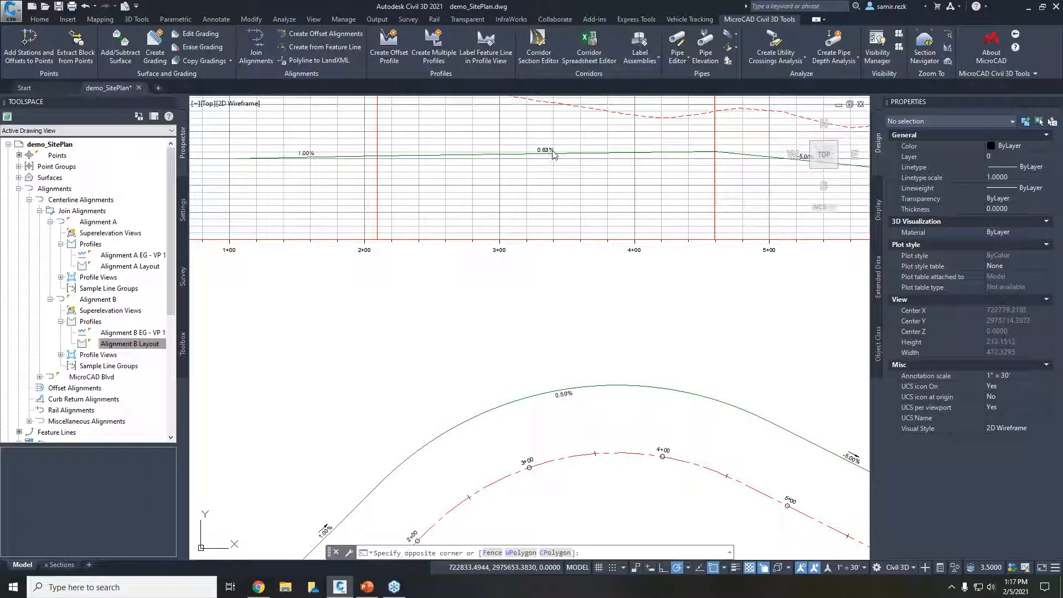
middle_drag(582, 337, 580, 328)
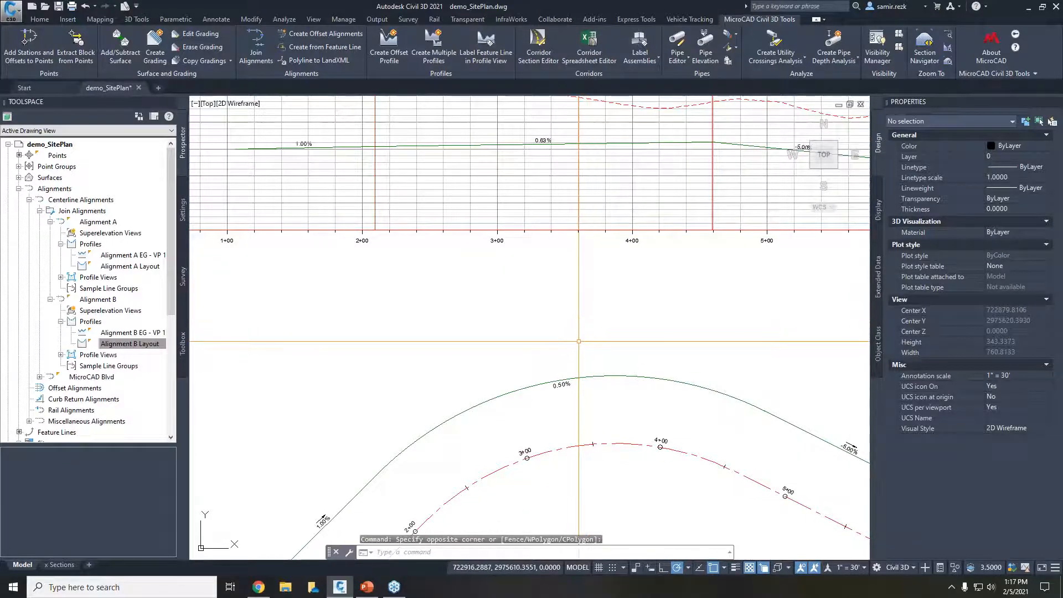
Label the curved feature line in the profile view with Grade labels, Annotative text style, prefix "Grade:", suffix %, height 4 and offset -6.
click(489, 46)
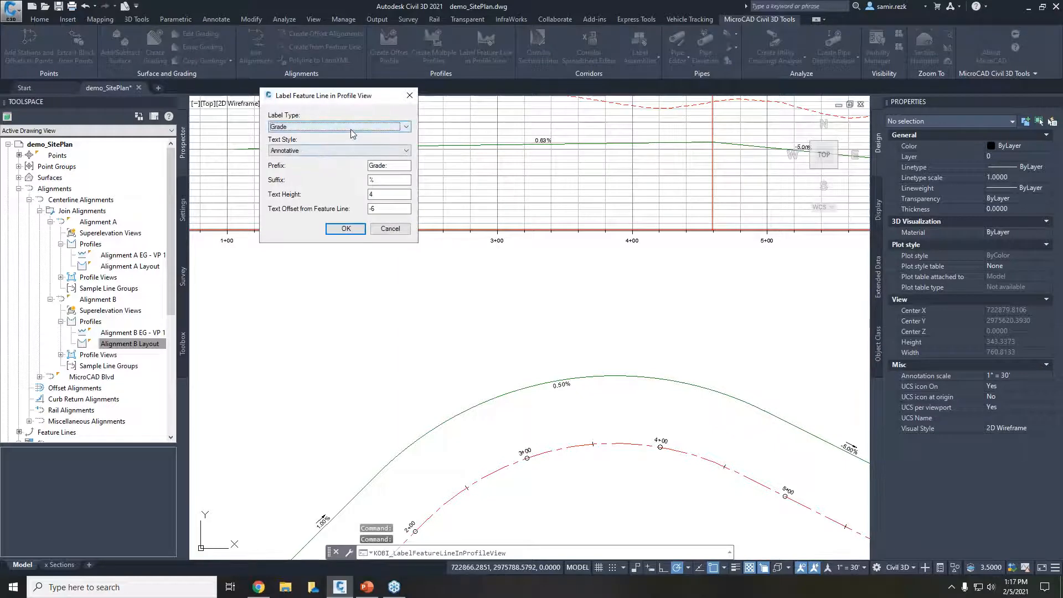
click(351, 129)
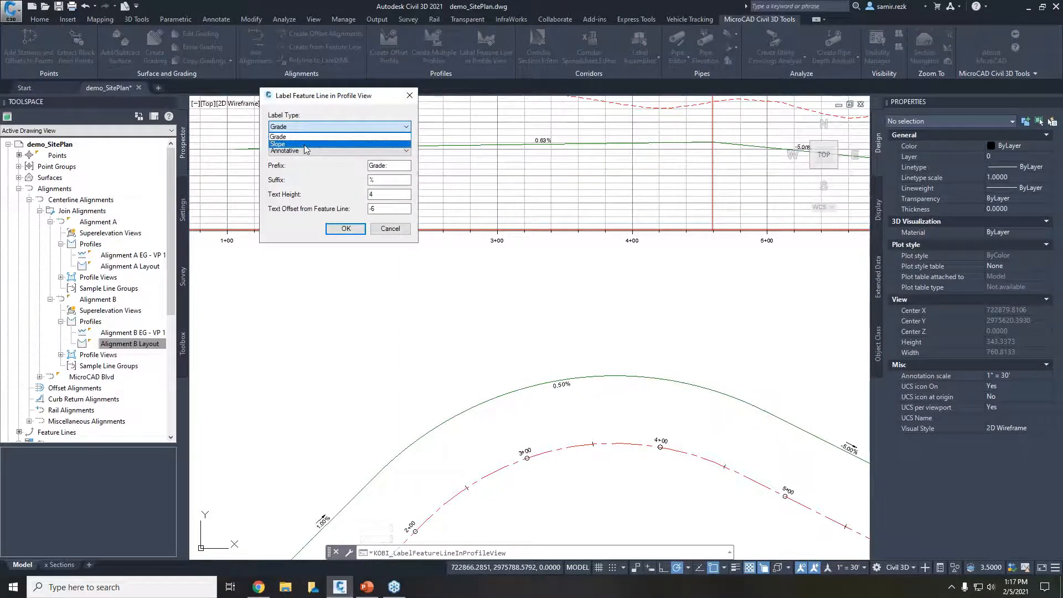
click(381, 169)
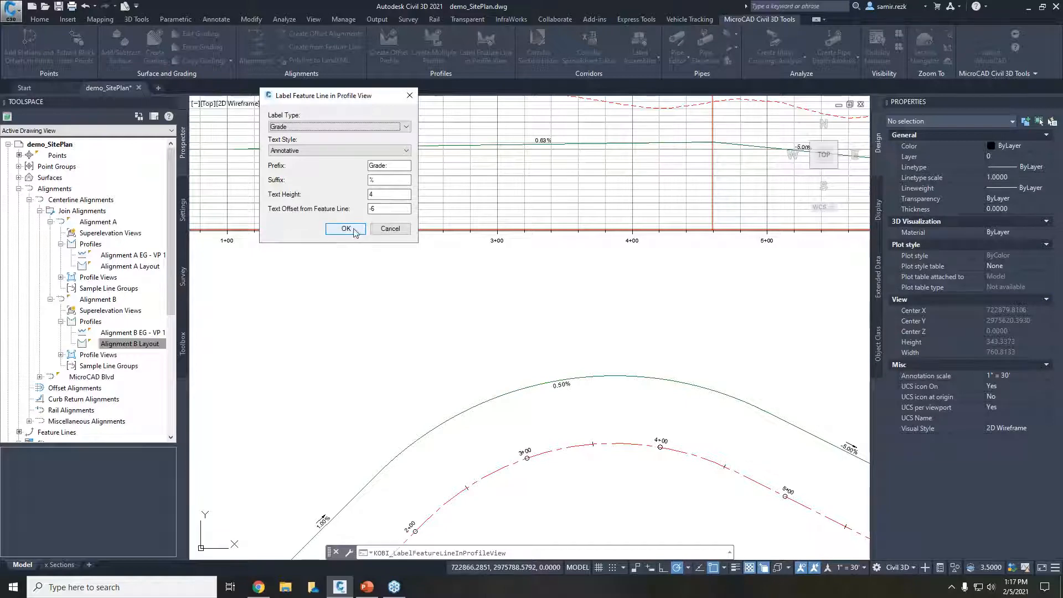
key(Return)
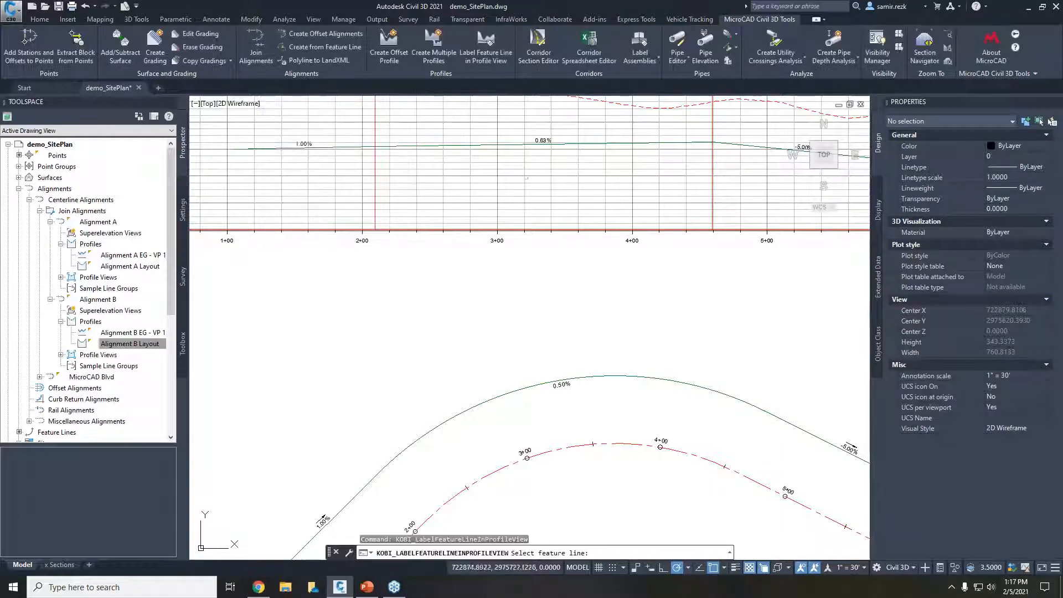
click(532, 386)
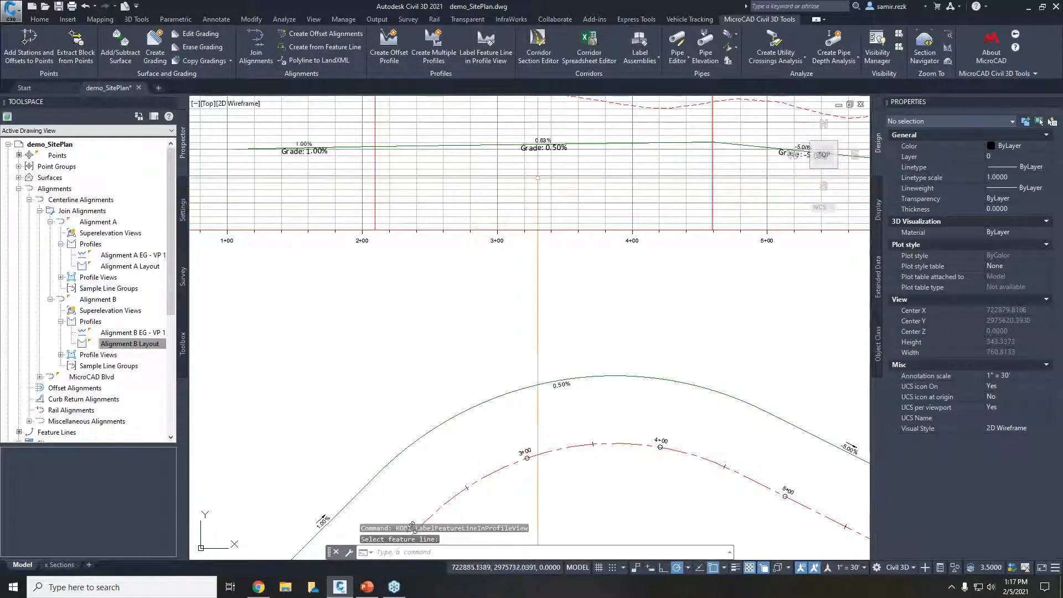
scroll(532, 155, up, 3)
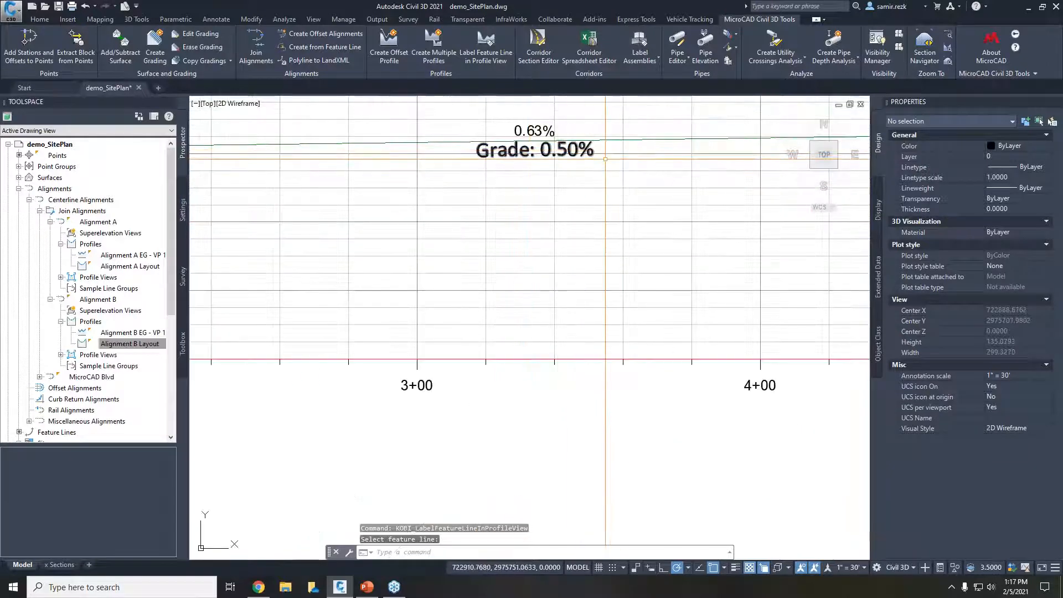
scroll(500, 158, down, 2)
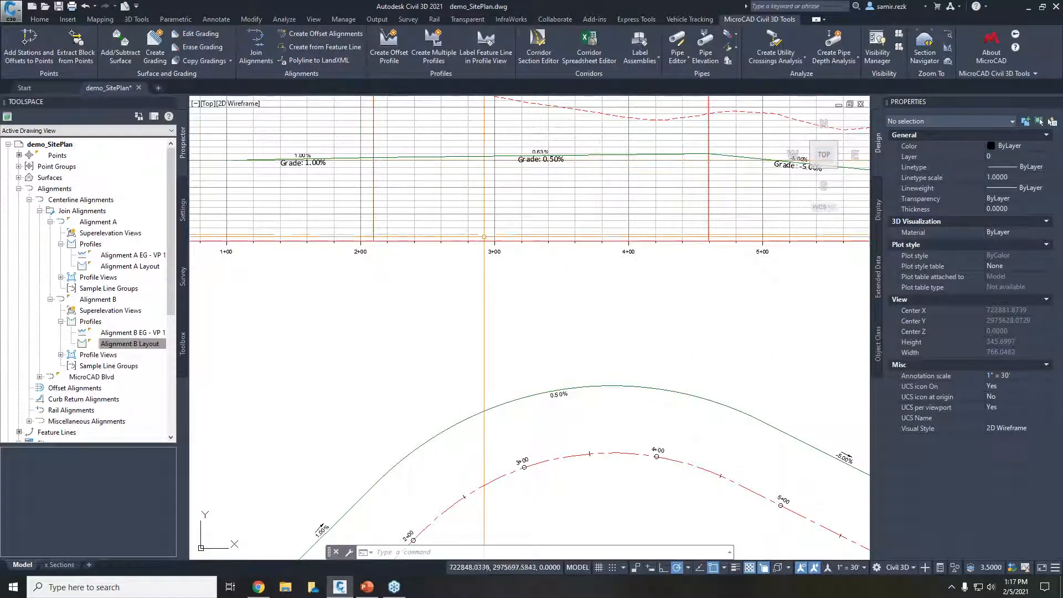
middle_drag(490, 232, 484, 241)
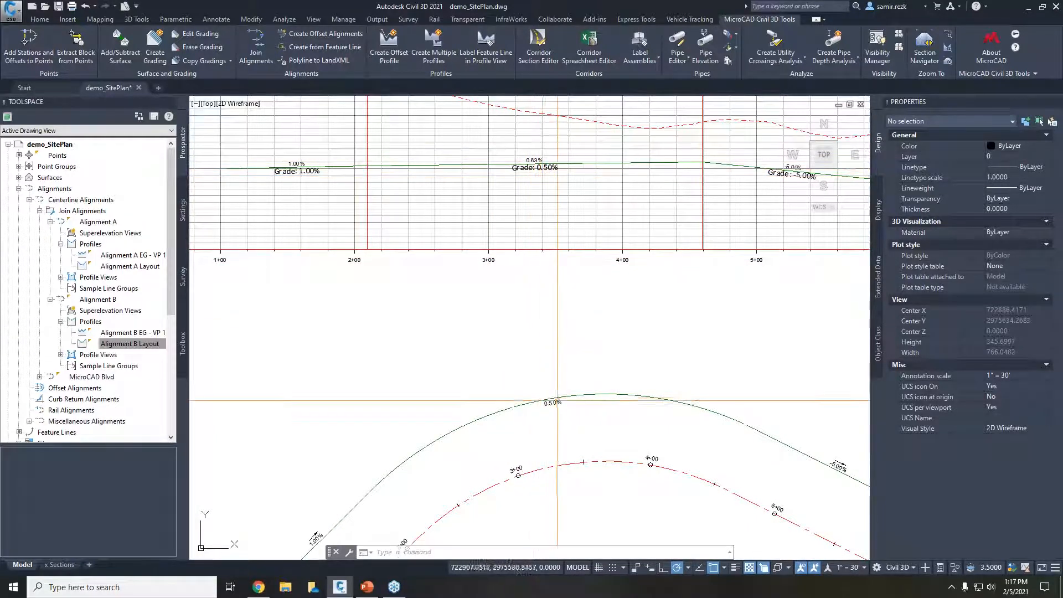
key(Escape)
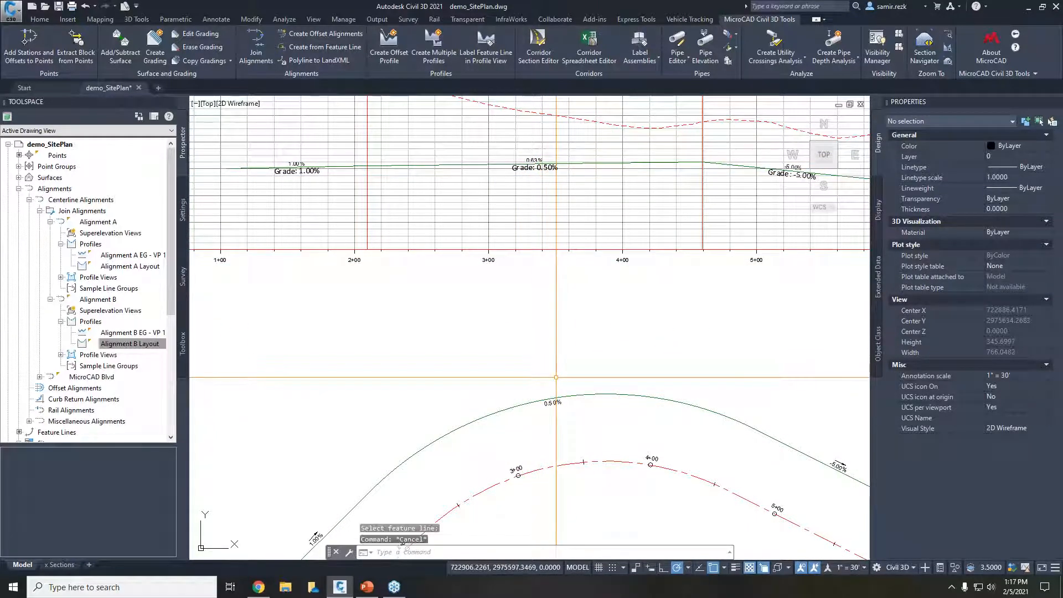
Set the grade of the feature line's curved middle segment to 1.25% with Quick Elevation Edit, and check its profile label.
click(554, 396)
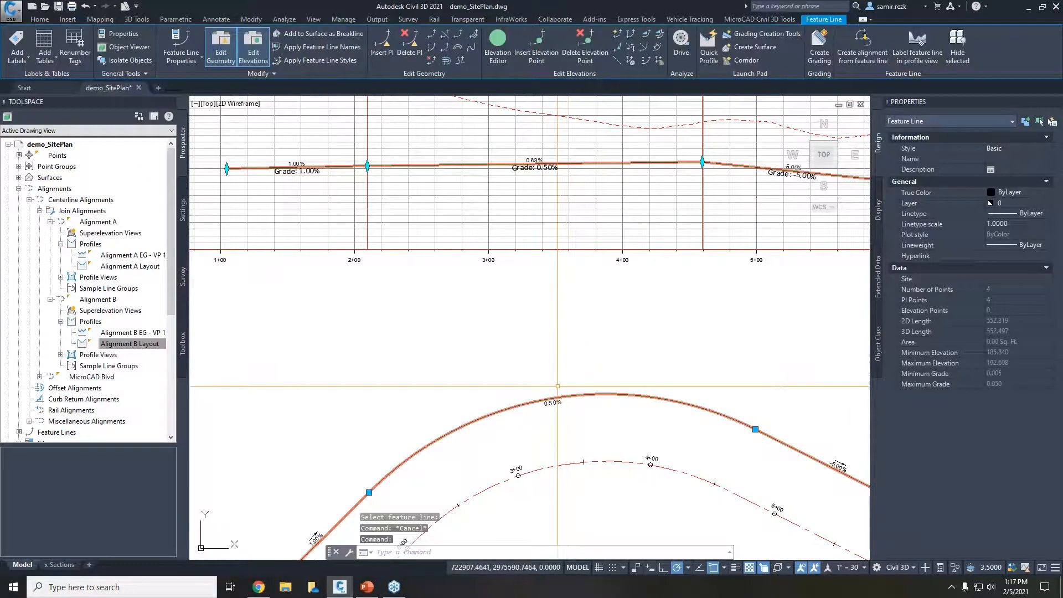
click(617, 34)
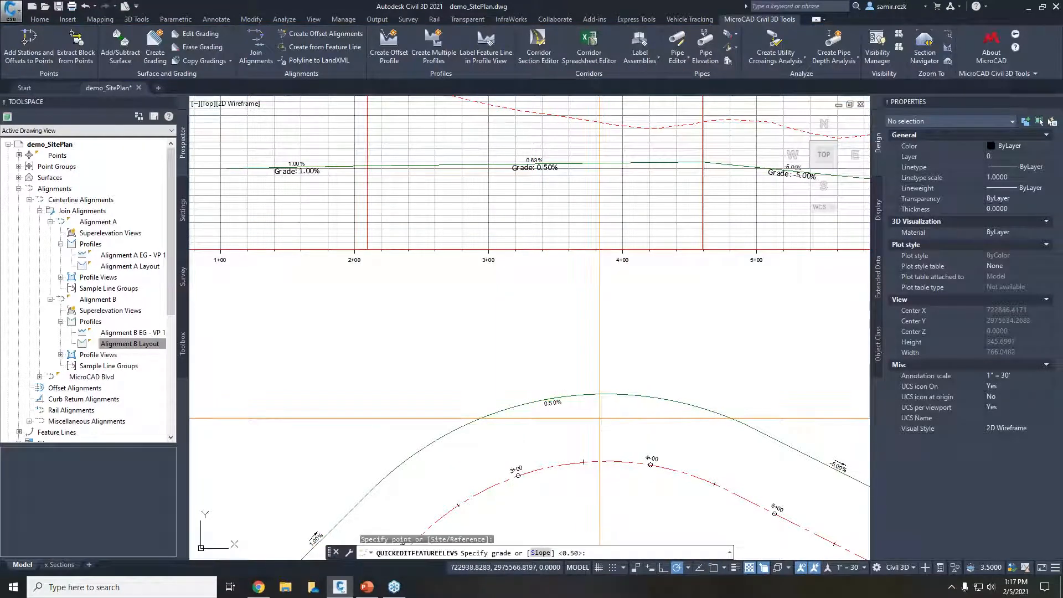
click(550, 400)
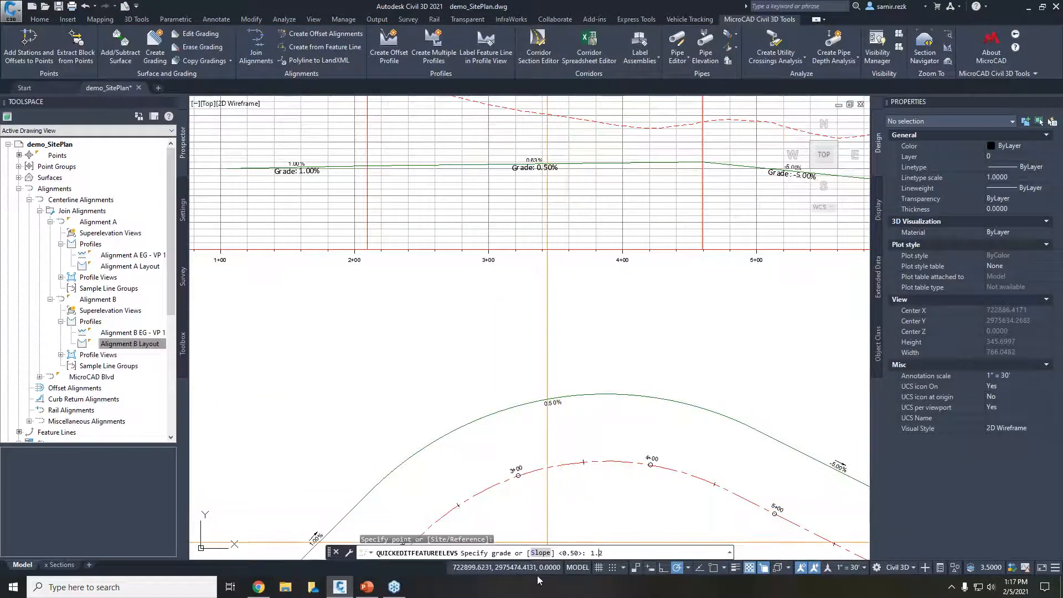
key(Return)
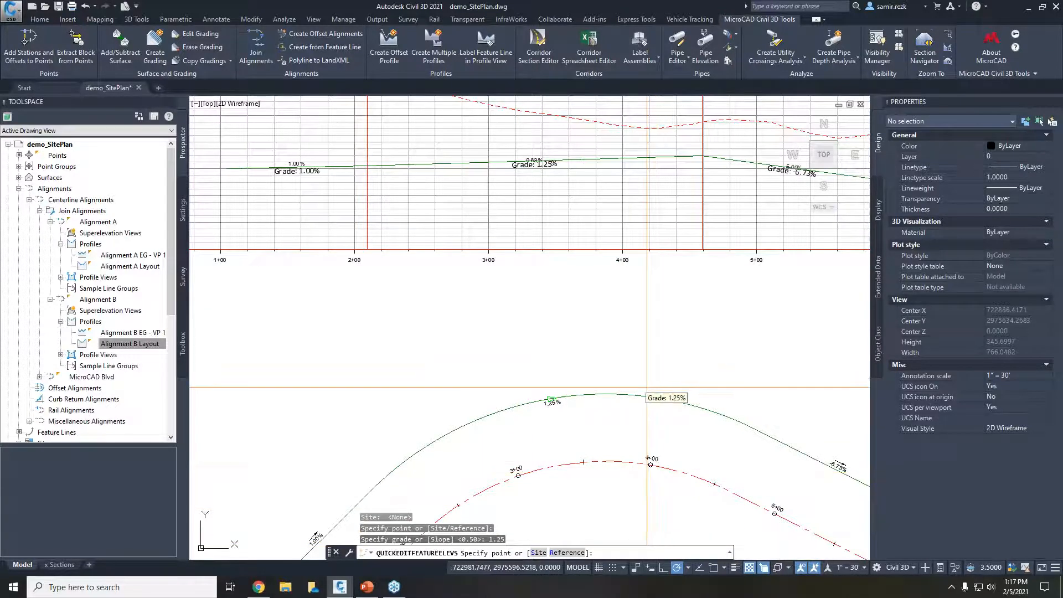
key(Escape)
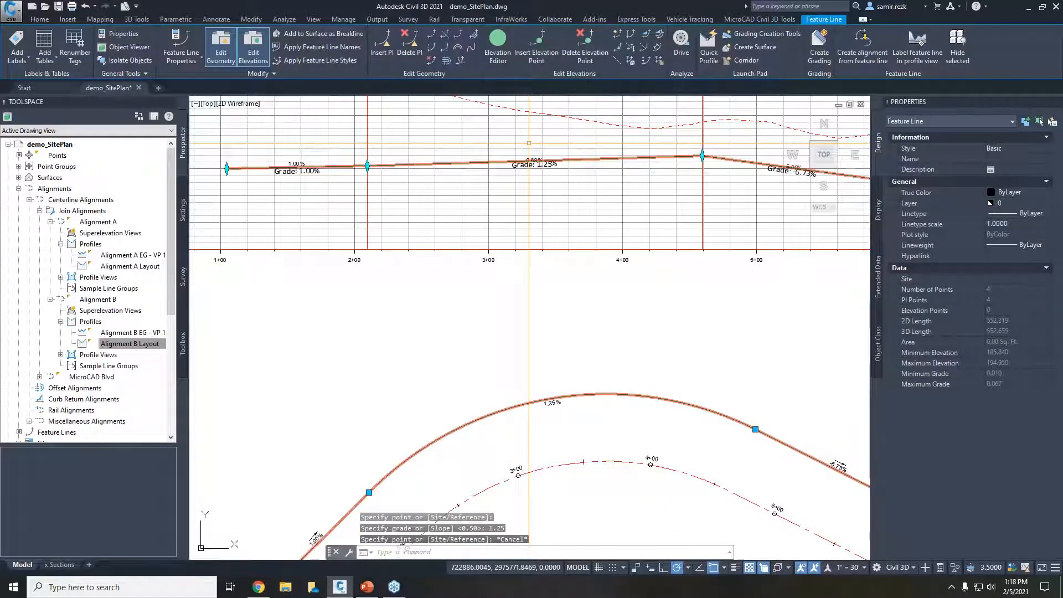
scroll(529, 145, up, 4)
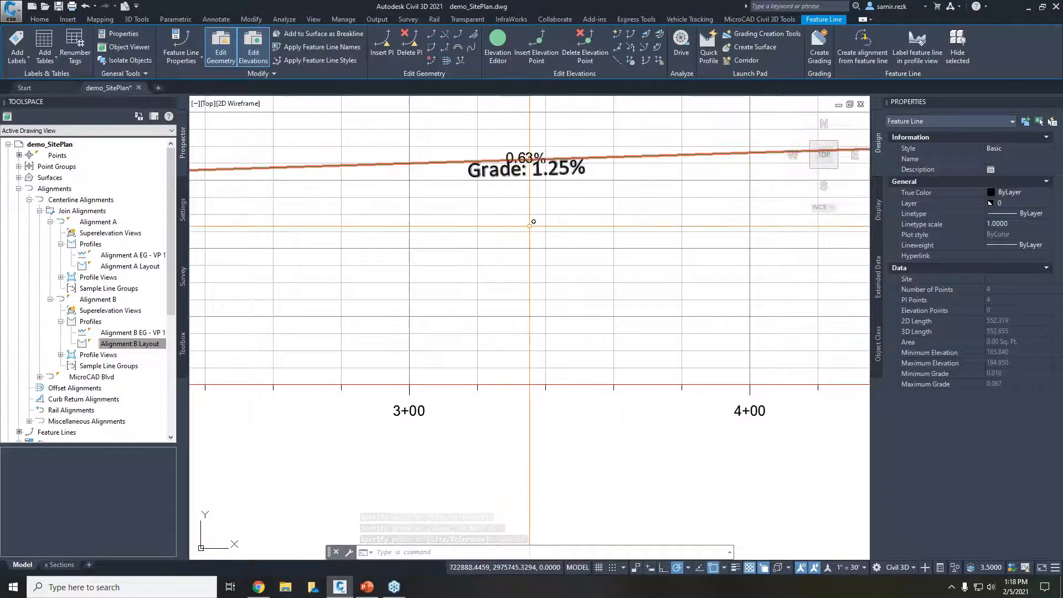
Compare the updated grade labels in the Alignment A profile view with the curved feature line's labels in plan.
key(Escape)
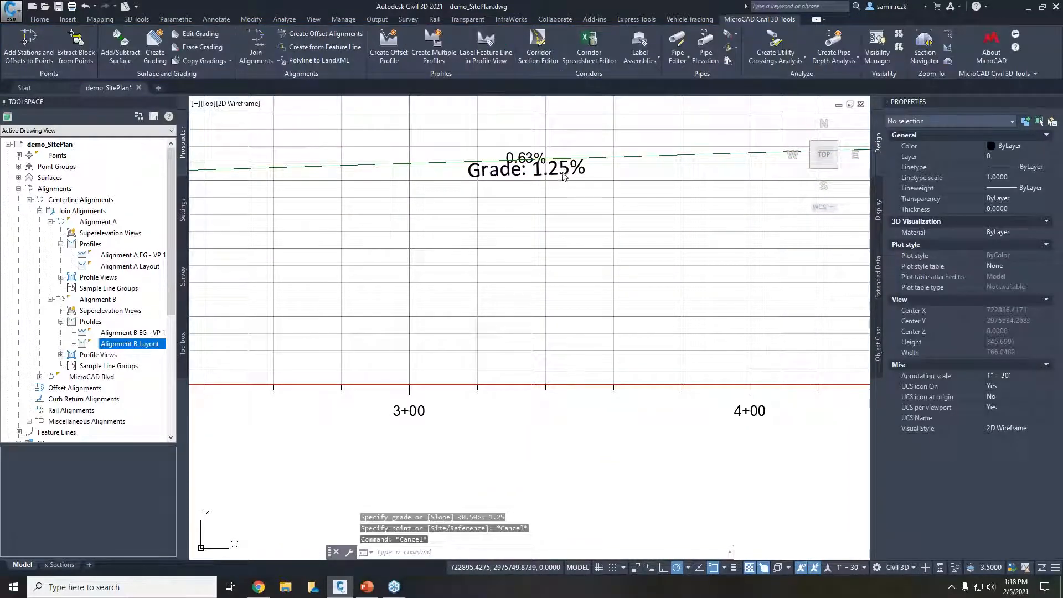
click(584, 399)
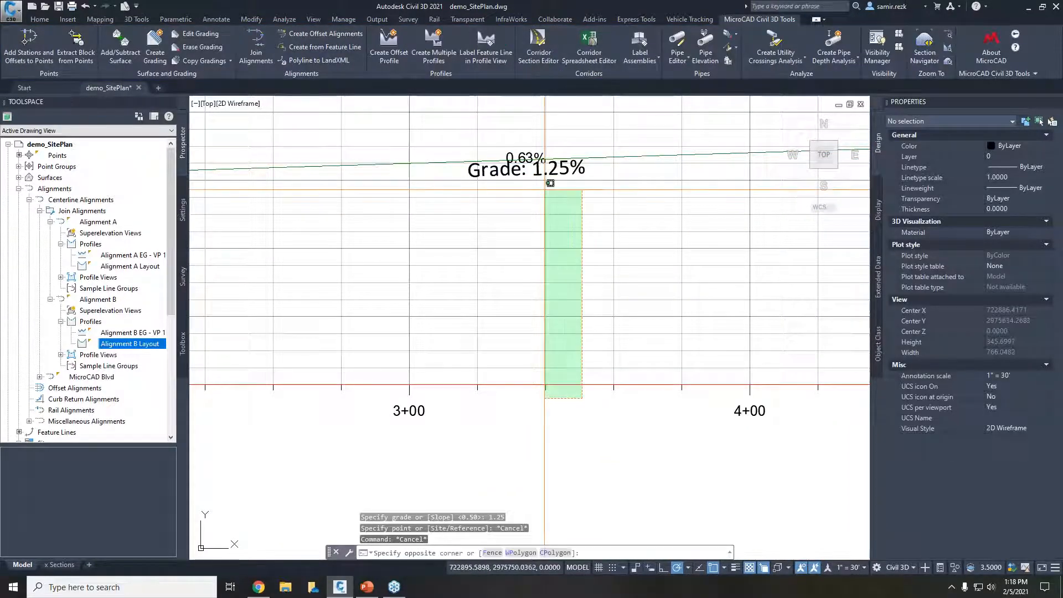
click(580, 425)
scroll(572, 422, down, 4)
scroll(579, 425, down, 3)
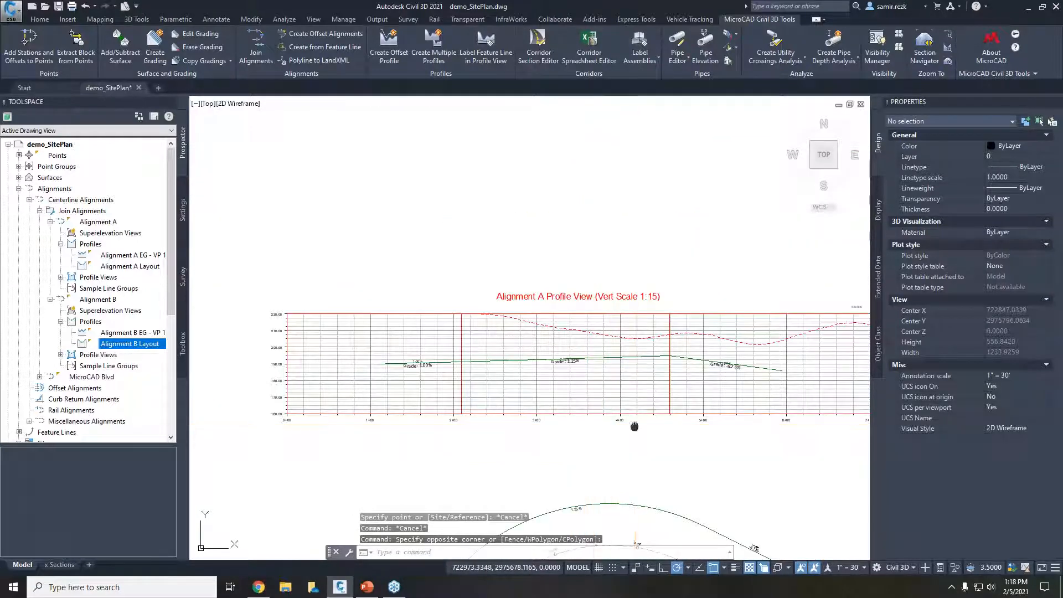
mouse_move(634, 426)
middle_down()
mouse_move(608, 391)
mouse_move(610, 343)
mouse_move(592, 337)
middle_up()
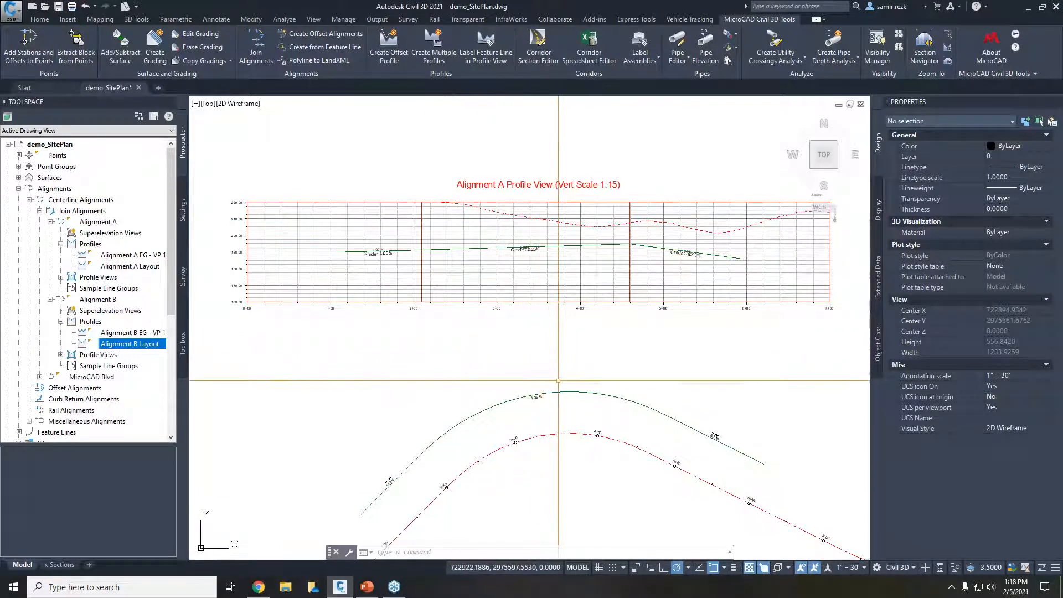
mouse_move(651, 388)
middle_down()
mouse_move(664, 363)
mouse_move(654, 358)
middle_up()
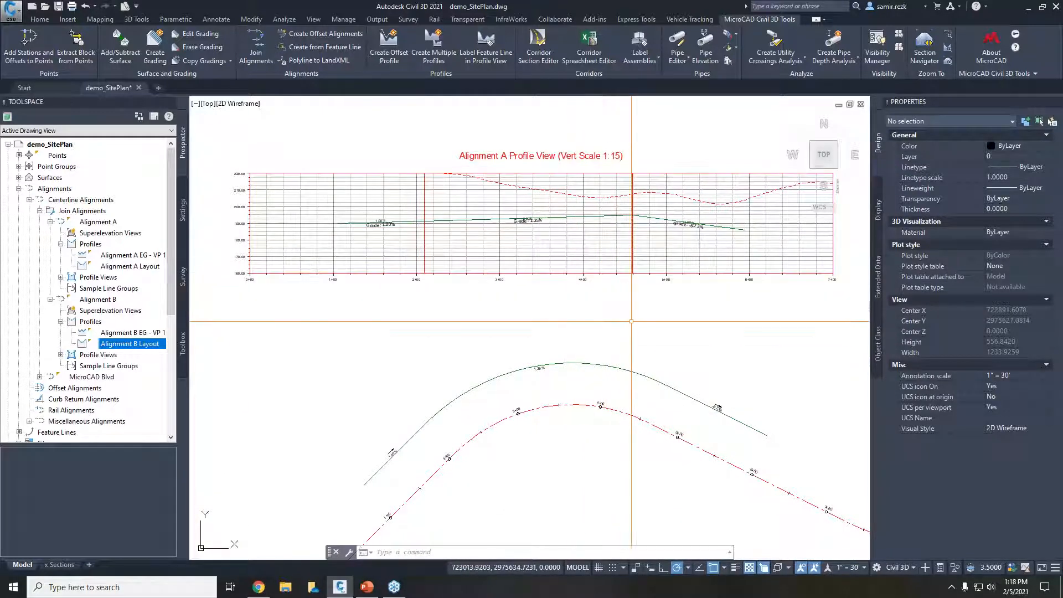
middle_drag(632, 325, 630, 332)
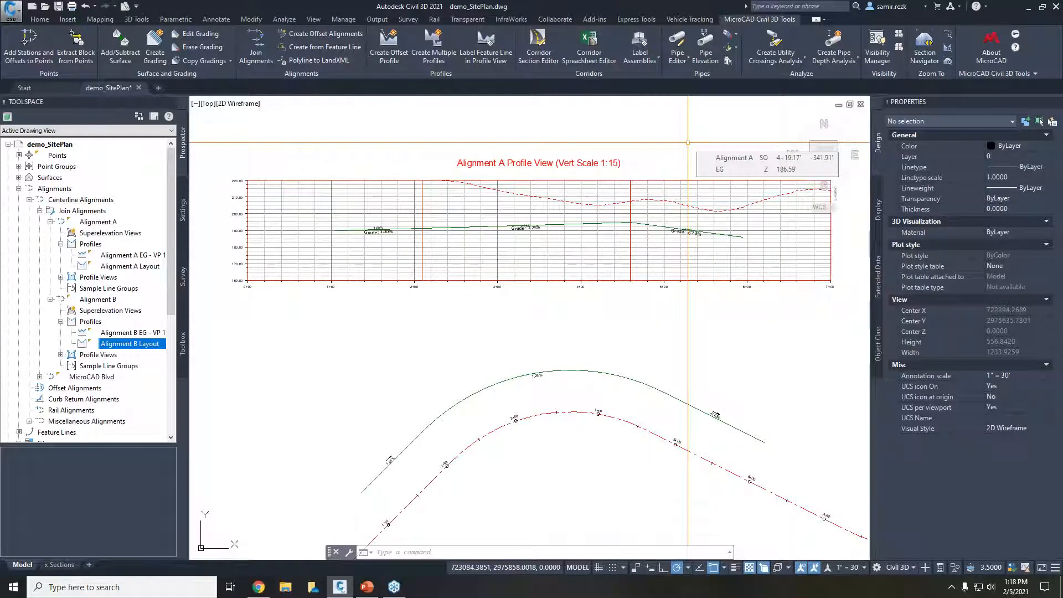
Look over the two adjoining alignments and the feature line in plan together with the Alignment A profile view.
scroll(686, 144, down, 2)
mouse_move(679, 256)
middle_down()
mouse_move(646, 267)
mouse_move(441, 259)
middle_up()
click(533, 293)
key(Escape)
key(Escape)
key(Escape)
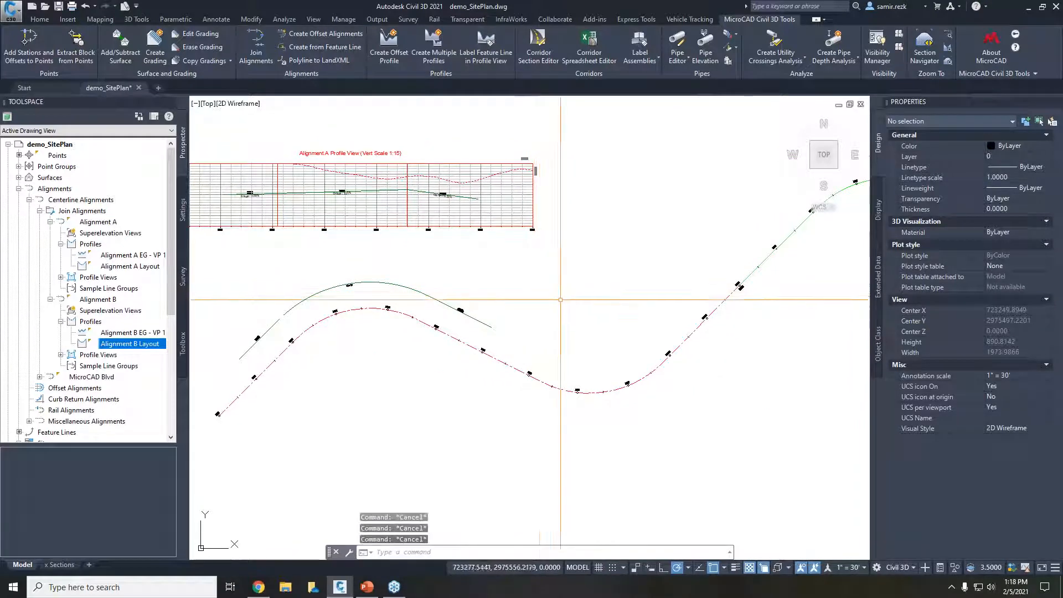
middle_drag(637, 294, 555, 325)
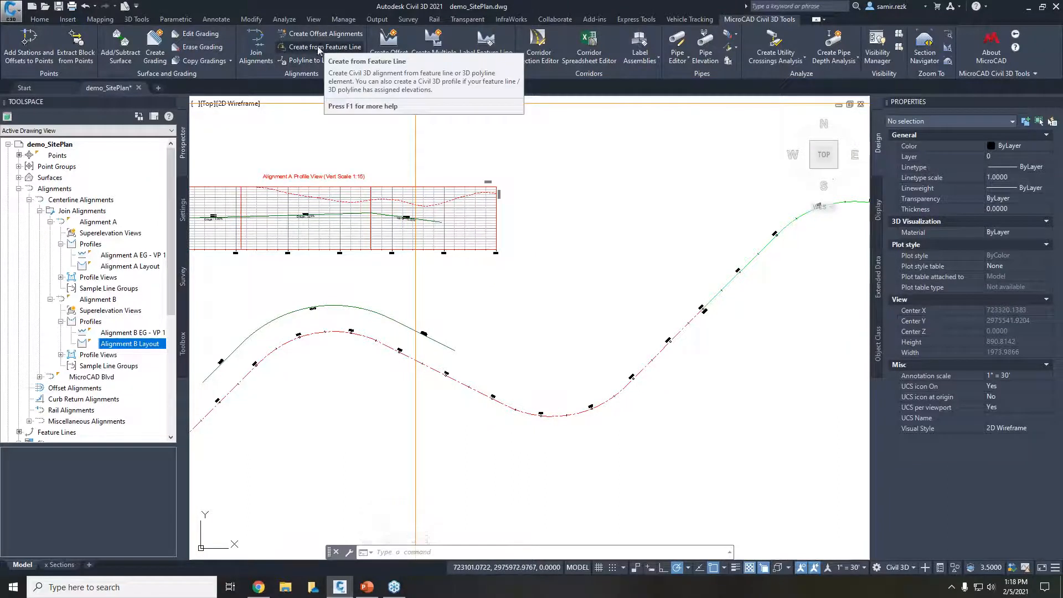
middle_drag(346, 232, 520, 194)
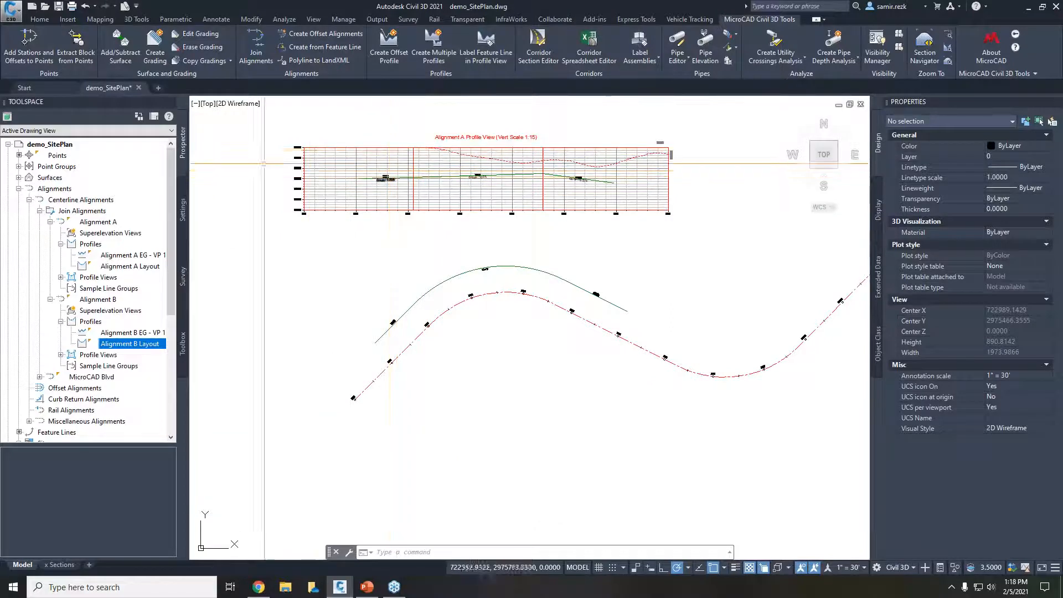
Review the built-in Civil 3D commands for creating alignments, including Create Alignment from Objects.
click(40, 20)
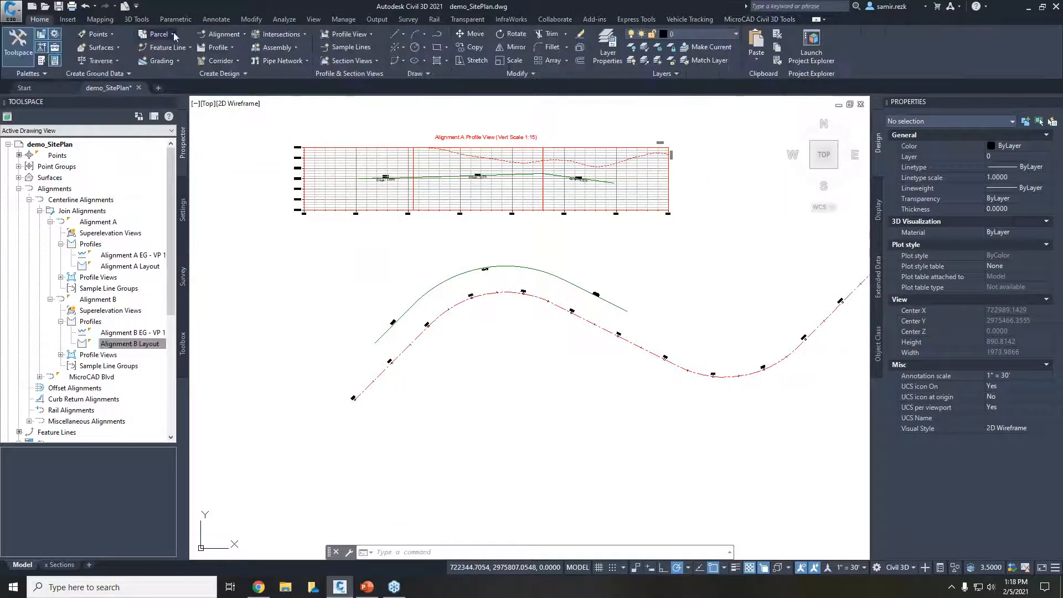
click(237, 36)
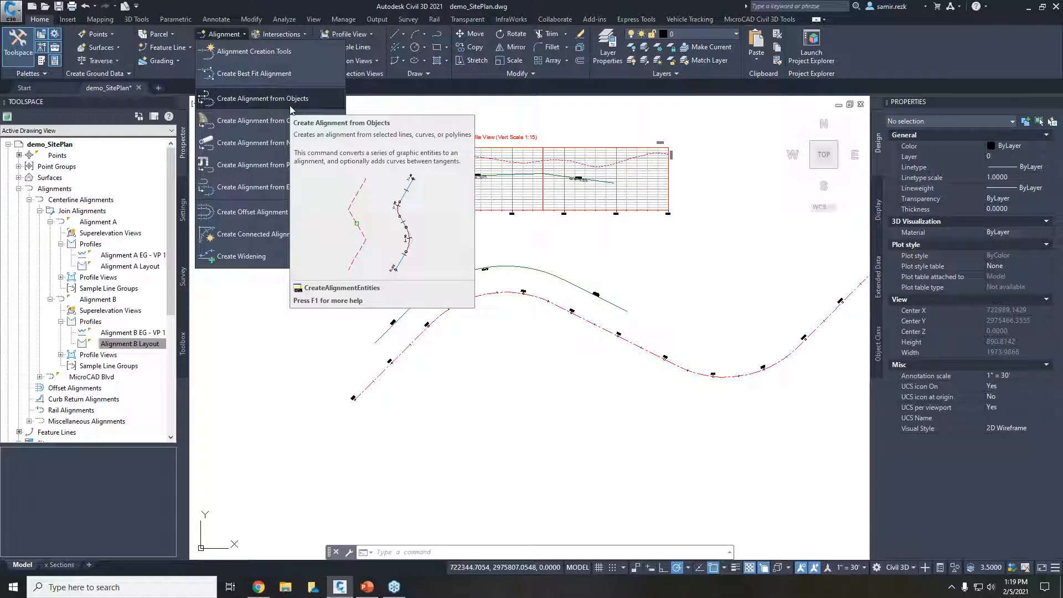
click(491, 287)
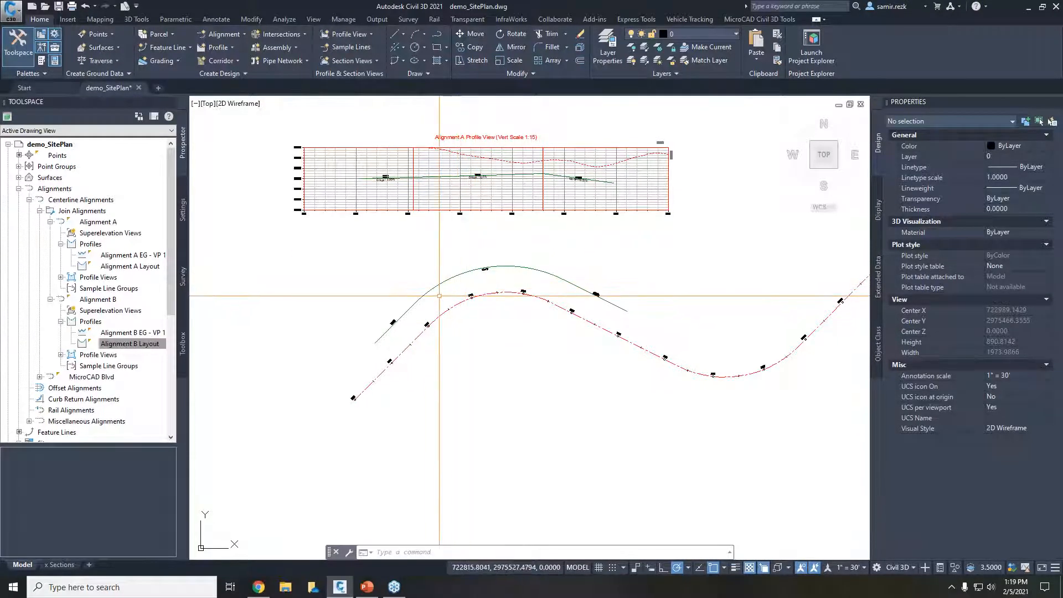
Create an alignment and profile from the curved feature line, naming the alignment "Alignment from Feature" with the Alternative style.
scroll(440, 297, up, 2)
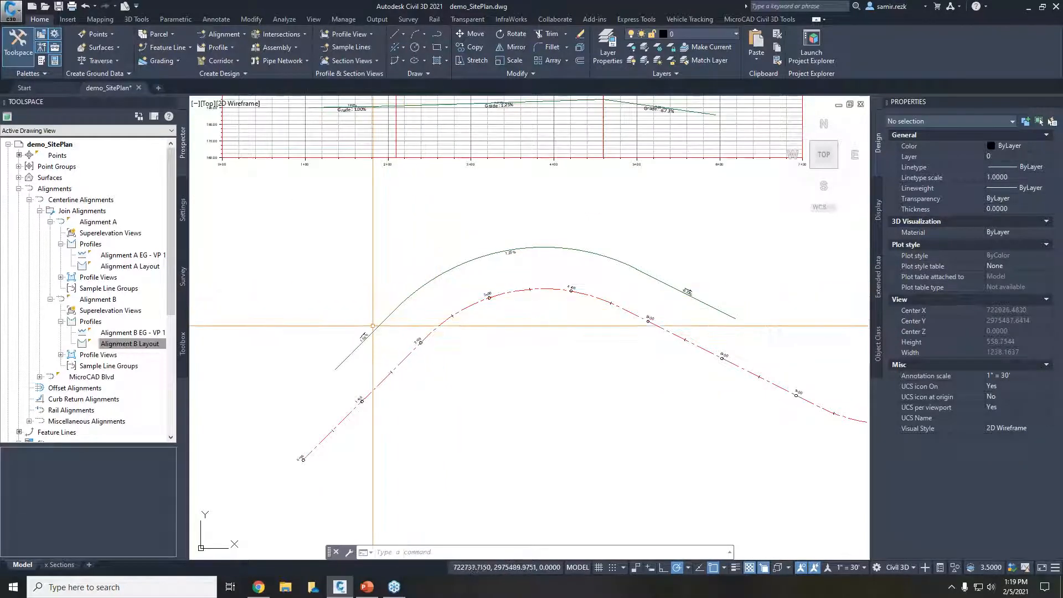
click(751, 21)
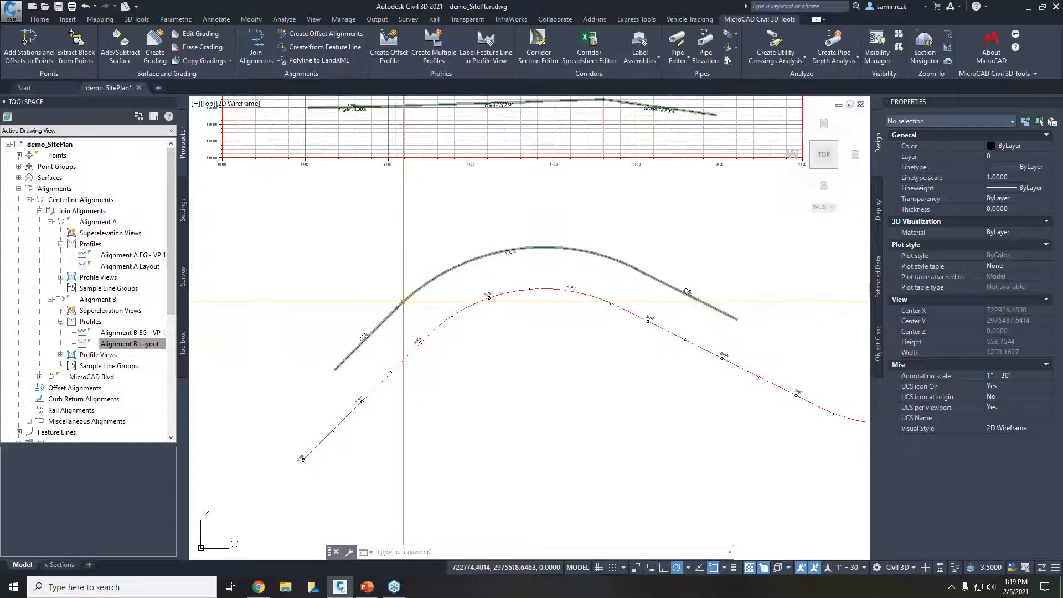
middle_drag(457, 304, 439, 252)
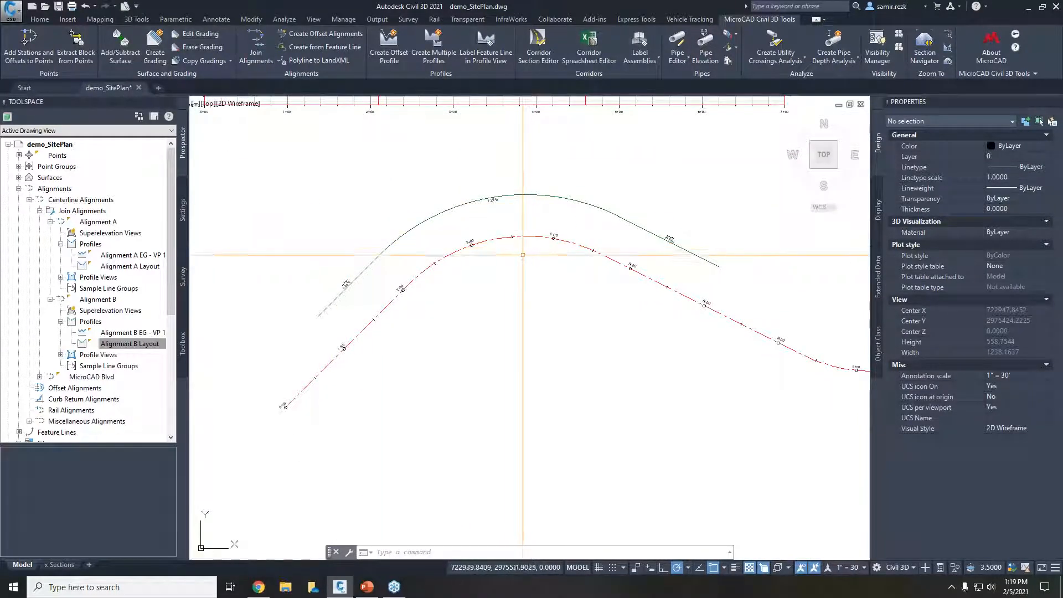
middle_drag(451, 349, 450, 342)
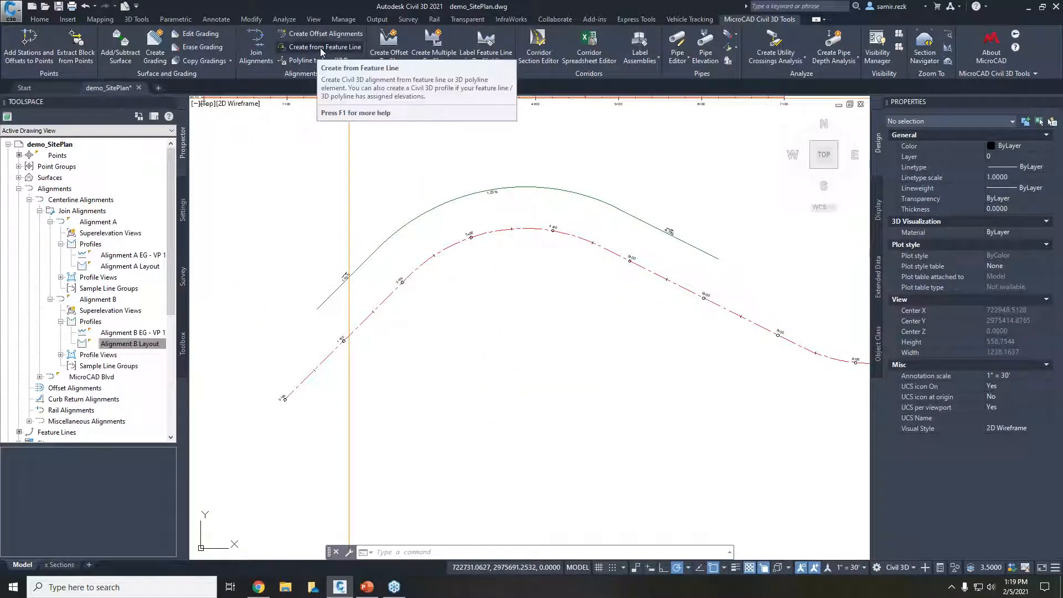
click(323, 49)
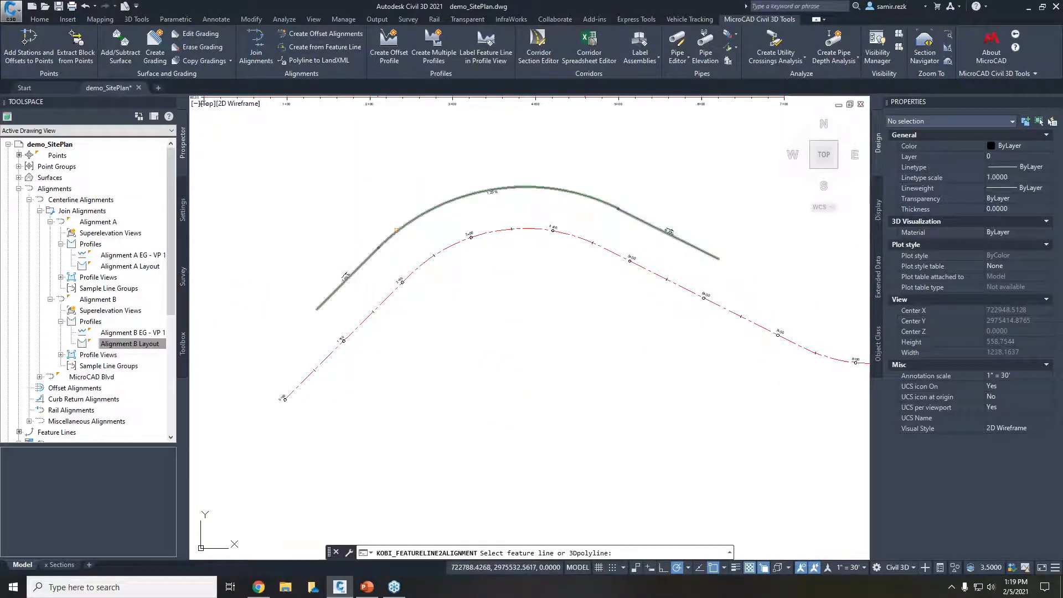
click(397, 230)
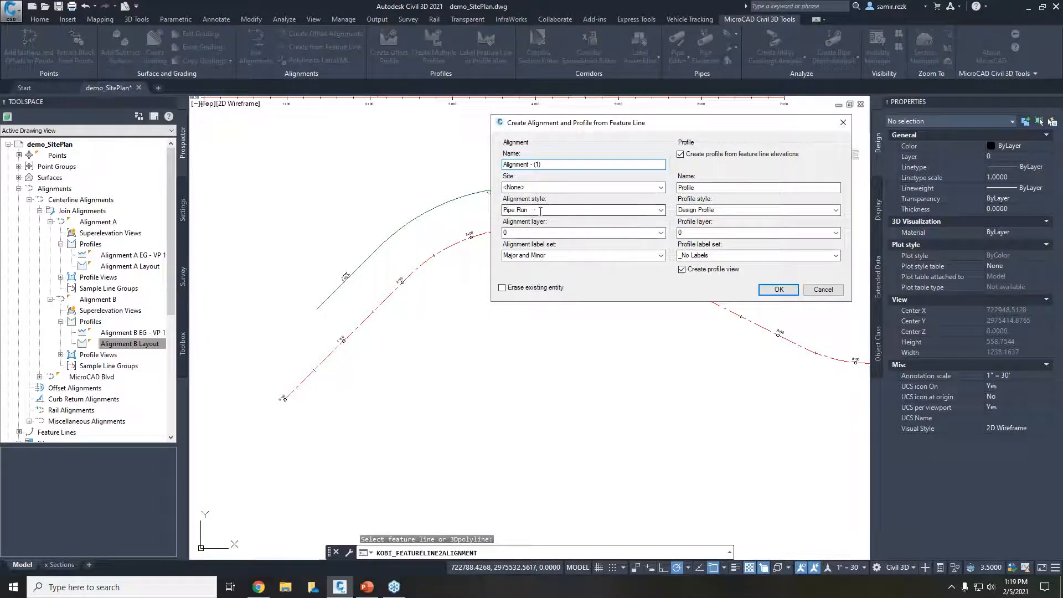
click(660, 211)
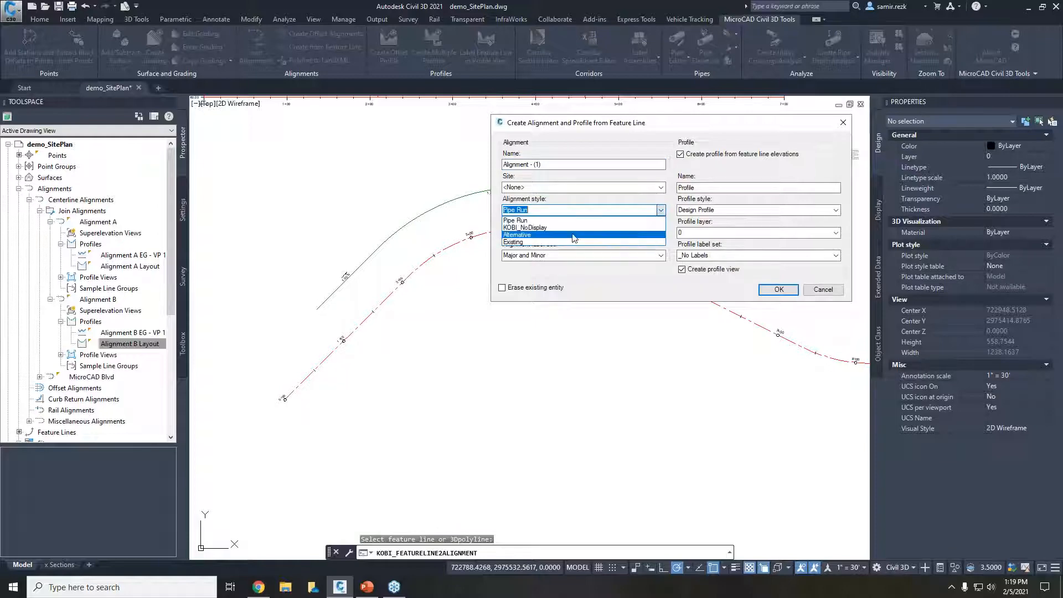
click(517, 235)
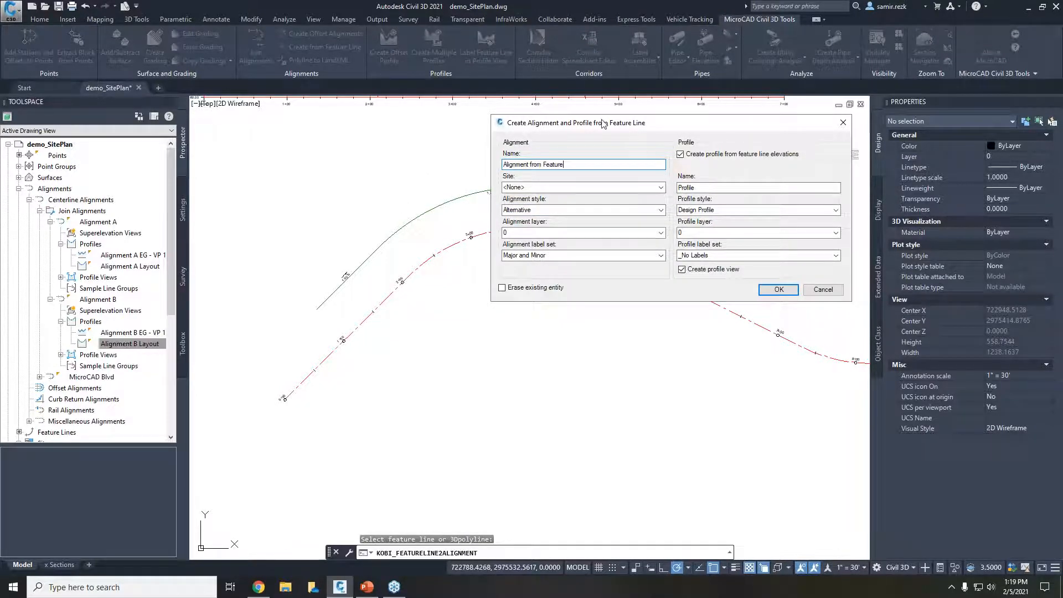
drag(665, 128, 649, 132)
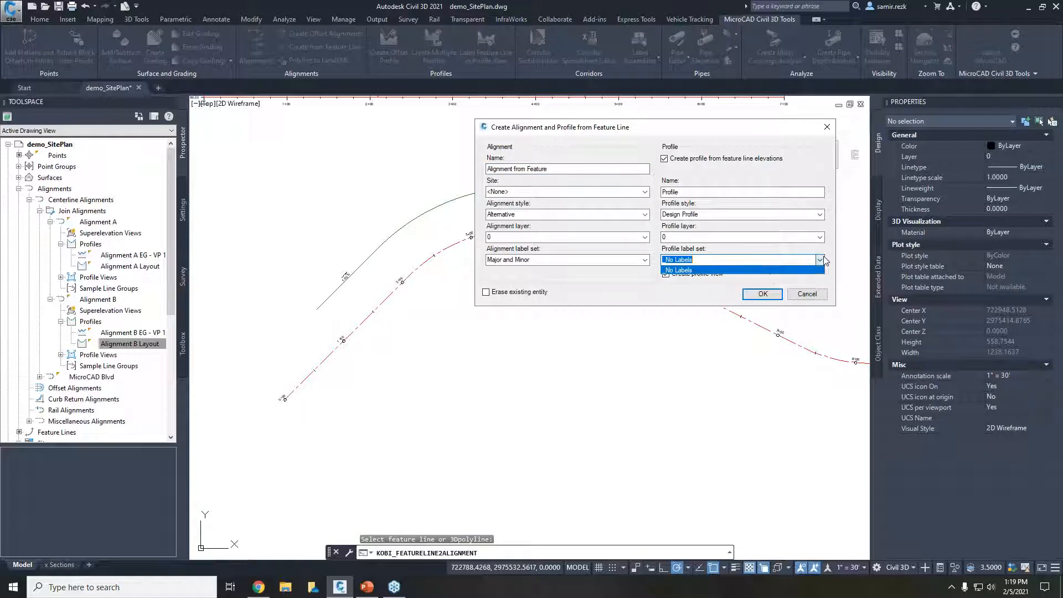
click(763, 294)
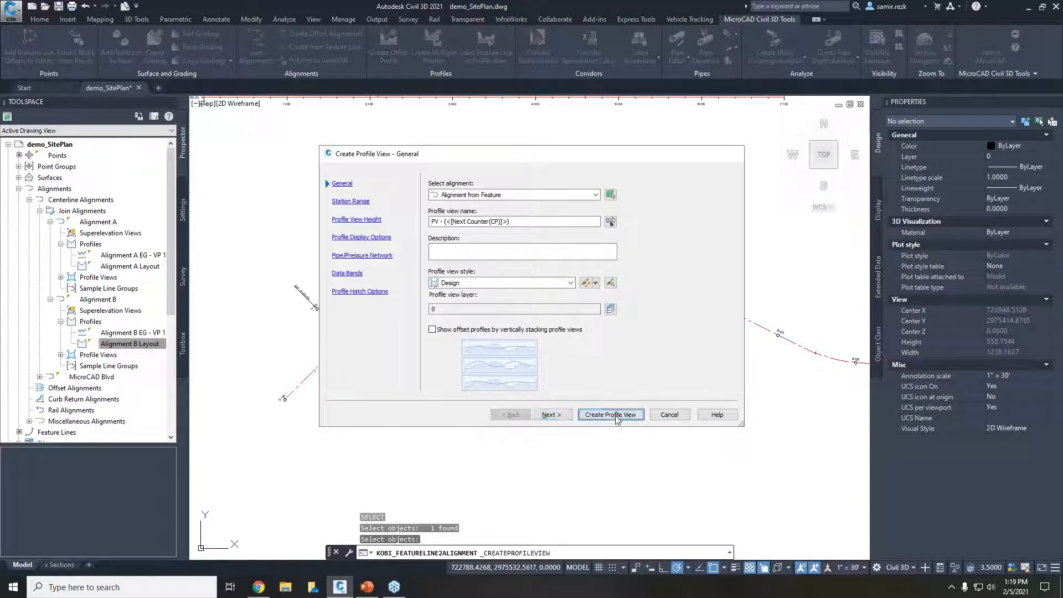
Create the profile view for Alignment from Feature with the Design style, placing it in the empty area below the plan.
click(612, 414)
middle_drag(532, 439, 640, 259)
scroll(640, 259, down, 4)
click(459, 446)
Inspect the design profile generated from the feature line in the Alignment from Feature profile view.
scroll(533, 432, up, 6)
scroll(592, 435, up, 4)
middle_drag(605, 427, 568, 335)
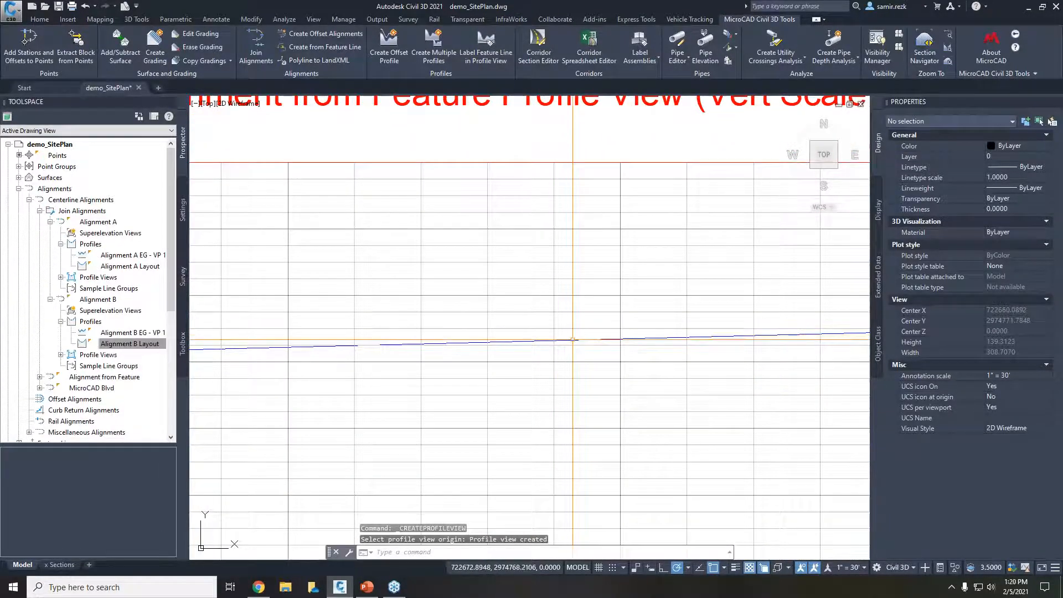
click(565, 339)
scroll(509, 386, down, 6)
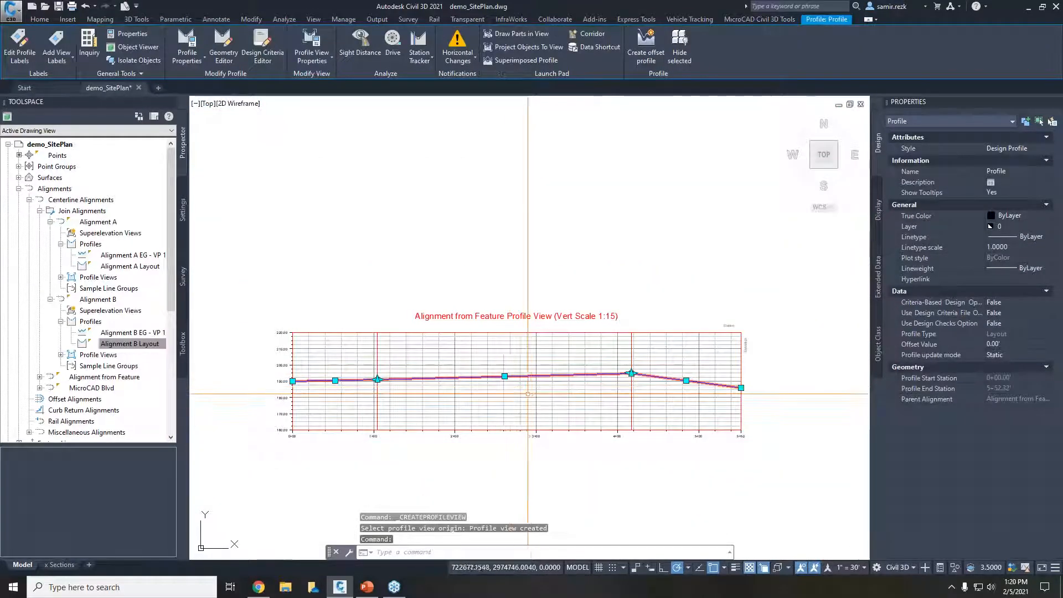
key(Escape)
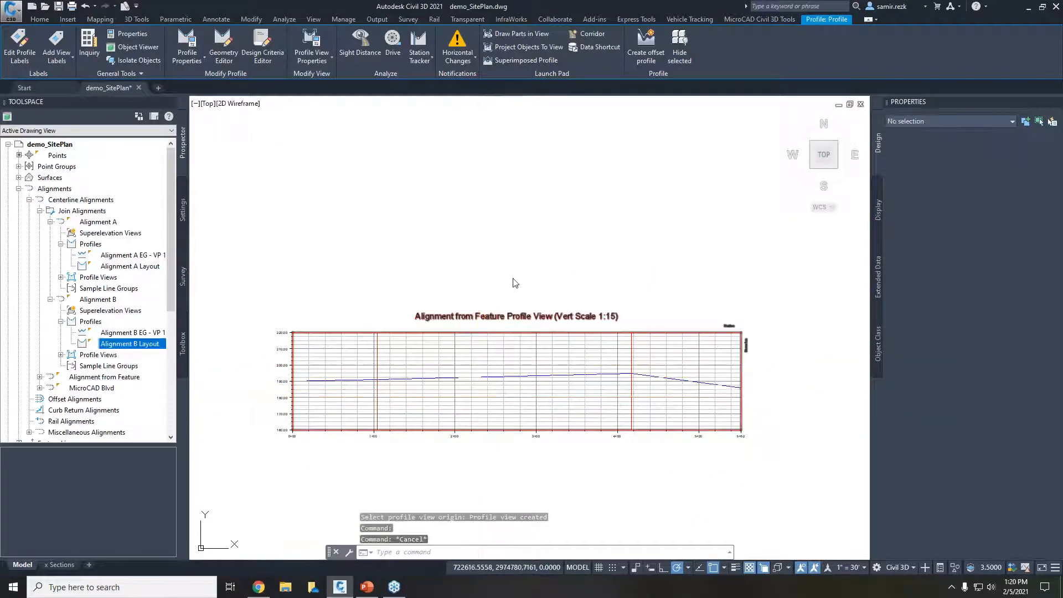
click(506, 240)
key(Escape)
scroll(504, 225, down, 4)
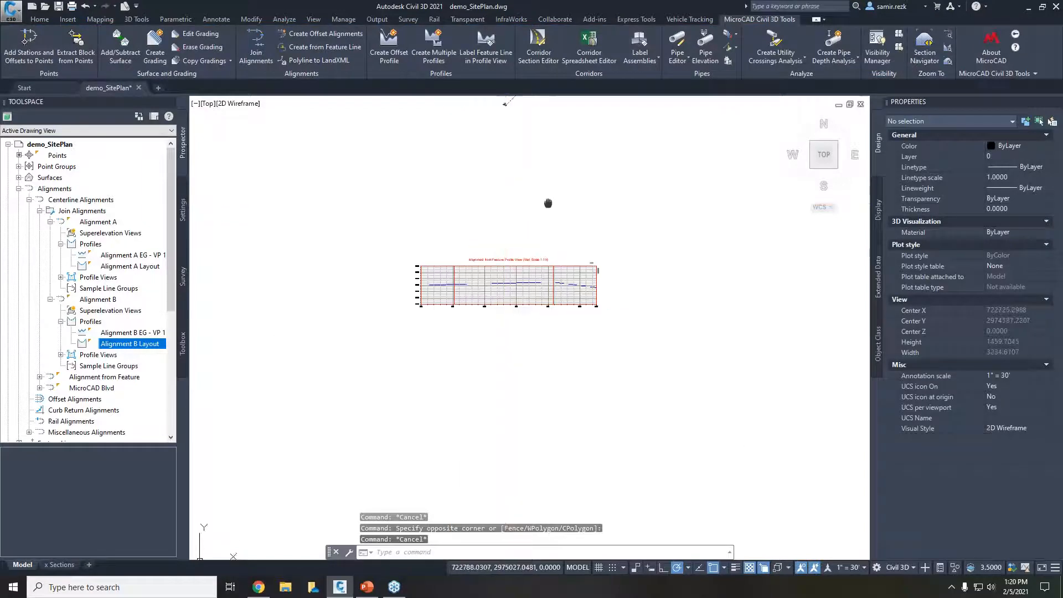
Join the green Alignment B to the red Alignment A where their ends meet, without joining their profiles.
middle_drag(548, 204, 490, 347)
scroll(637, 219, up, 2)
mouse_move(735, 179)
middle_down()
mouse_move(542, 309)
mouse_move(513, 298)
middle_up()
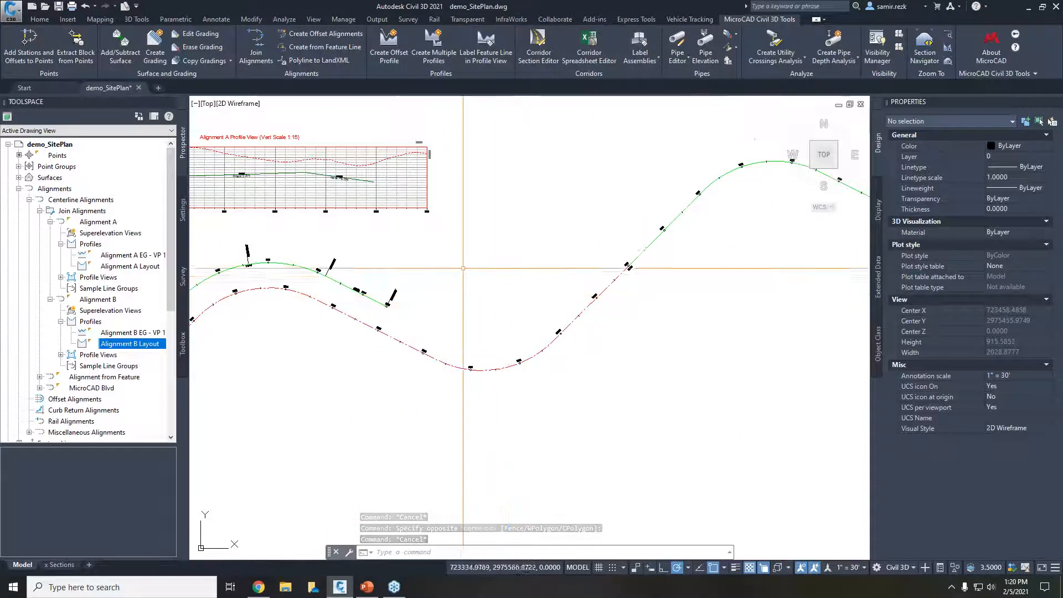
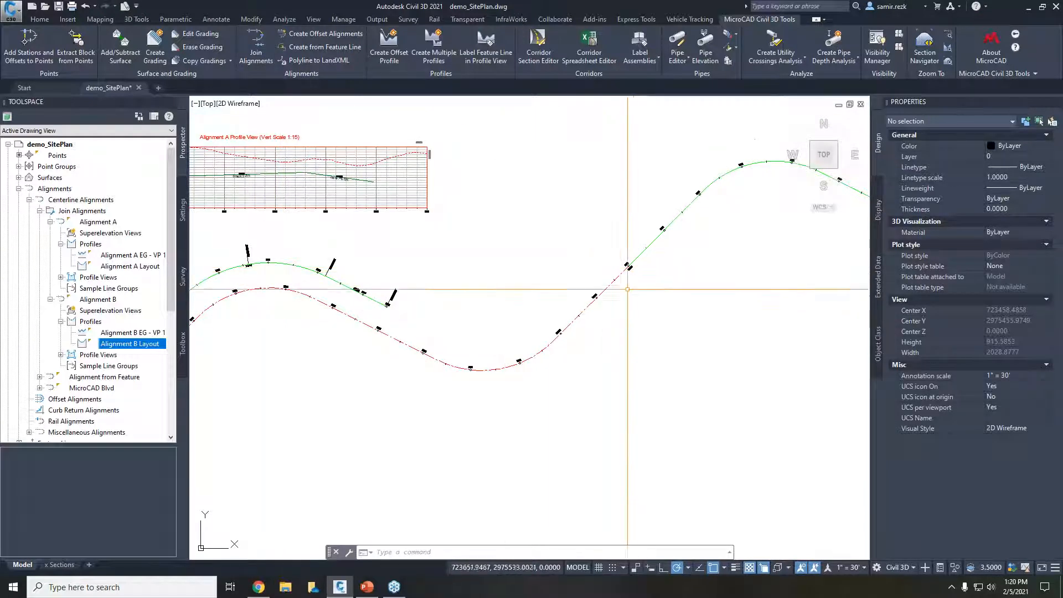
middle_drag(653, 362, 626, 361)
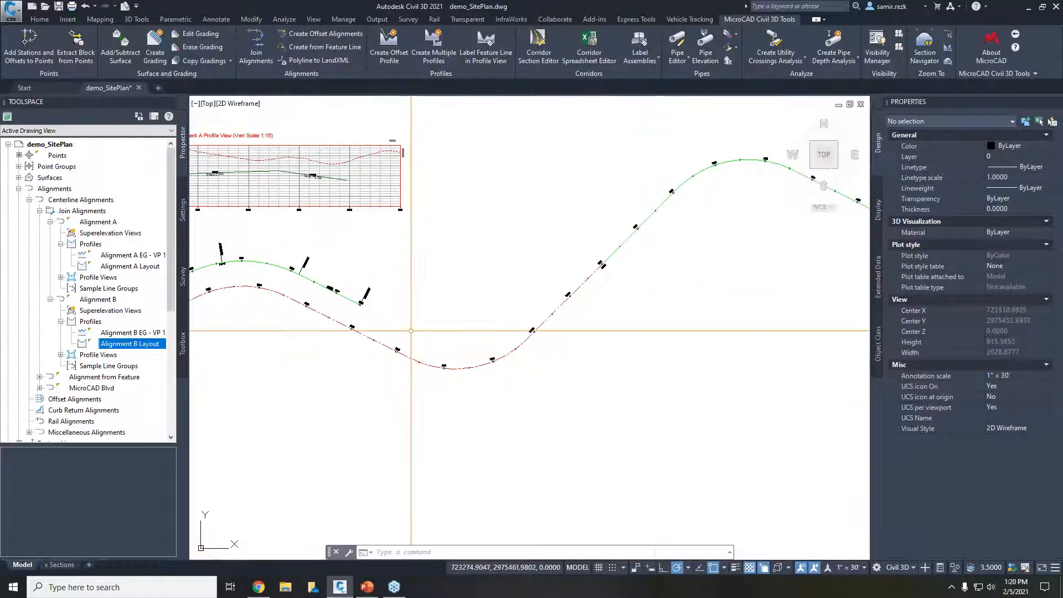
middle_drag(698, 238, 638, 275)
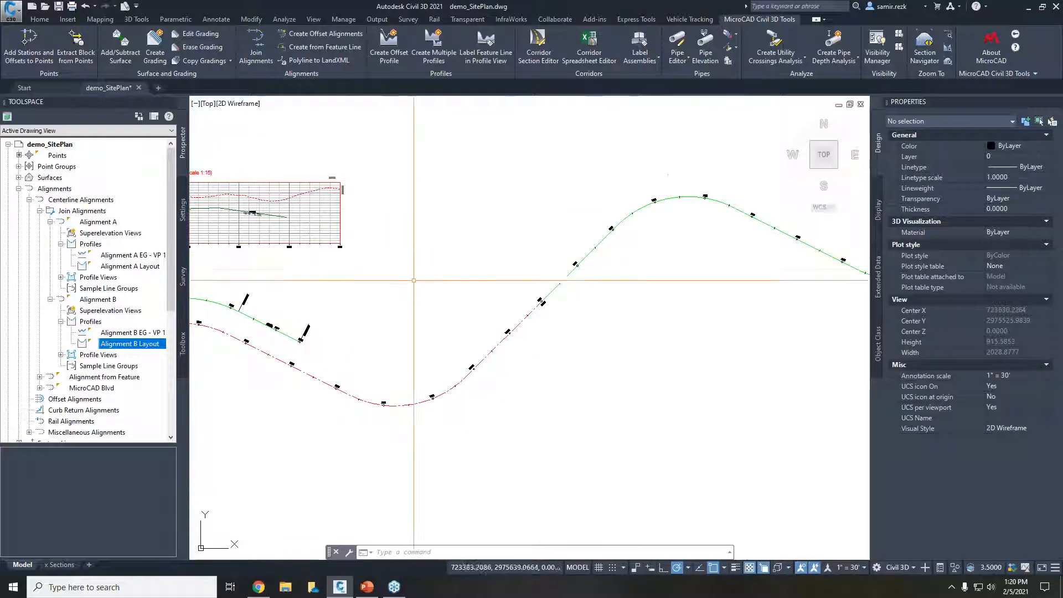
scroll(542, 287, up, 8)
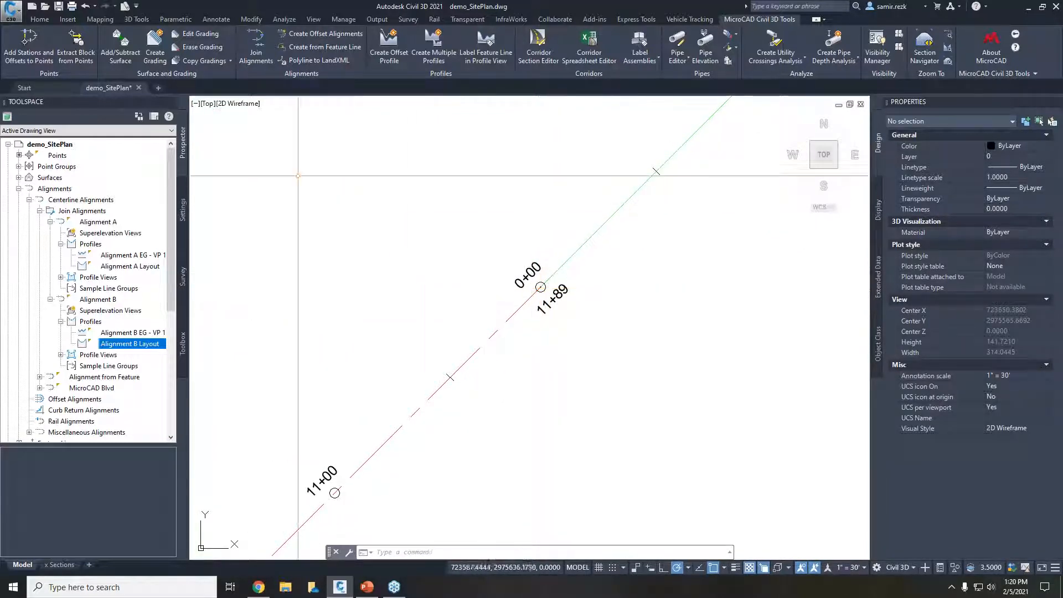
click(258, 52)
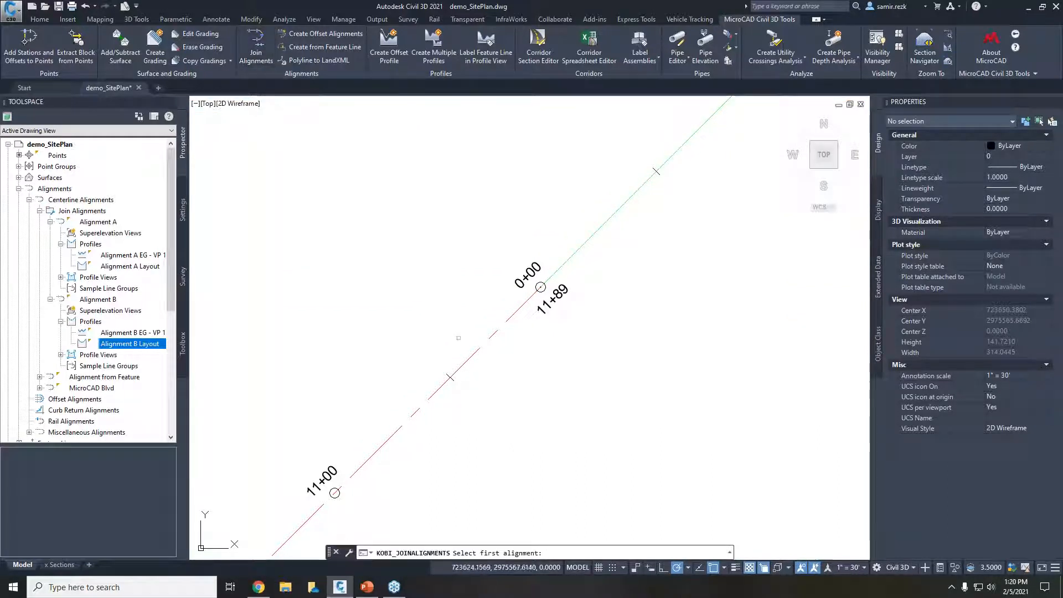
click(494, 333)
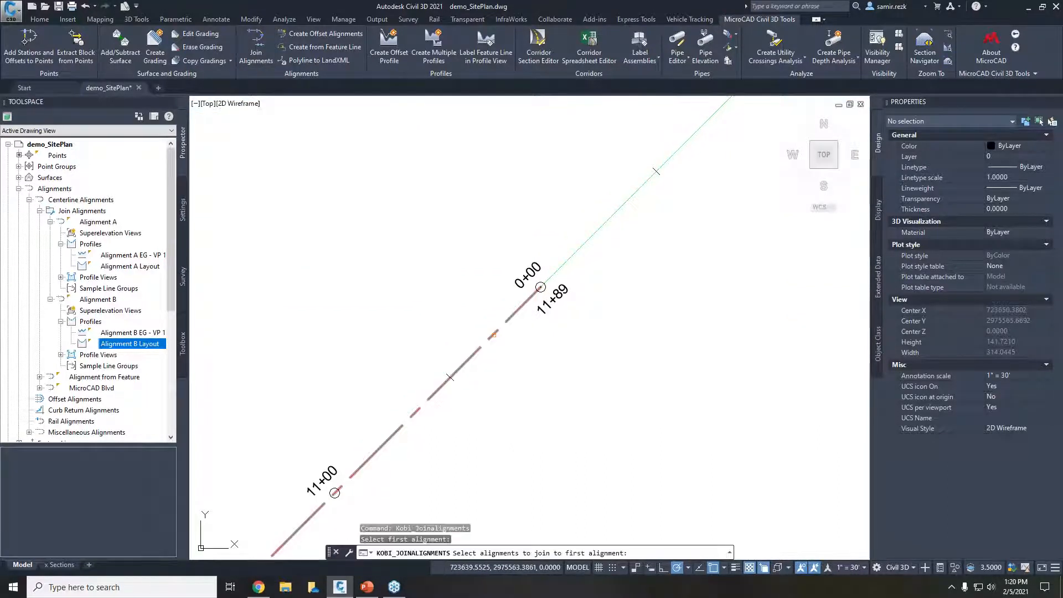
click(449, 377)
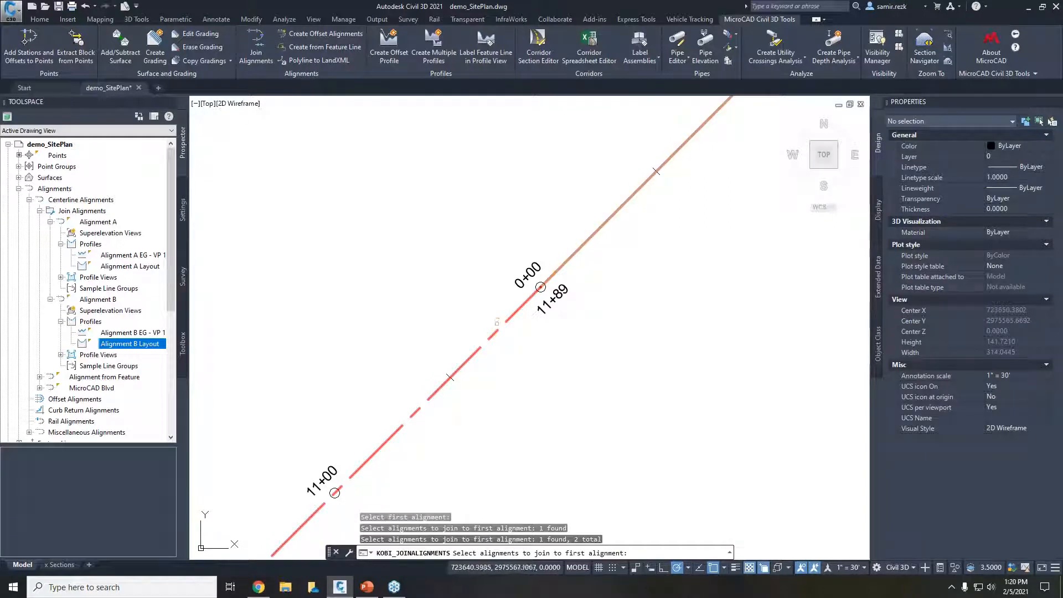
scroll(497, 321, down, 2)
key(Return)
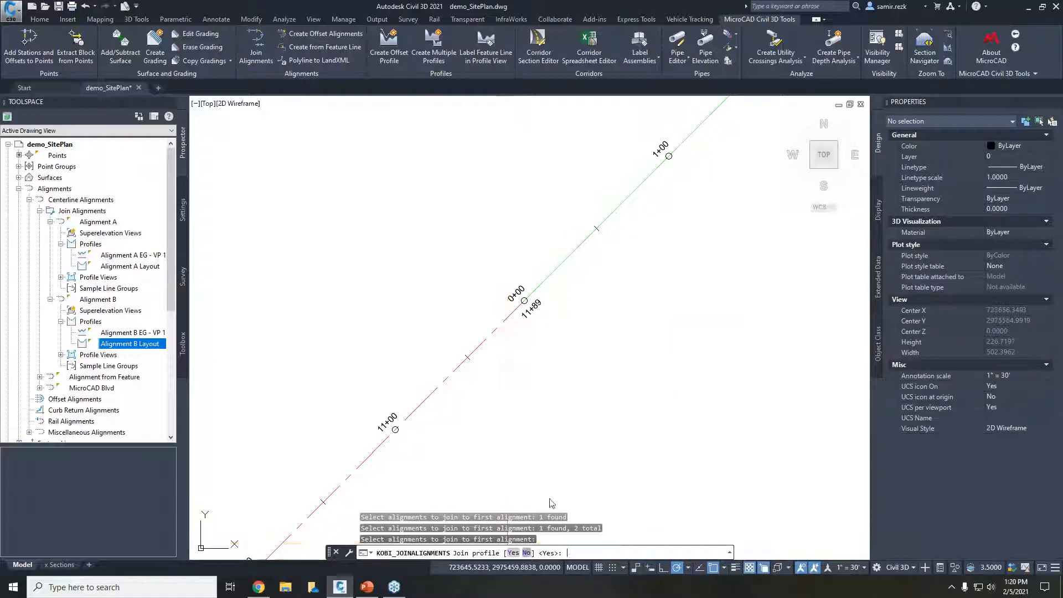
text(N)
key(Return)
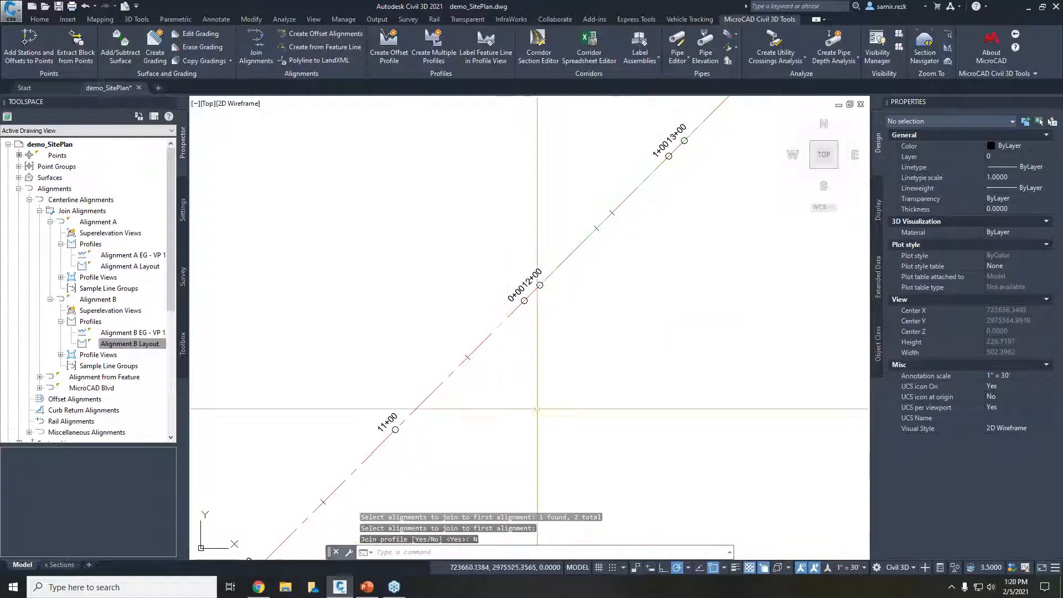
Select the joined Alignment A to inspect its full extent and properties, and clear the selection.
click(501, 321)
scroll(501, 329, down, 1)
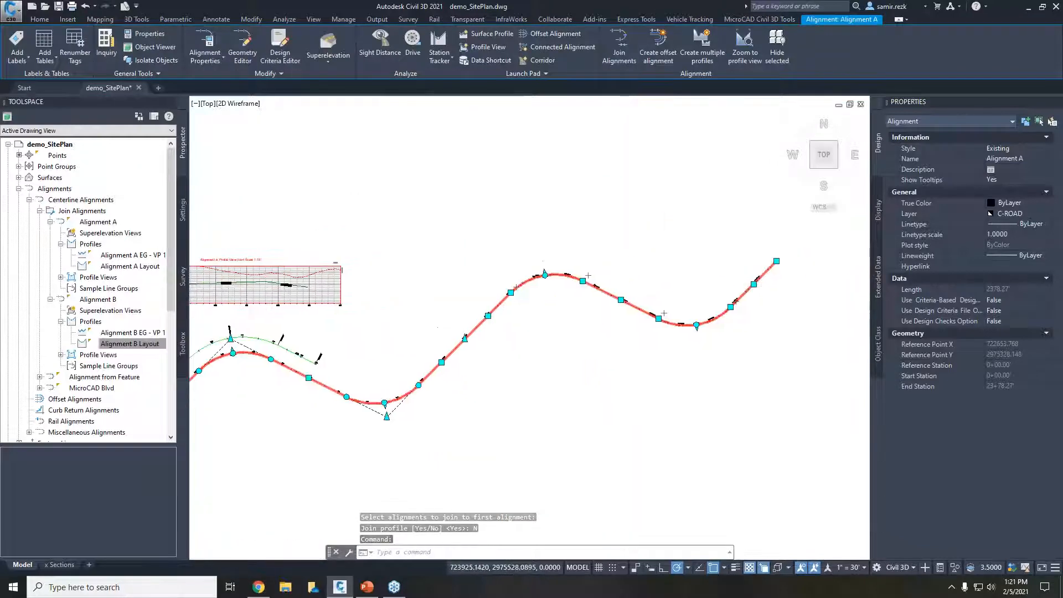
middle_drag(551, 414, 620, 387)
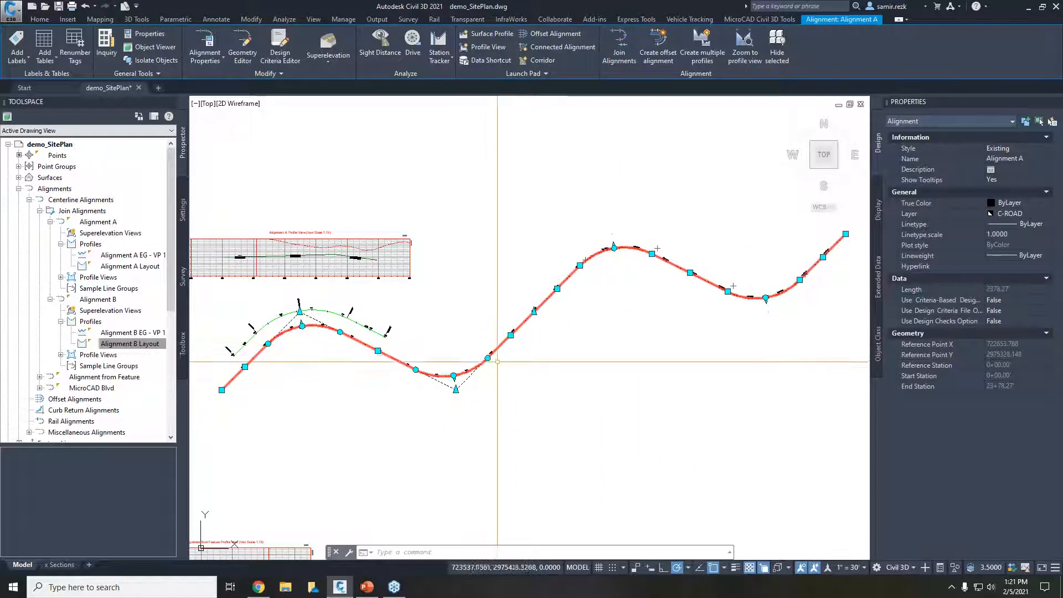
key(Escape)
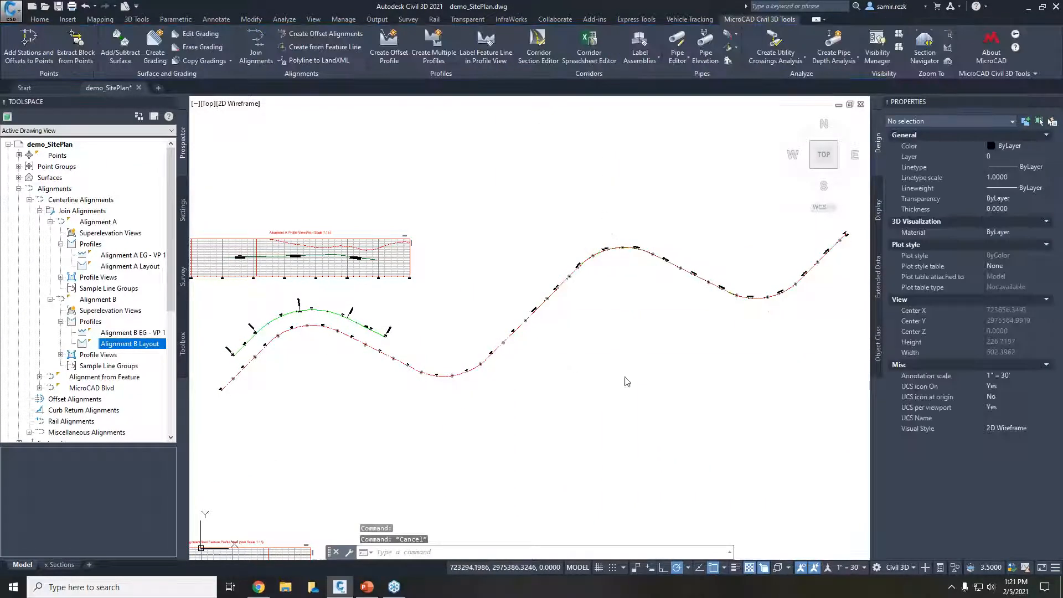
click(626, 382)
click(663, 433)
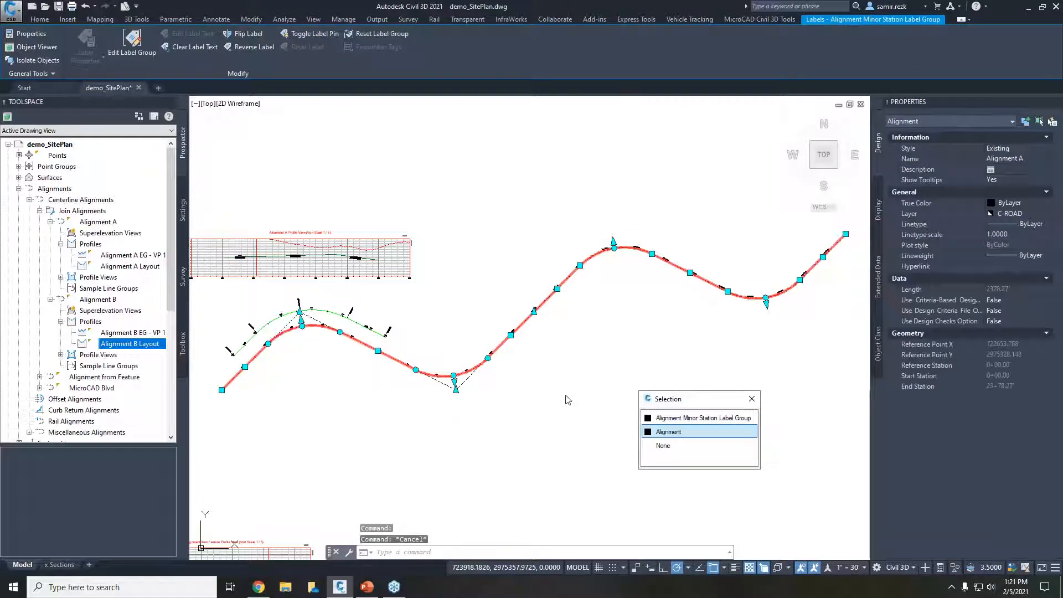
key(Escape)
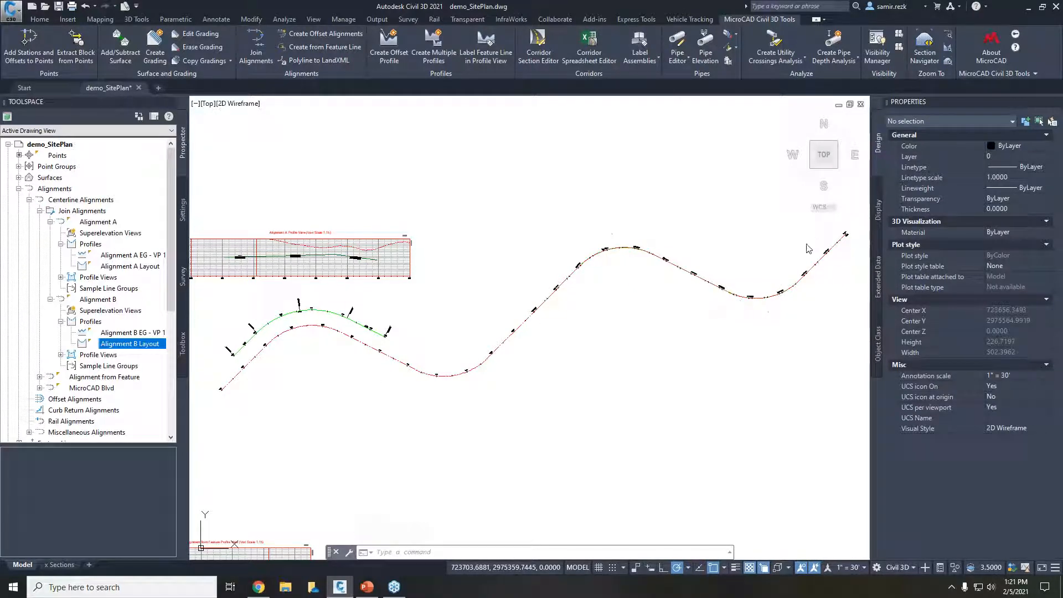
click(643, 207)
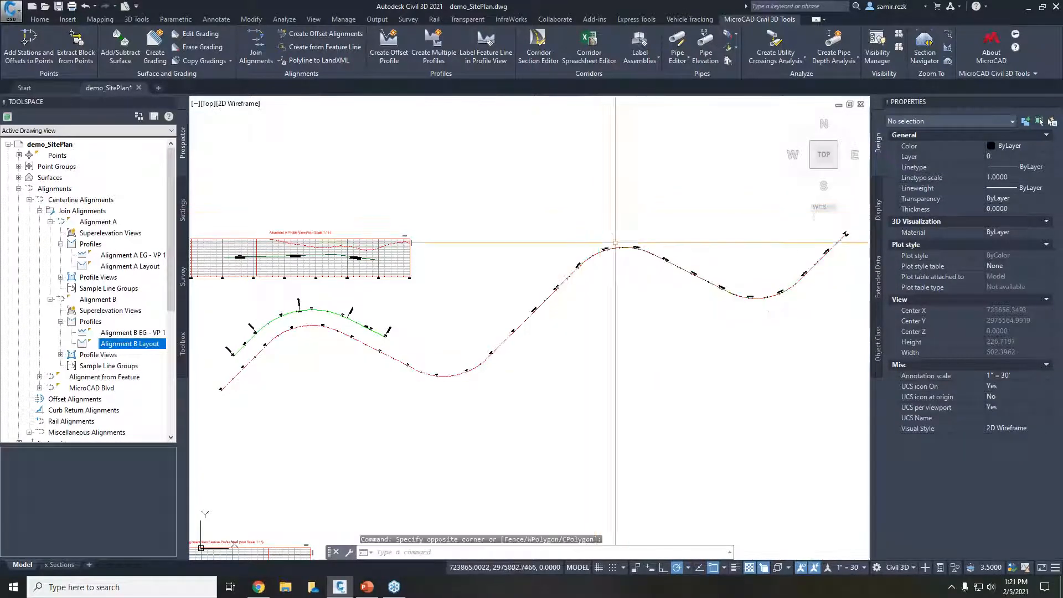
Review the built-in Civil 3D grading commands, including Grading Creation Tools, Create Grading Infill and Create Grading Group.
middle_drag(645, 251, 626, 257)
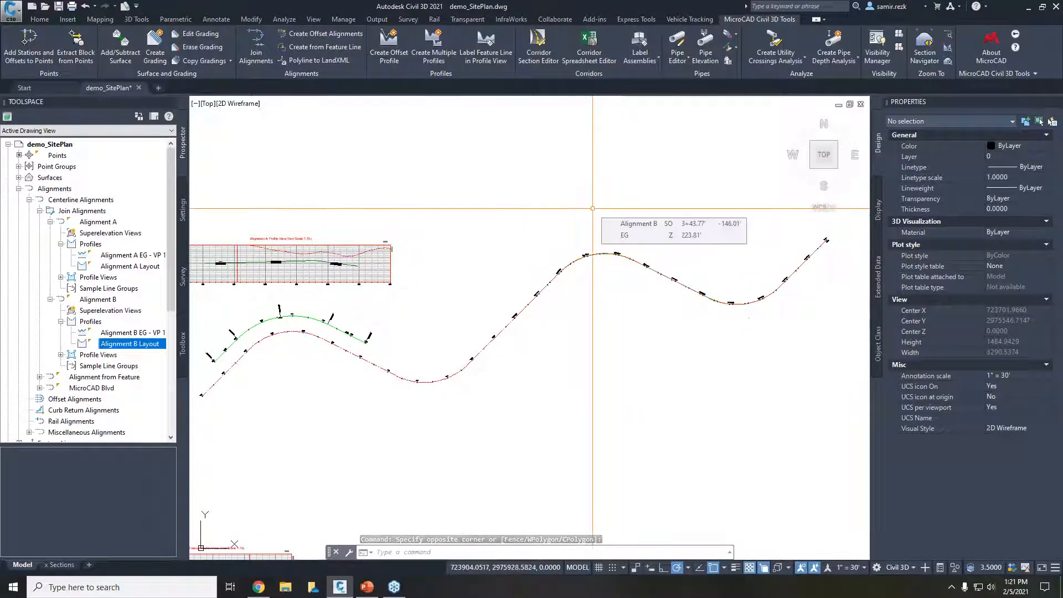
scroll(576, 218, down, 4)
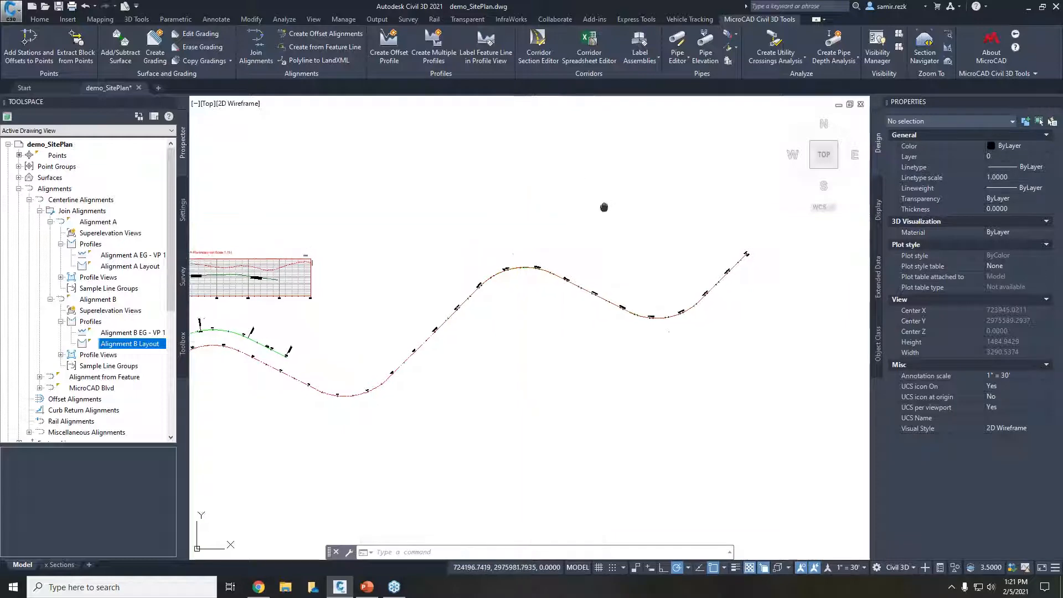
scroll(647, 238, down, 3)
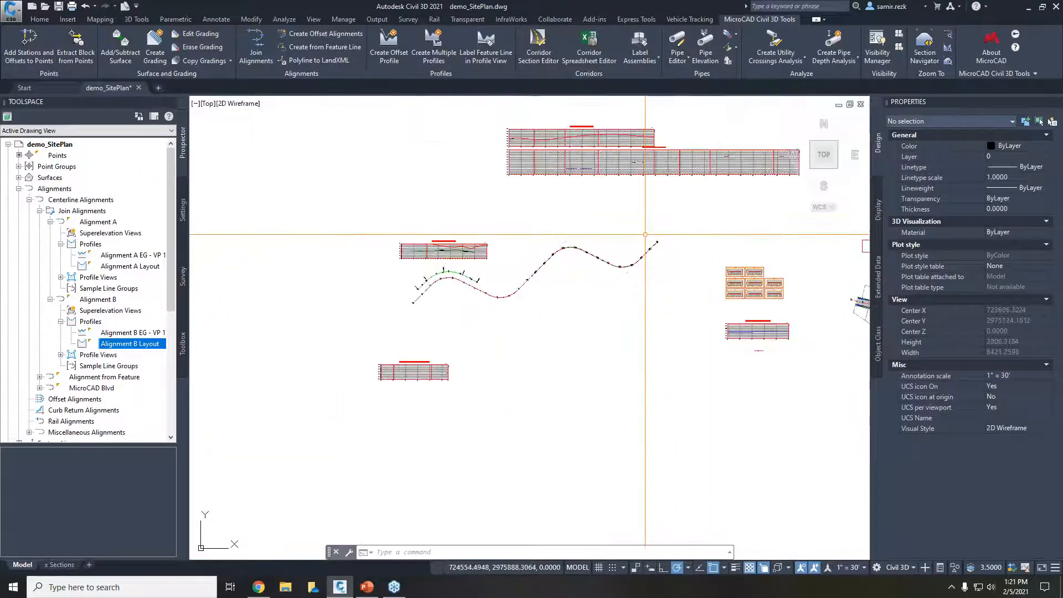
middle_drag(668, 233, 653, 240)
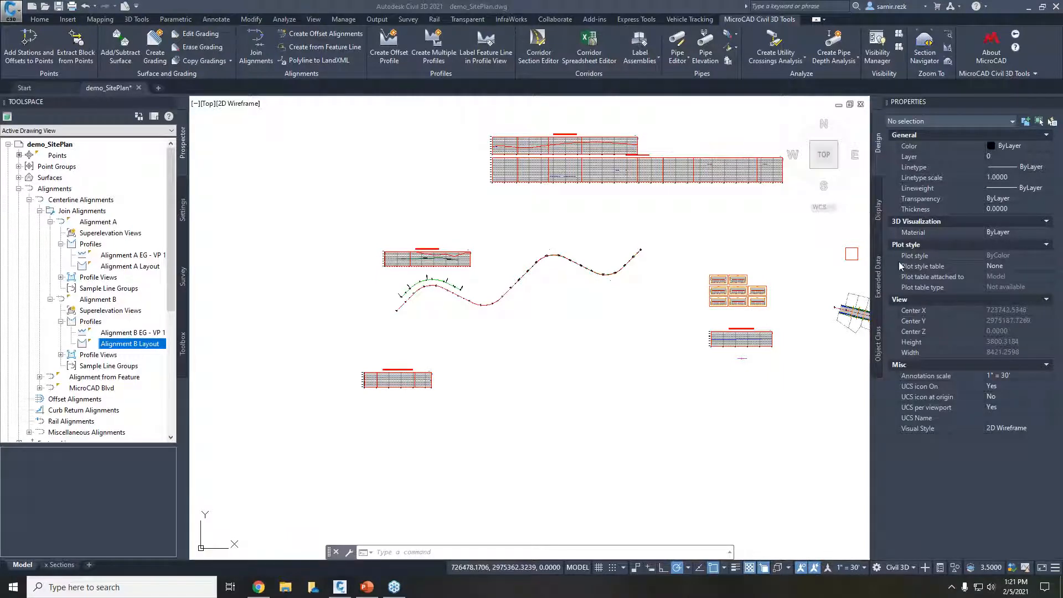
middle_drag(661, 278, 622, 322)
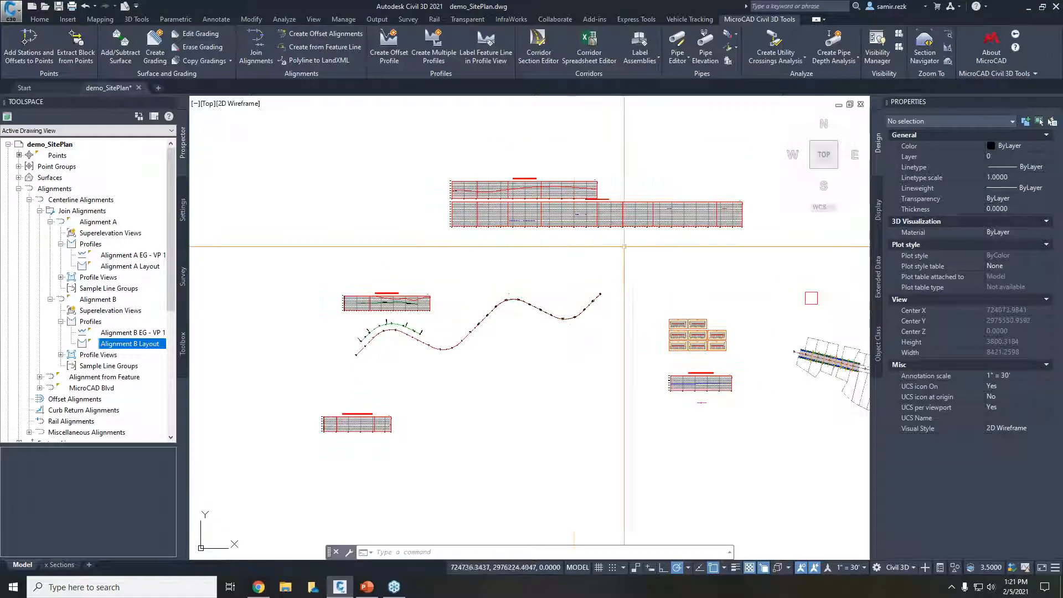
scroll(728, 318, up, 4)
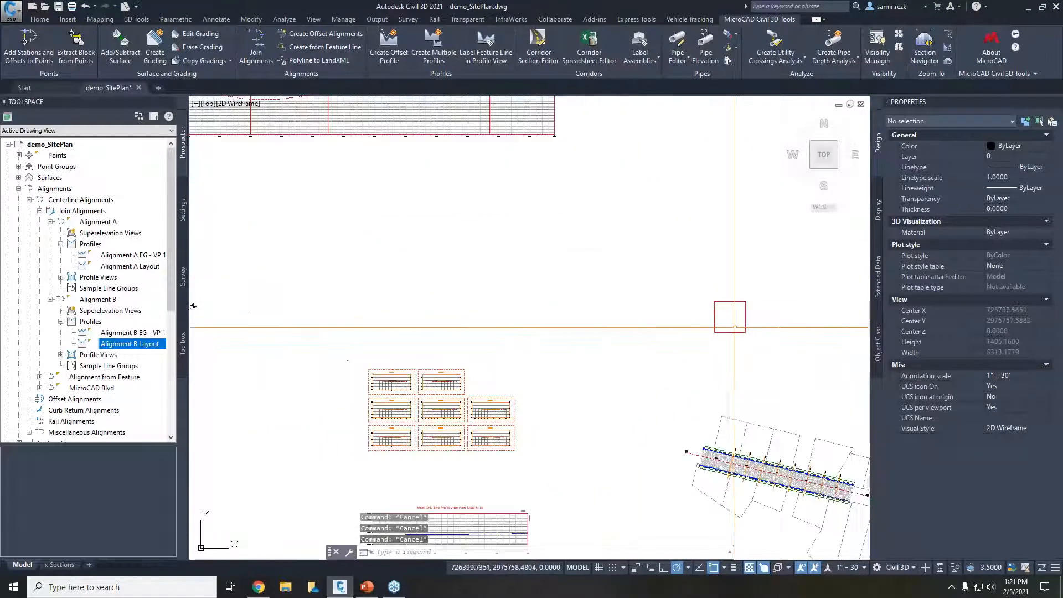
middle_drag(729, 318, 686, 297)
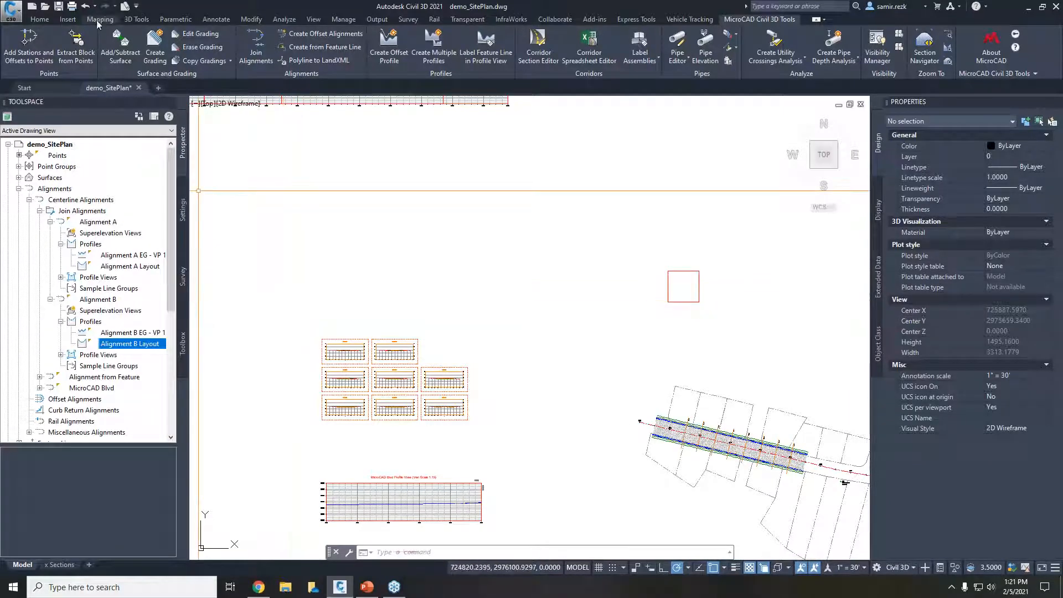
click(39, 20)
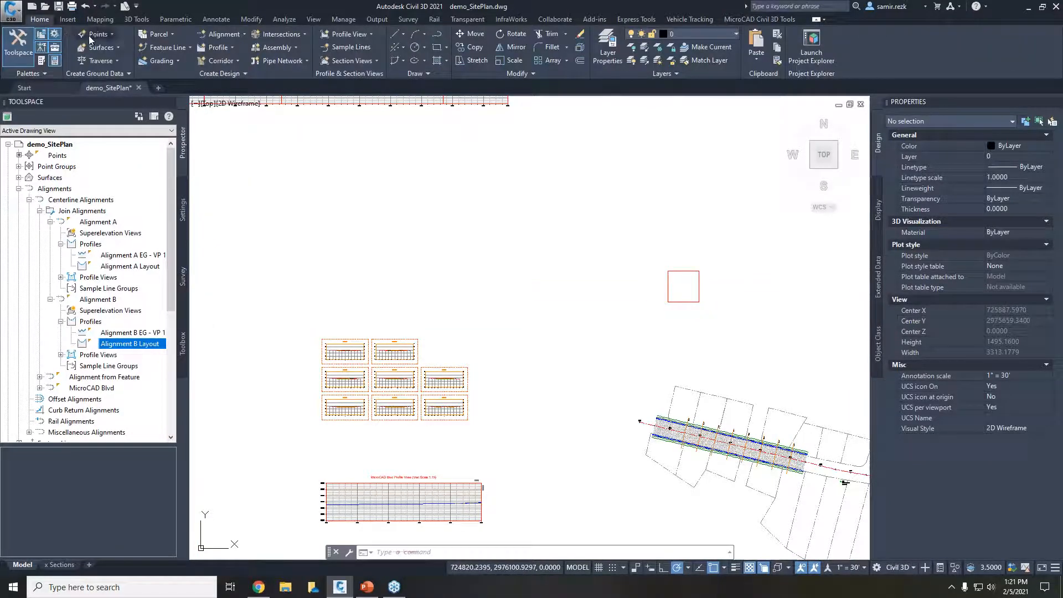
click(178, 61)
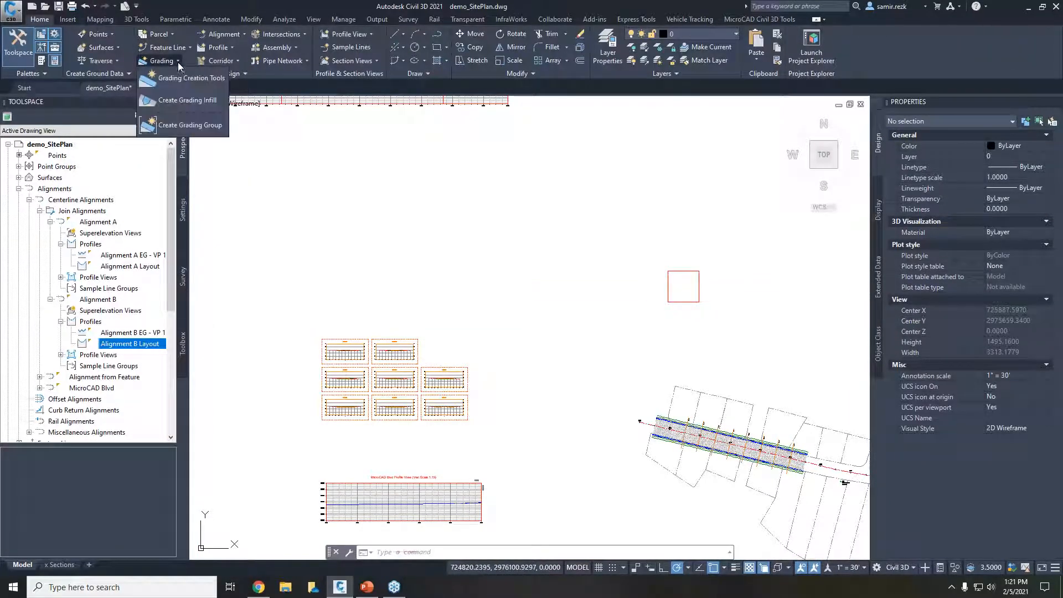
click(283, 211)
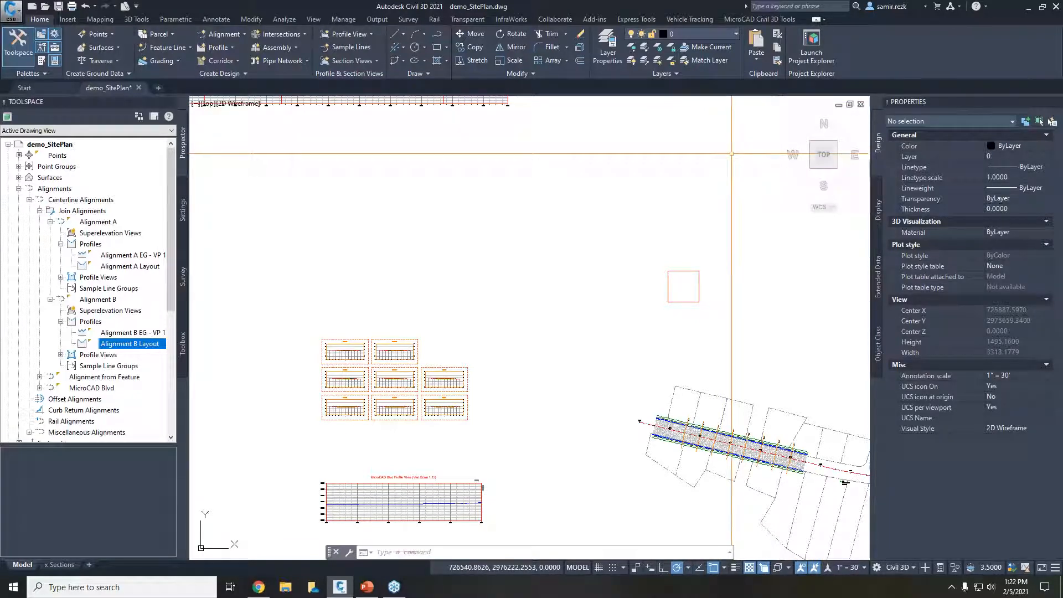
Select the red square near the road corridor and inspect its object type and elevation in the properties.
click(747, 20)
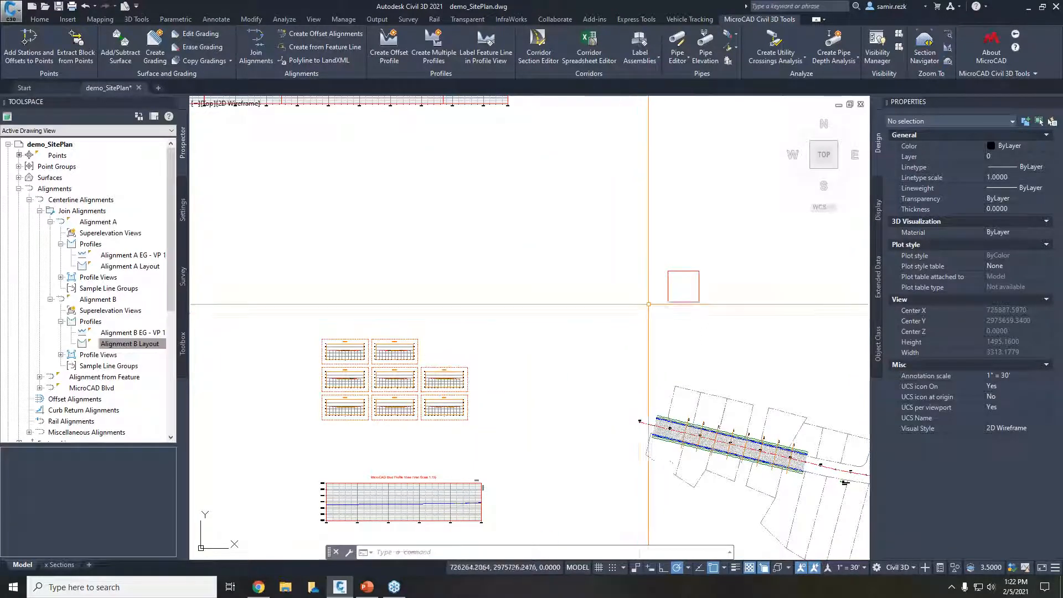
middle_drag(677, 291, 633, 278)
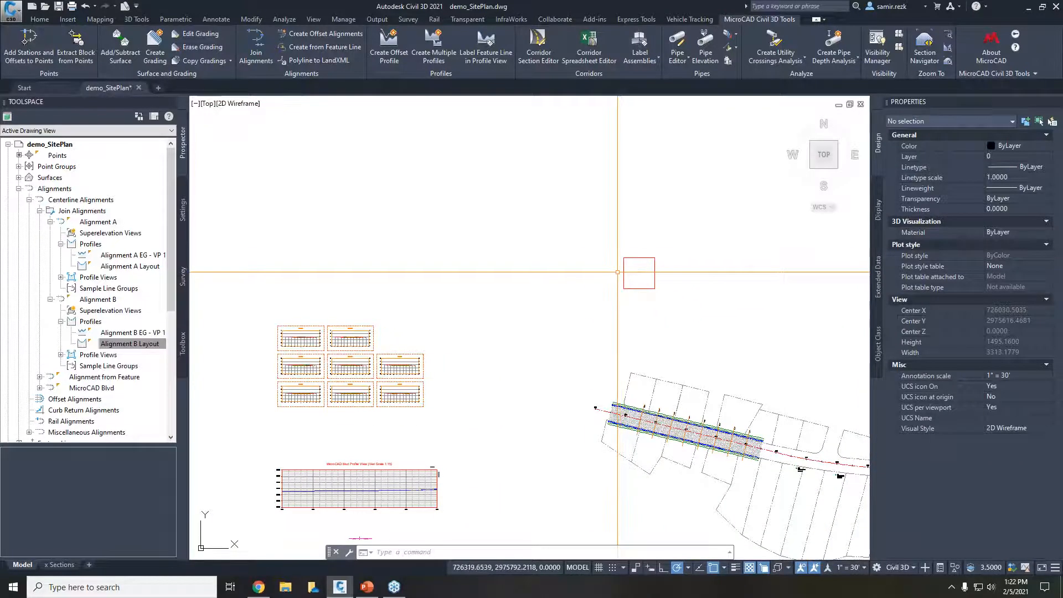
scroll(645, 272, up, 4)
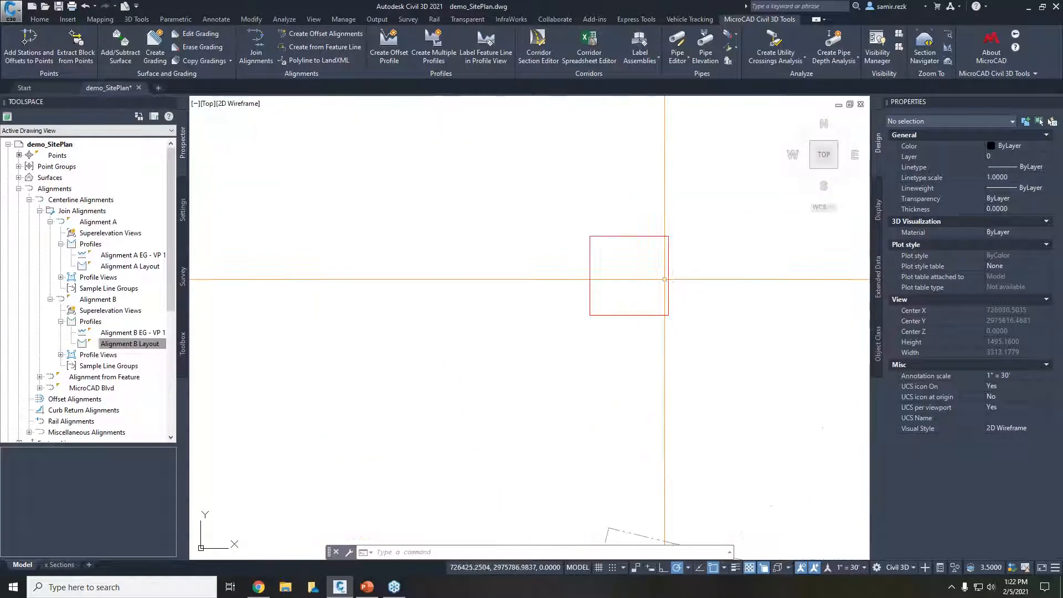
click(654, 234)
click(632, 255)
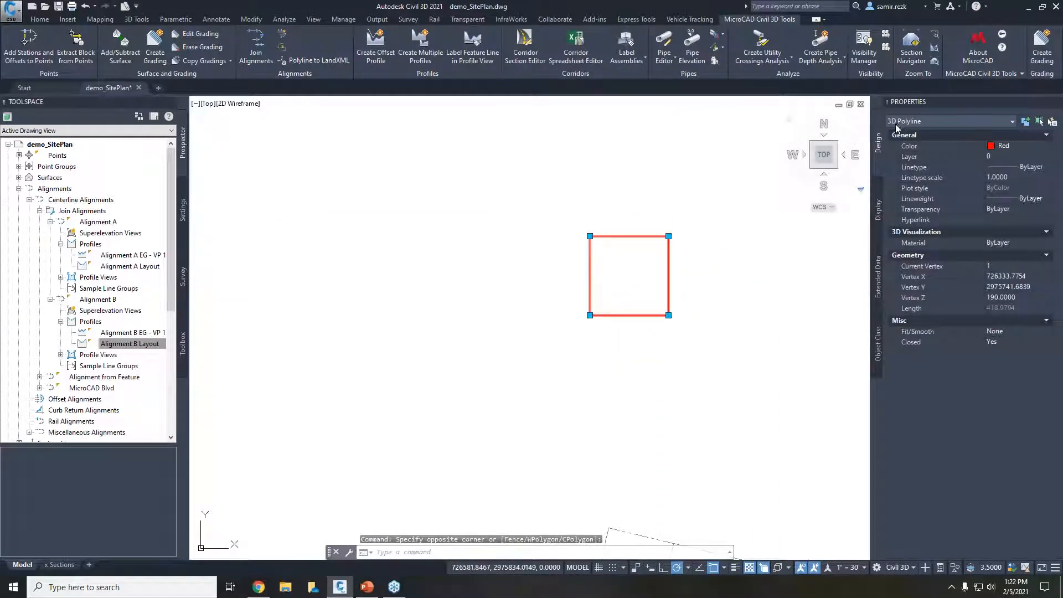
Start MicroCAD's Create Grading on the red square, grading the outer side along its entire length.
middle_drag(620, 282, 592, 287)
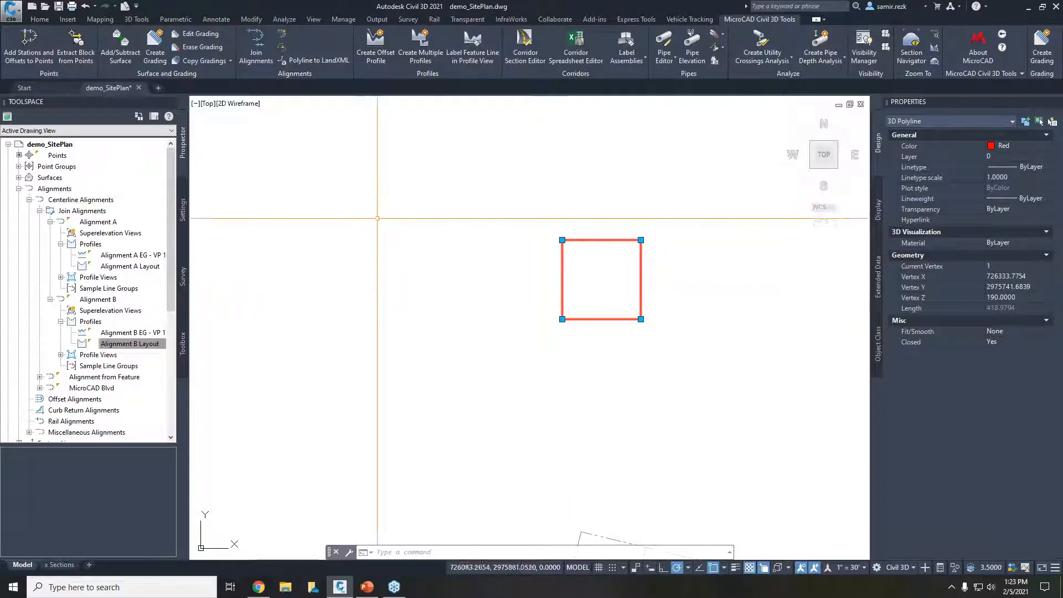
scroll(563, 240, up, 2)
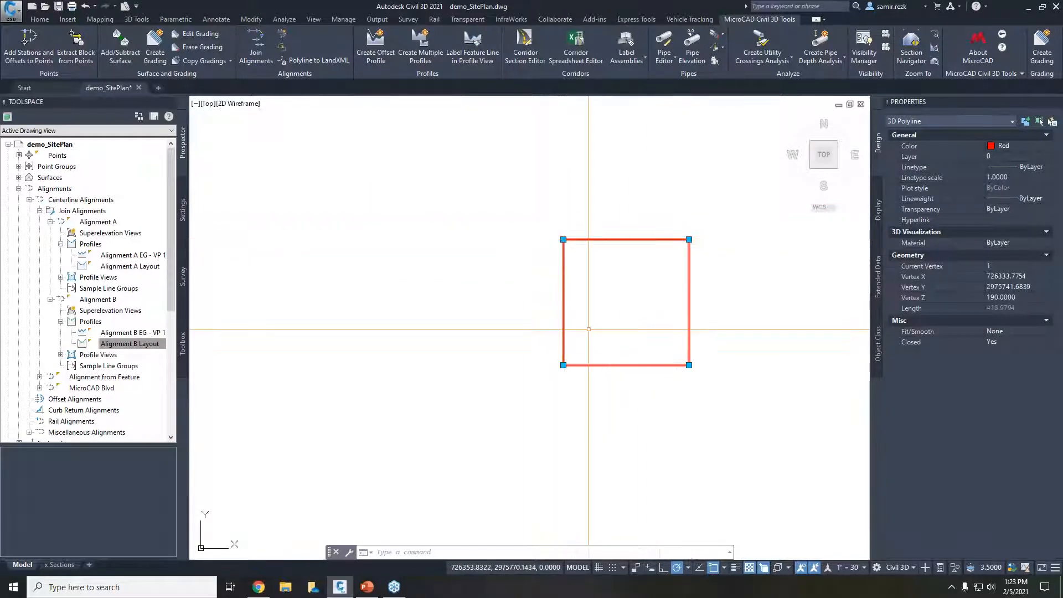
scroll(681, 238, down, 4)
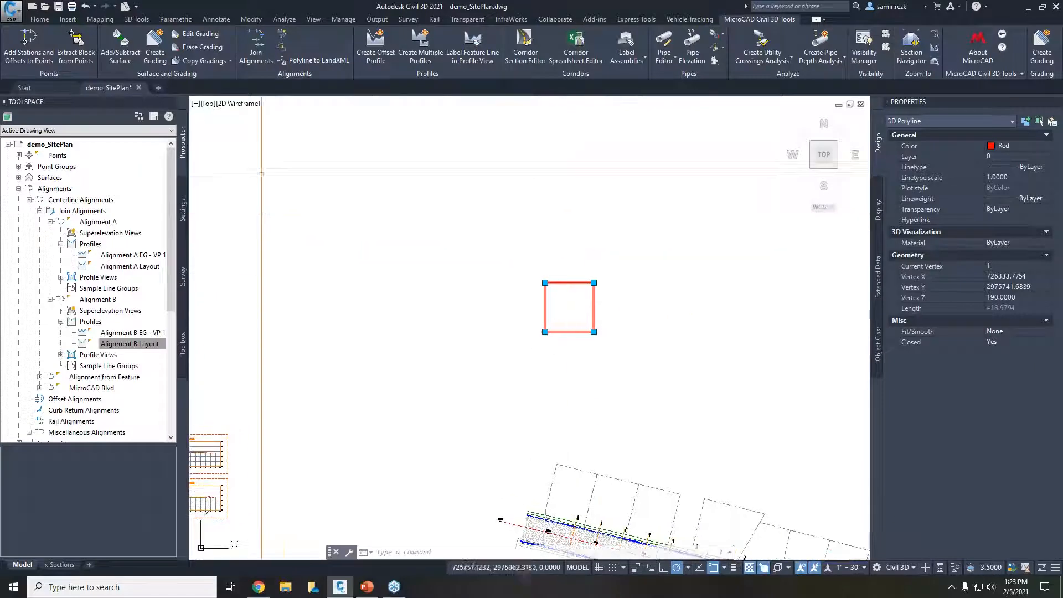
click(155, 52)
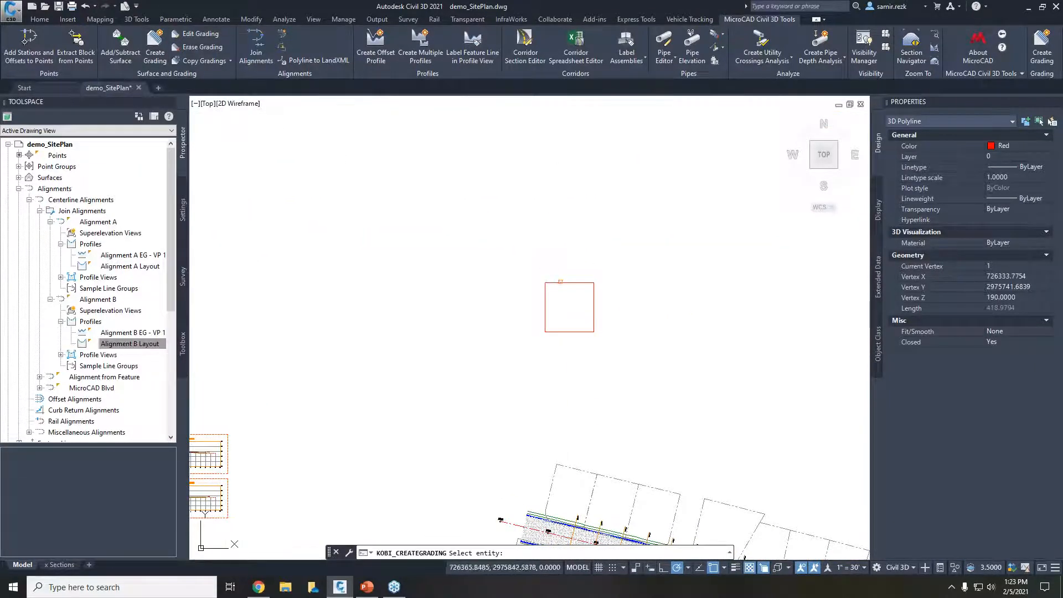
click(569, 282)
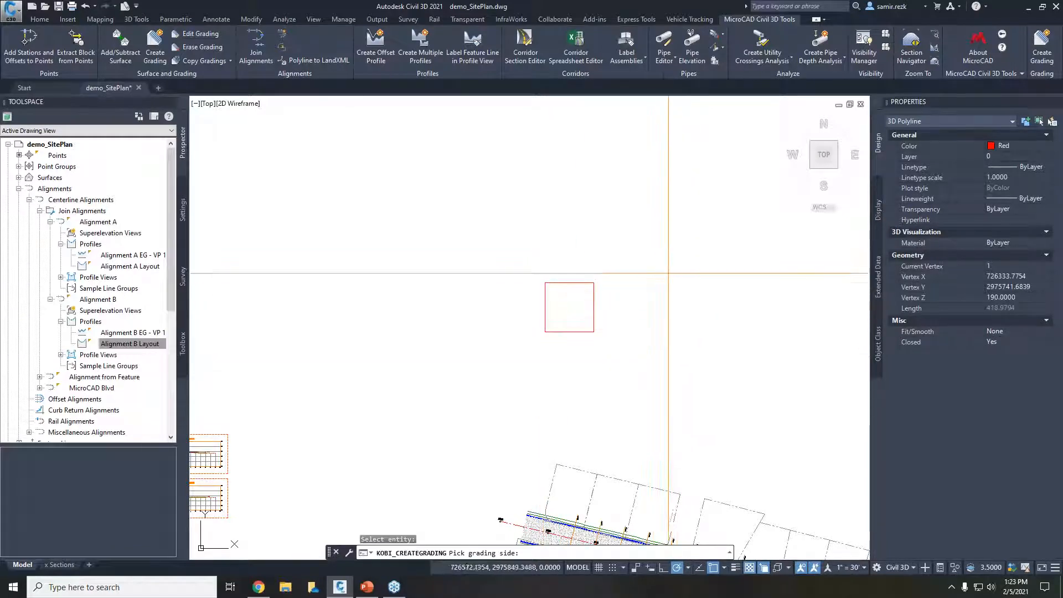
click(616, 287)
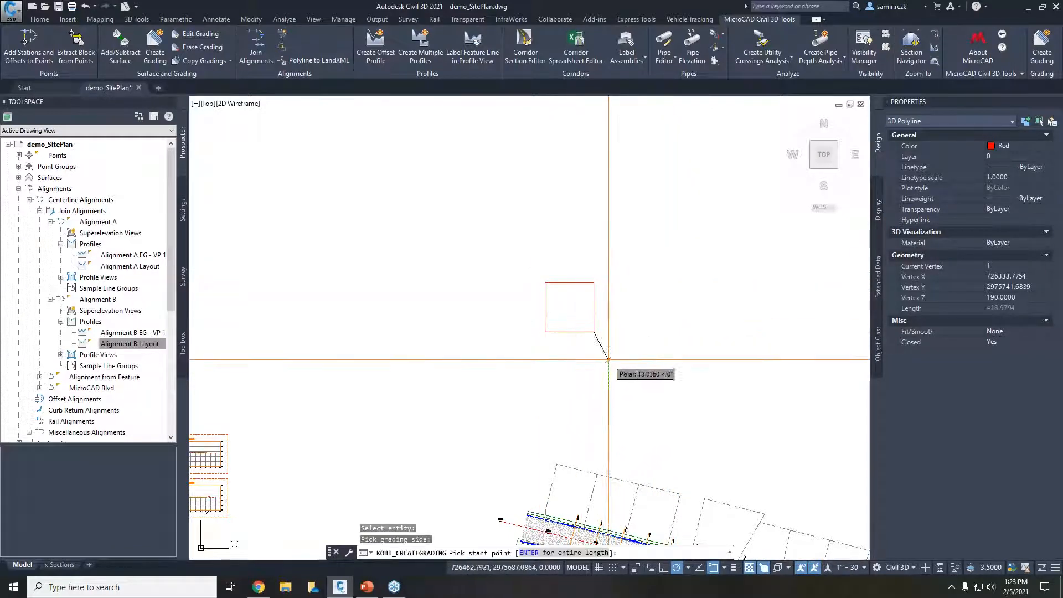
click(529, 553)
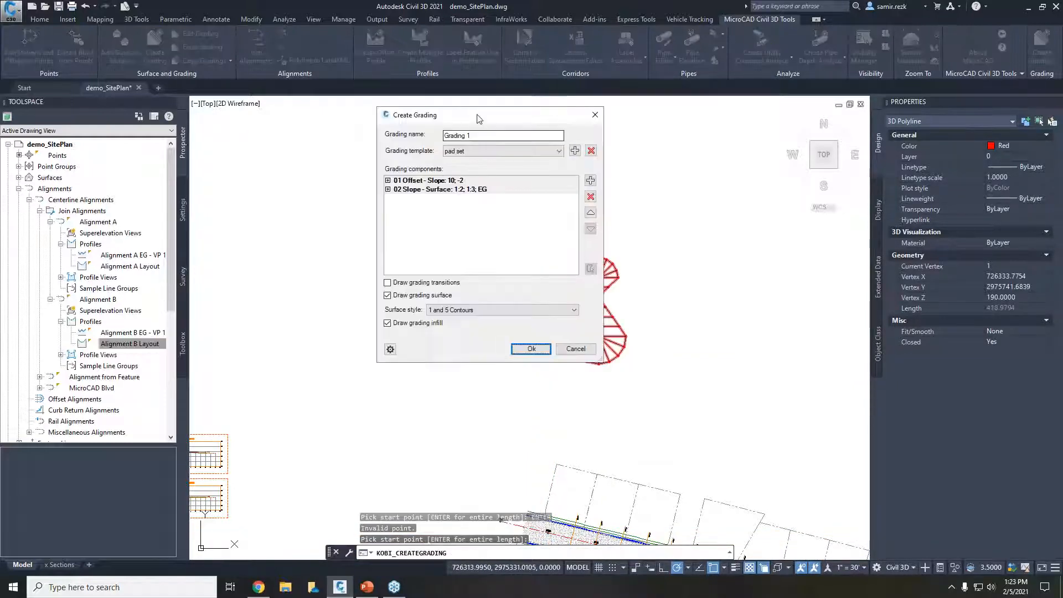
drag(475, 123, 364, 123)
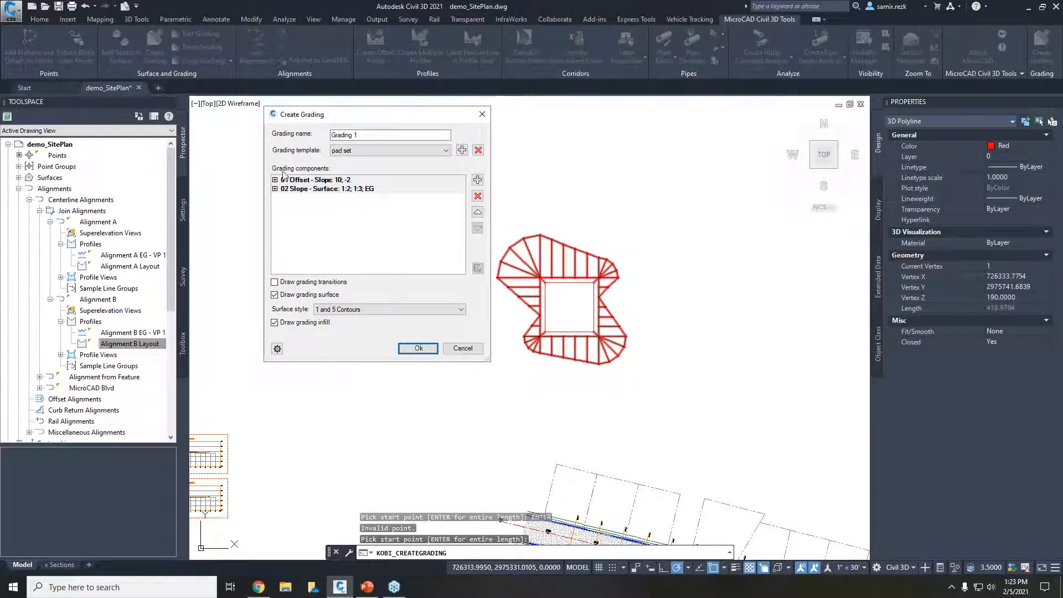
Review the pad set grading template and examine the settings of its Offset - Slope and Slope - Surface components.
click(337, 150)
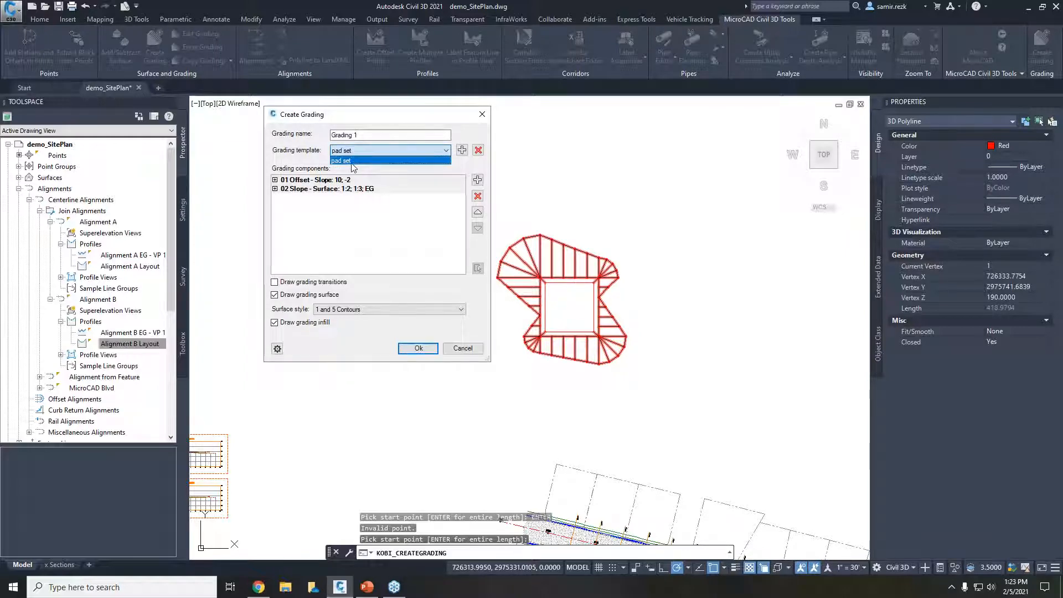
click(374, 117)
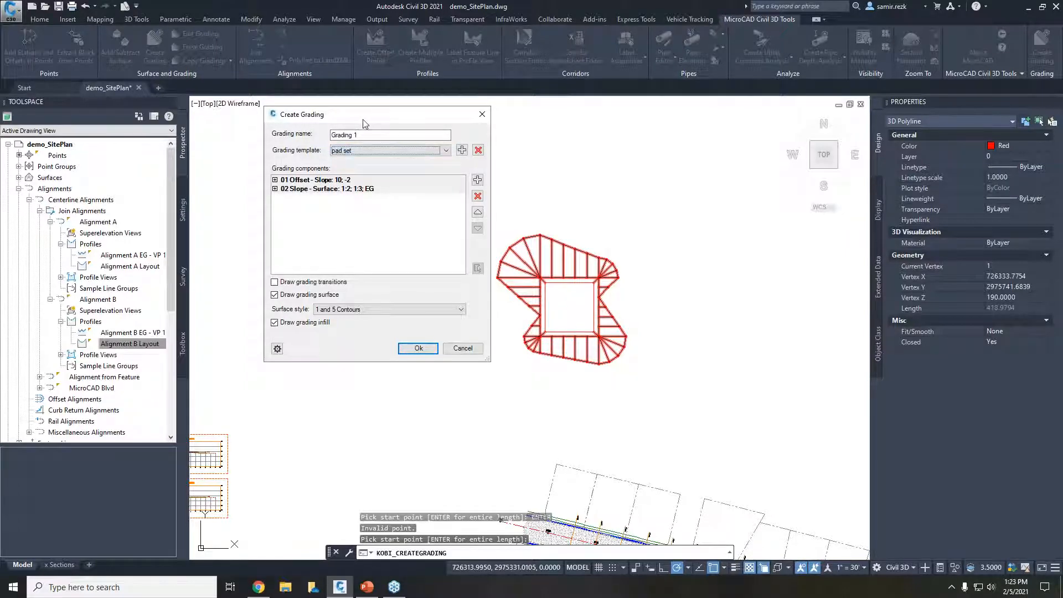
drag(373, 119, 368, 120)
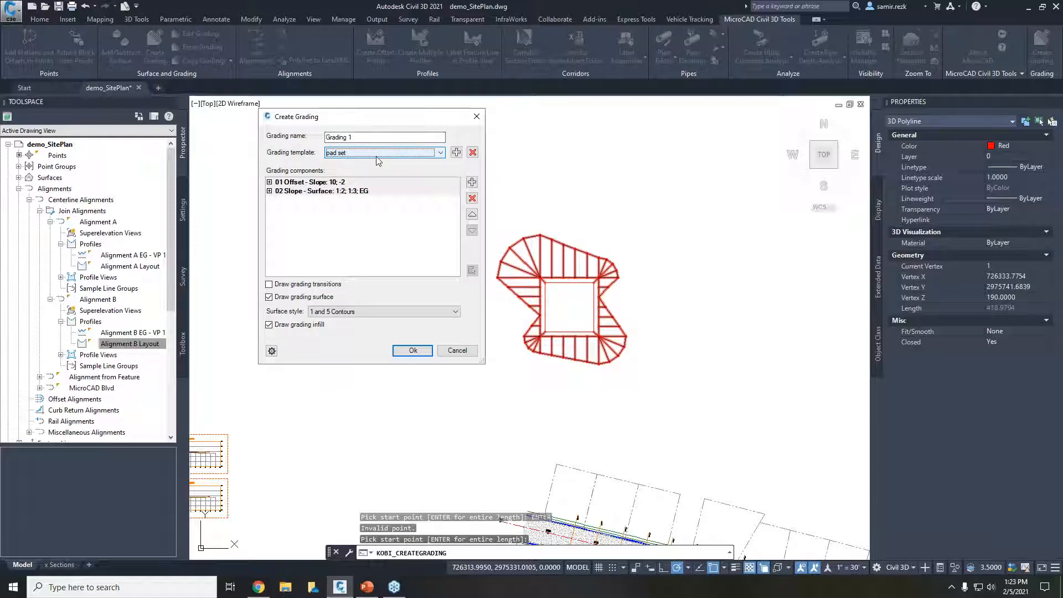
click(269, 183)
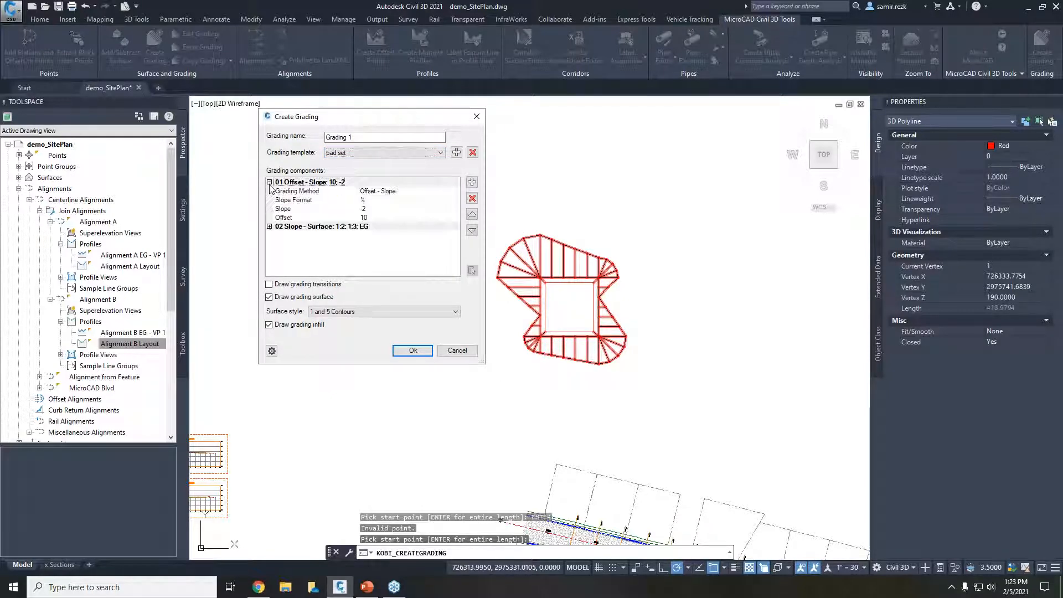
click(270, 227)
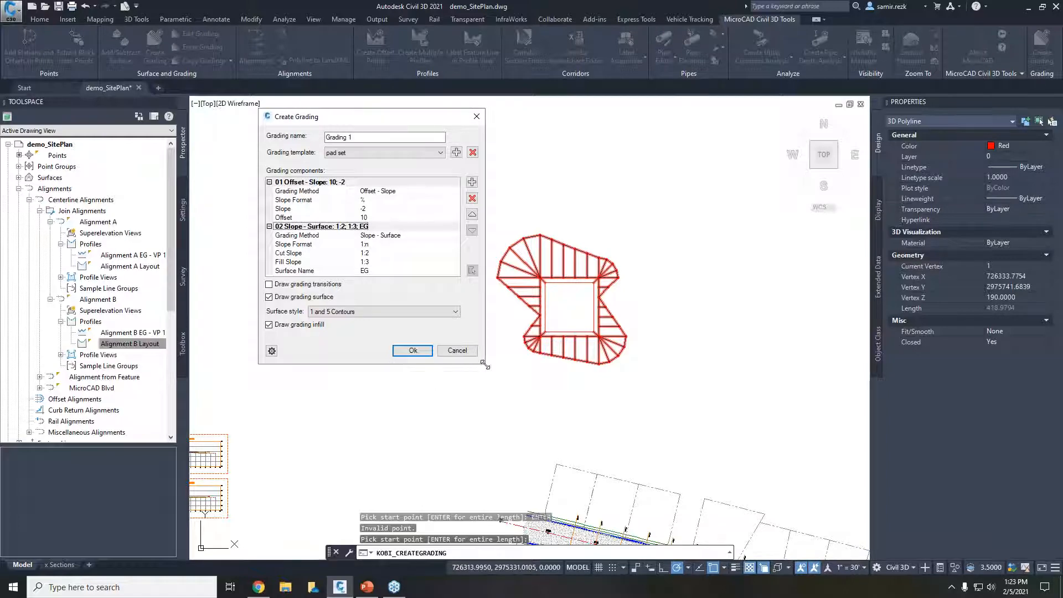
drag(486, 365, 497, 454)
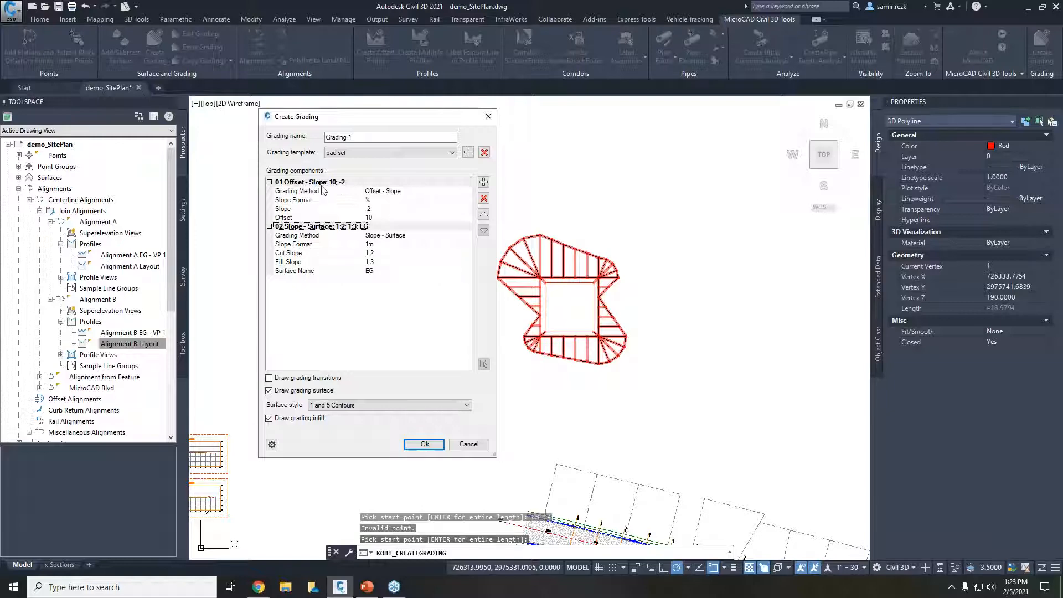
Review the grading methods available for the first component and set it to Slope - Surface.
click(398, 190)
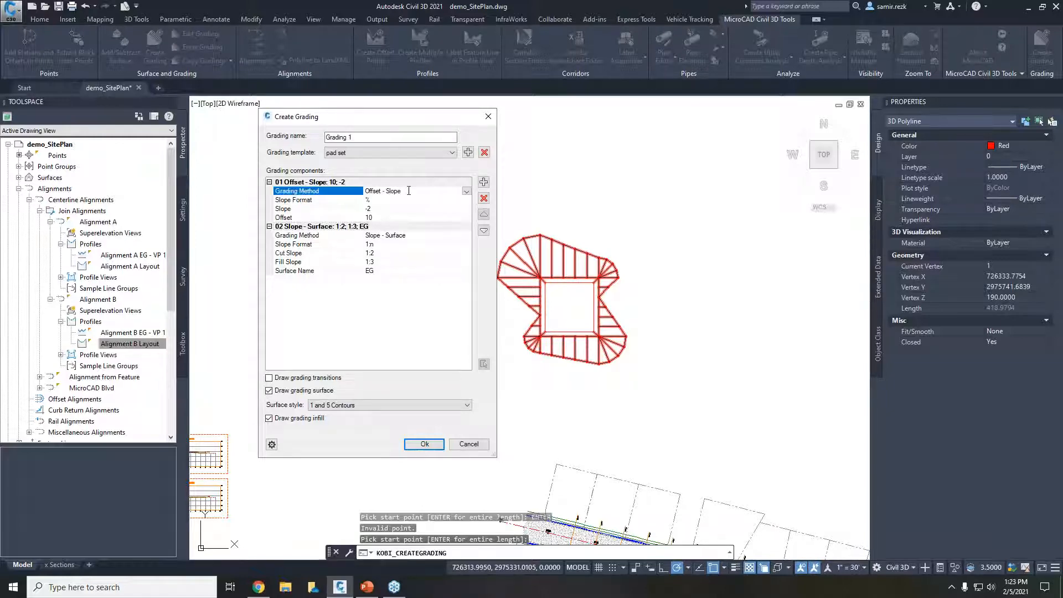
click(466, 191)
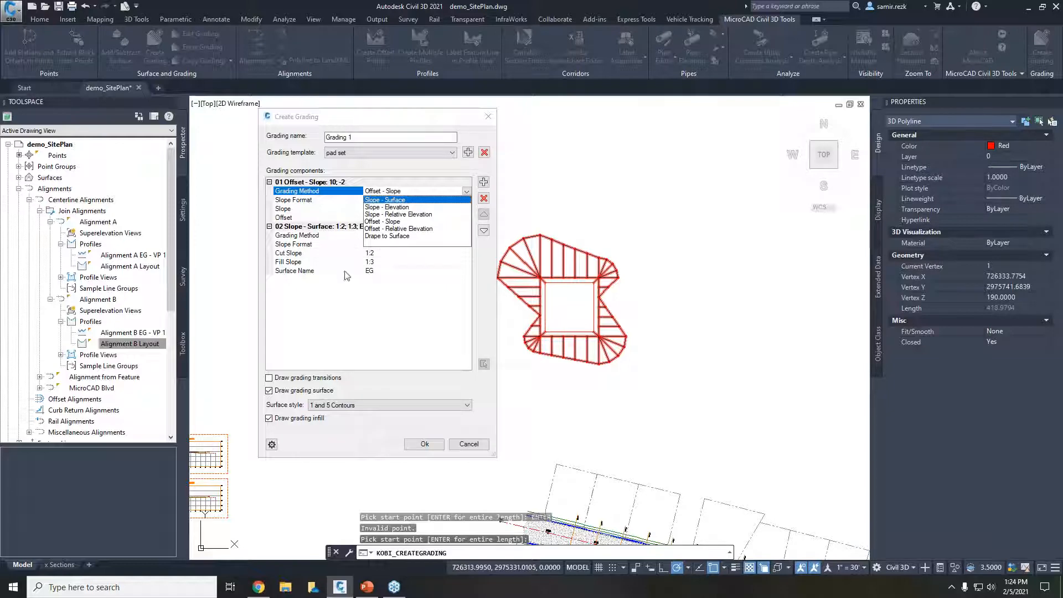
click(381, 310)
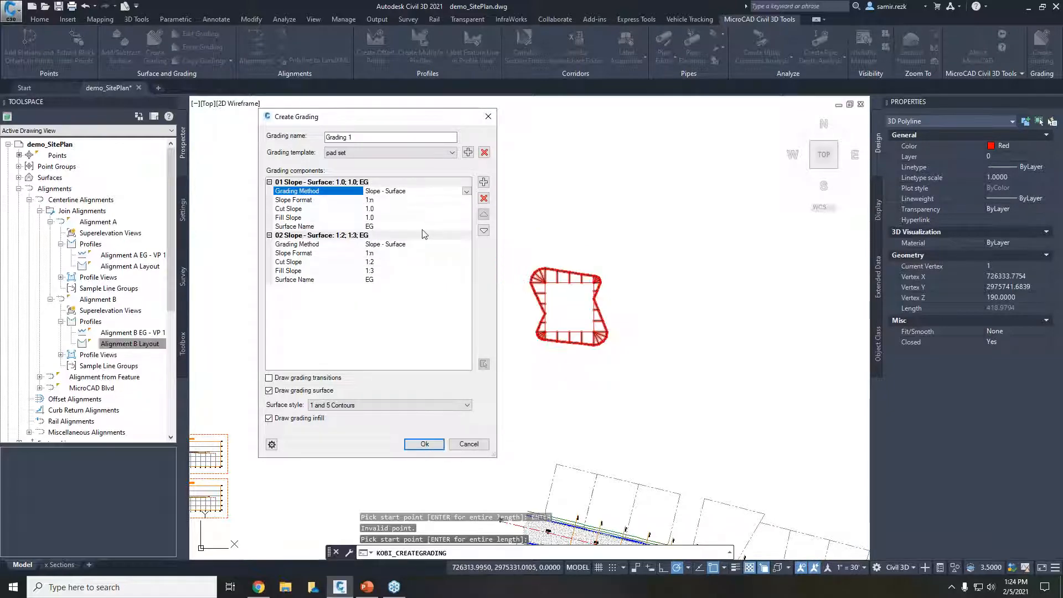
Add a grading component, move it to first place in the order, and expand the settings of all three components.
click(485, 183)
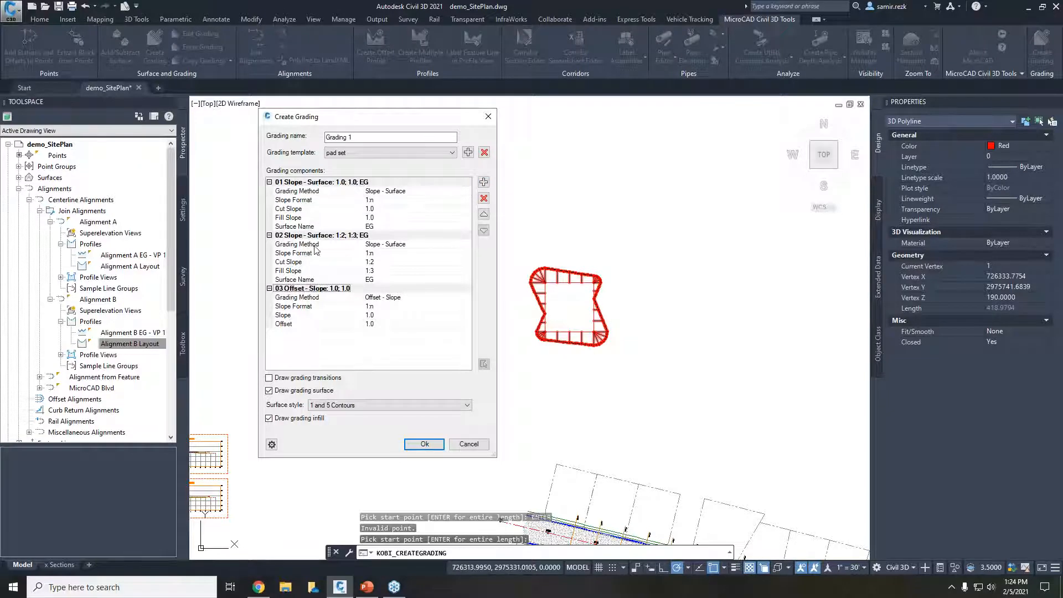
click(484, 215)
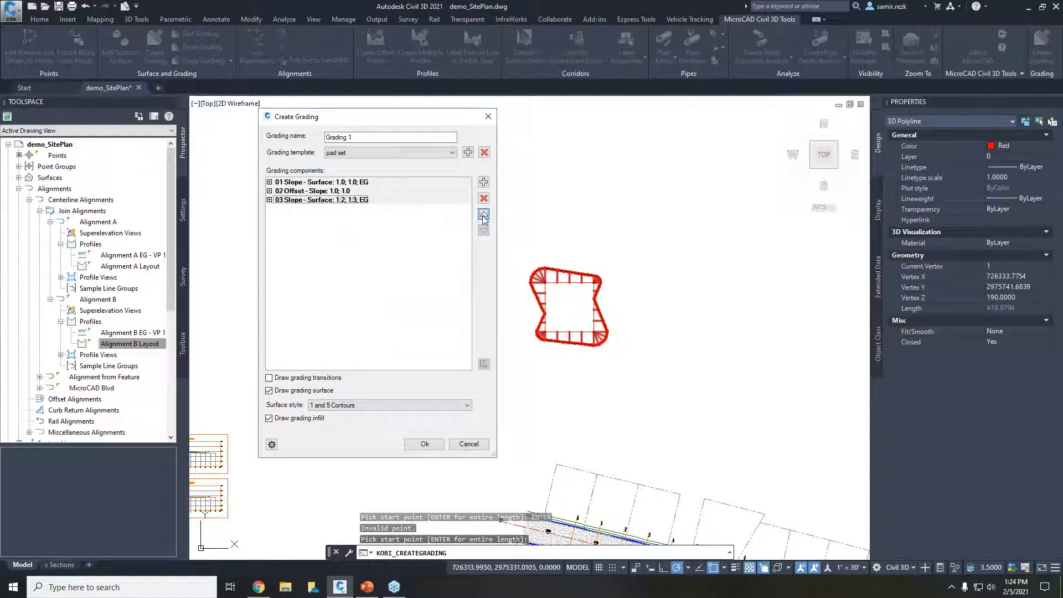
click(483, 215)
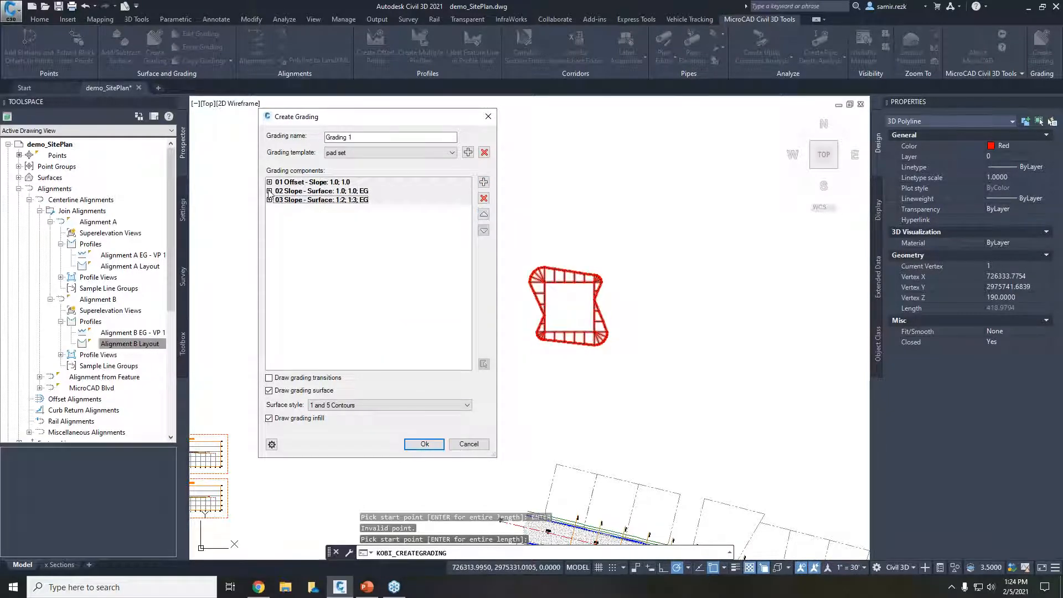
click(270, 191)
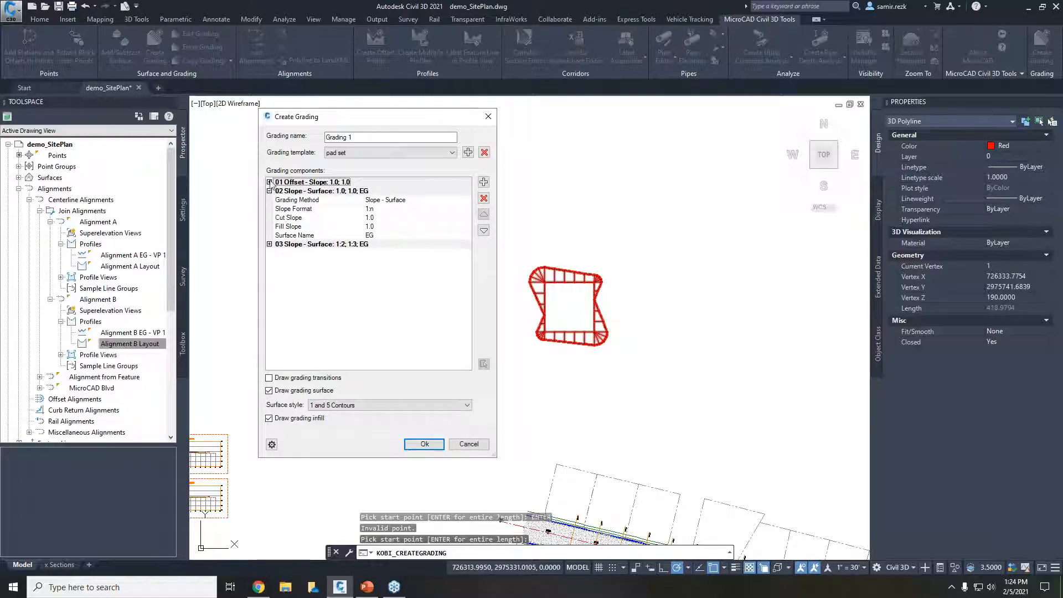
click(269, 182)
click(269, 280)
Set the first component's grading method to Offset - Relative Elevation with an offset of .5 and a relative elevation of .5.
click(408, 191)
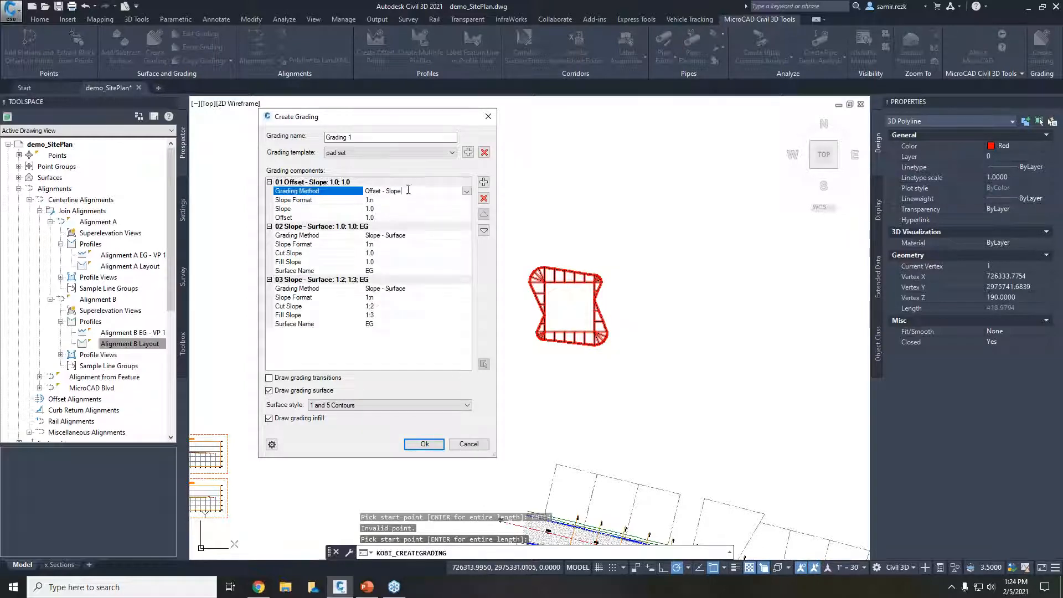
click(467, 191)
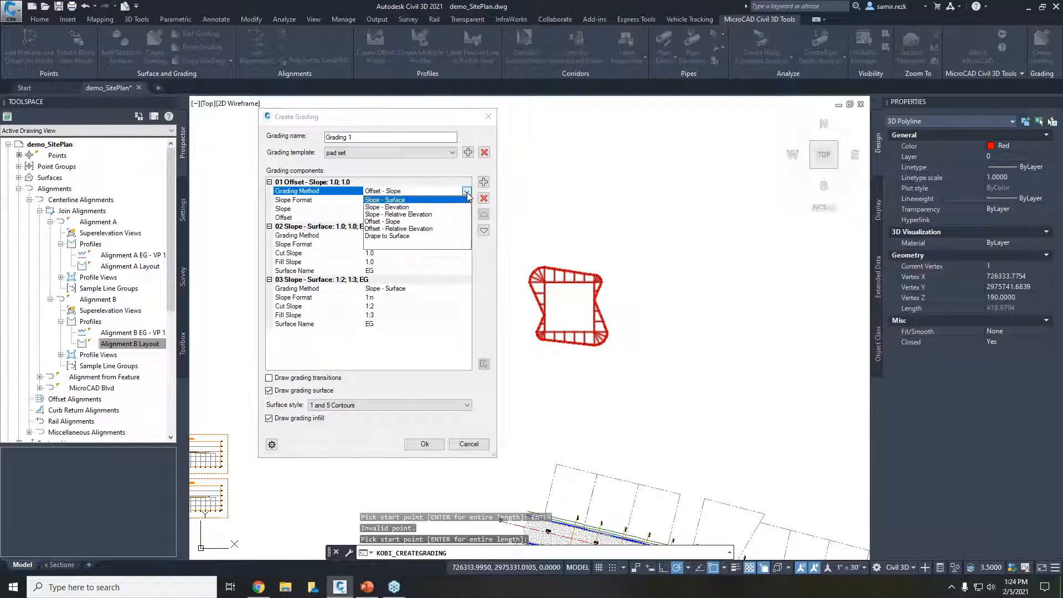
click(403, 229)
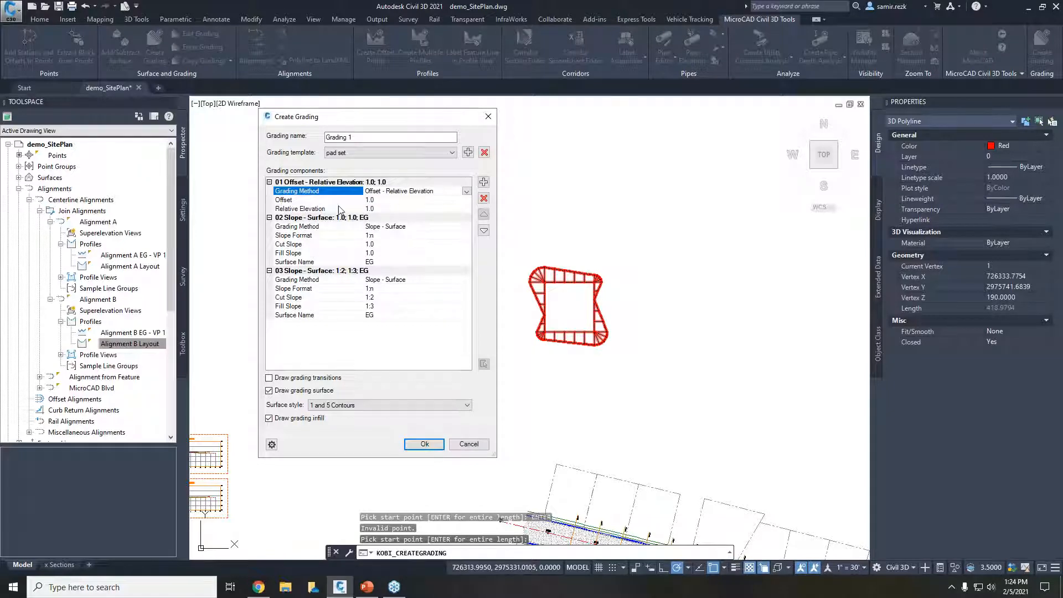
click(371, 201)
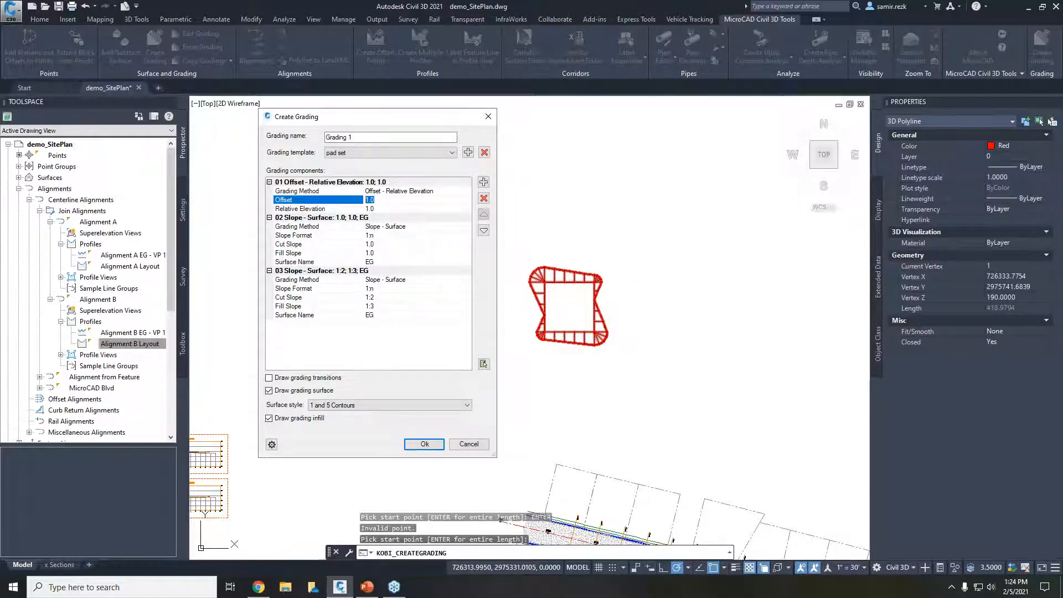
click(381, 209)
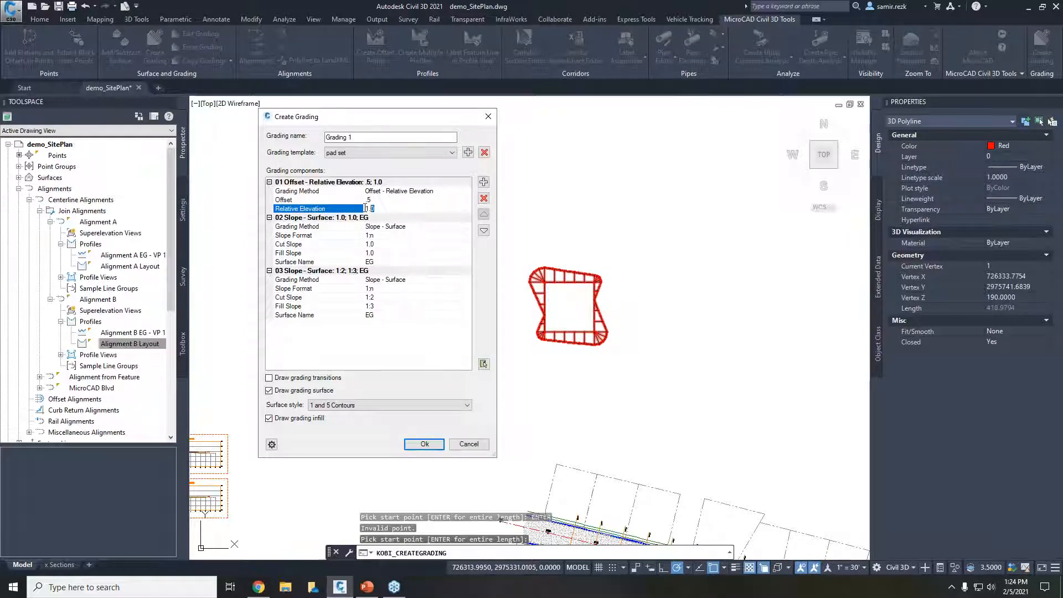
drag(365, 208, 359, 217)
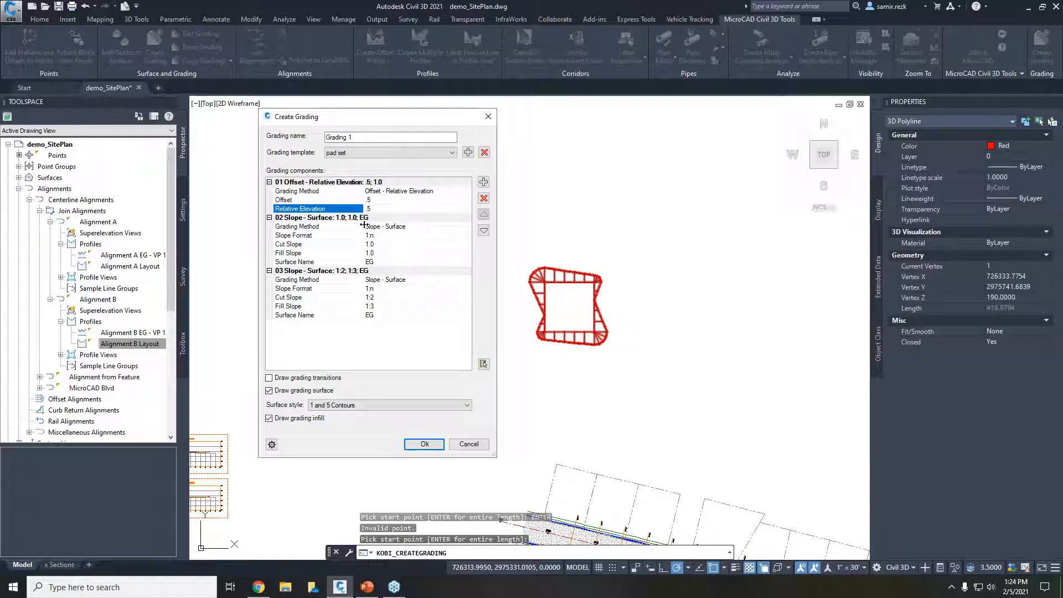
Change the second component's grading method to Offset - Slope and expand its settings.
click(348, 227)
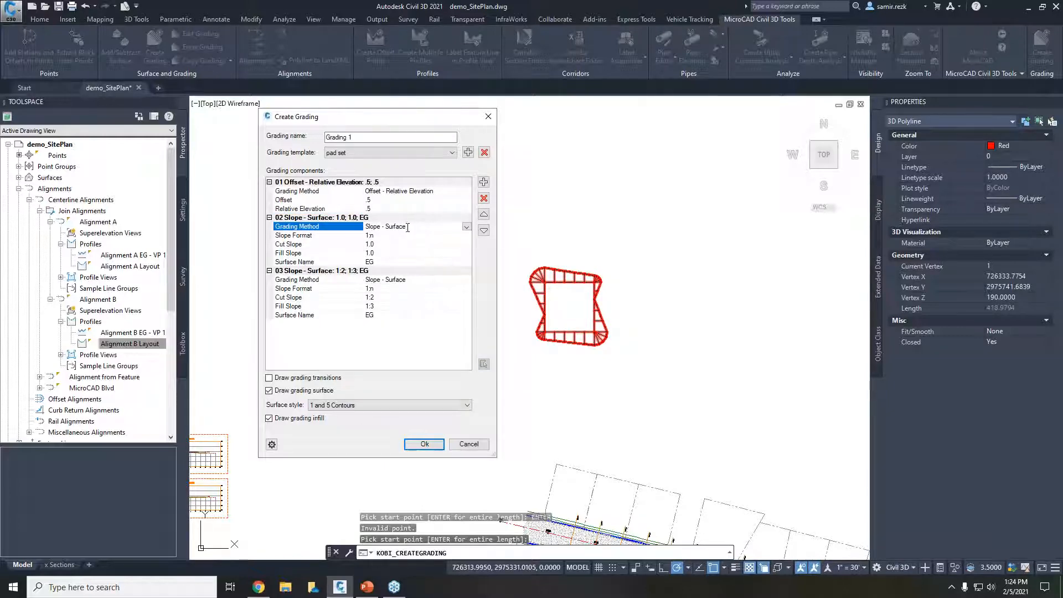
click(466, 226)
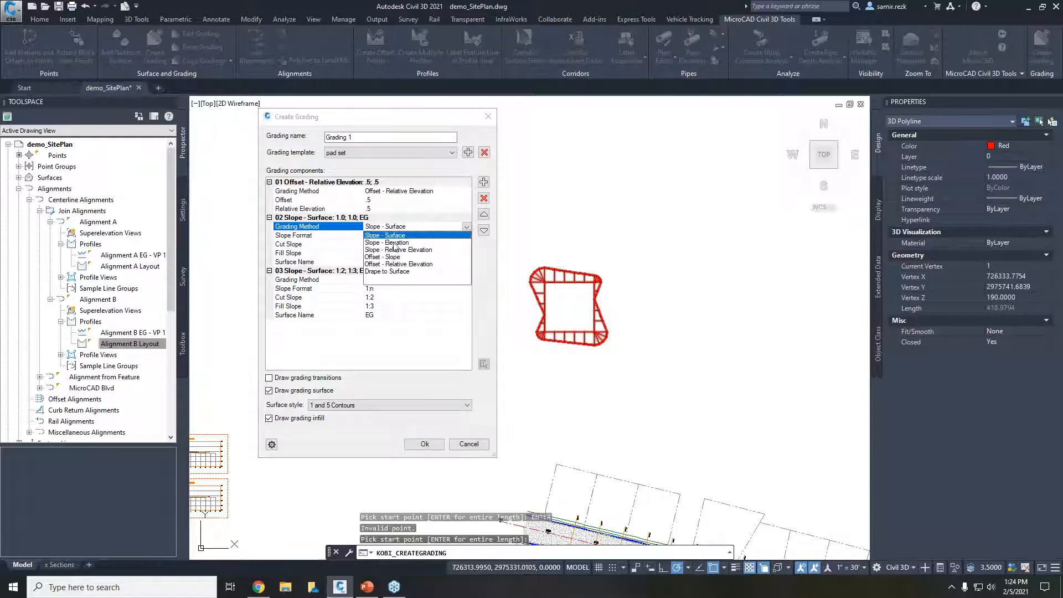
click(390, 258)
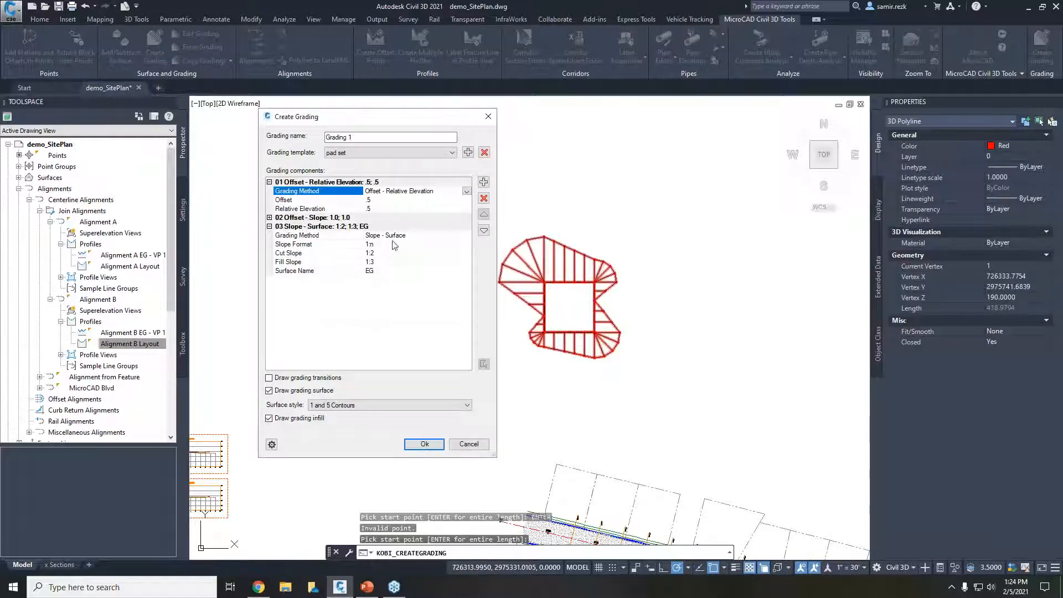
click(269, 217)
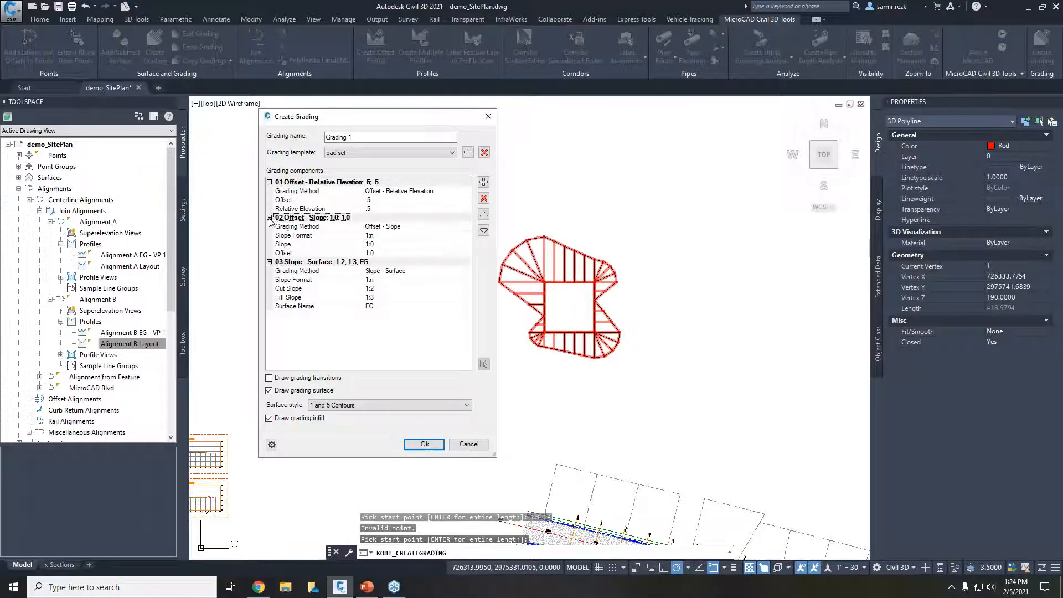
Set the second component's slope format to %, its slope to -2 and its offset to 10.
click(408, 236)
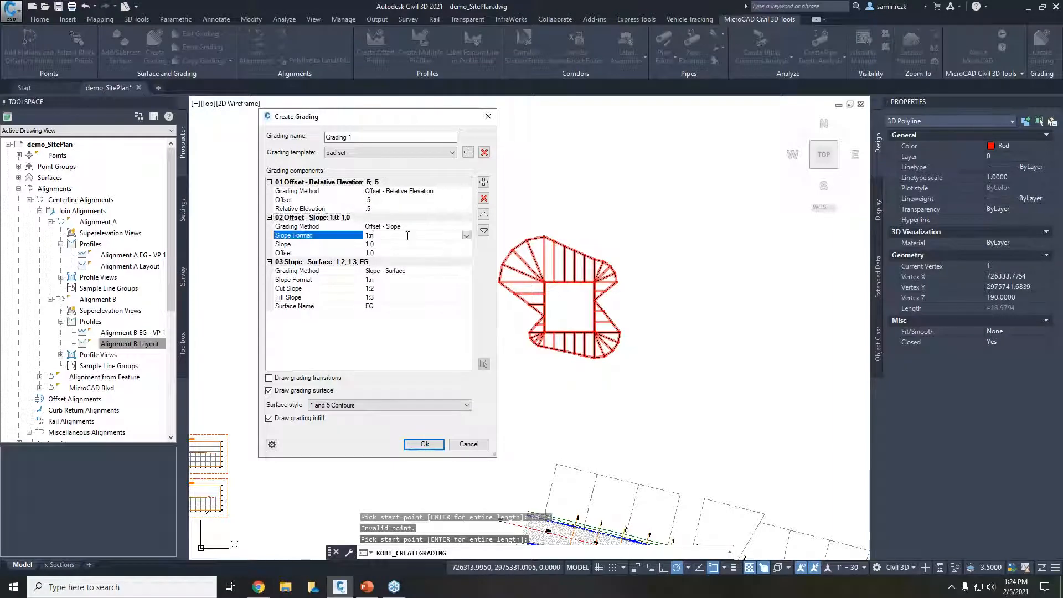
click(466, 236)
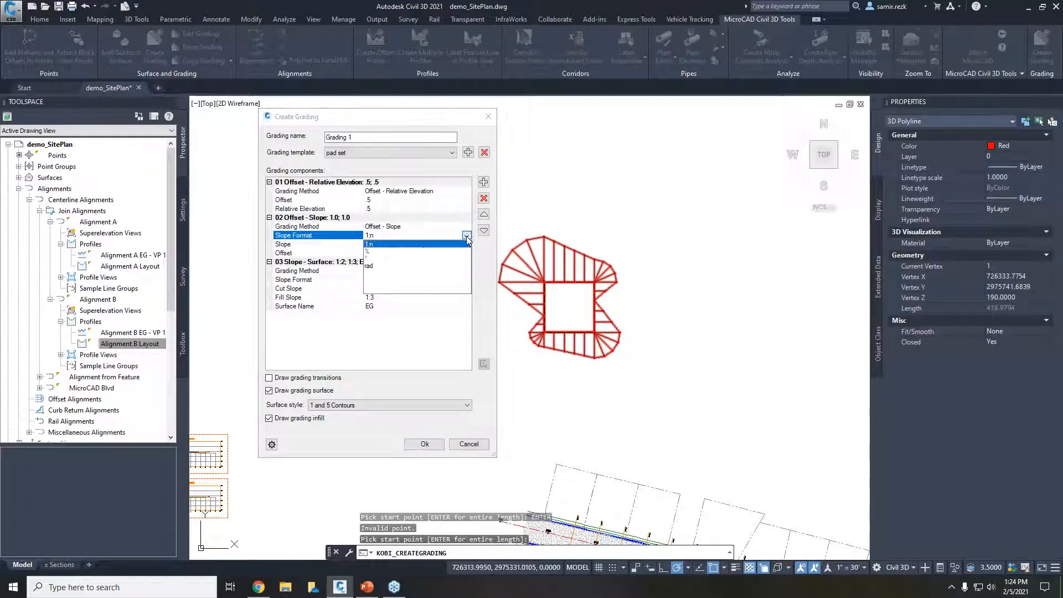
click(368, 254)
click(382, 246)
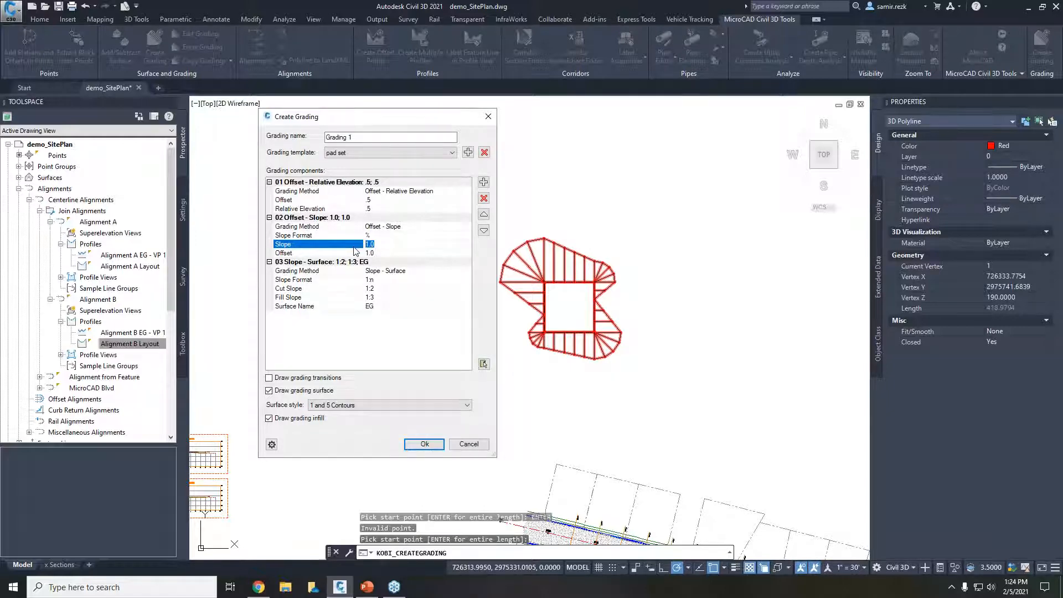
text(-2)
click(388, 253)
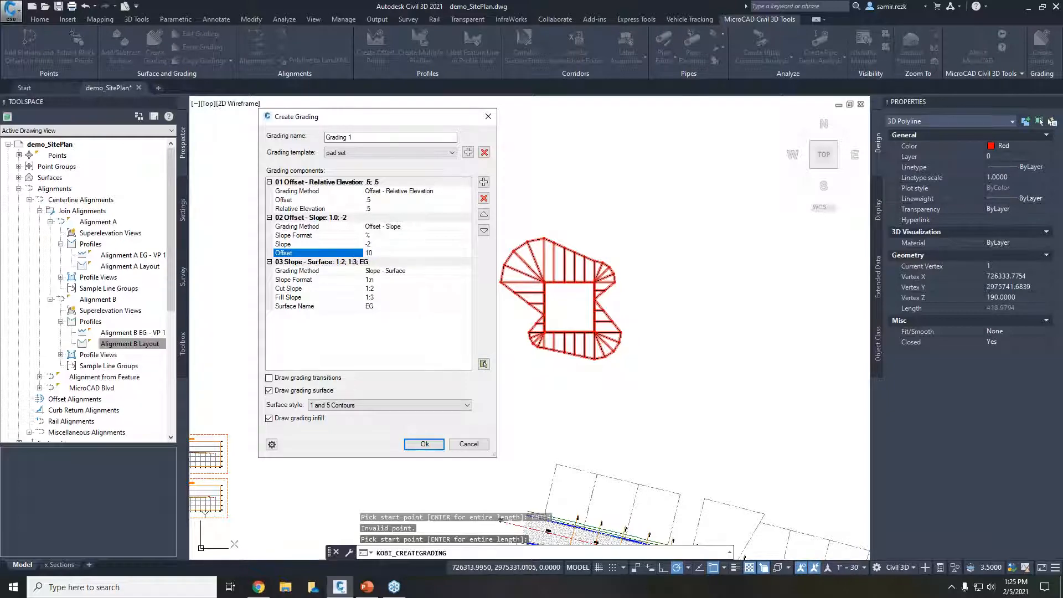
Review the second component's slope and the third component's grading method, slope format options and surface name.
click(388, 245)
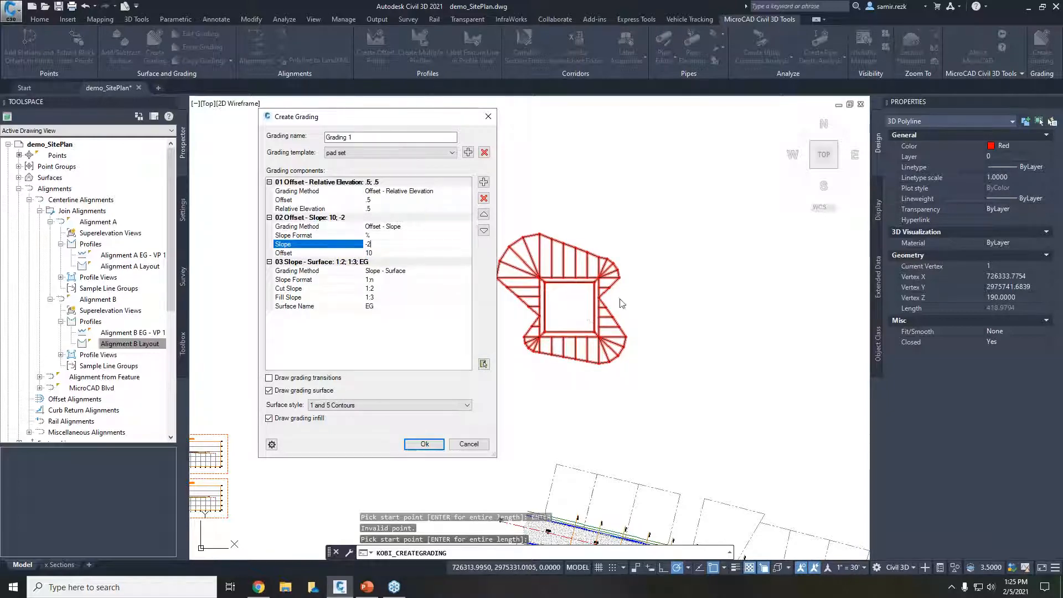
click(324, 271)
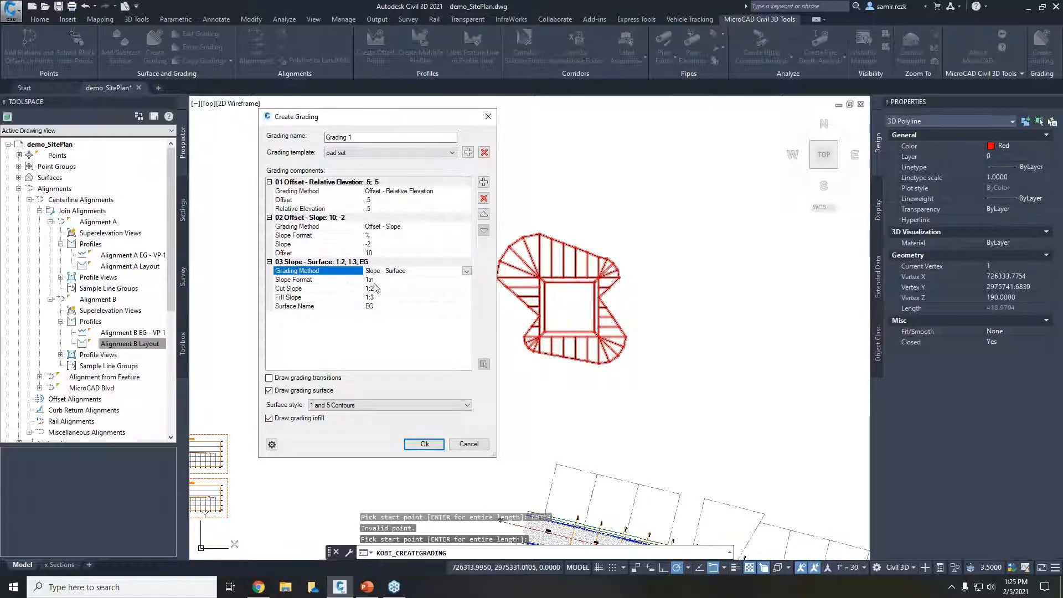
click(399, 280)
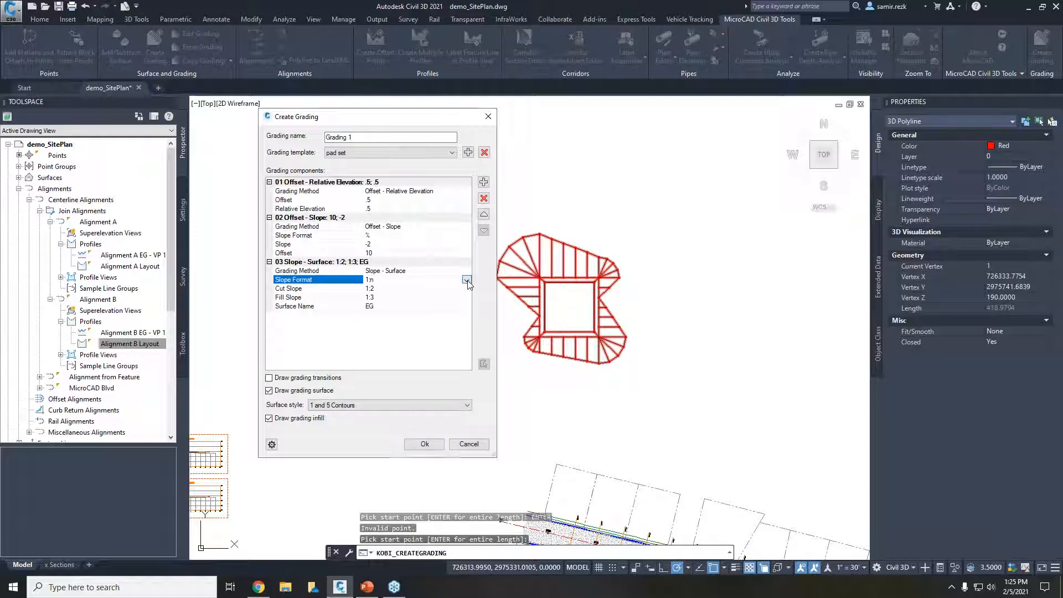
click(467, 280)
click(466, 280)
click(383, 308)
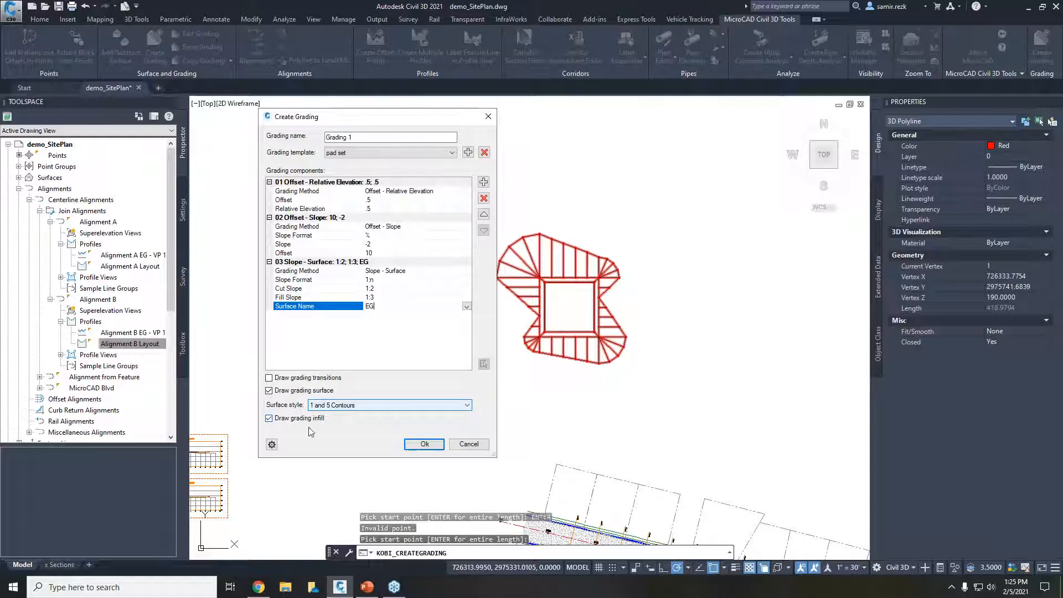
Check the general grading settings, accept them as they are, and create the three-component pad grading.
click(271, 444)
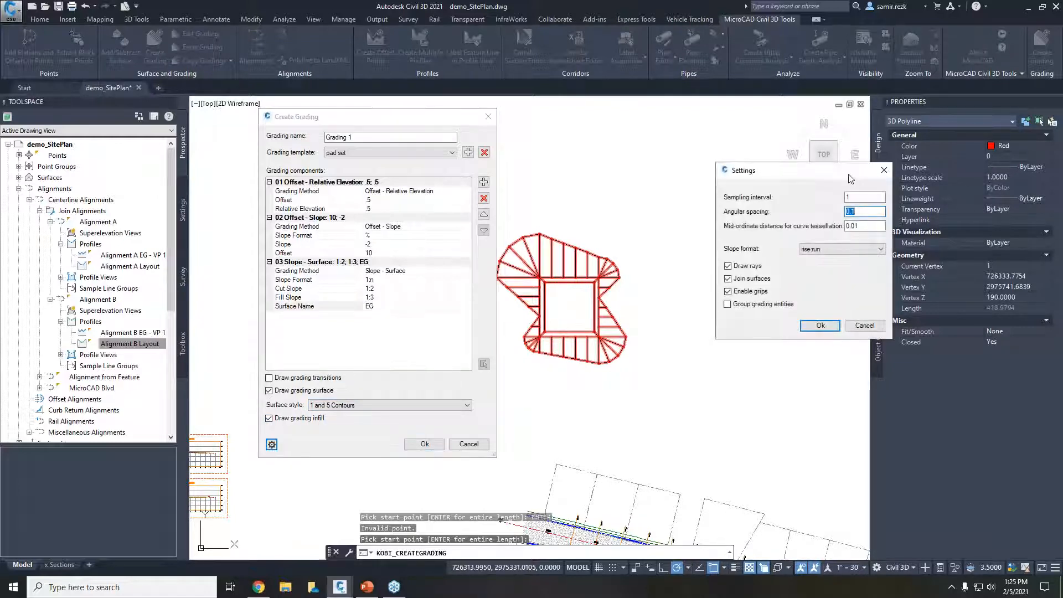
drag(829, 172, 827, 159)
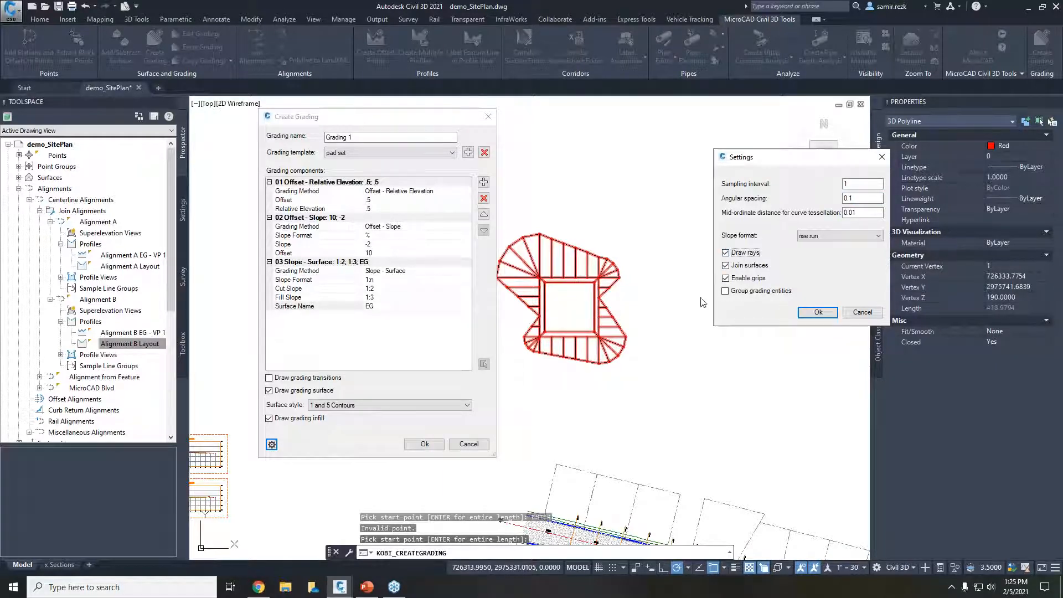
click(822, 313)
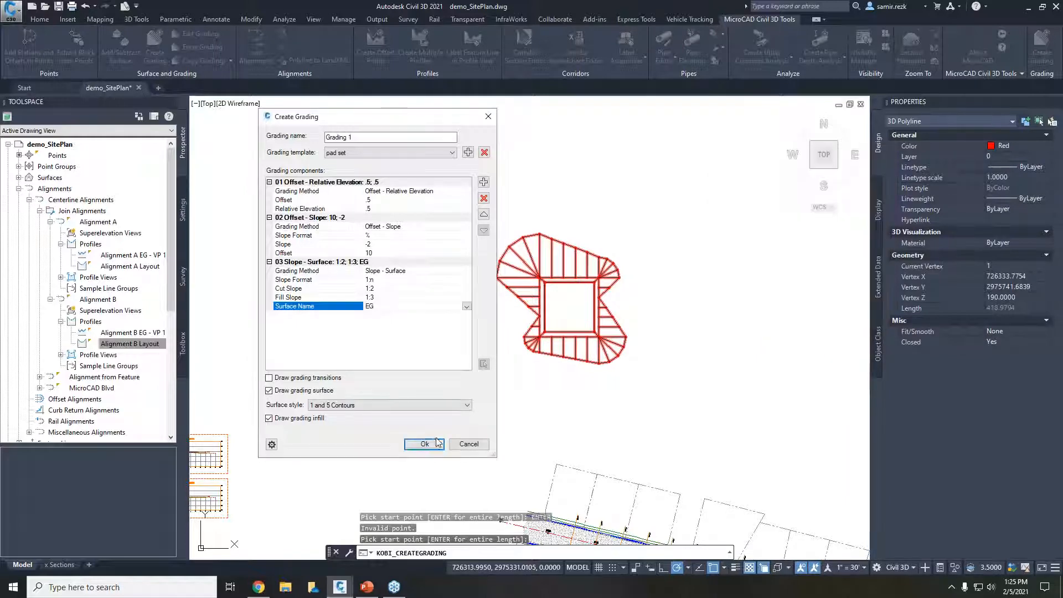
click(424, 443)
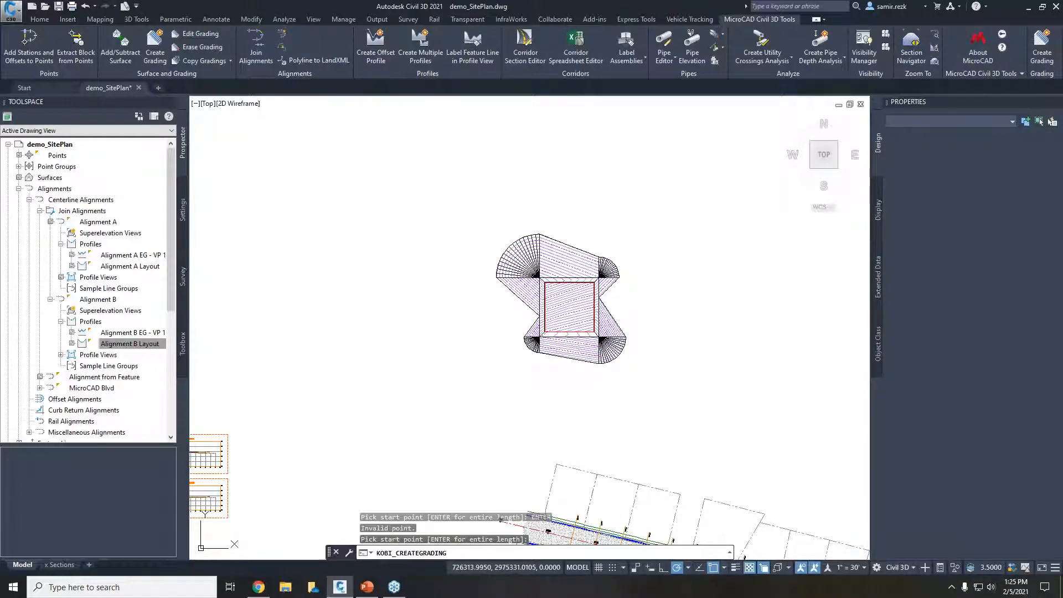
key(Escape)
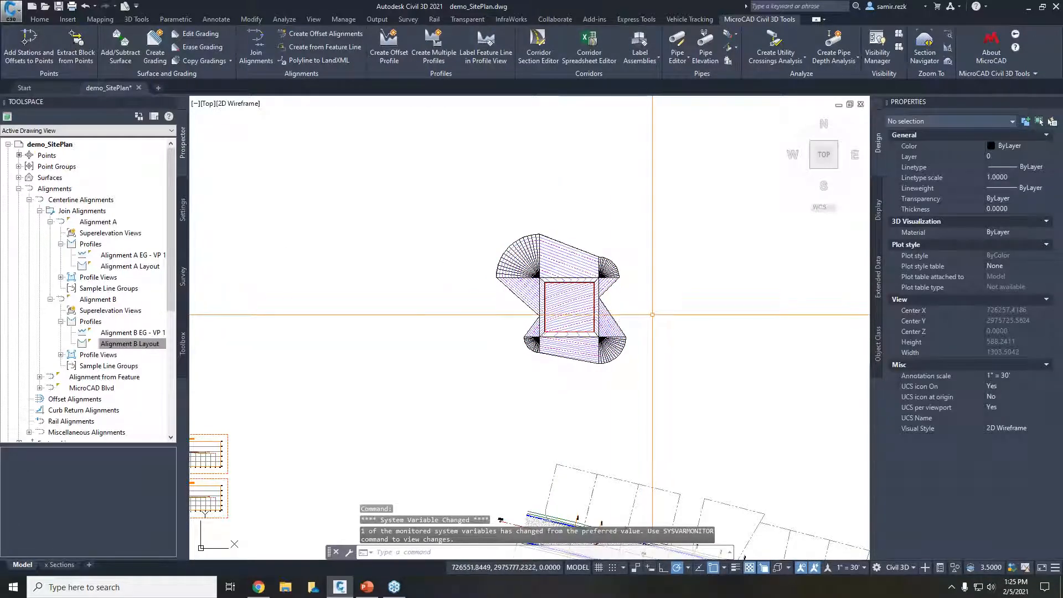
Examine the new grading's contours around the pad edge and its outer daylight polyline.
scroll(652, 314, up, 6)
key(Escape)
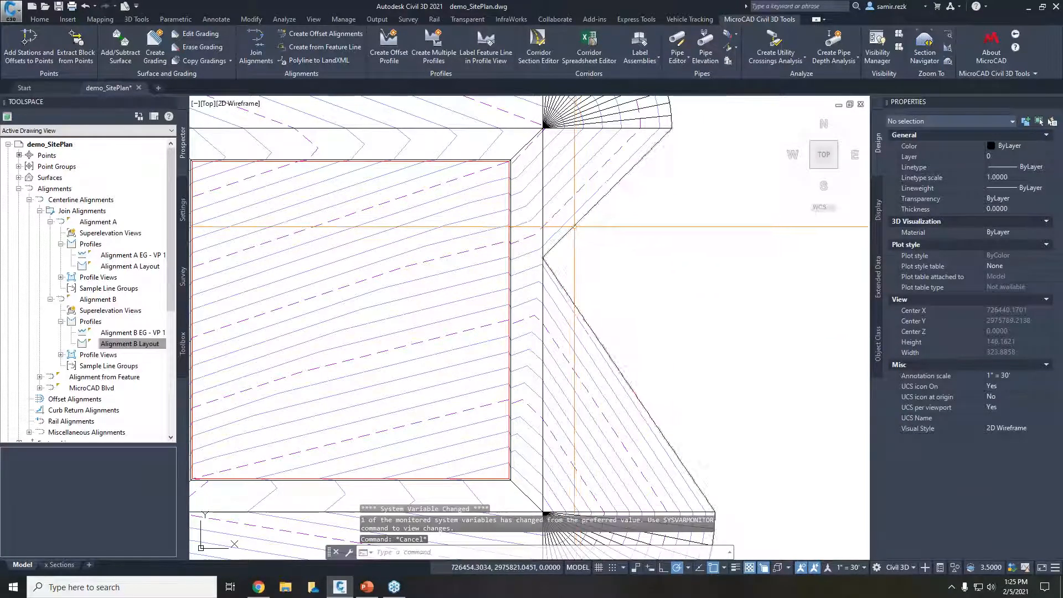
click(575, 226)
scroll(641, 263, down, 6)
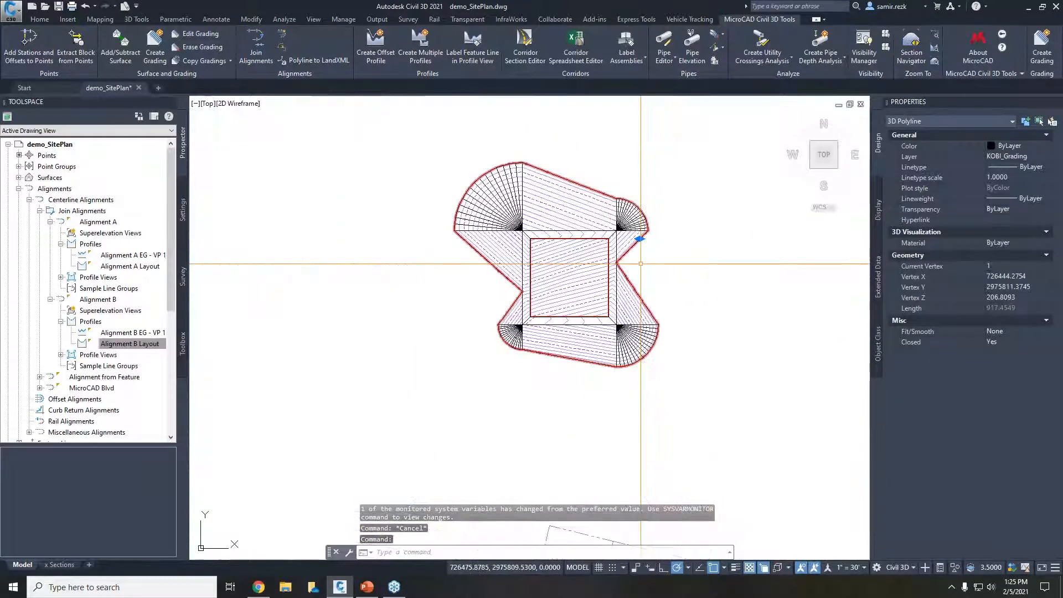
scroll(640, 263, up, 2)
key(Escape)
scroll(589, 232, up, 6)
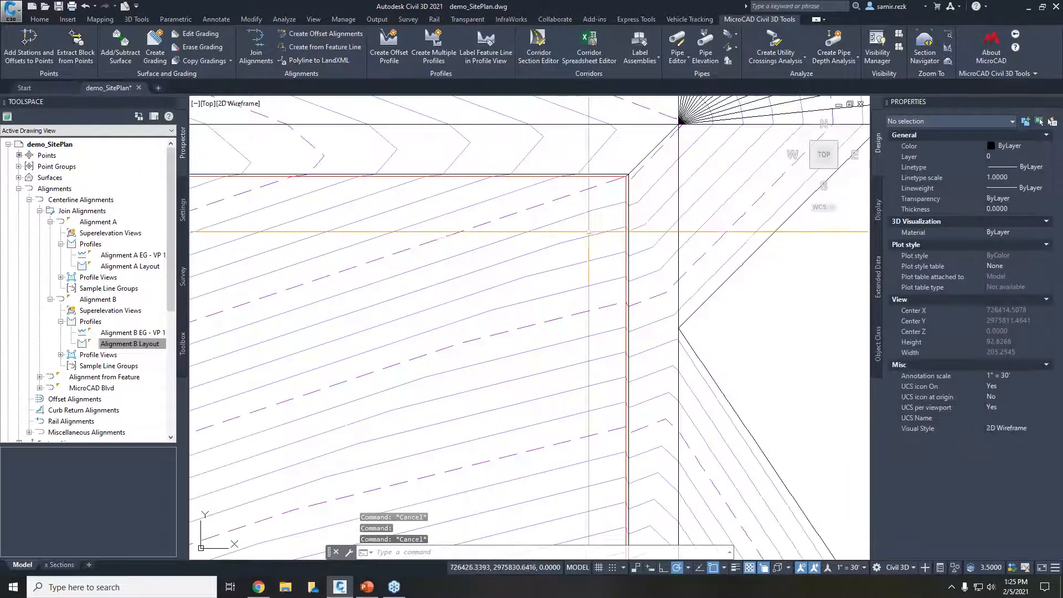
Stretch the northeast corner of the red pad polyline due east, roughly doubling the length of the pad's north edge.
click(626, 218)
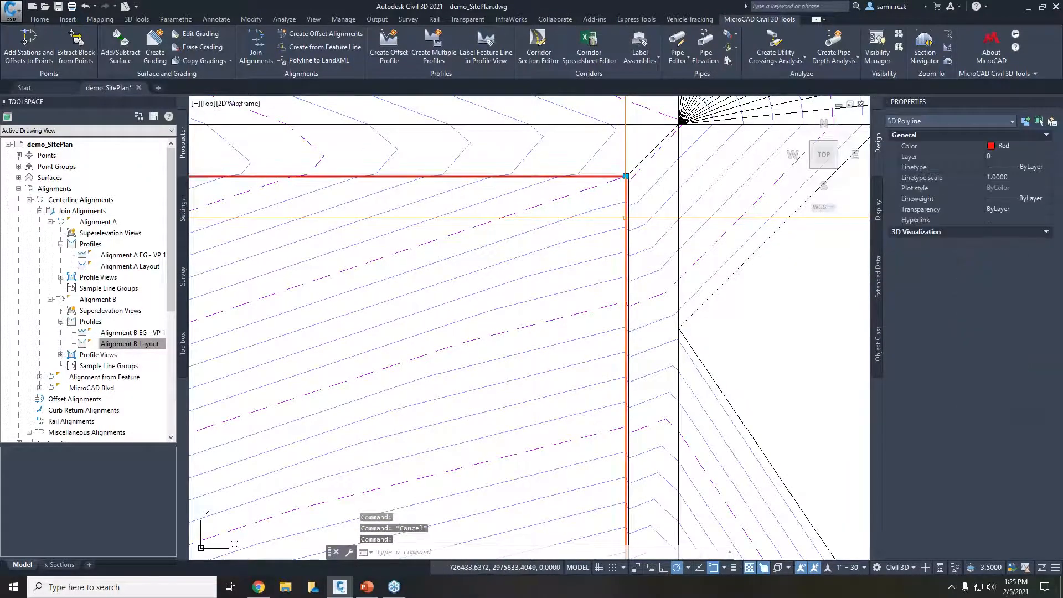
click(626, 176)
scroll(642, 224, down, 6)
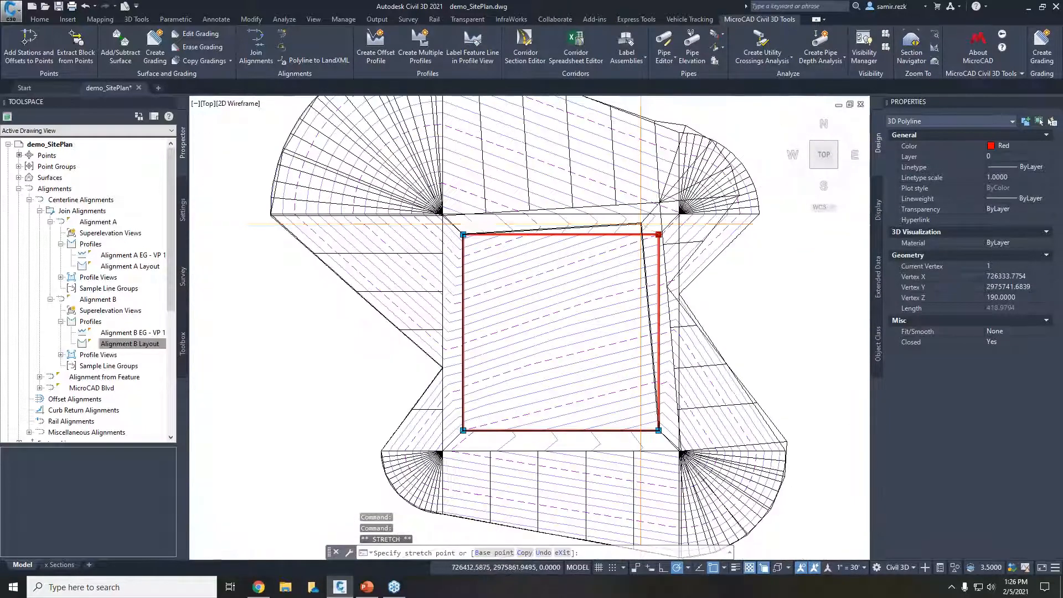
click(787, 248)
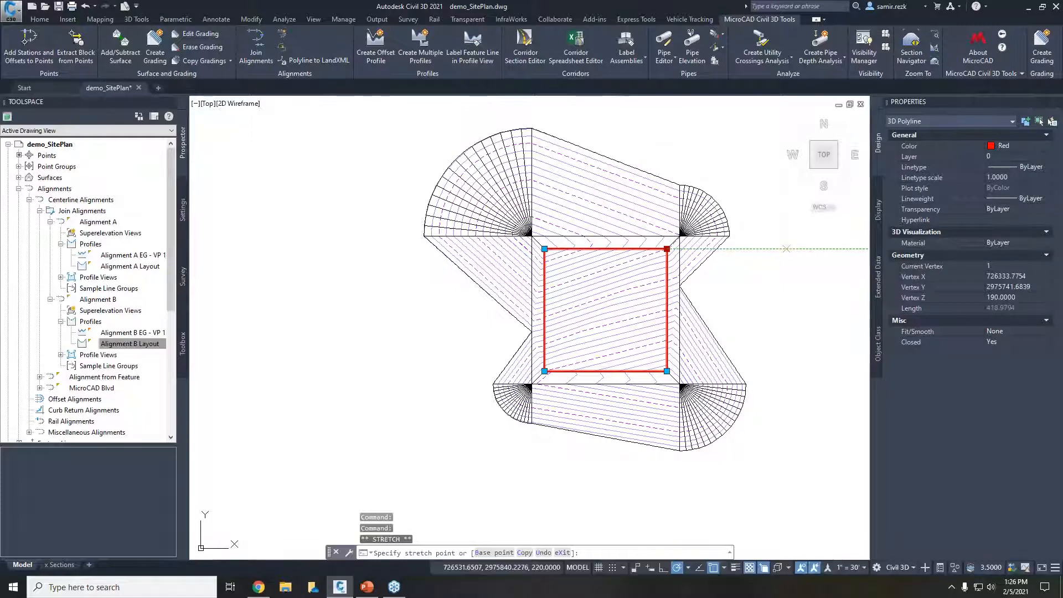
middle_drag(716, 275, 609, 281)
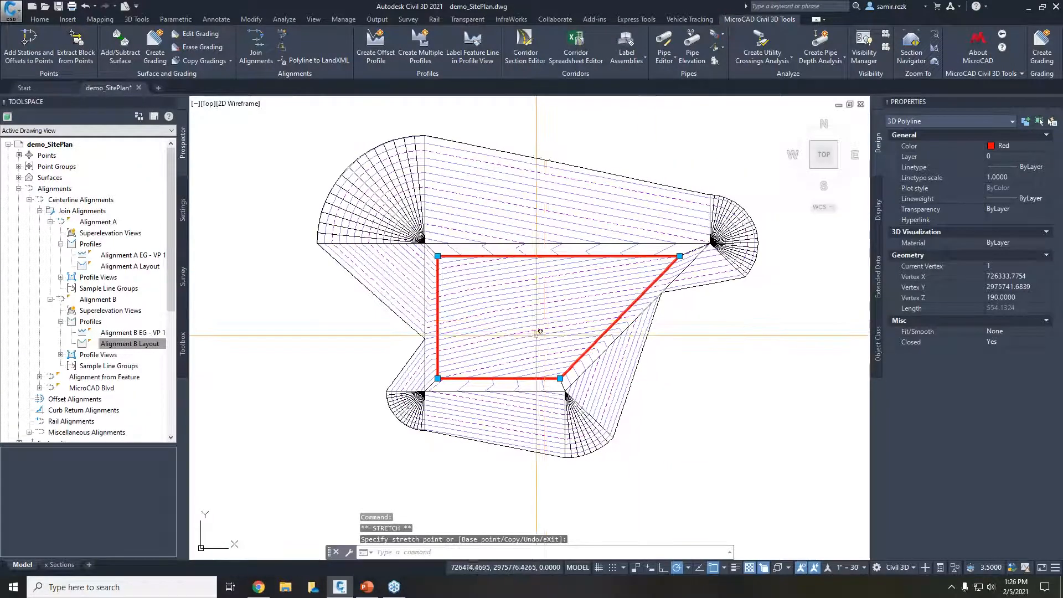
key(Escape)
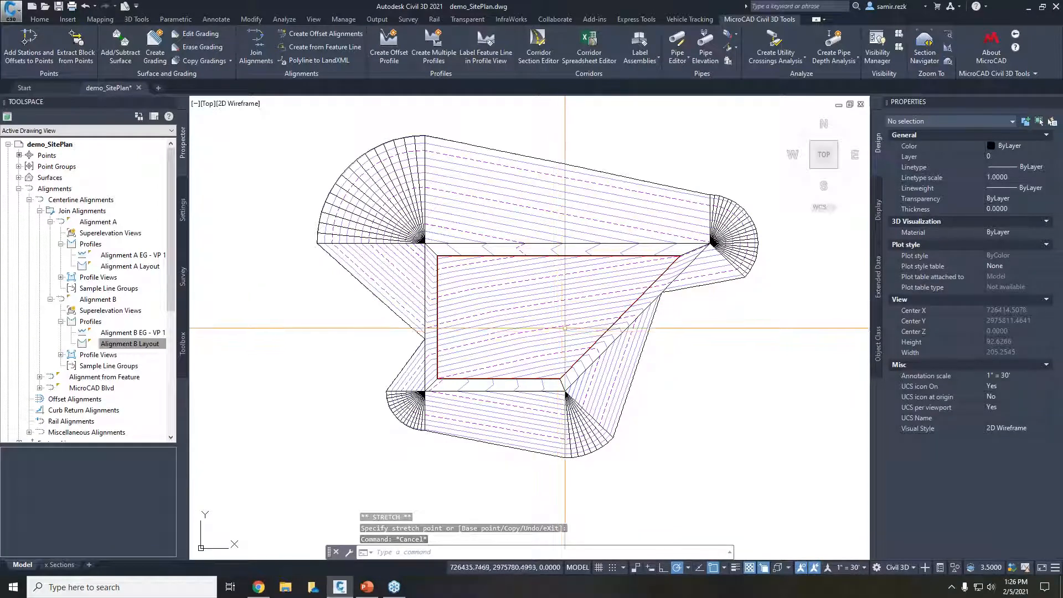
Inspect the Grading 1 surface in 3D from several angles with the Object Viewer, and close the viewer.
scroll(637, 323, down, 4)
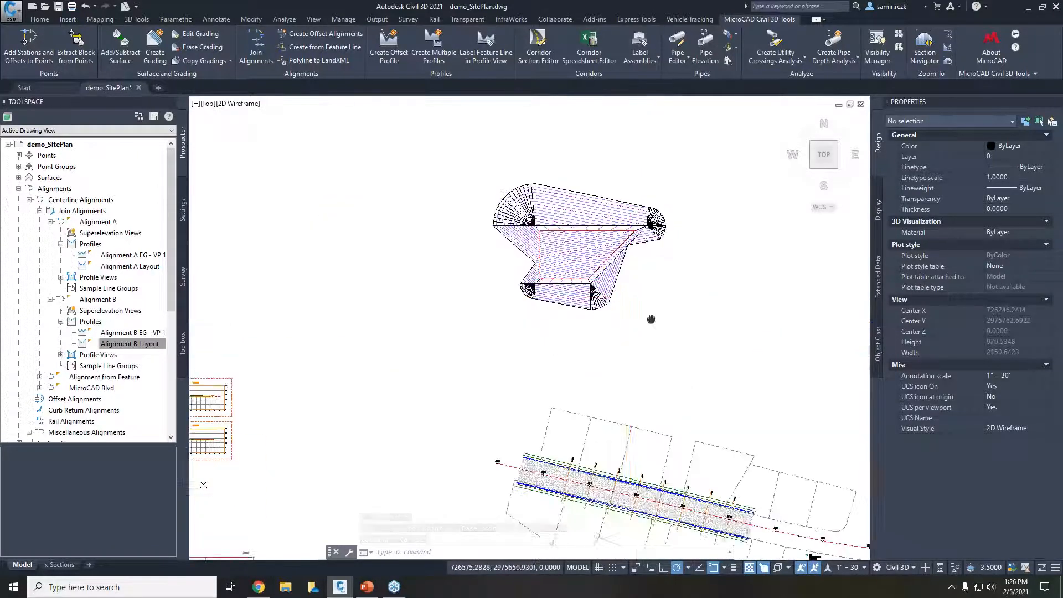
click(539, 281)
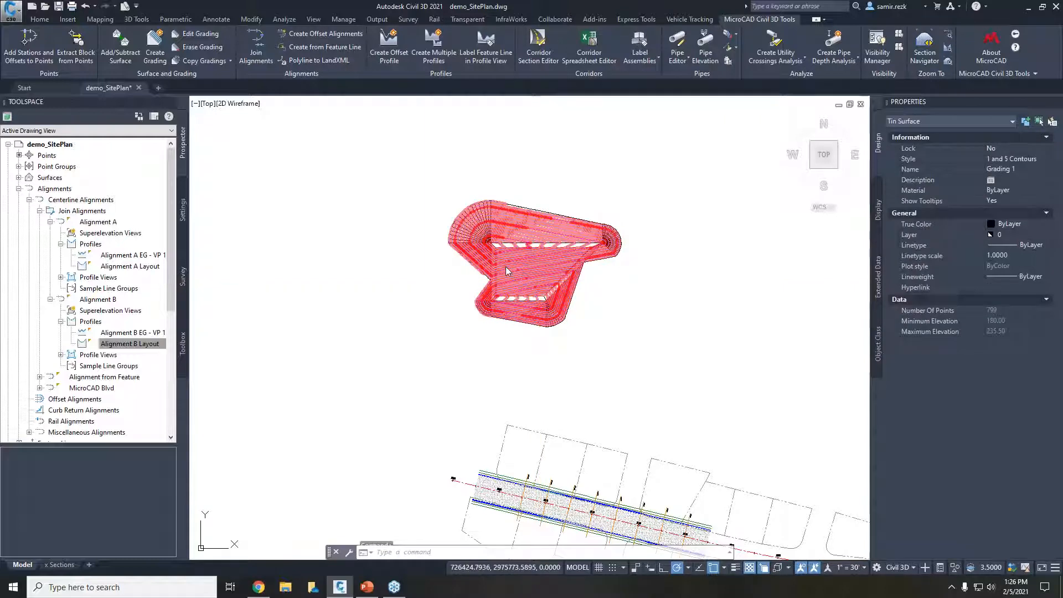
click(118, 47)
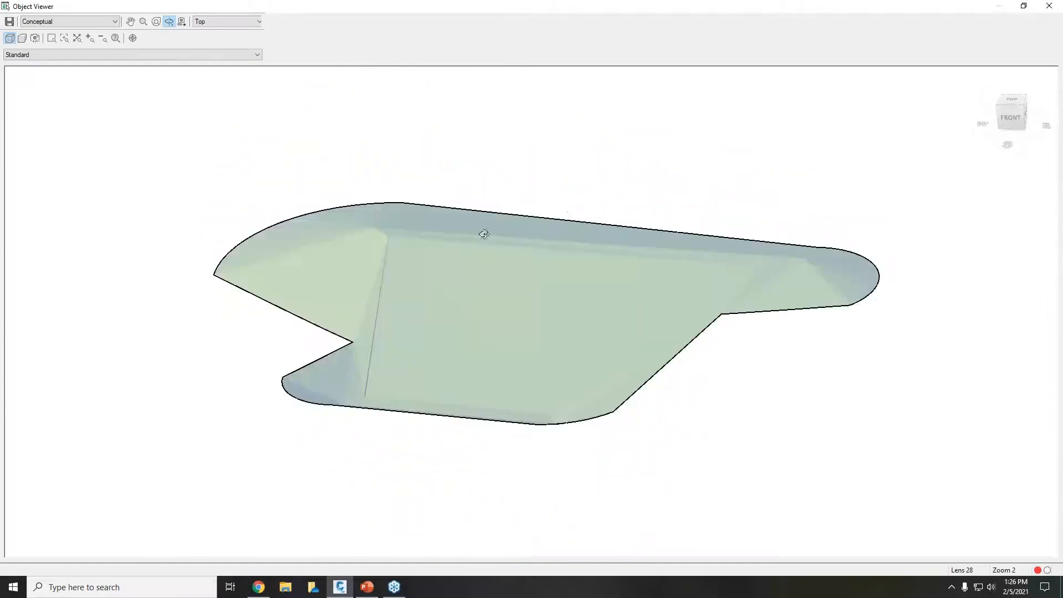
mouse_move(451, 346)
mouse_down()
mouse_move(369, 314)
mouse_move(396, 354)
mouse_up()
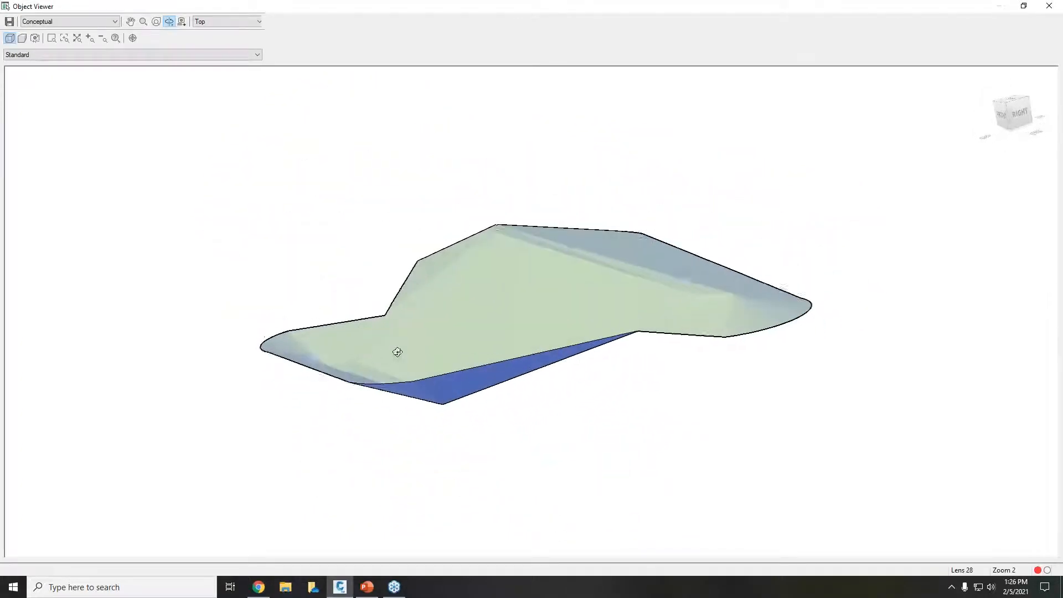
scroll(337, 296, up, 6)
middle_drag(377, 293, 578, 341)
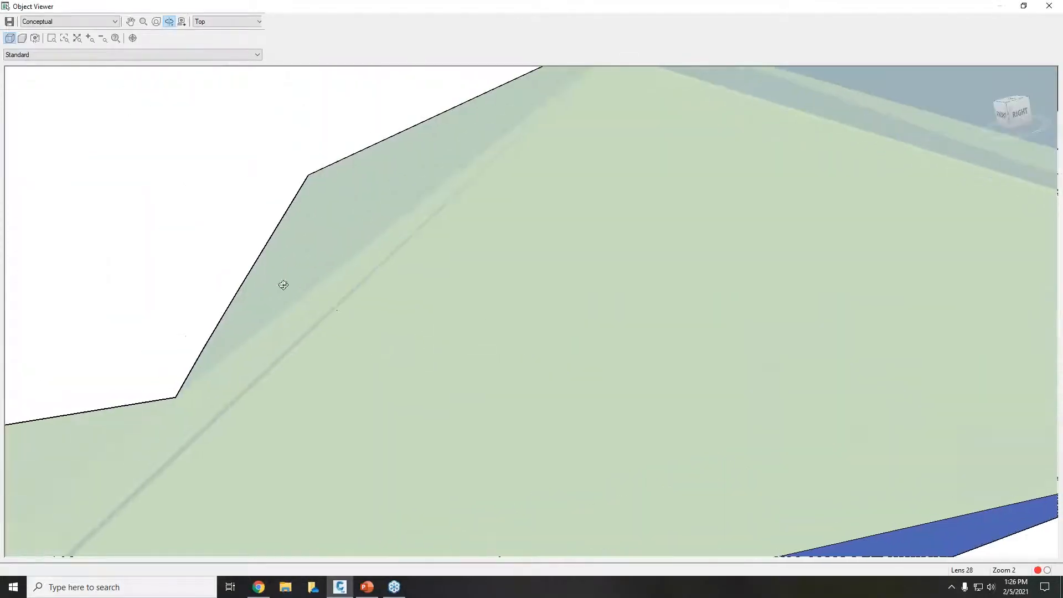
scroll(497, 315, down, 10)
mouse_move(501, 347)
mouse_down()
mouse_move(643, 404)
mouse_move(624, 308)
mouse_move(570, 244)
mouse_move(778, 178)
mouse_up()
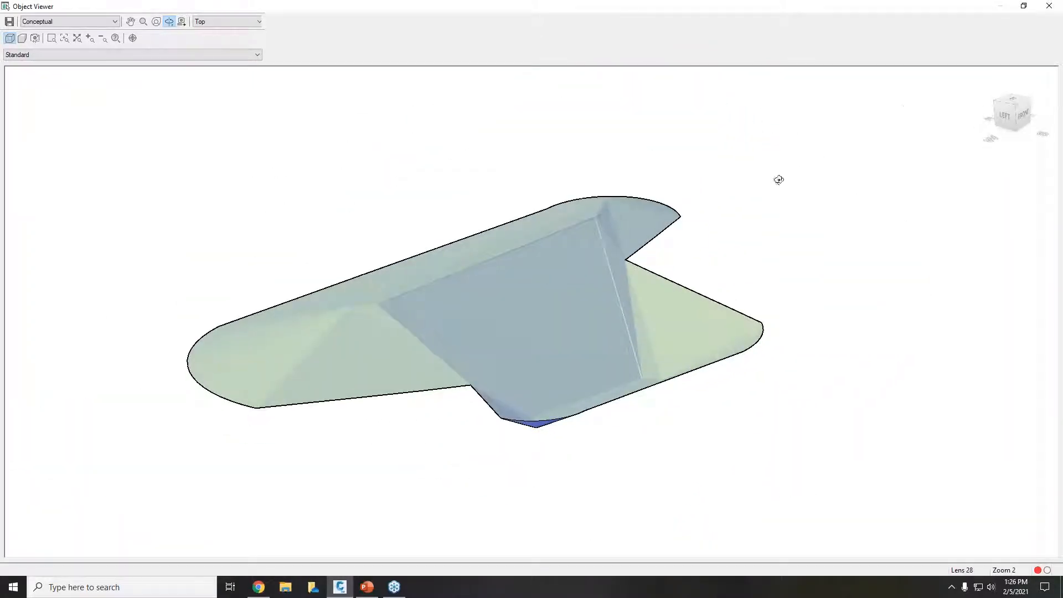
click(1049, 5)
key(Escape)
Examine the station and offset labels of the UP points along the road alignment between stations 6+00 and 9+00.
click(557, 392)
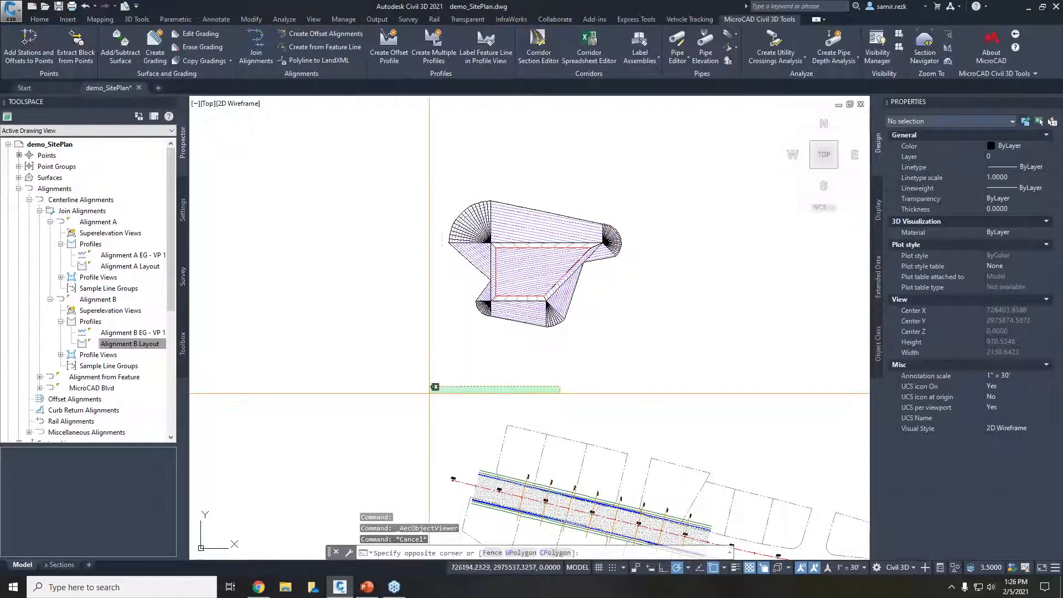
middle_drag(517, 399, 459, 290)
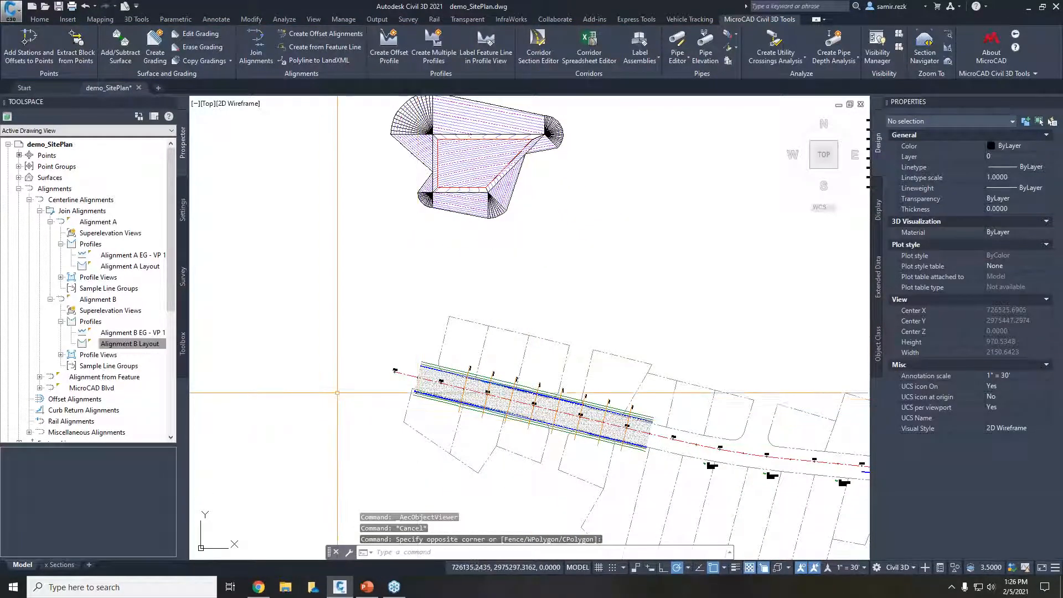
middle_drag(343, 388, 353, 338)
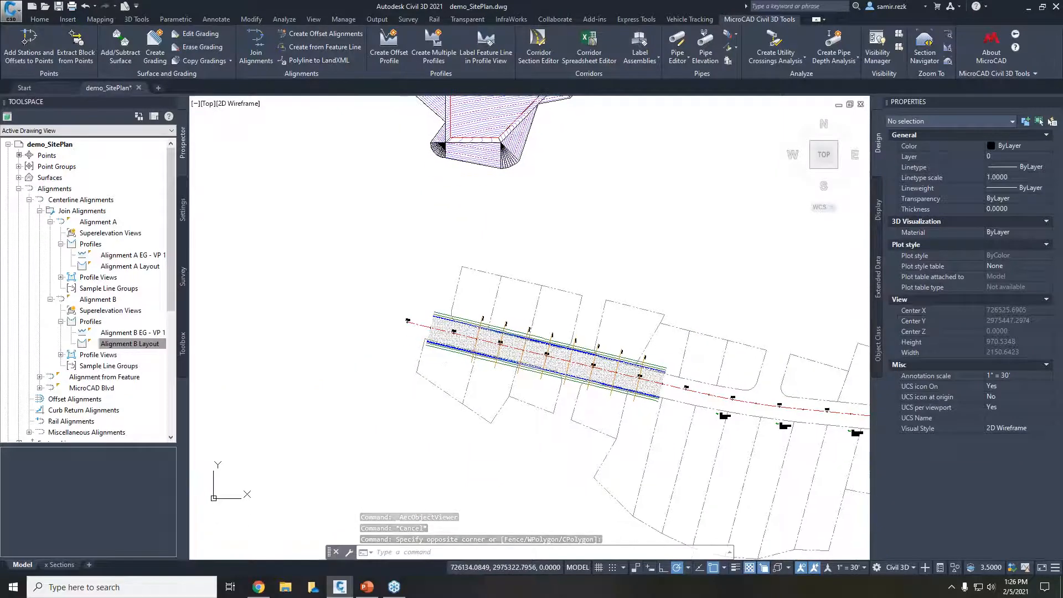
middle_drag(655, 434, 383, 359)
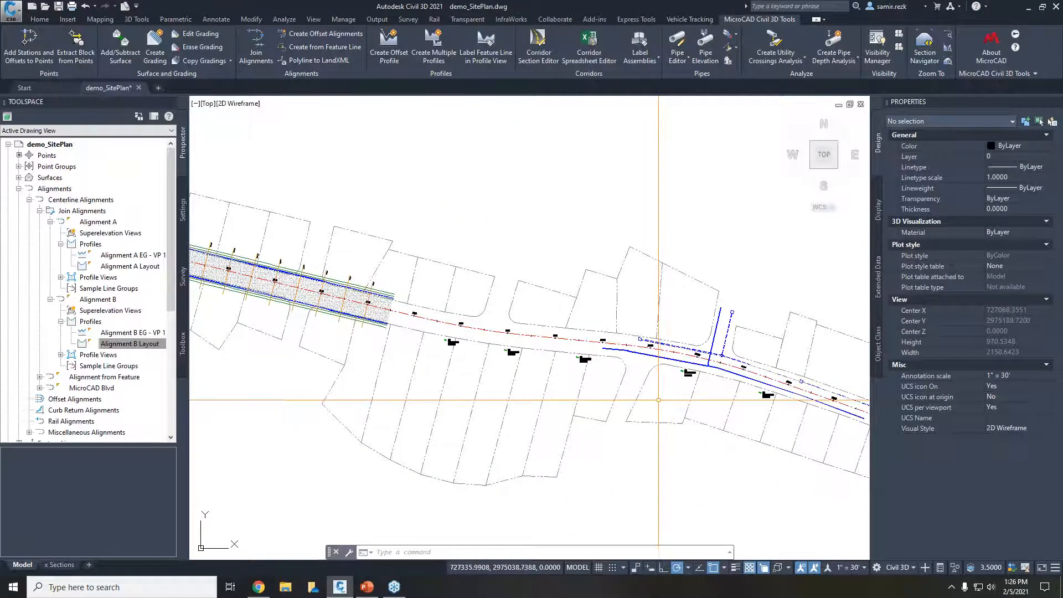
scroll(660, 401, up, 2)
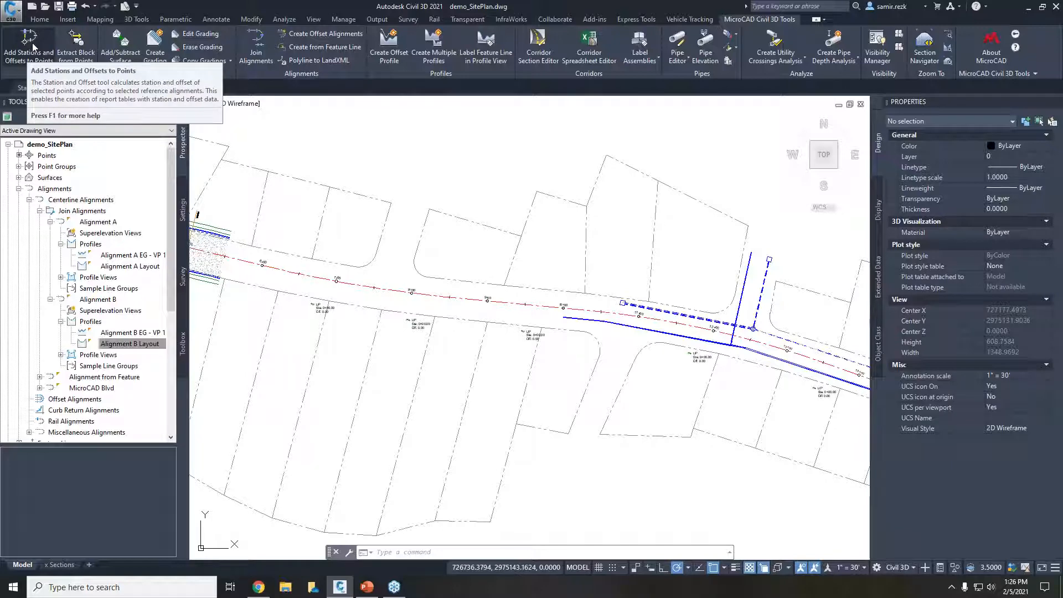
scroll(359, 334, up, 6)
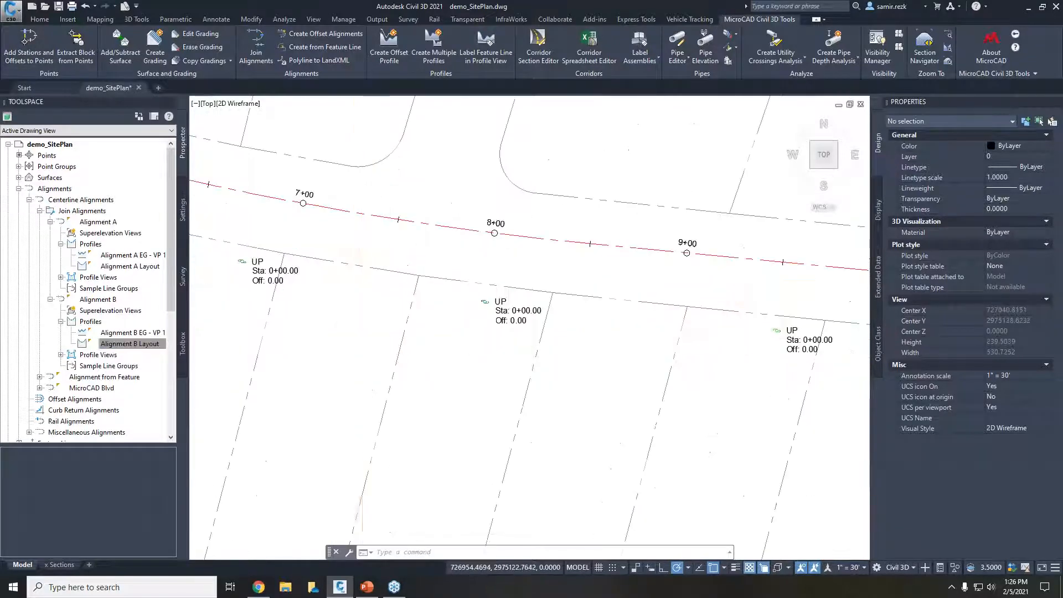
middle_drag(373, 346, 618, 402)
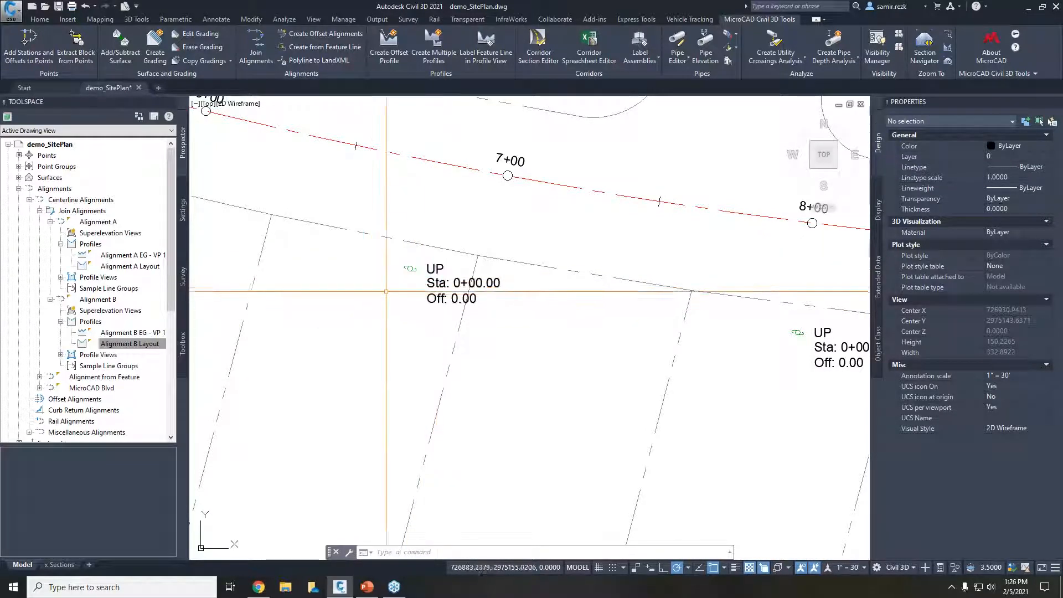
right_click(421, 278)
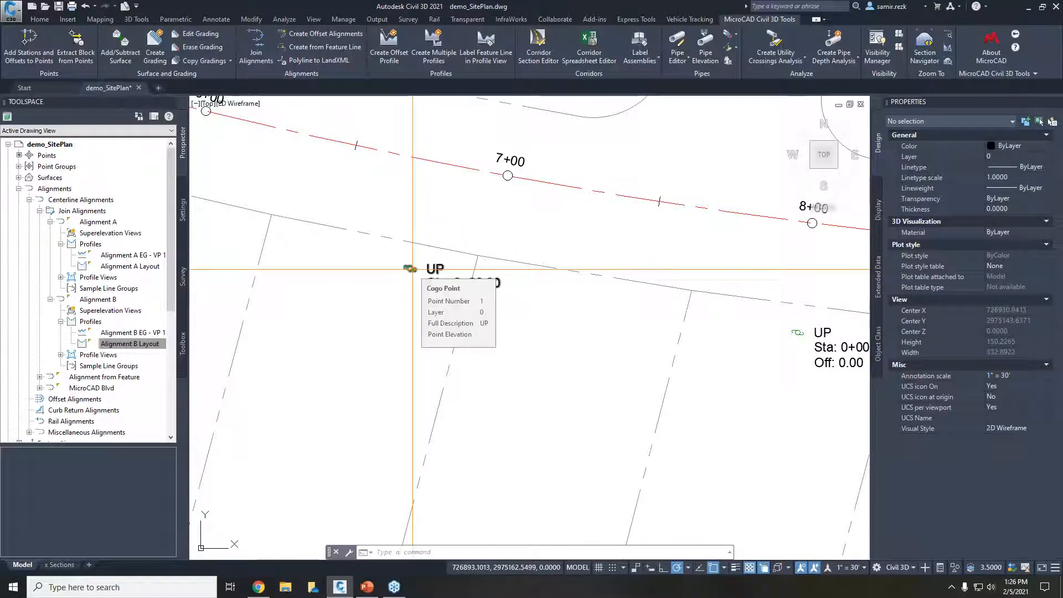
key(Escape)
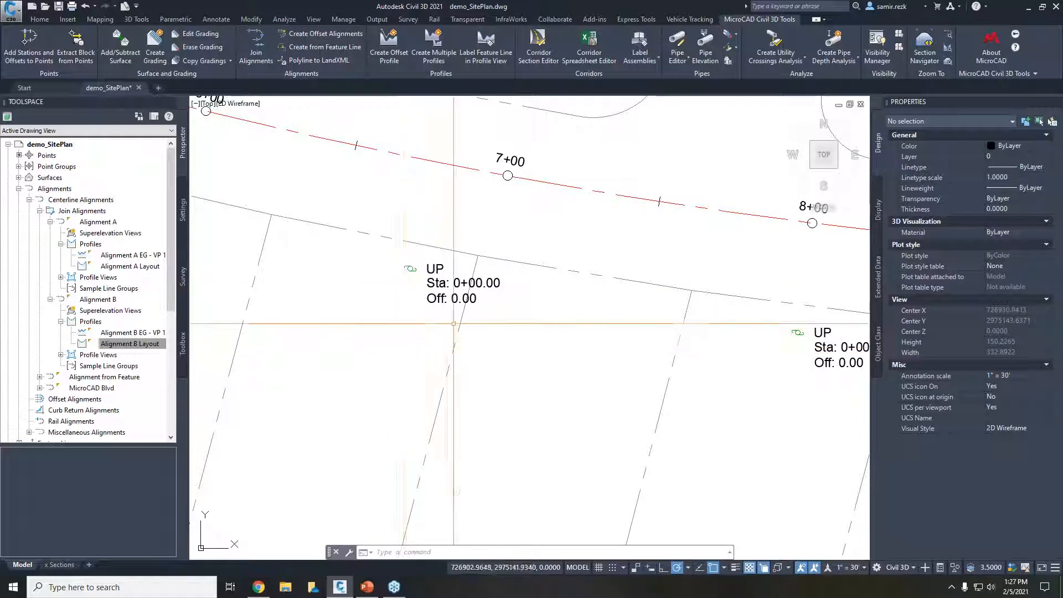
middle_drag(433, 284, 417, 311)
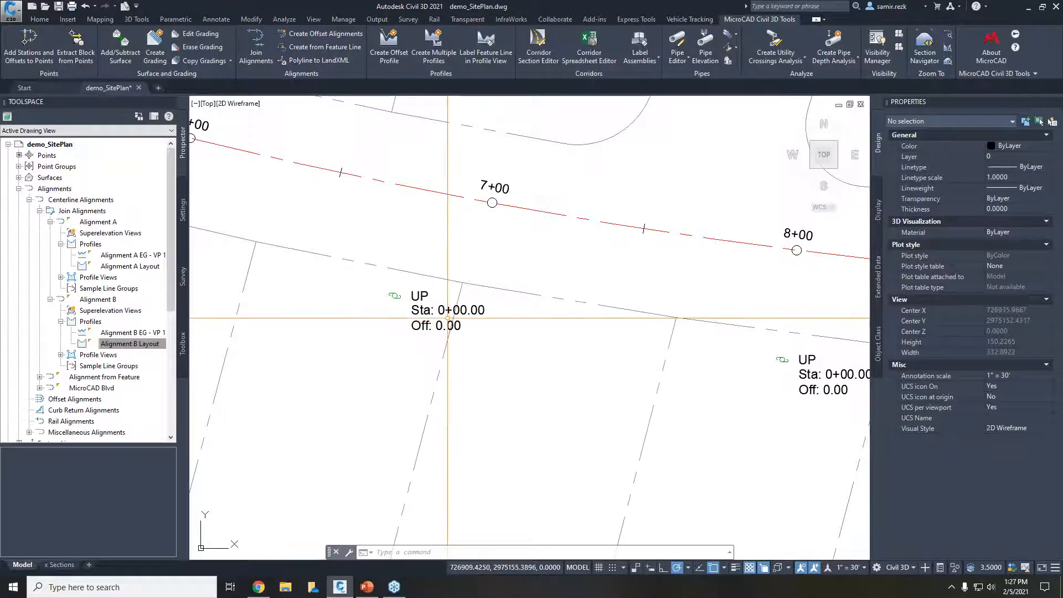
scroll(456, 209, down, 2)
middle_drag(583, 256, 502, 271)
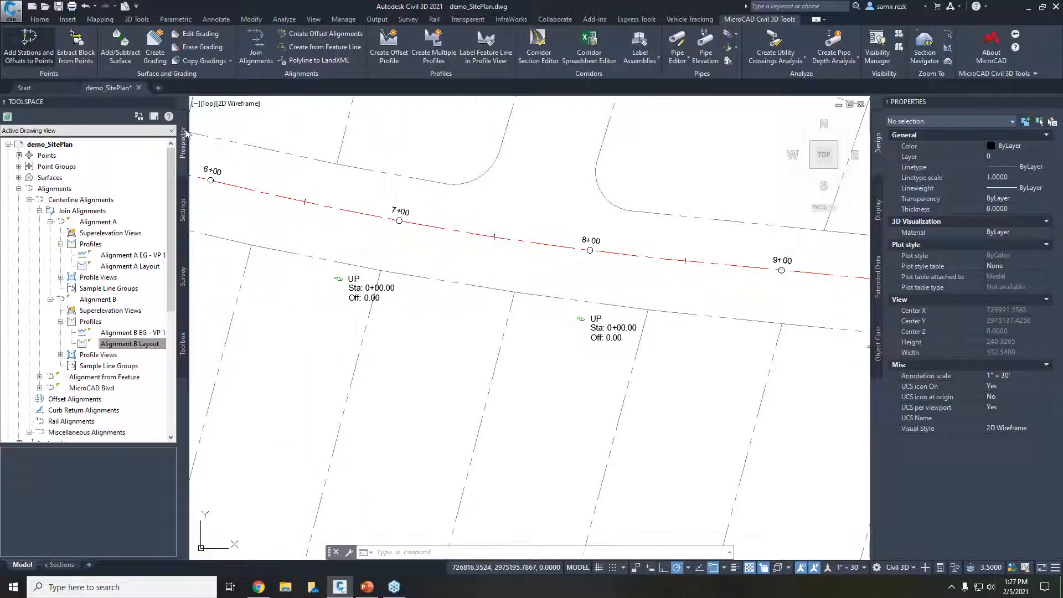
Begin adding stations and offsets to points, choosing the point group UP as the points to process.
click(27, 40)
click(276, 221)
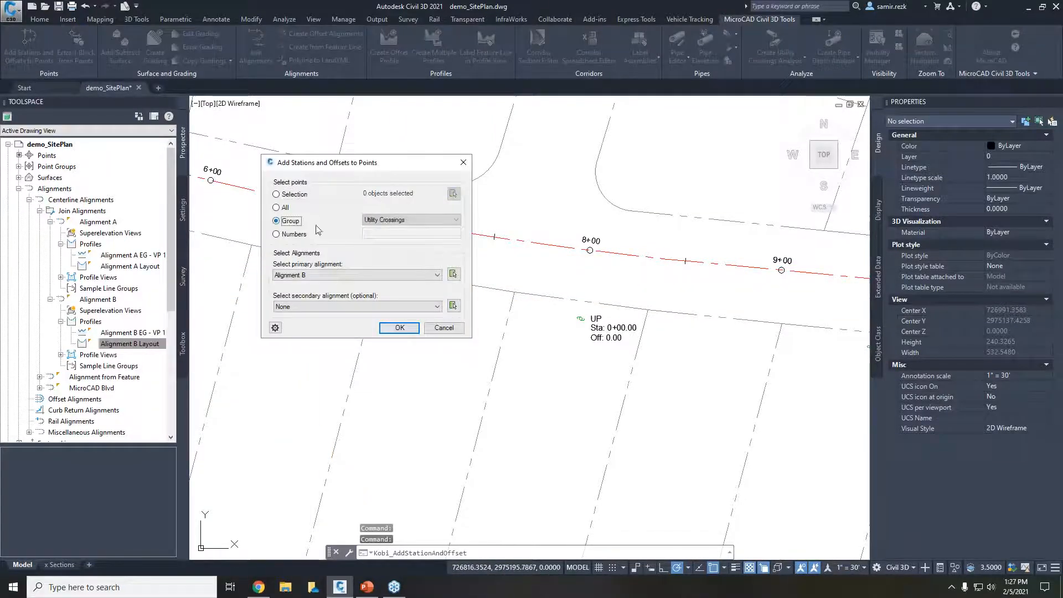
click(410, 220)
click(388, 231)
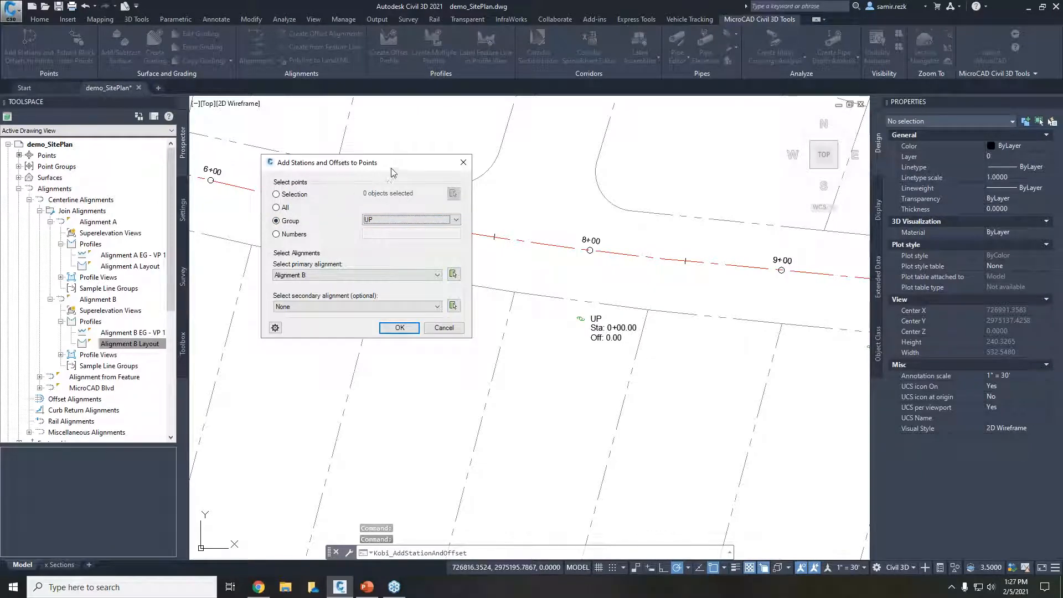
drag(397, 169, 458, 363)
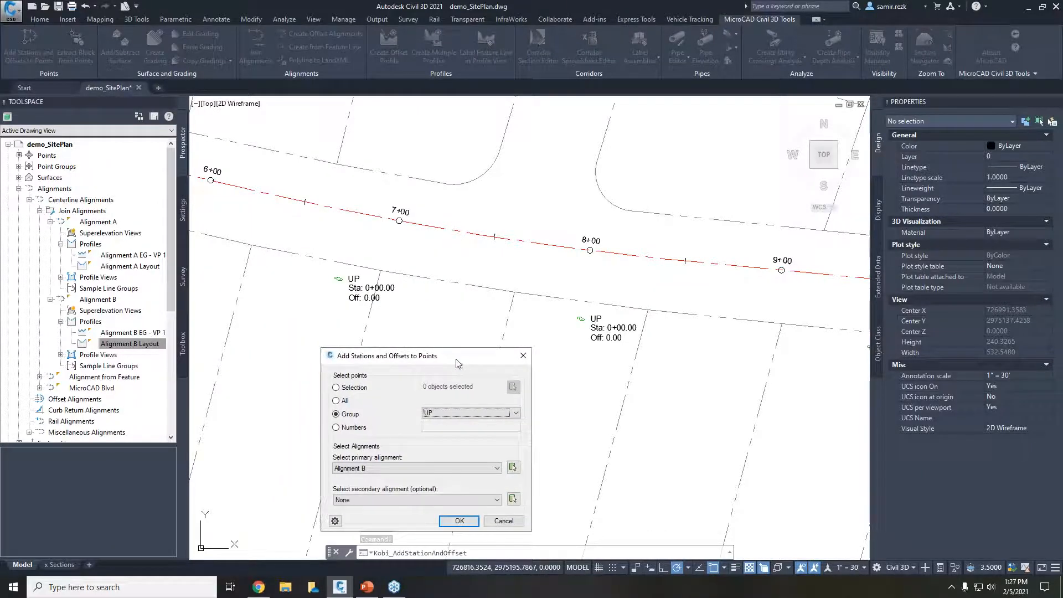
Set MicroCAD Blvd as the primary alignment with no secondary alignment, and apply the stations and offsets to the points.
click(407, 468)
click(406, 359)
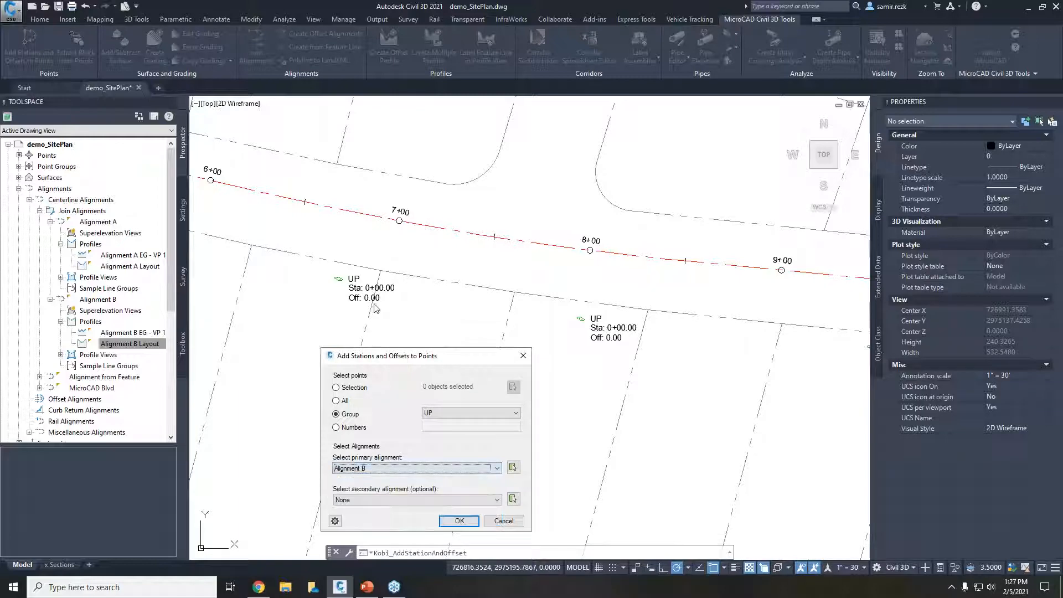
drag(381, 355, 389, 260)
click(376, 373)
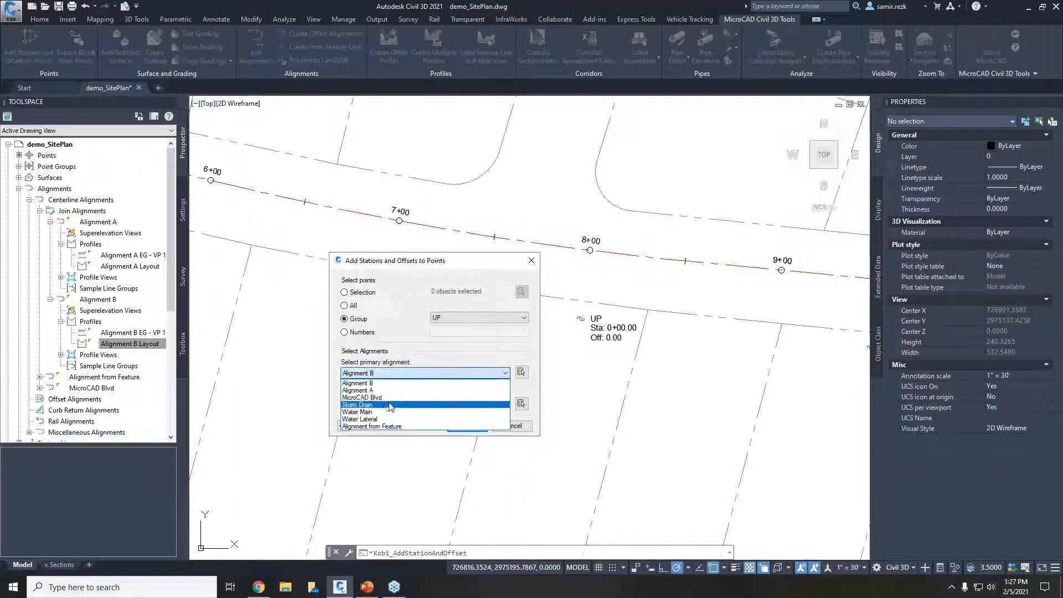
click(386, 402)
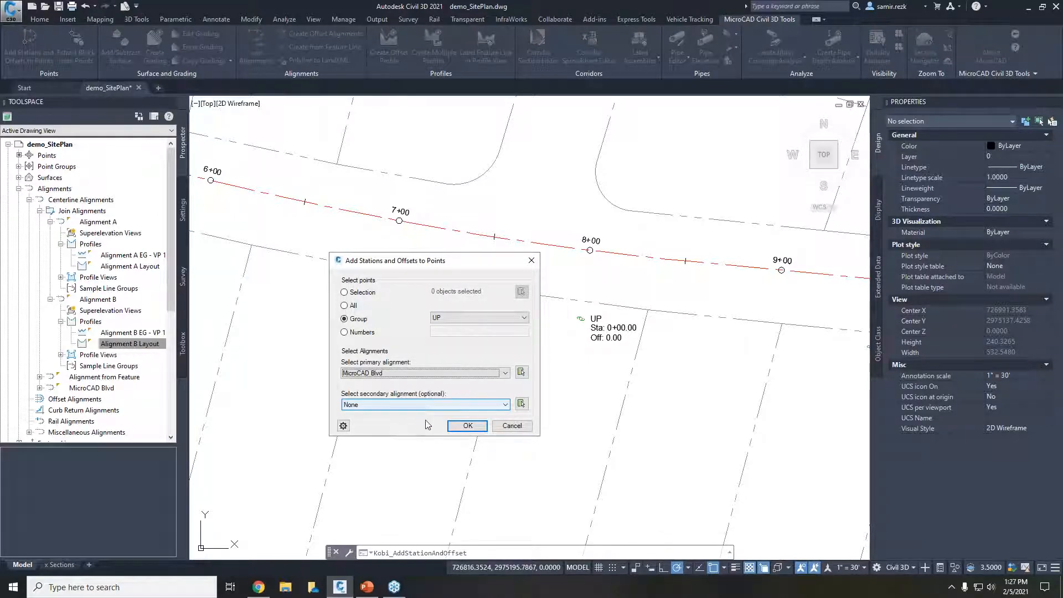
click(468, 425)
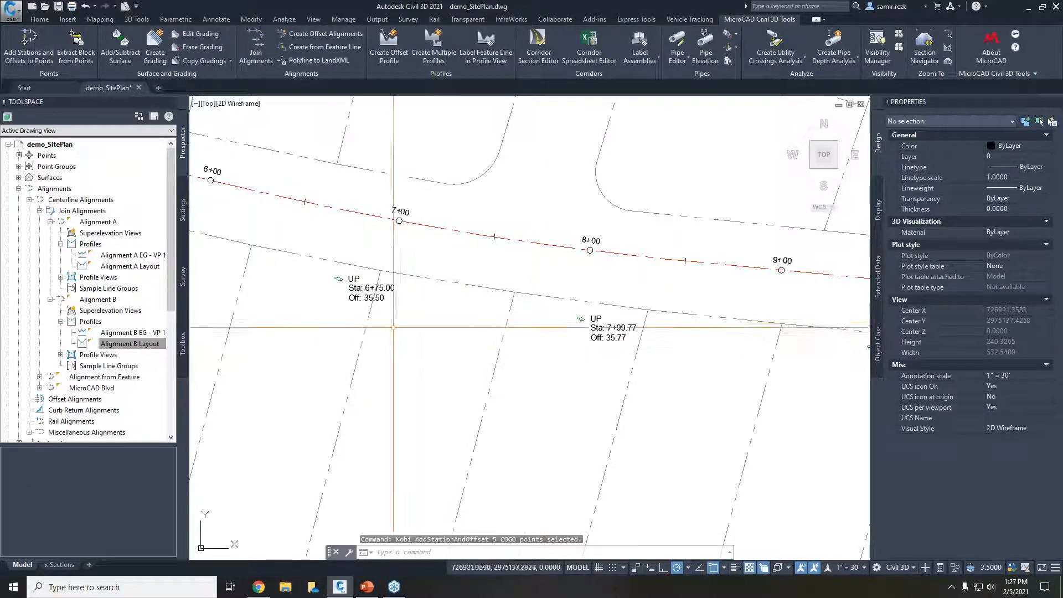
Examine the Kobi Station and Offset properties of the UP point just before station 7+00, including its reference alignment, station, offset and suffix.
scroll(388, 311, up, 2)
click(336, 271)
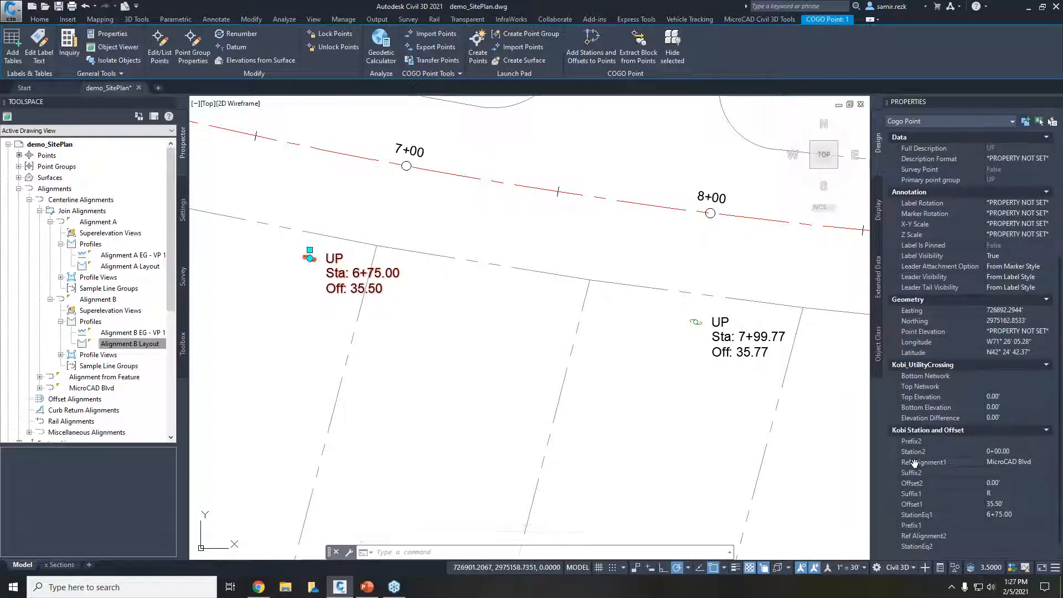
click(1008, 463)
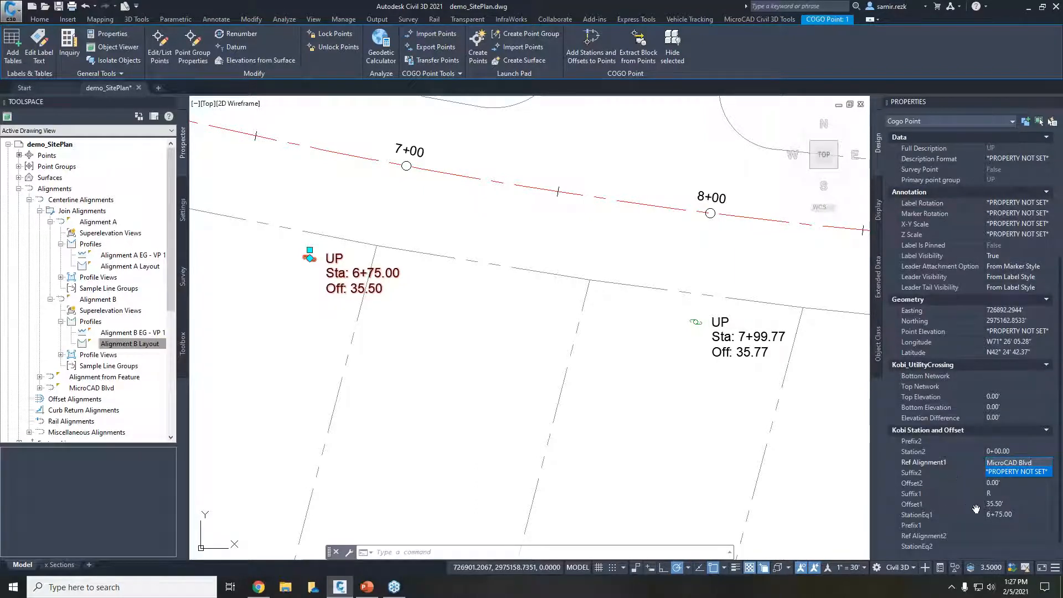
click(948, 485)
click(1009, 514)
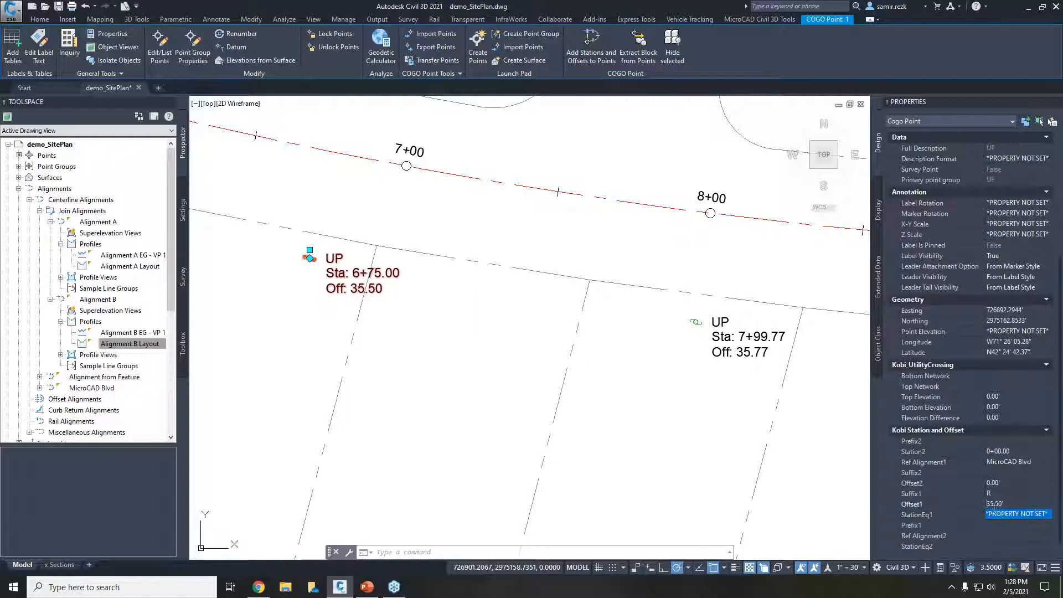
click(994, 493)
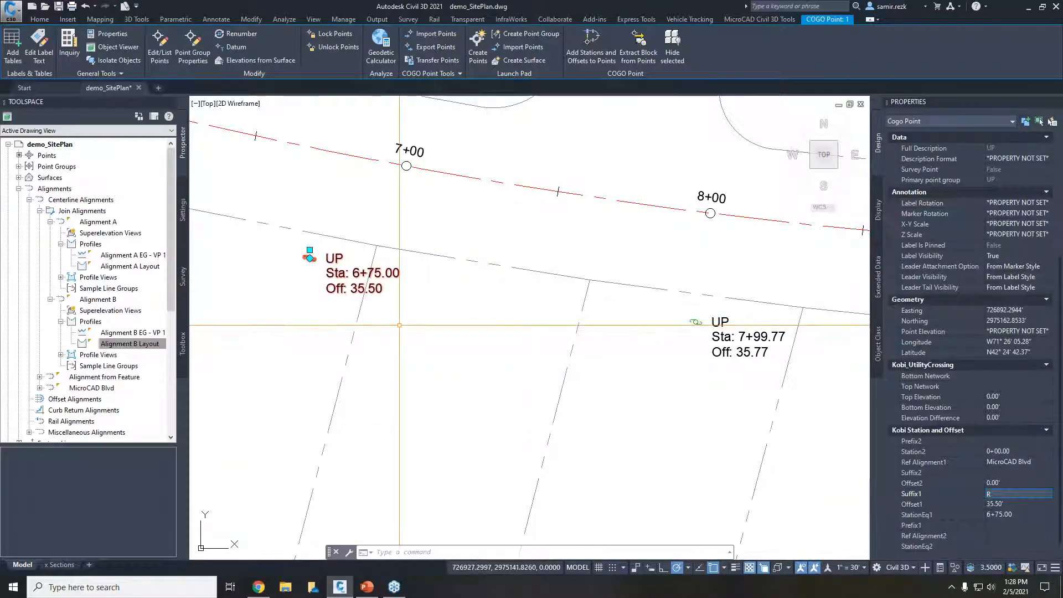
Move the selected UP point across to the north side of the road, at about station 6+95 and offset 47.
click(309, 258)
middle_drag(502, 225, 478, 357)
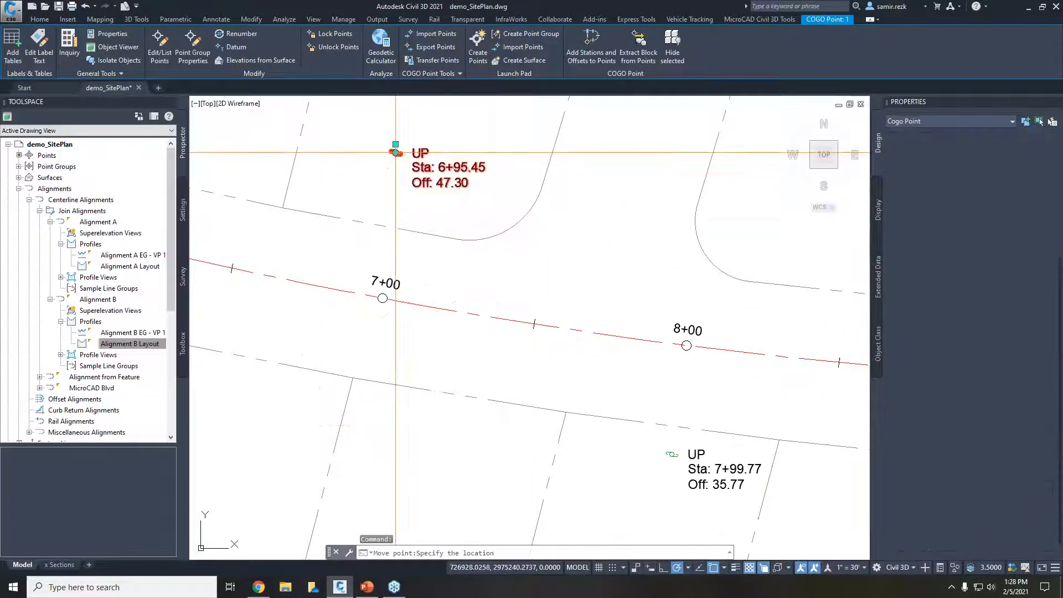
click(395, 151)
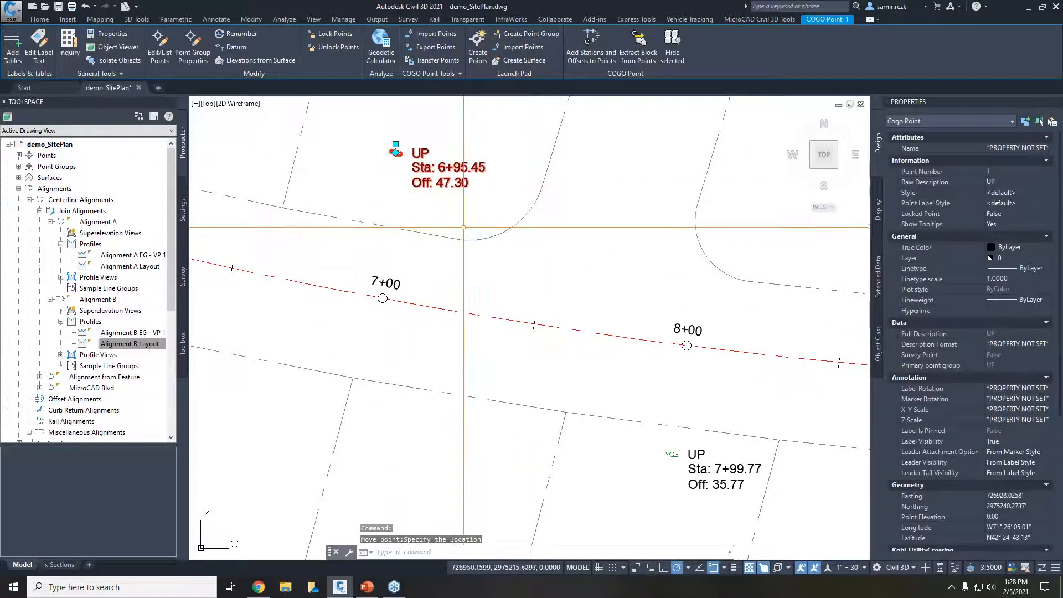
Move the same UP point southeast to the curb return north of the road, at about station 7+27 and offset 34, and deselect it.
scroll(484, 258, down, 2)
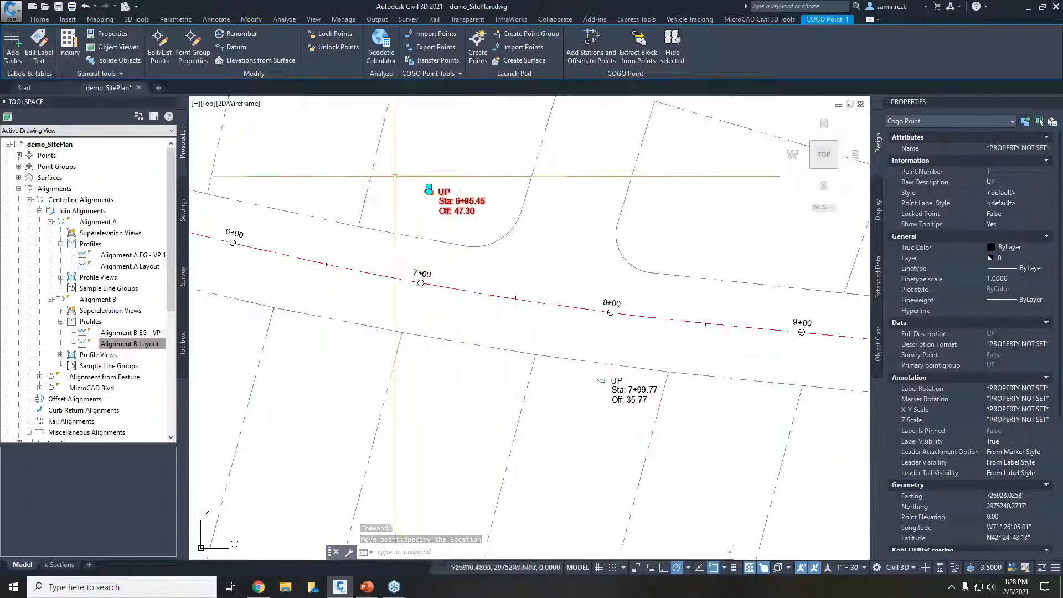
key(Return)
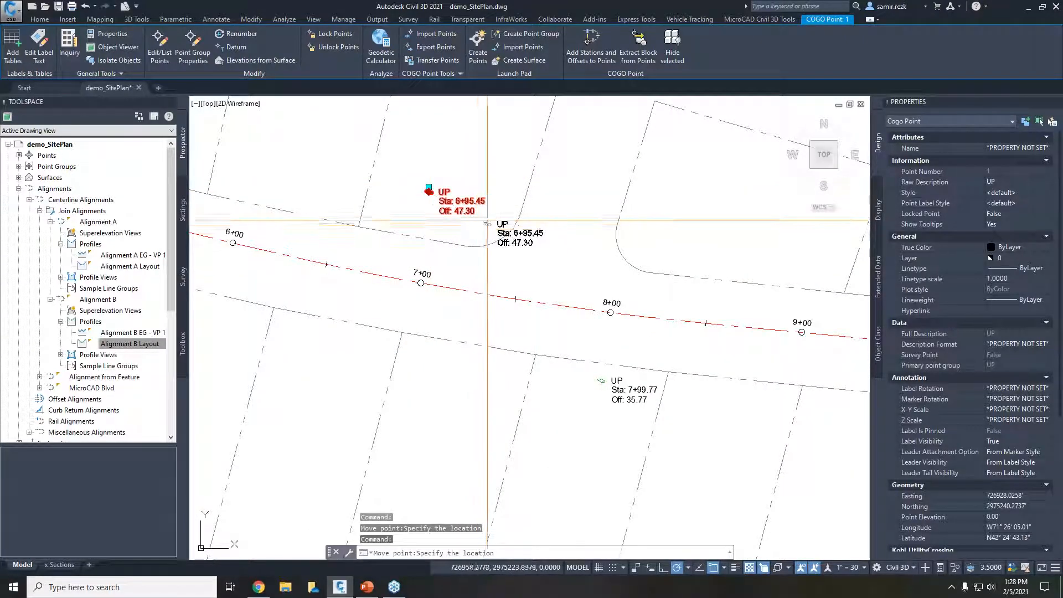
click(481, 227)
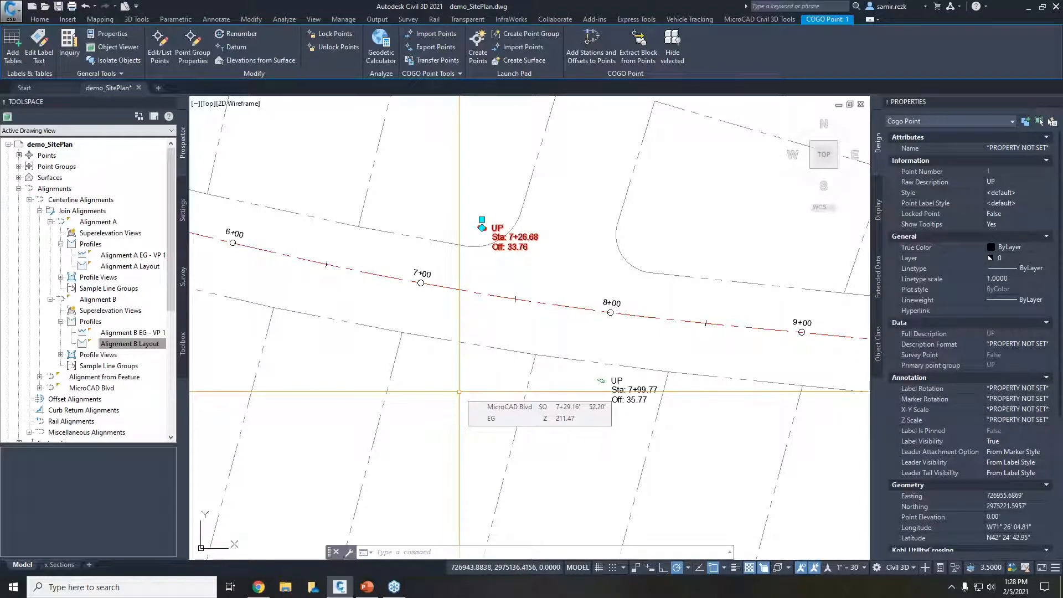
key(Escape)
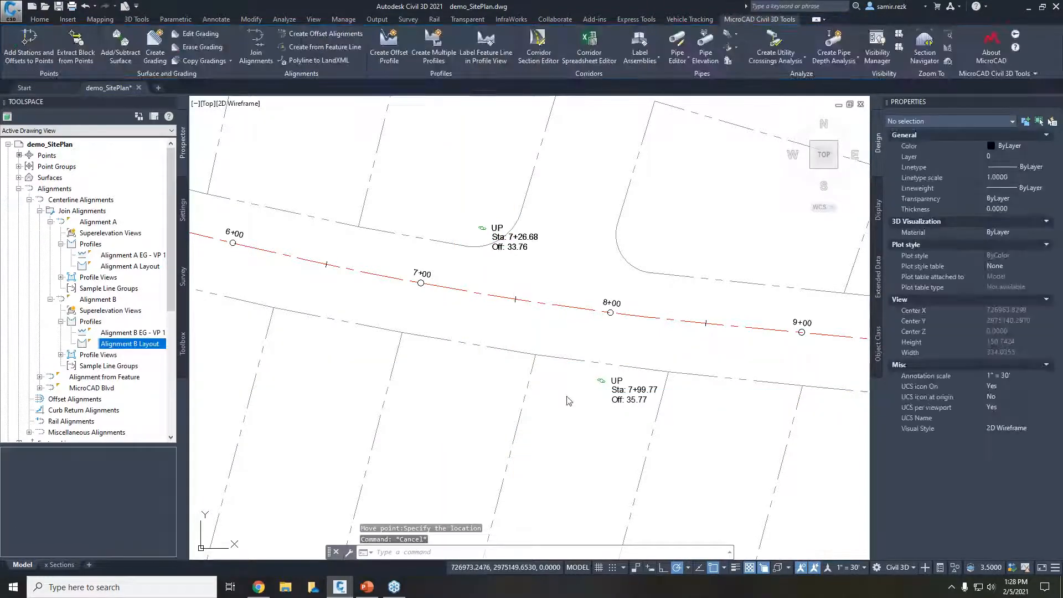
Switch to the productive.pptx presentation in PowerPoint.
click(567, 399)
scroll(564, 418, down, 5)
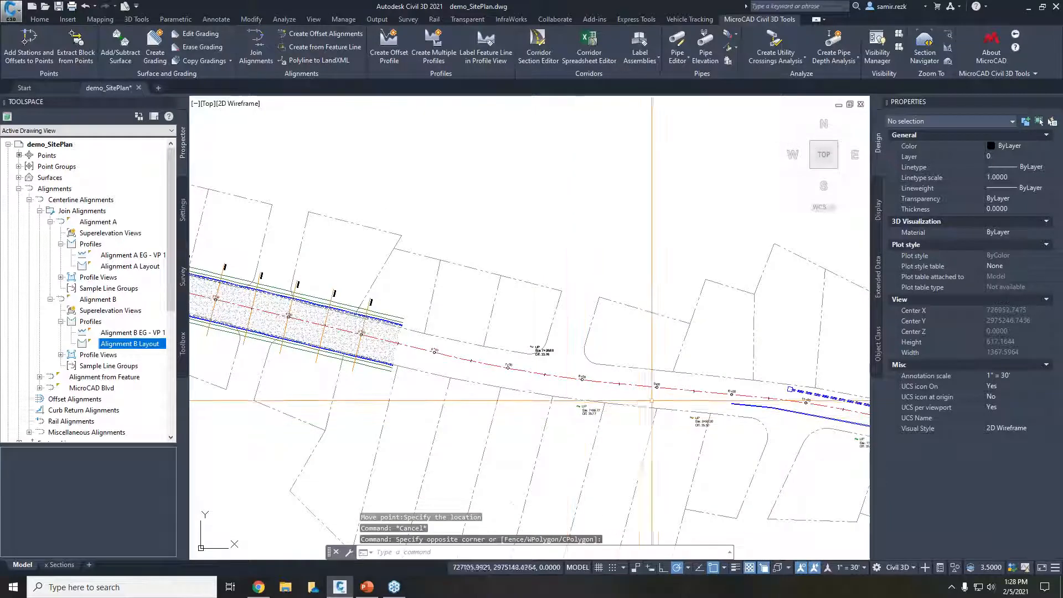
scroll(651, 399, down, 5)
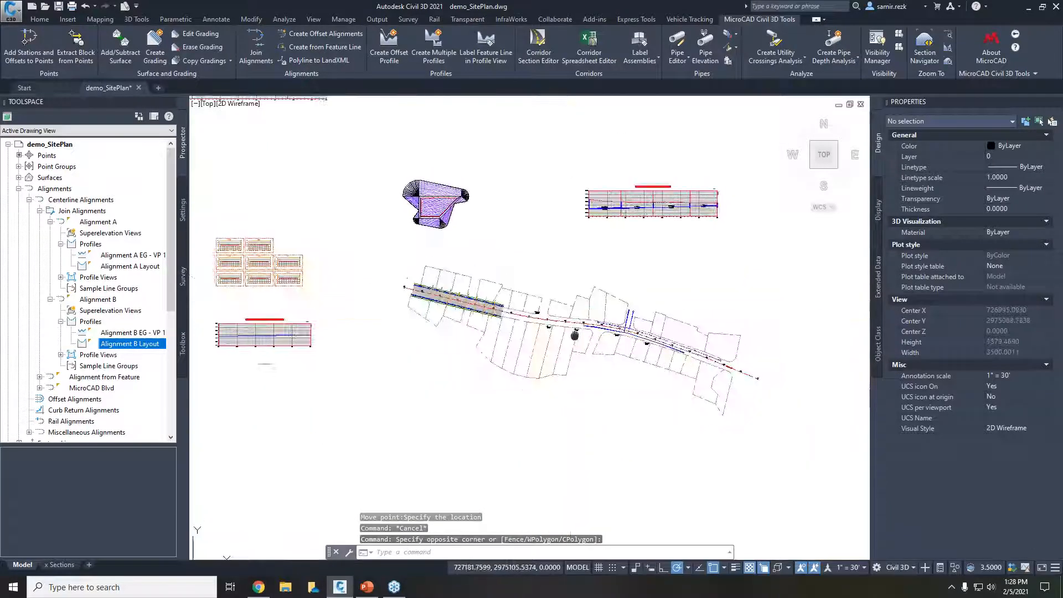
middle_drag(575, 334, 558, 347)
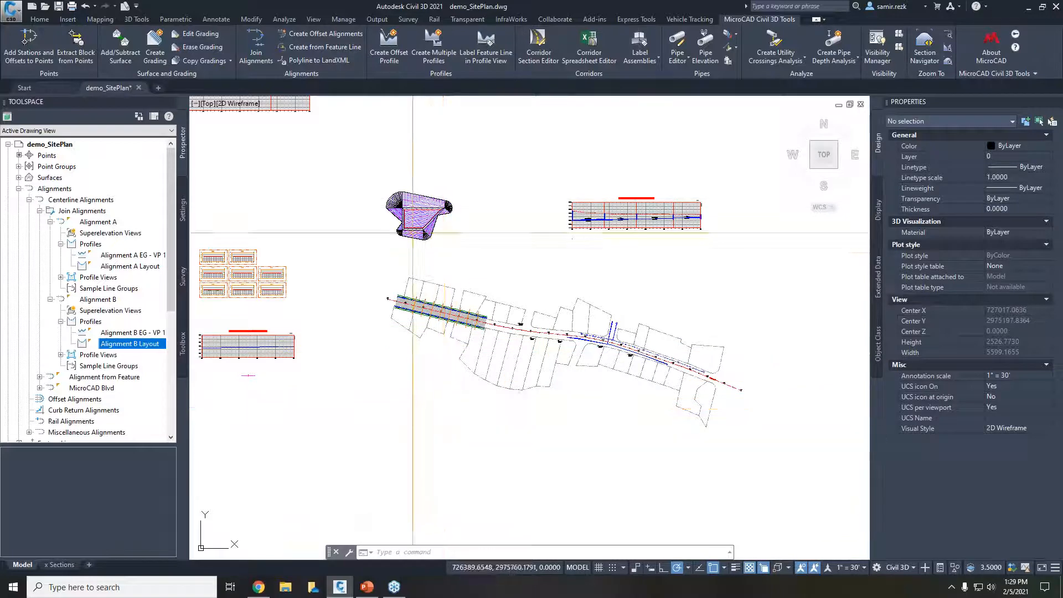
mouse_move(371, 593)
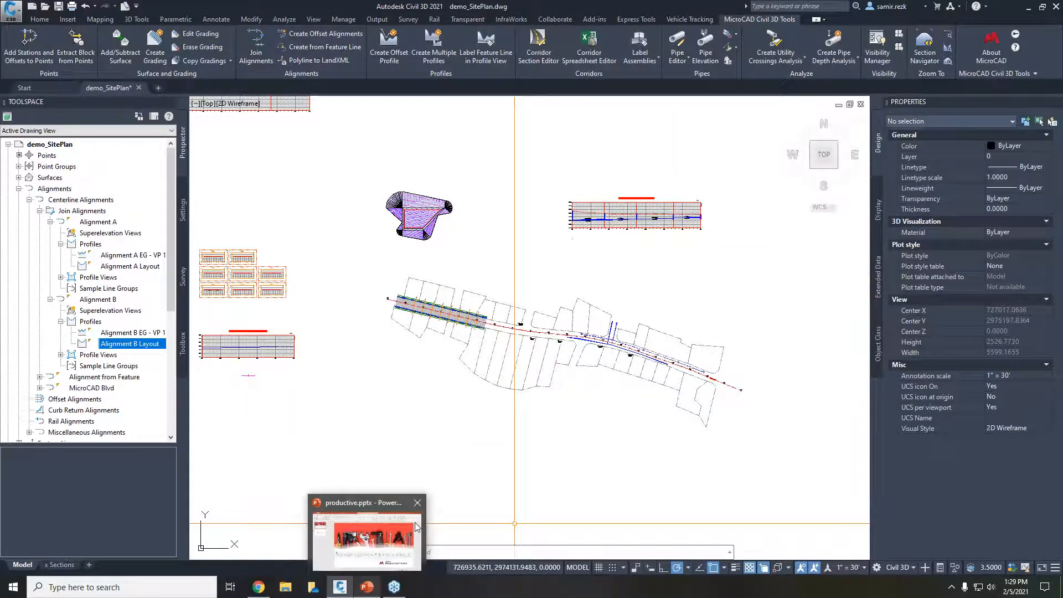
click(367, 590)
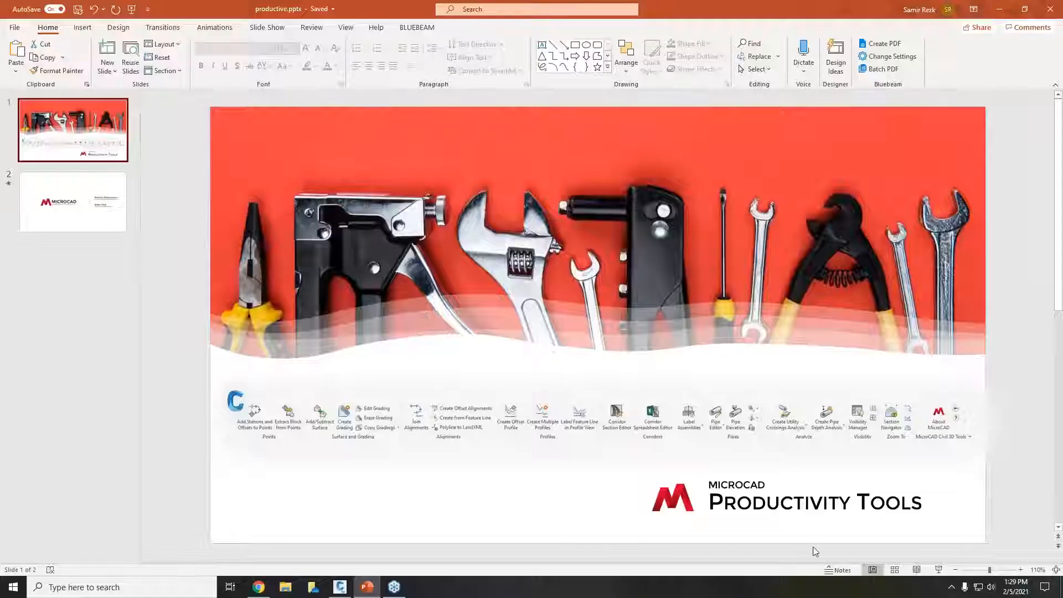